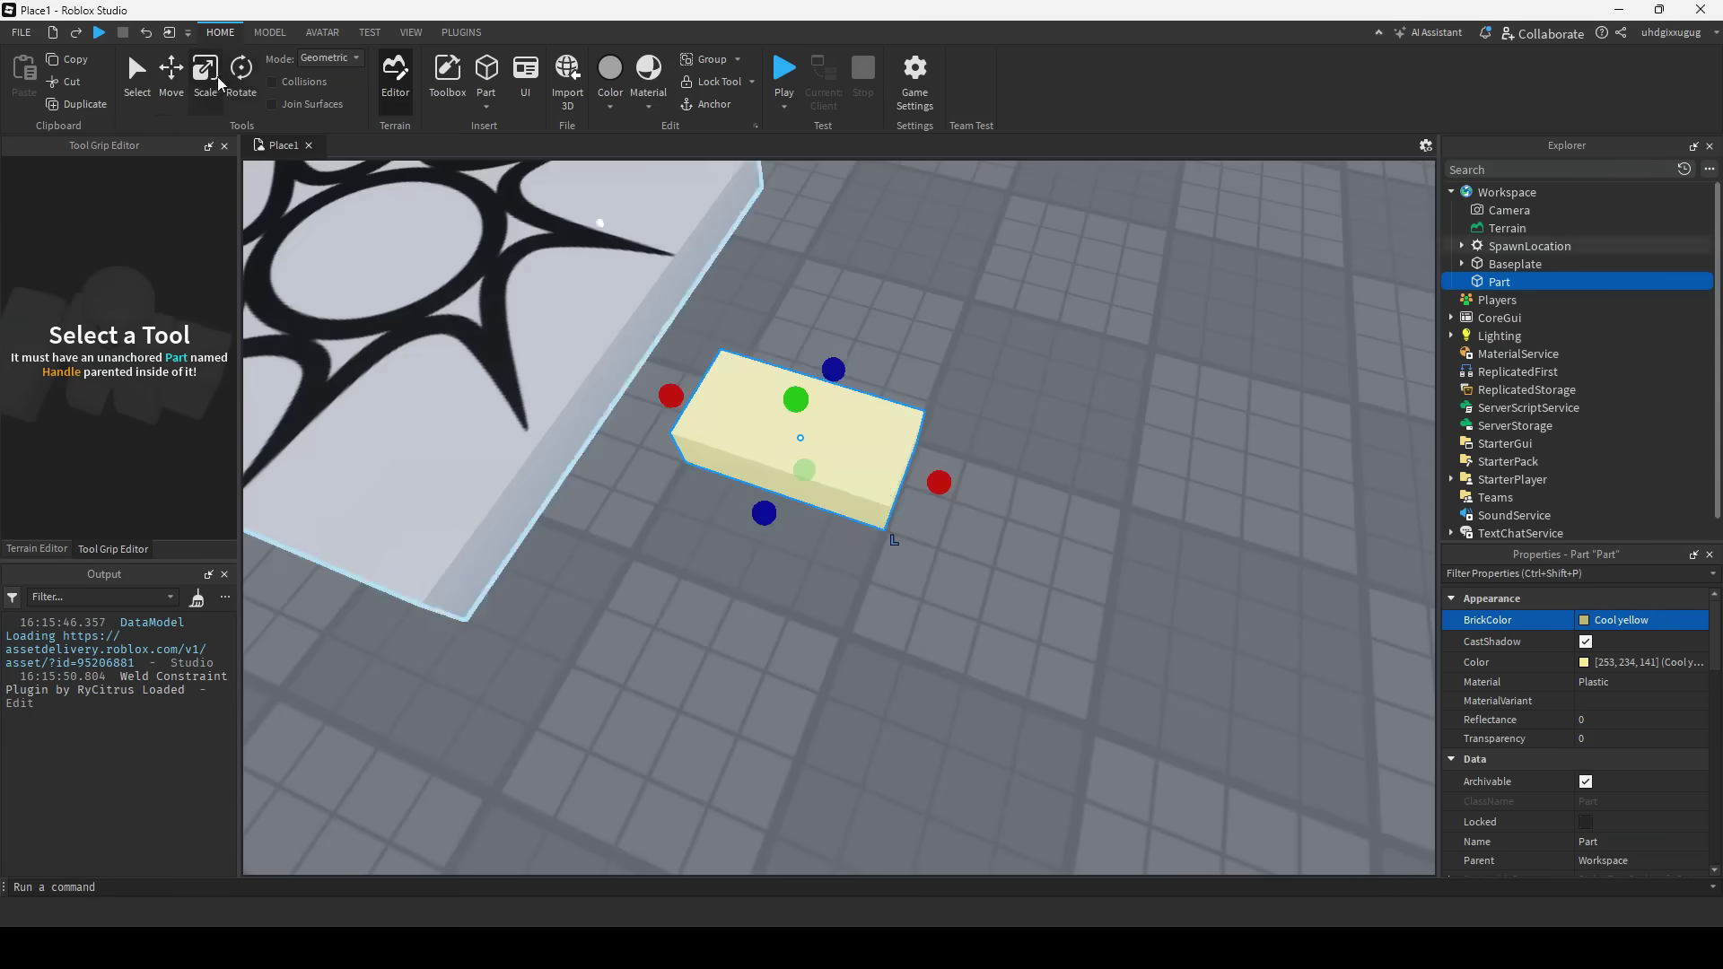
- Scale the cool yellow part into a wide, flat floor slab and raise a duplicate of it 1 stud above
left_click_drag(1030, 466, 1121, 466)
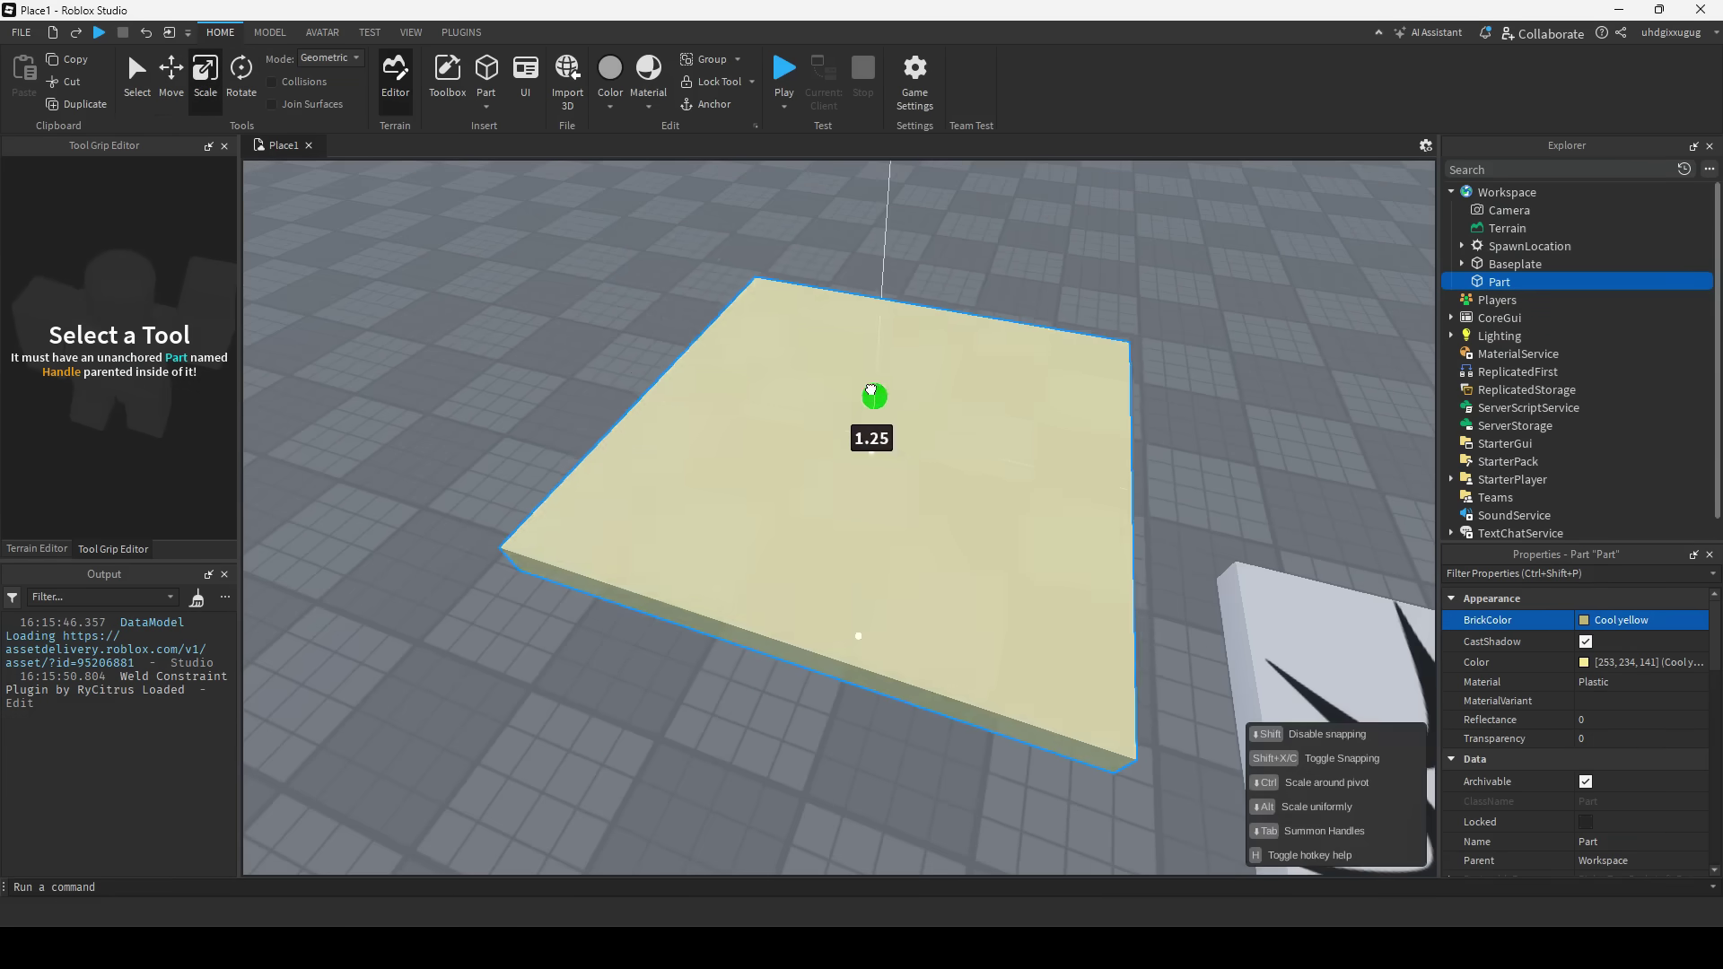
key("ctrl+2")
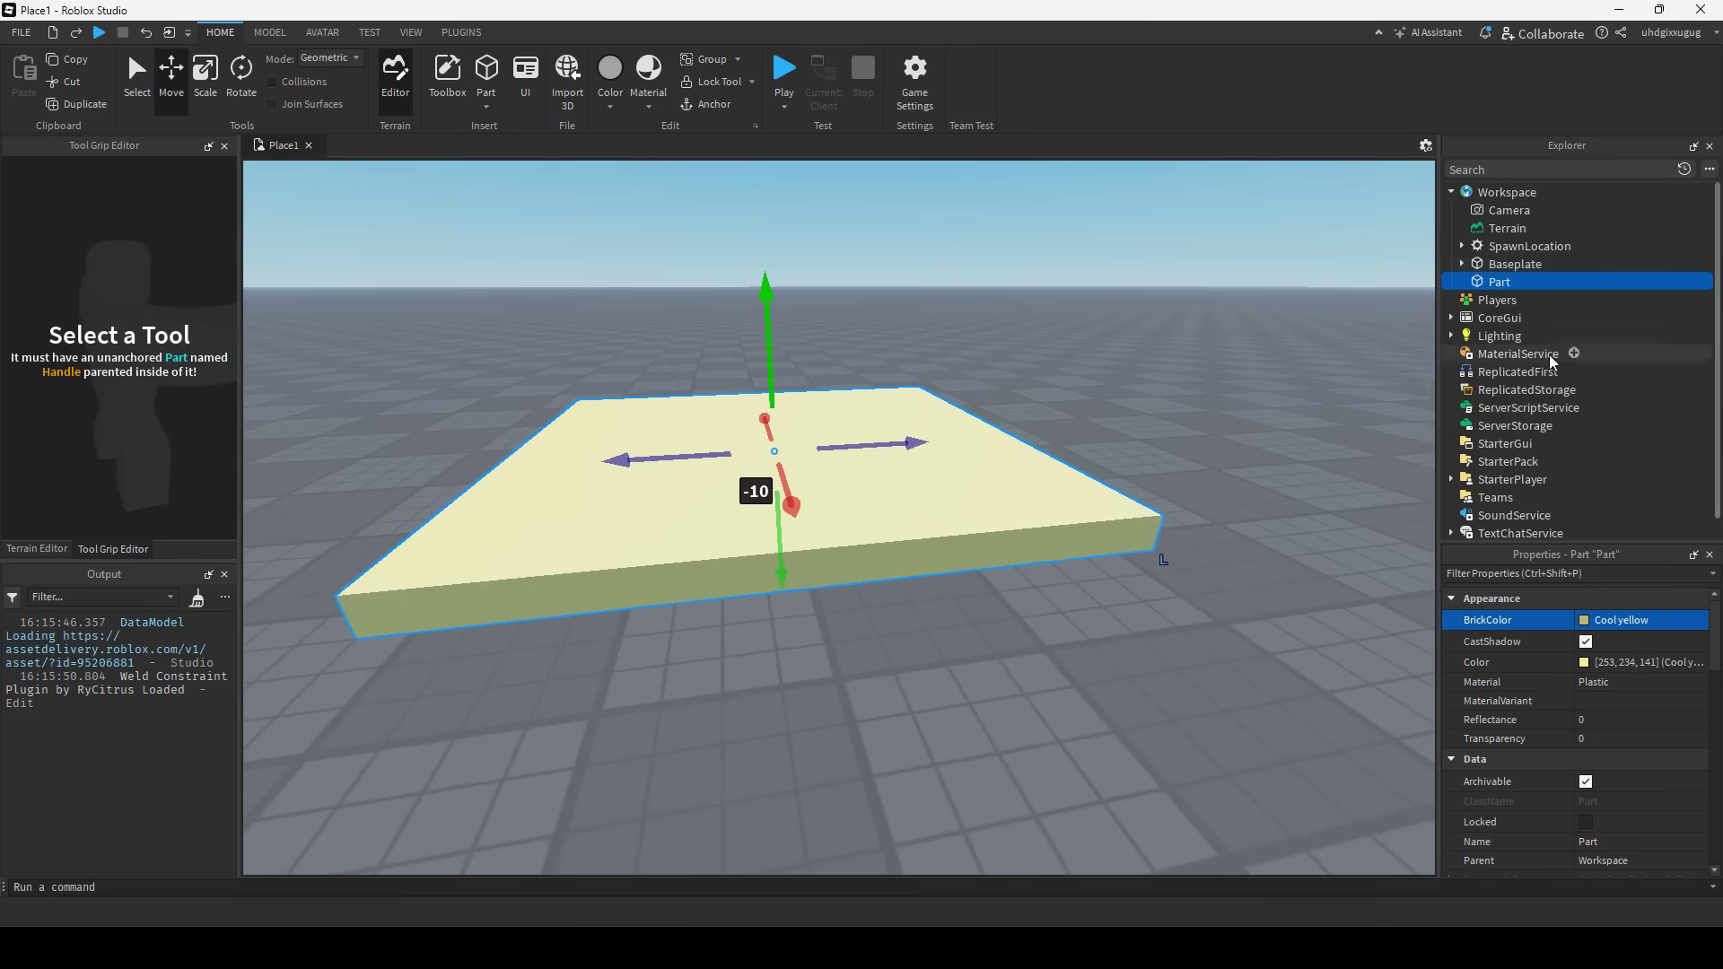
key("ctrl+d")
left_click_drag(769, 359, 792, 333)
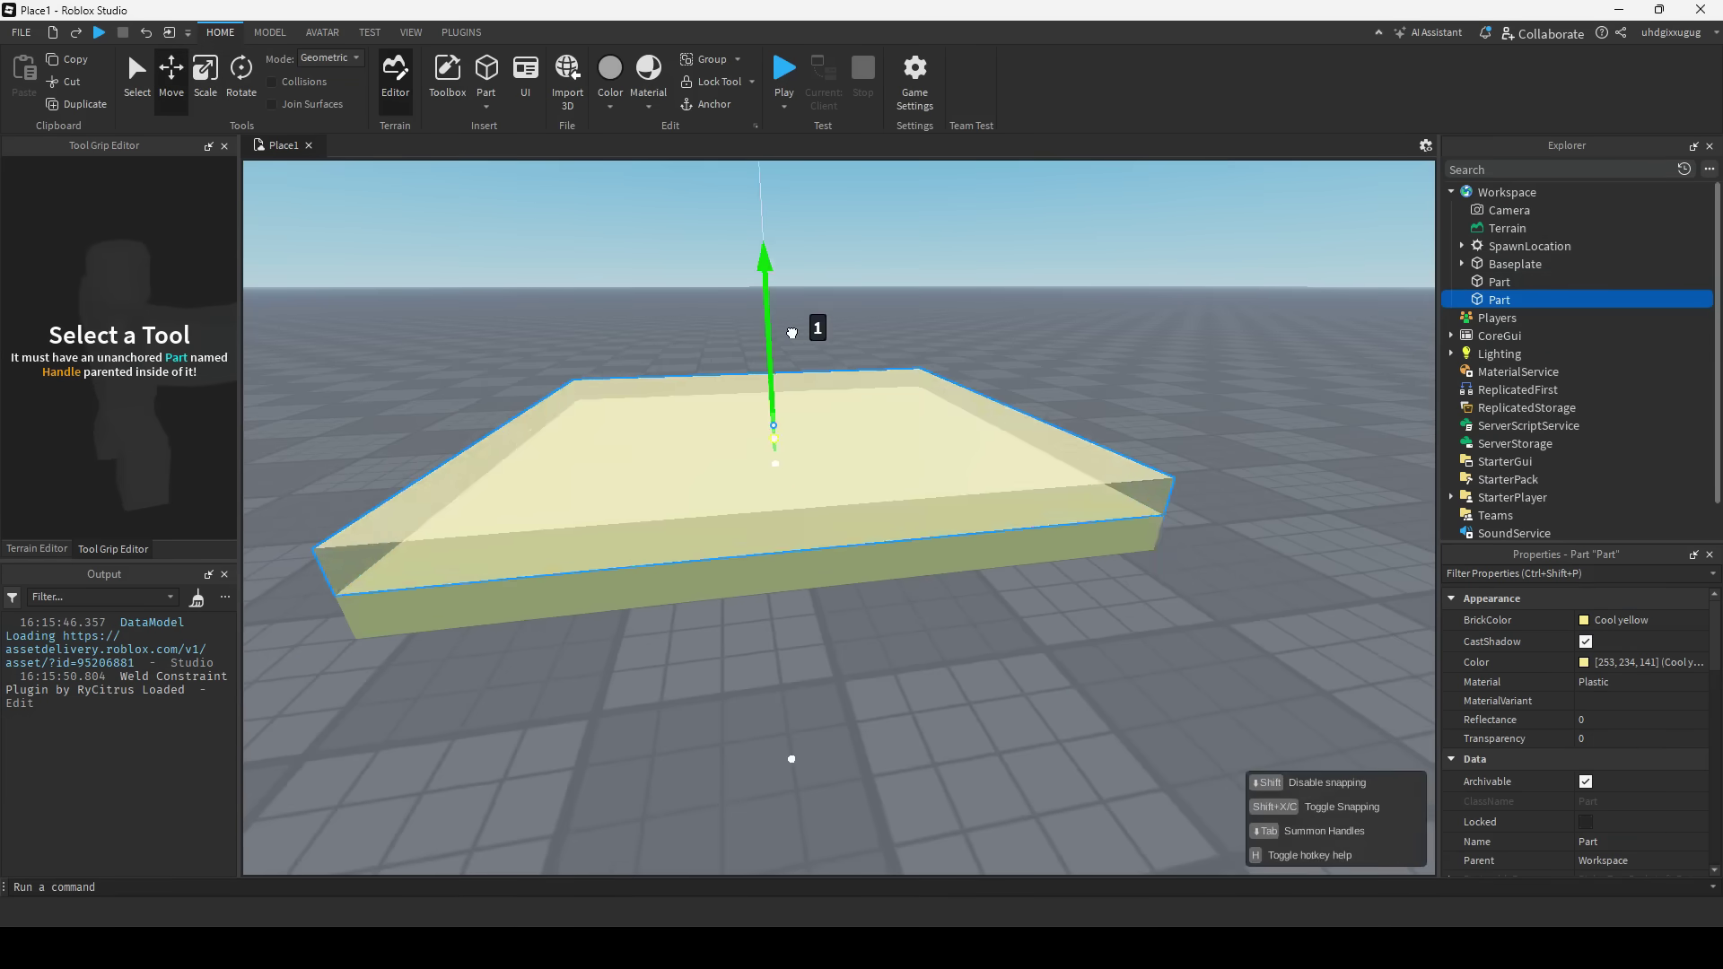
- Reshape the raised duplicate into an upright wall section along the front edge of the floor slab
left_click_drag(588, 455, 583, 458)
right_click_drag(583, 458, 677, 385)
left_click_drag(628, 388, 825, 419)
left_click_drag(723, 572, 466, 534)
- Duplicate the wall section along the front edge and resize the copies into two walls with a doorway between them
key("ctrl+d")
left_click_drag(789, 535, 1022, 535)
right_click_drag(1023, 534, 1020, 596)
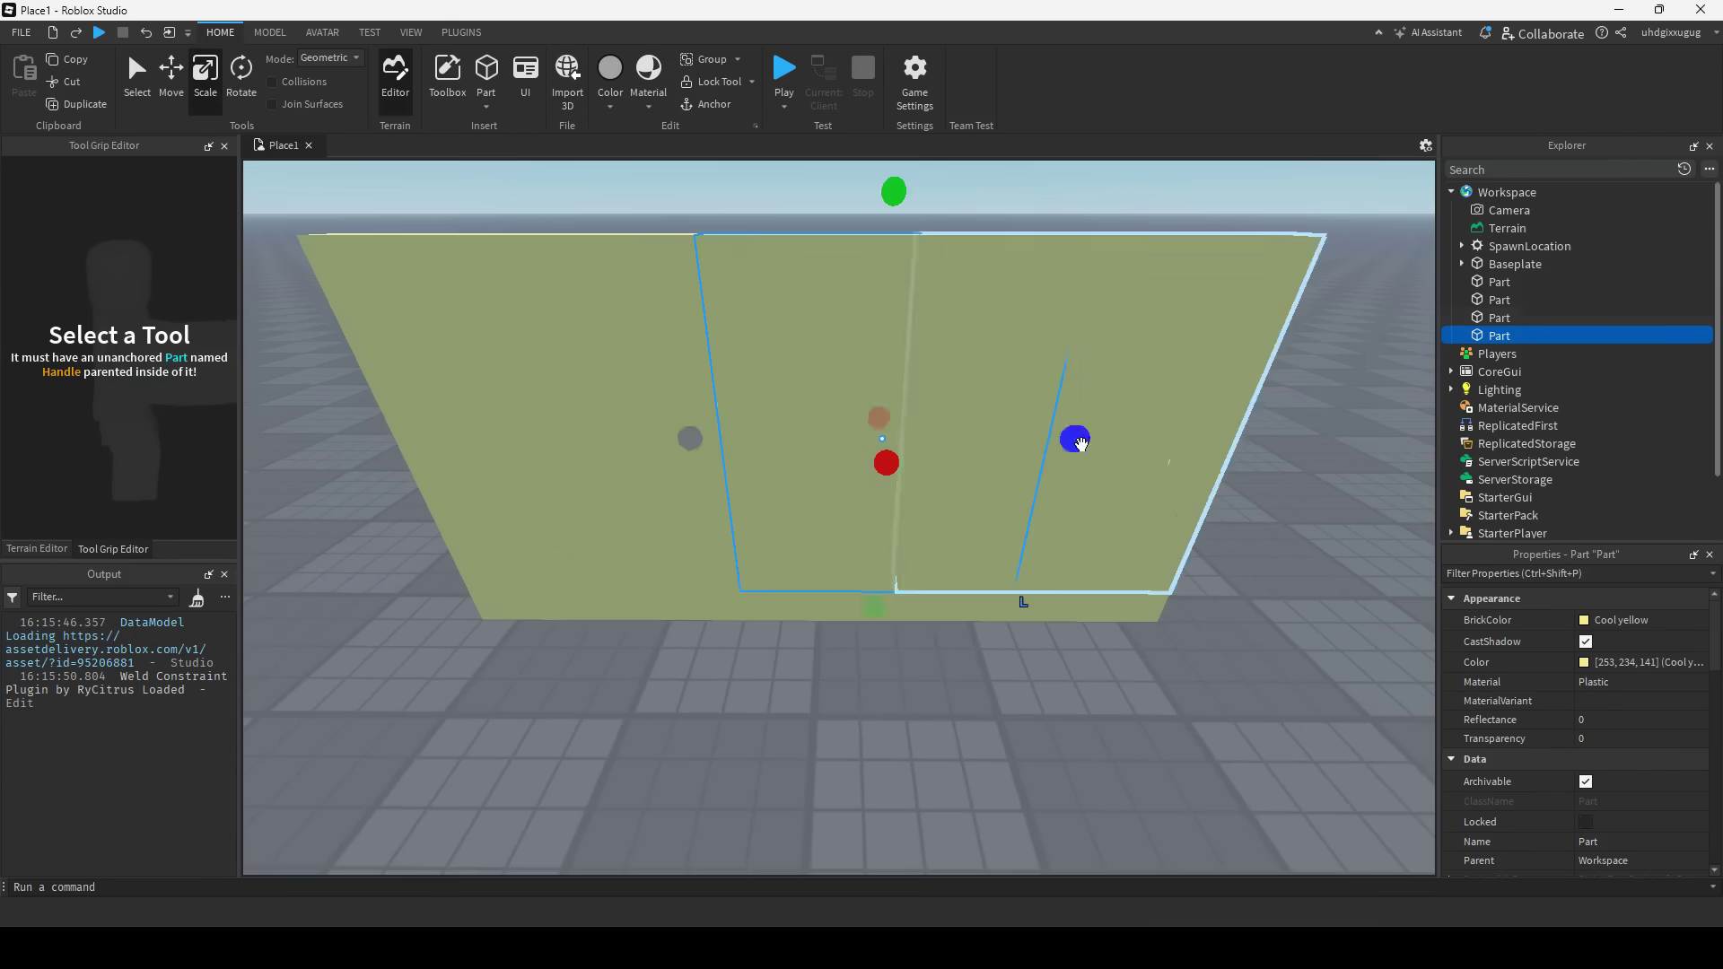
key("ctrl+d")
left_click_drag(1076, 439, 885, 470)
- Set the floor slab's size to 18, 1, 20
left_click(1498, 281)
scroll(1609, 777, "down", 5)
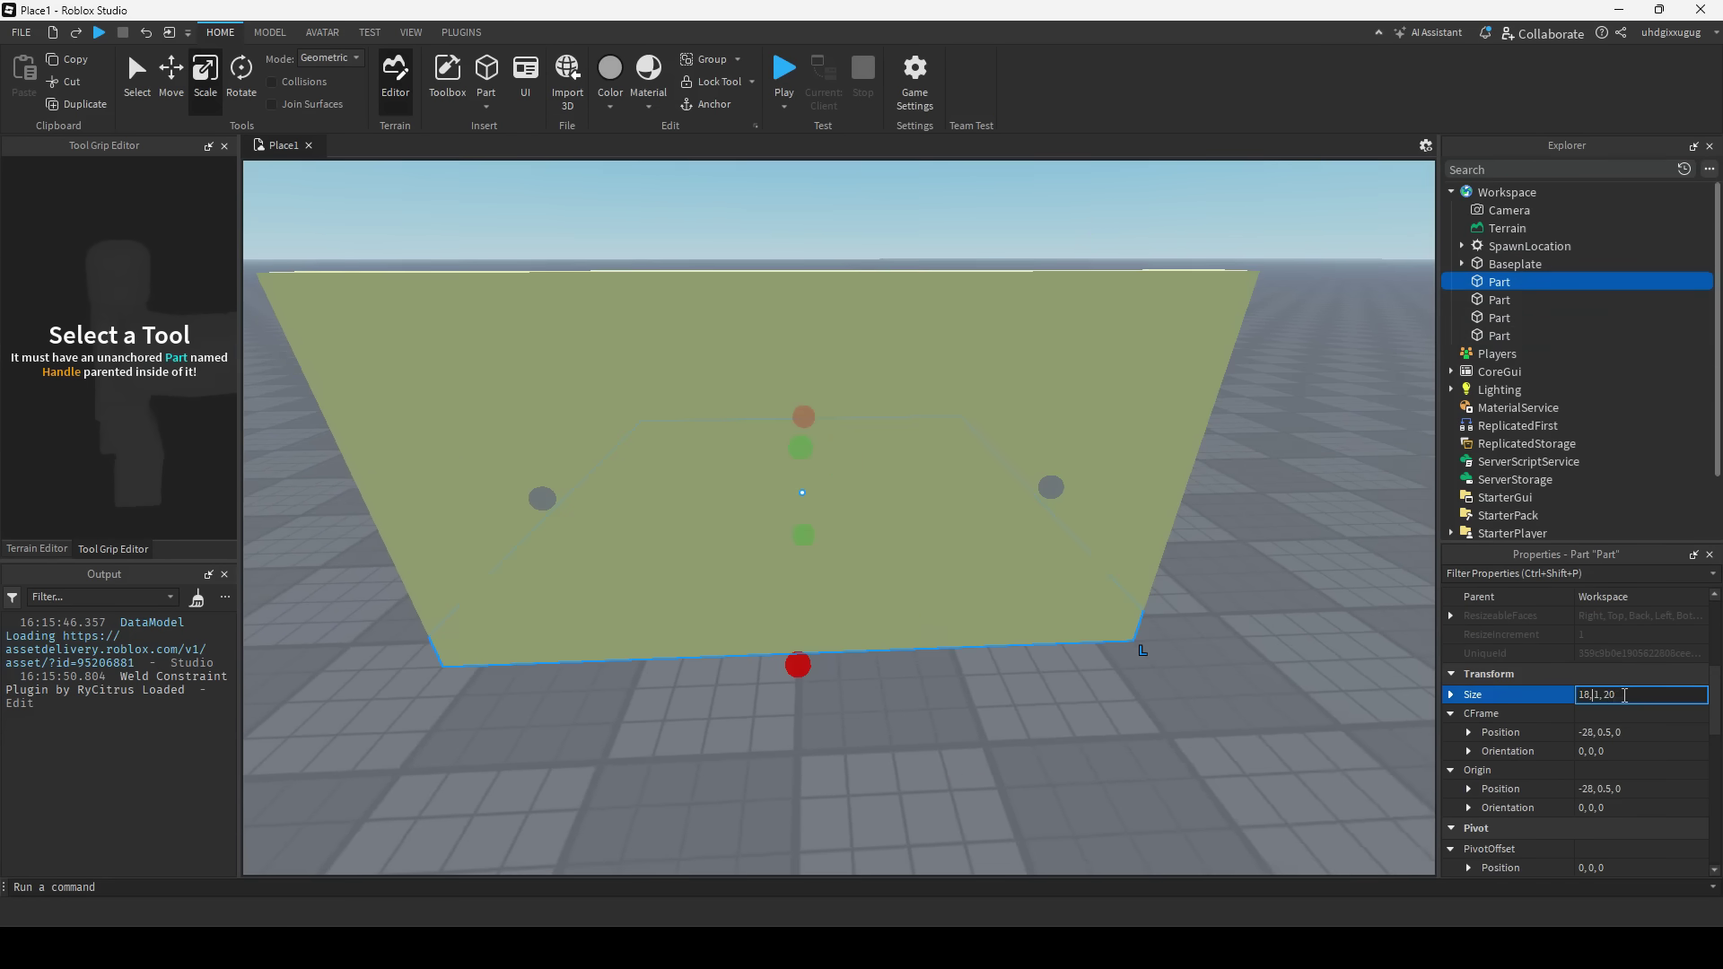
key("Return")
right_click_drag(696, 526, 1011, 596)
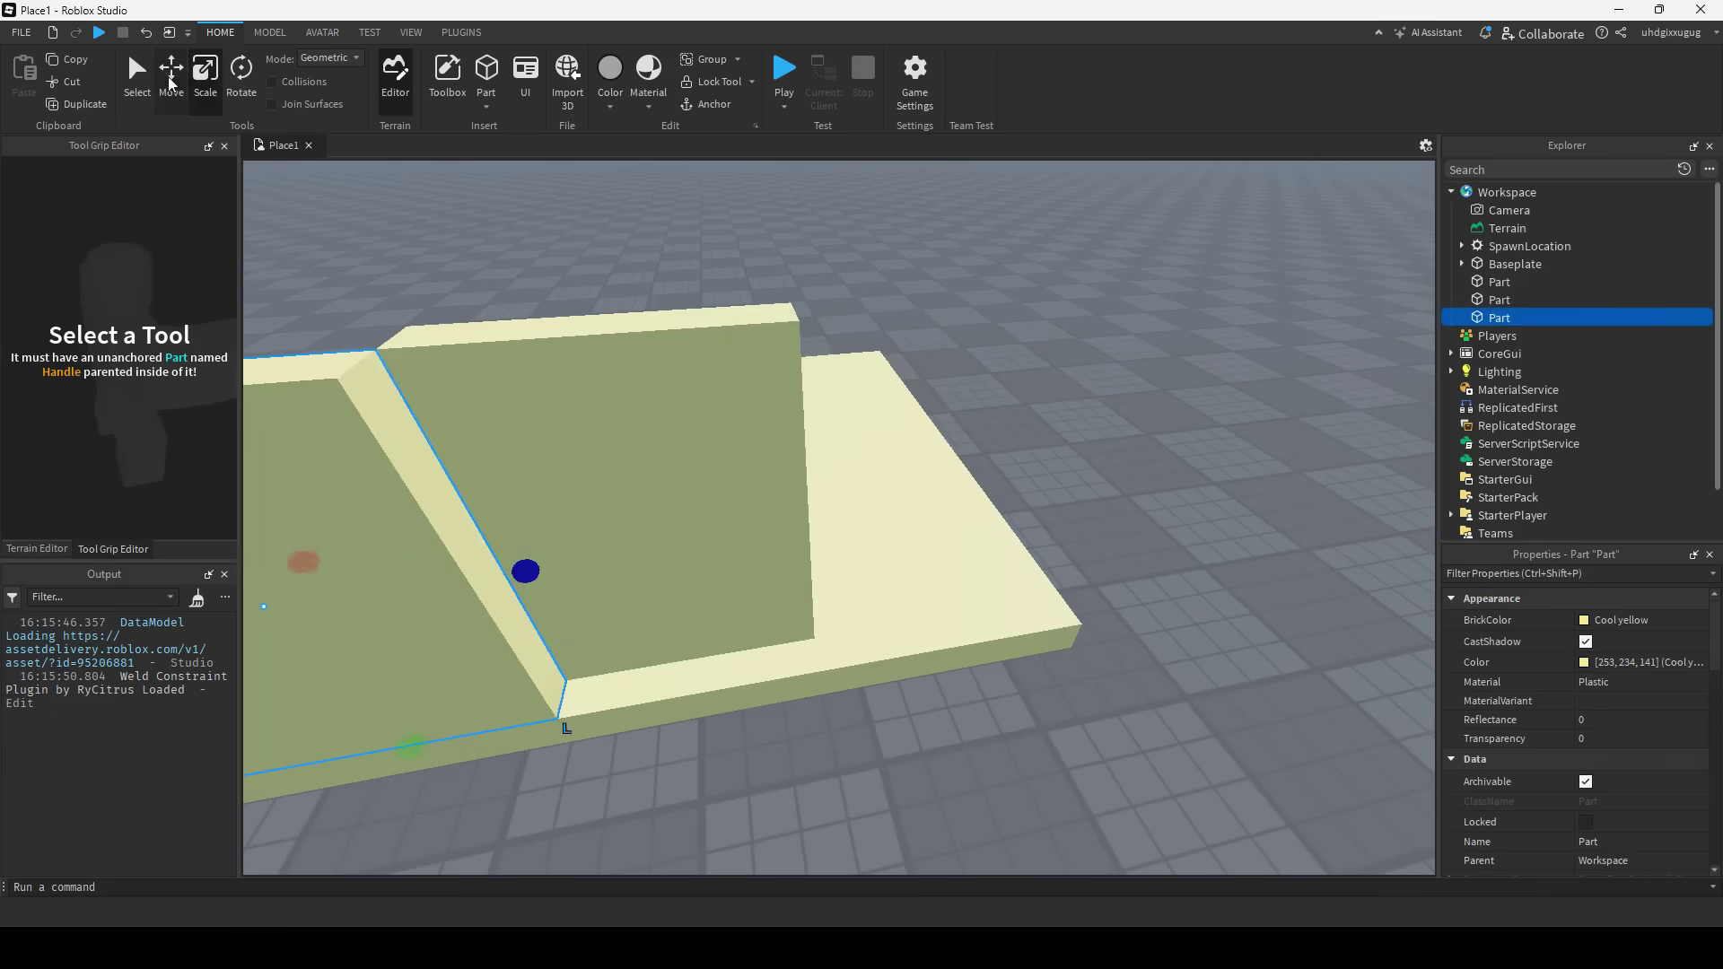
- Fill the doorway between the two front walls with a duplicated, shorter door-height part and colour it brown
left_click(171, 84)
key("ctrl+3")
key("ctrl+d")
right_click_drag(769, 528, 923, 473)
left_click(1642, 620)
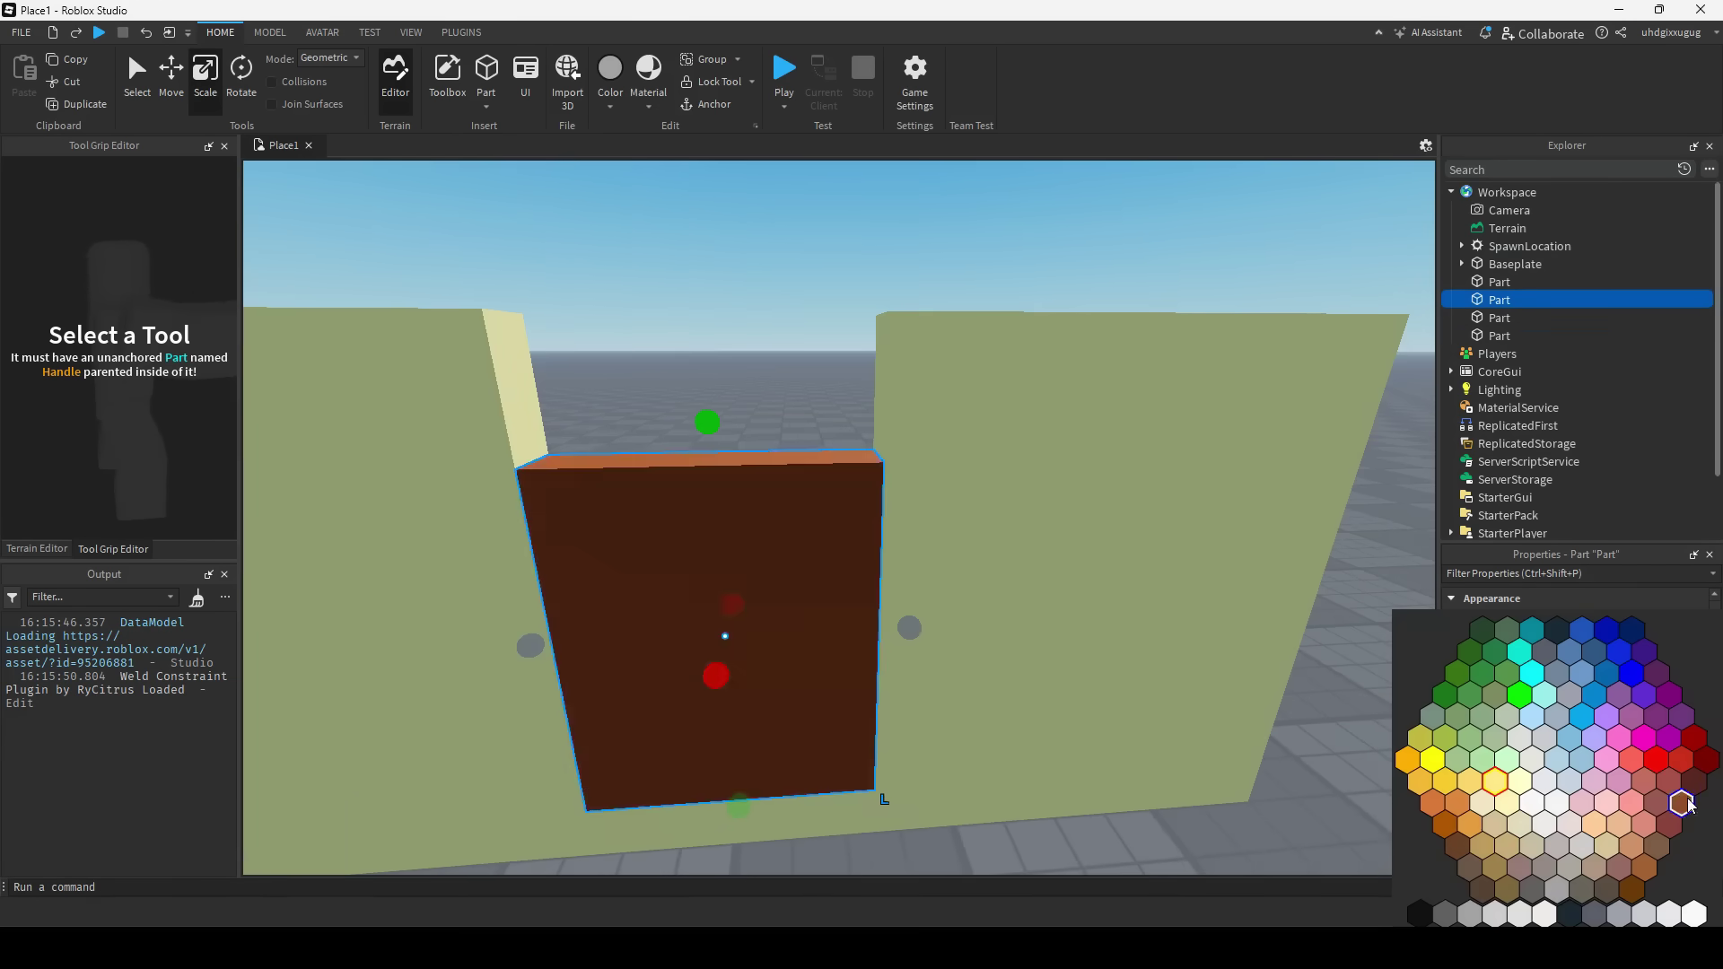
left_click(1469, 868)
- Duplicate the brown door part and fit the copy above it as a Cool yellow lintel reaching the wall tops
key("ctrl+d")
key("ctrl+2")
key("ctrl+3")
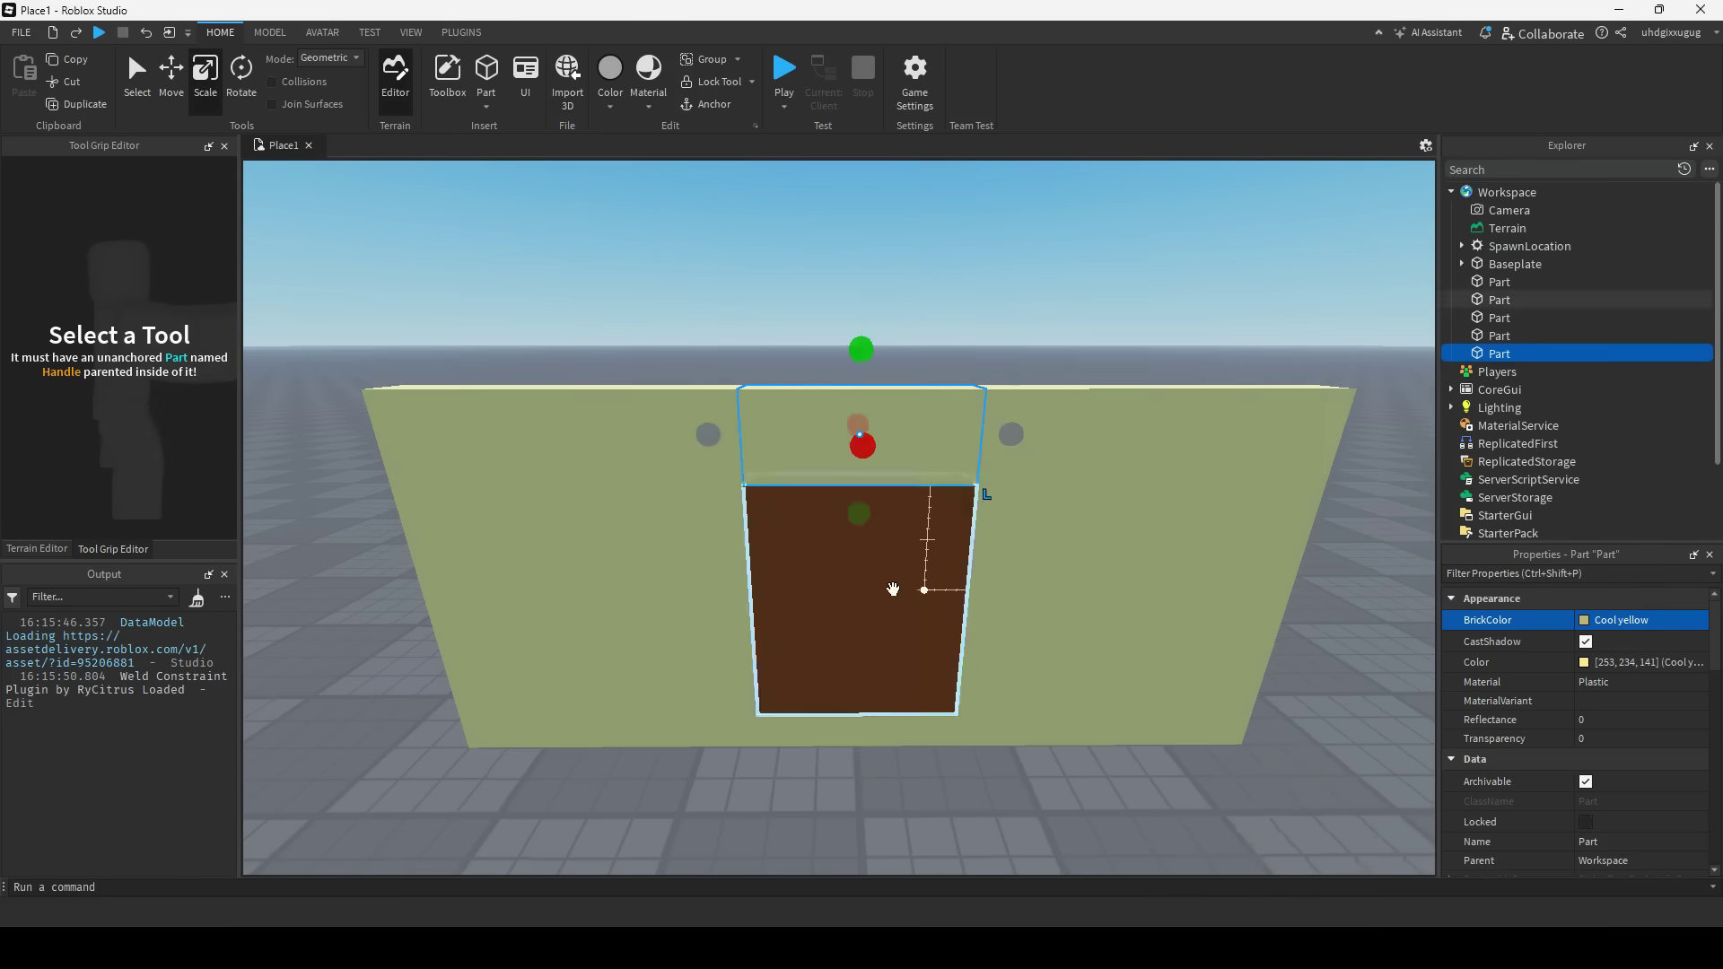
- Stand an upright wall along one edge of the floor and move a duplicate of it across the floor
right_click_drag(893, 590, 644, 305)
key("ctrl+2")
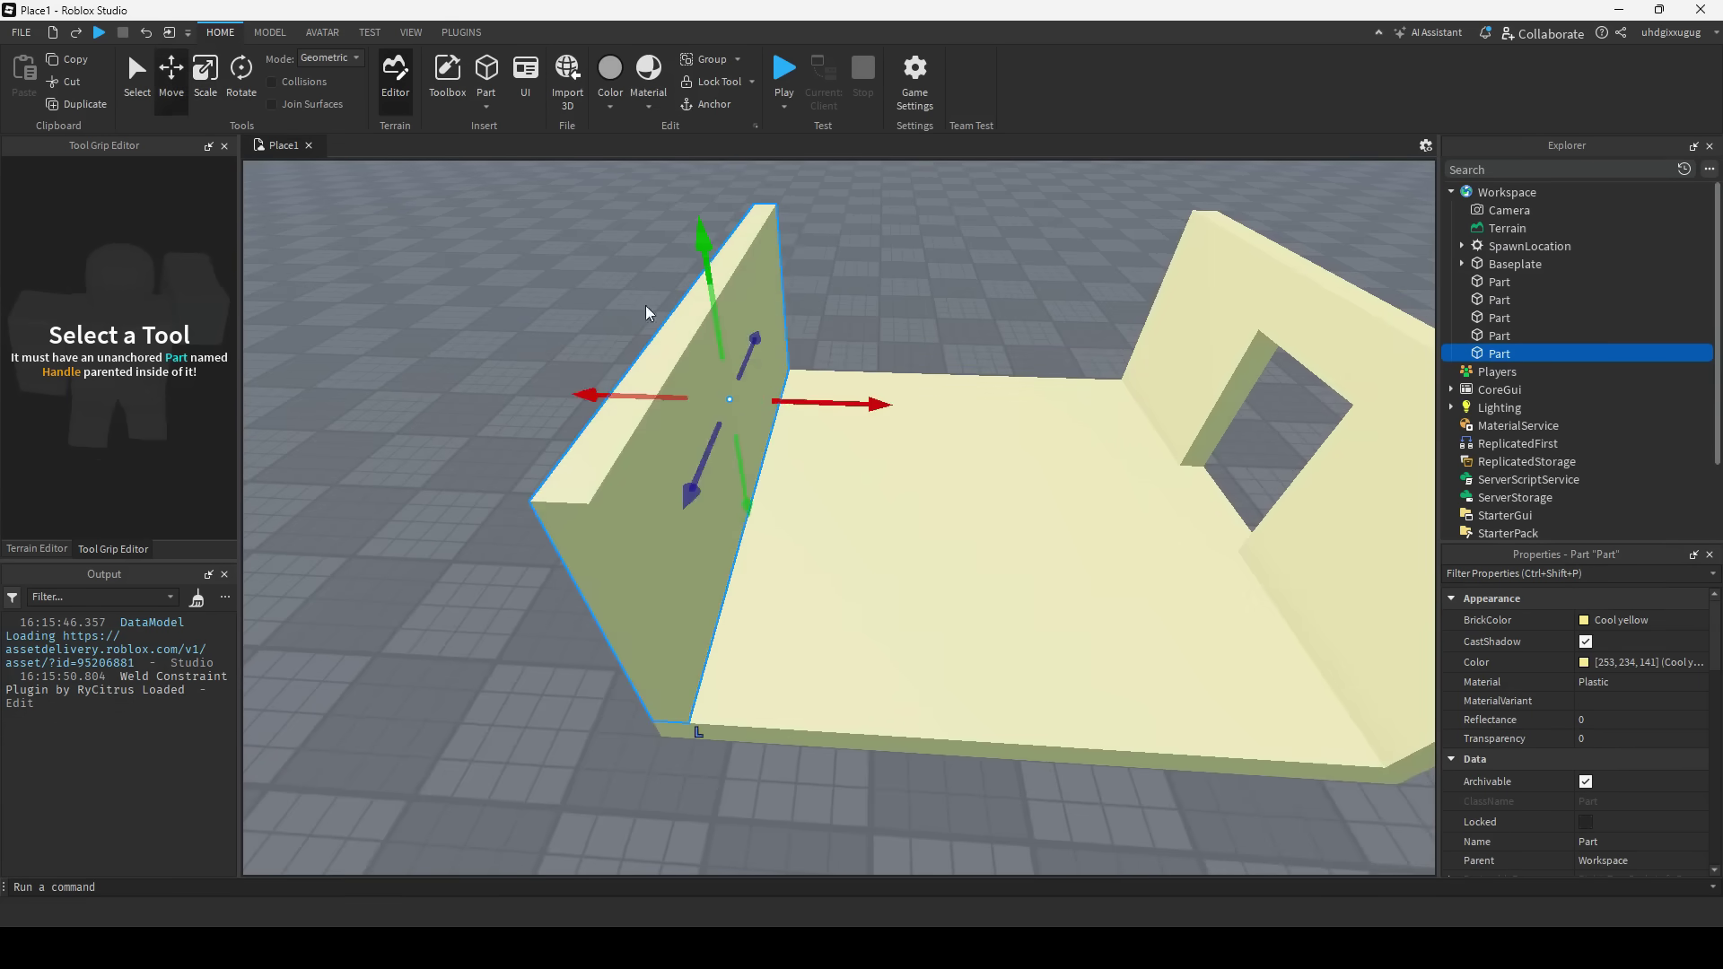
key("ctrl+d")
left_click_drag(830, 404, 922, 468)
right_click_drag(922, 468, 763, 377)
- Cover the walls with a duplicated slab as the roof, lowering it by 0.25 studs onto them
key("ctrl+d")
left_click_drag(685, 370, 682, 402)
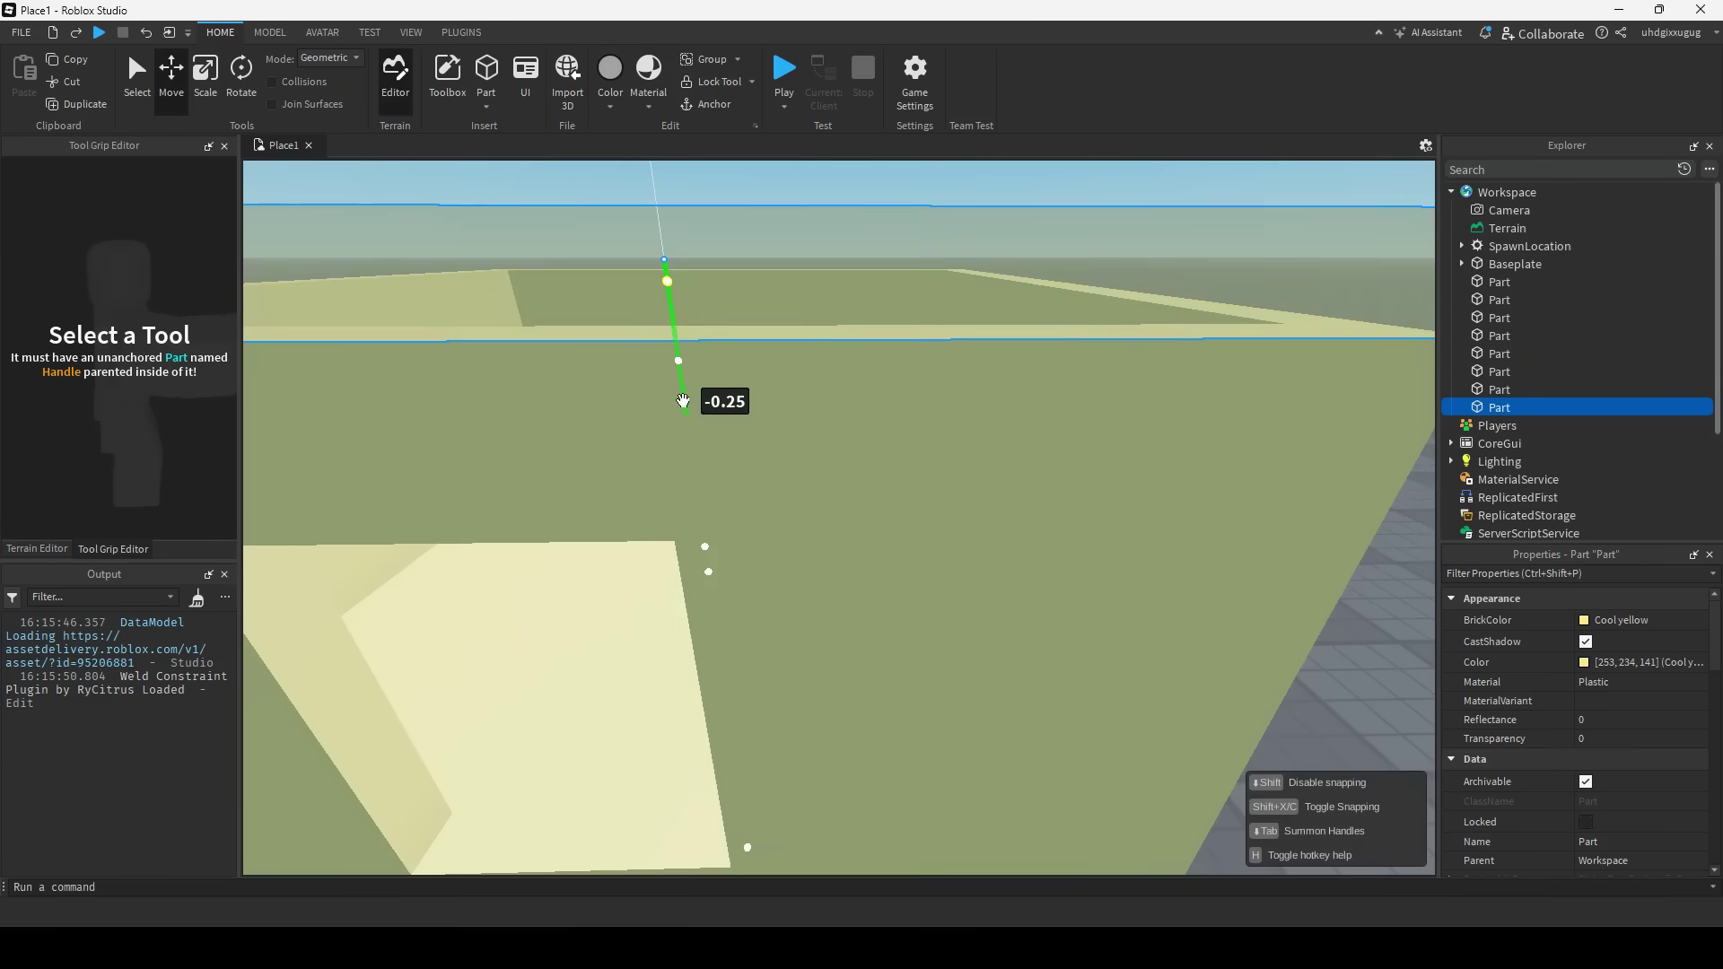
scroll(682, 401, "down", 10)
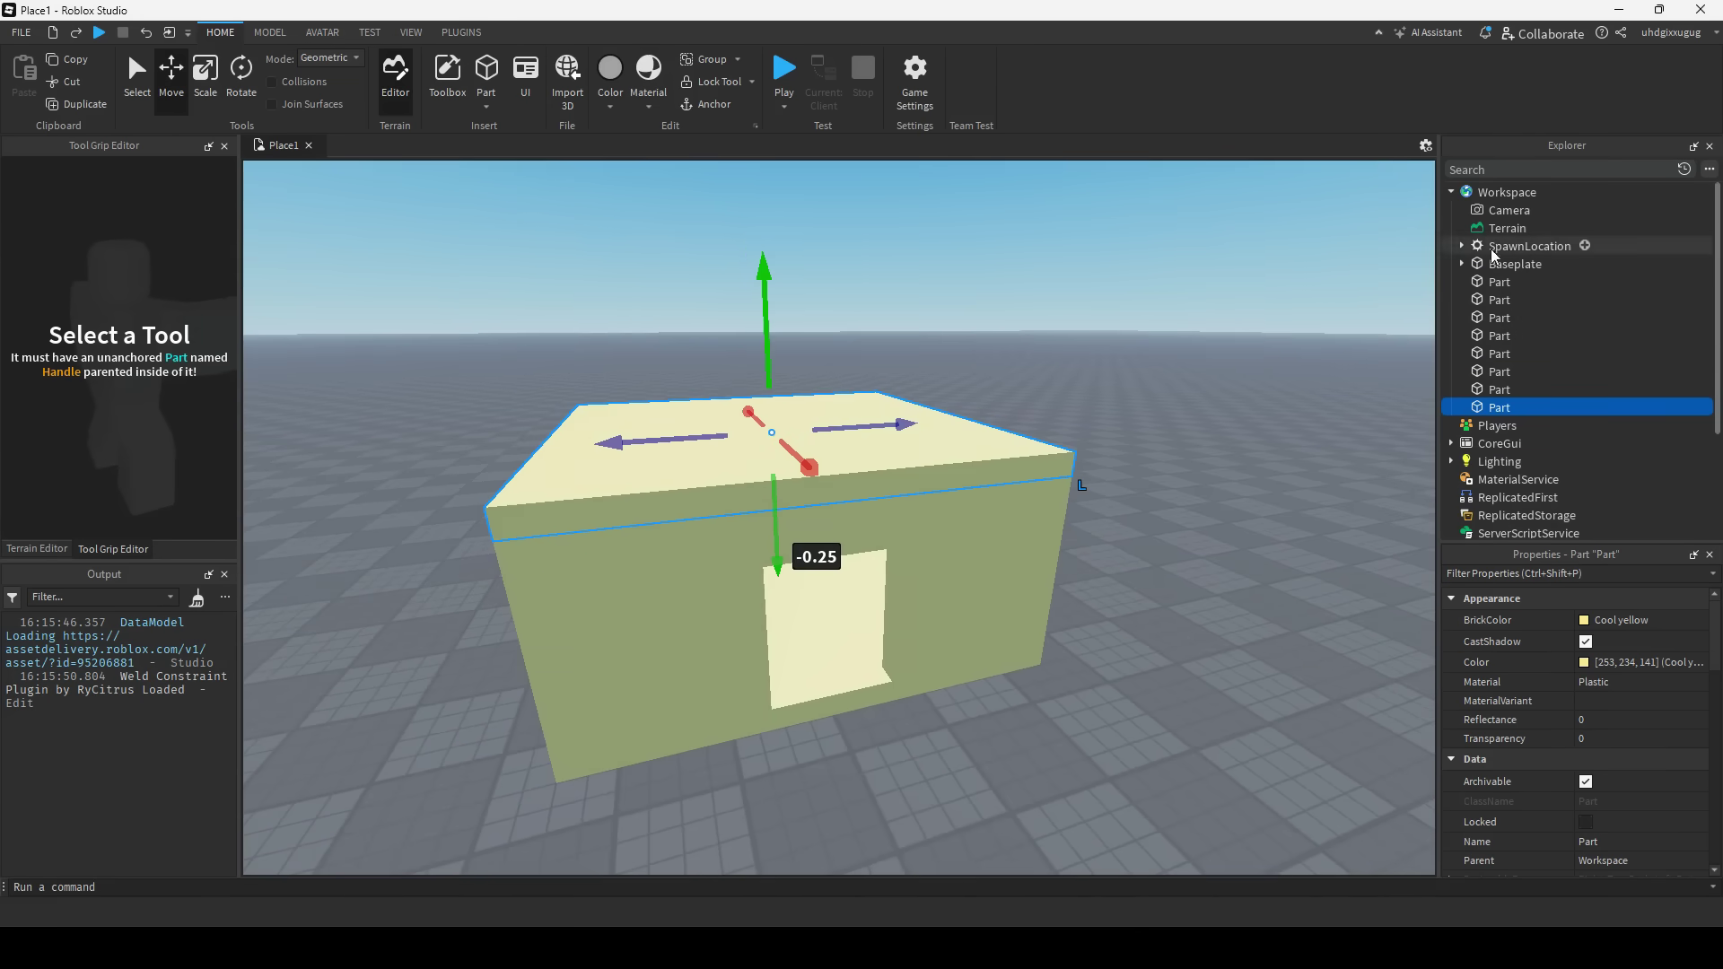
- Remove the Baseplate's grid texture and set its BrickColor to Bright green
left_click(1504, 264)
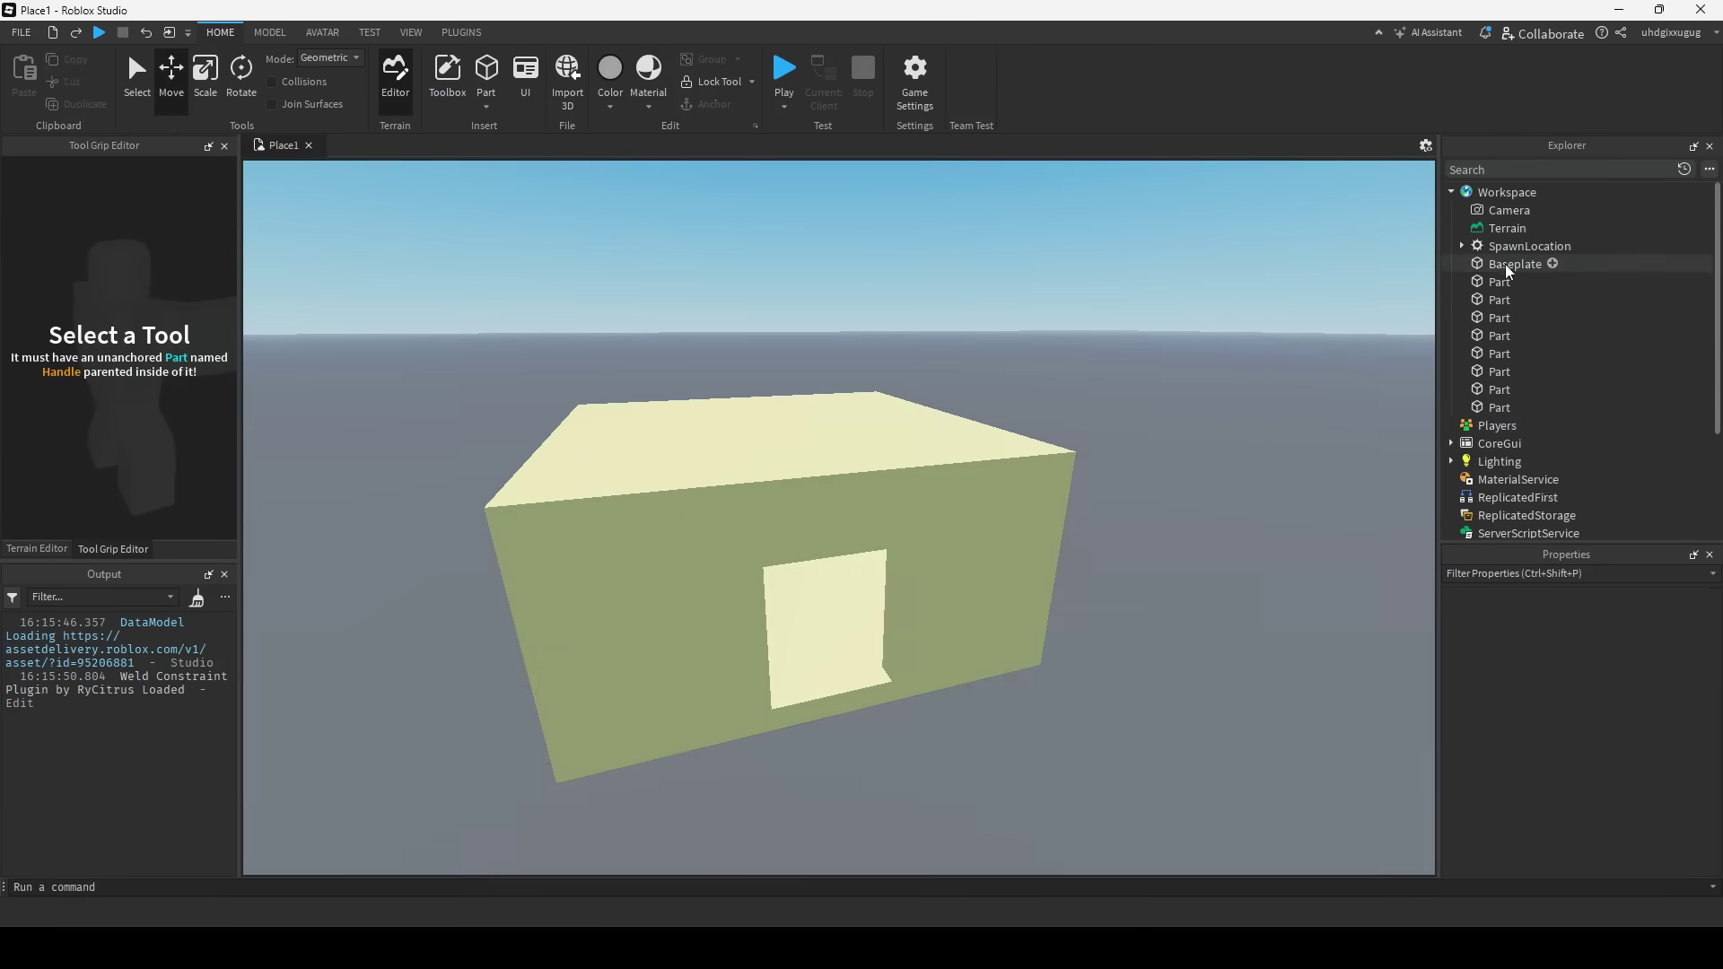
left_click(1606, 619)
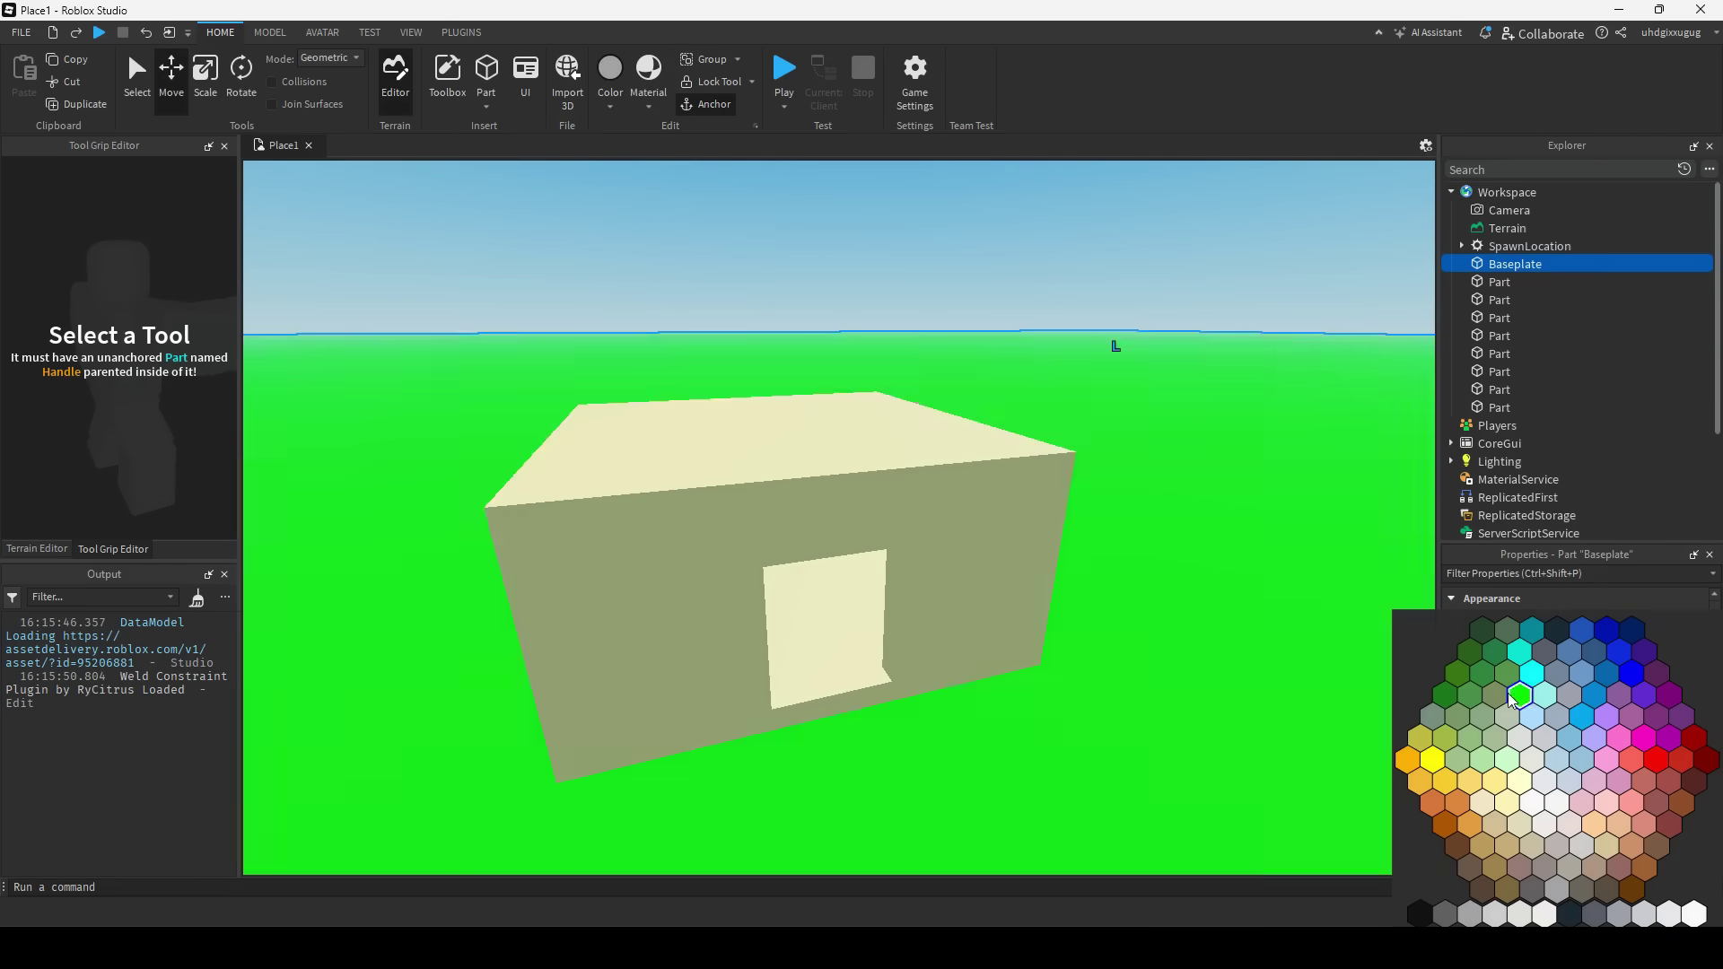
left_click(1520, 693)
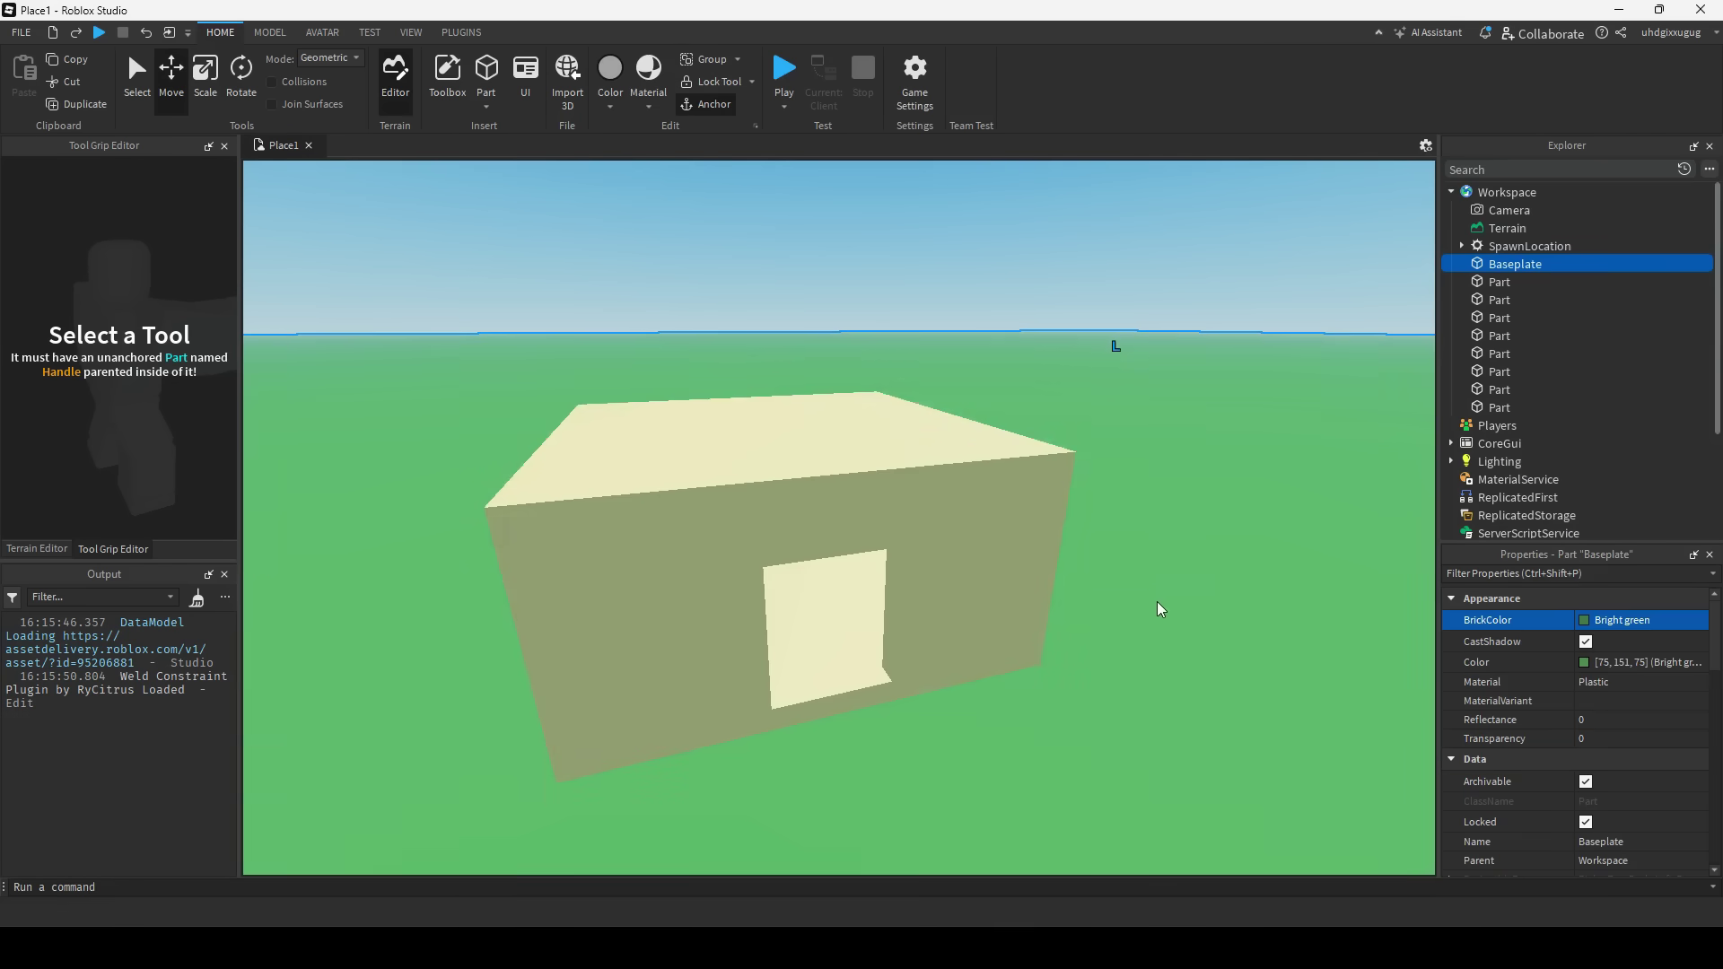
- Group all the house parts into one model and rename it House
key("ctrl+a")
key("ctrl+g")
key("F2")
type("House")
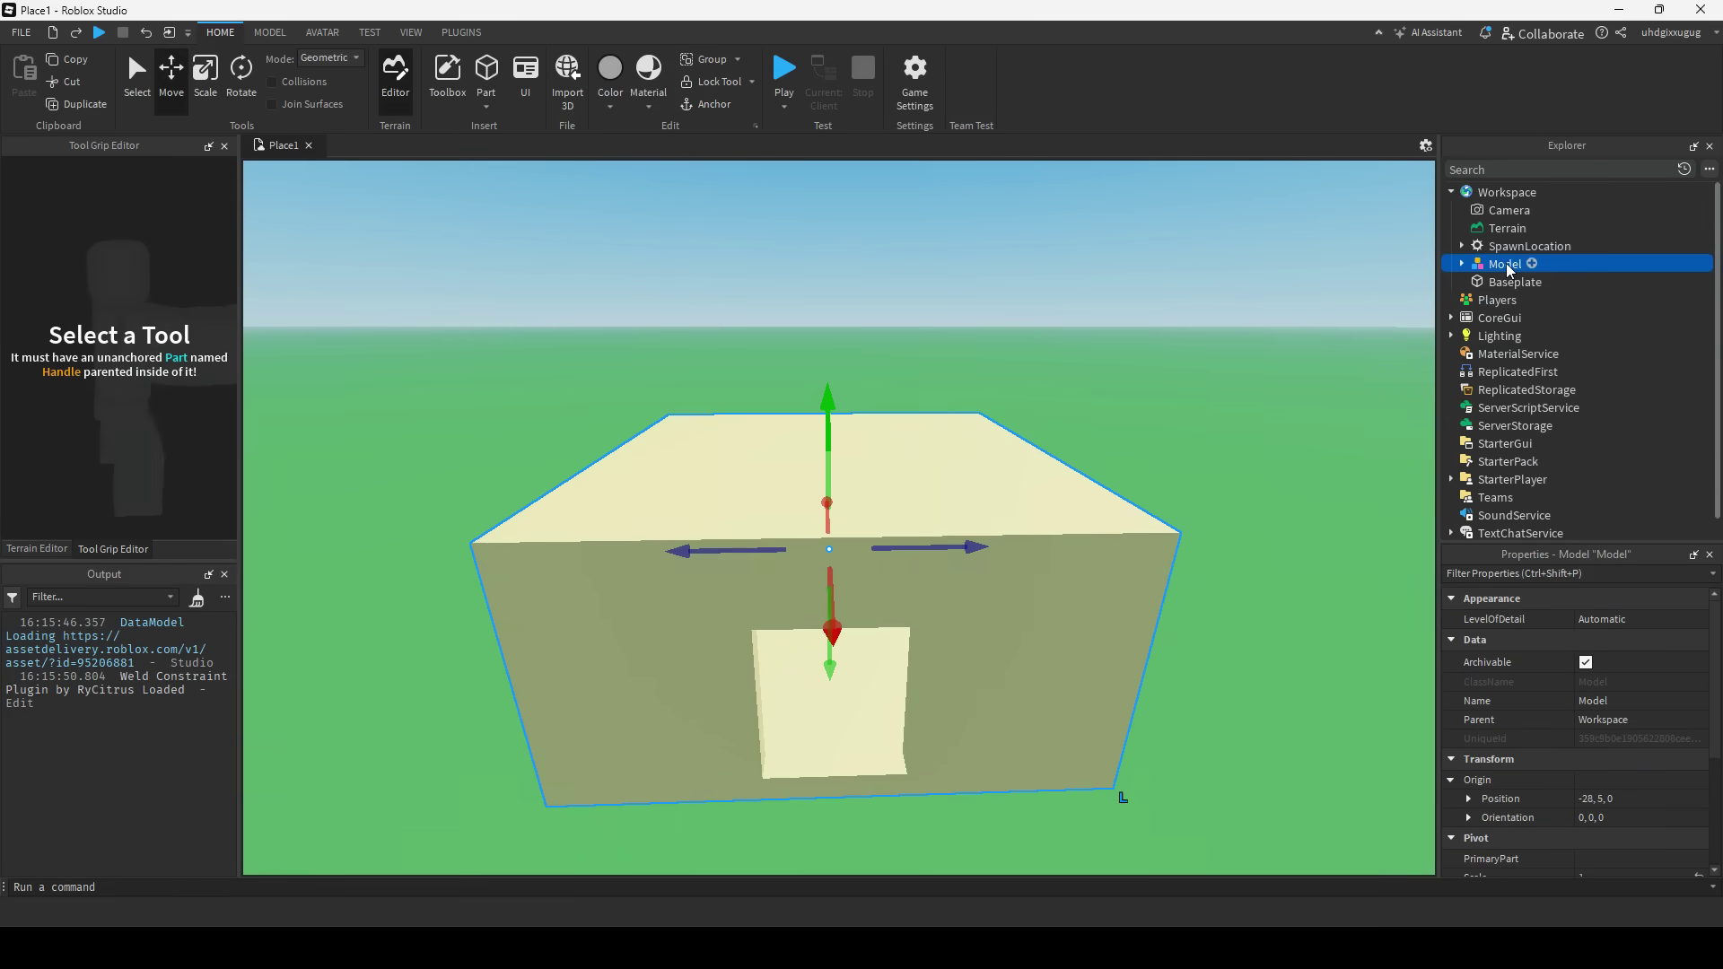
key("Return")
- Playtest the place by walking the character through the house doorway and back out, and stop the test
scroll(896, 279, "up", 5)
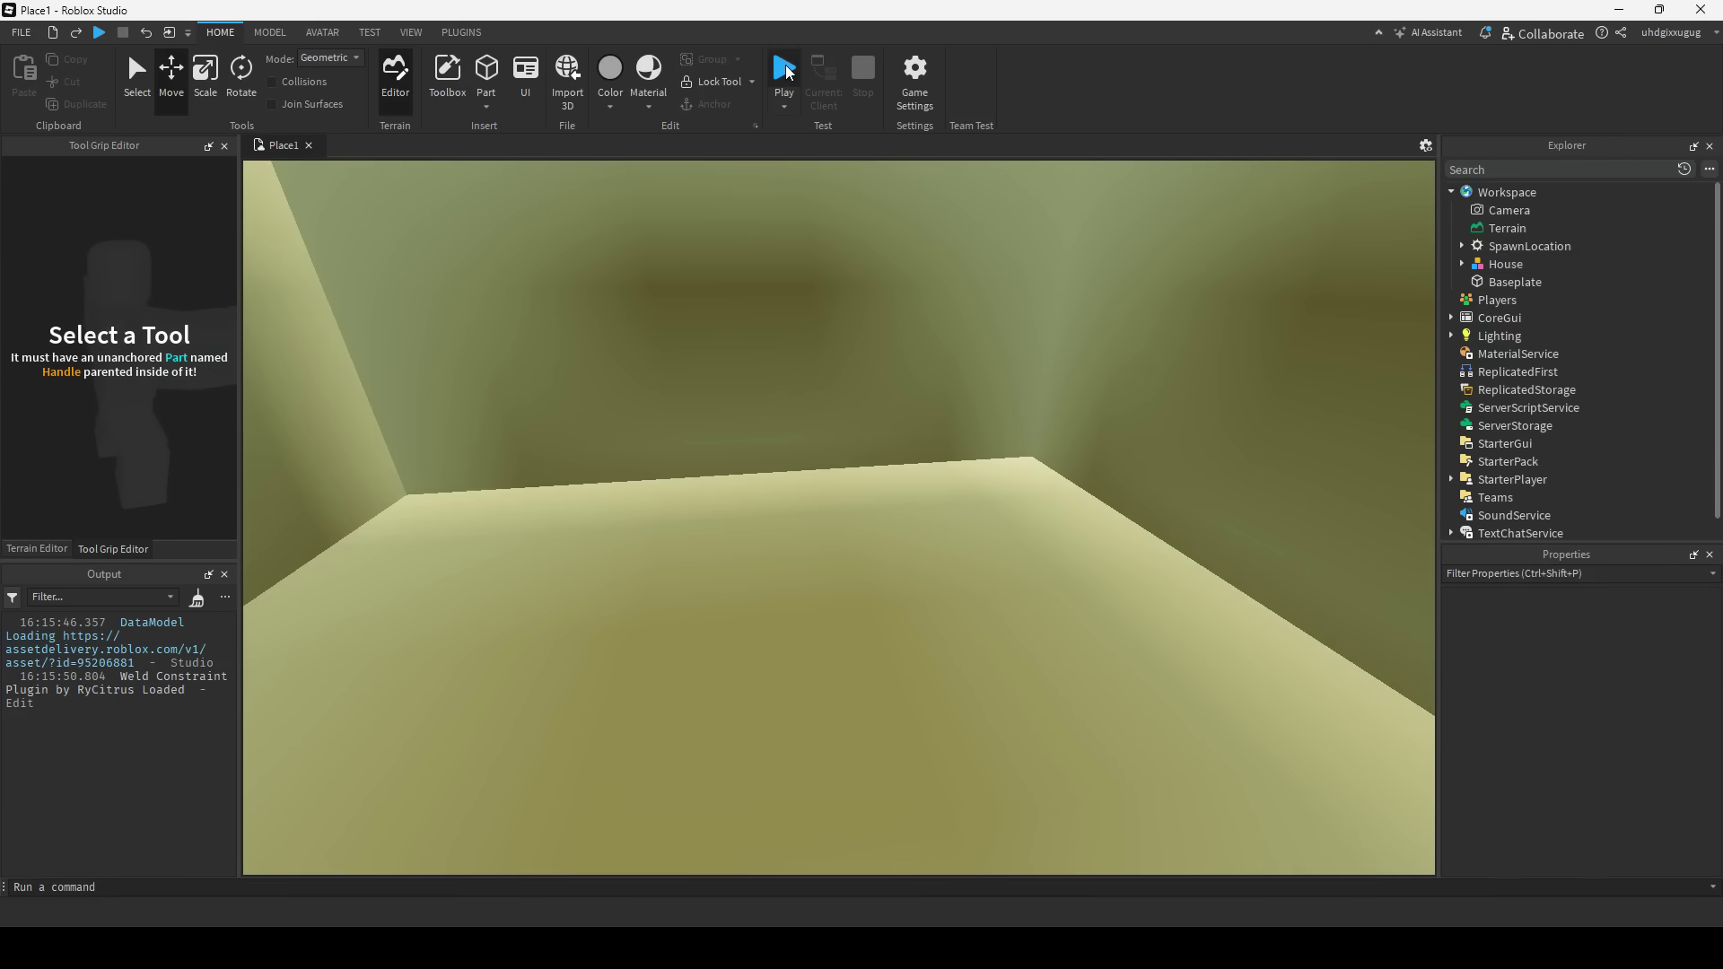
left_click(784, 70)
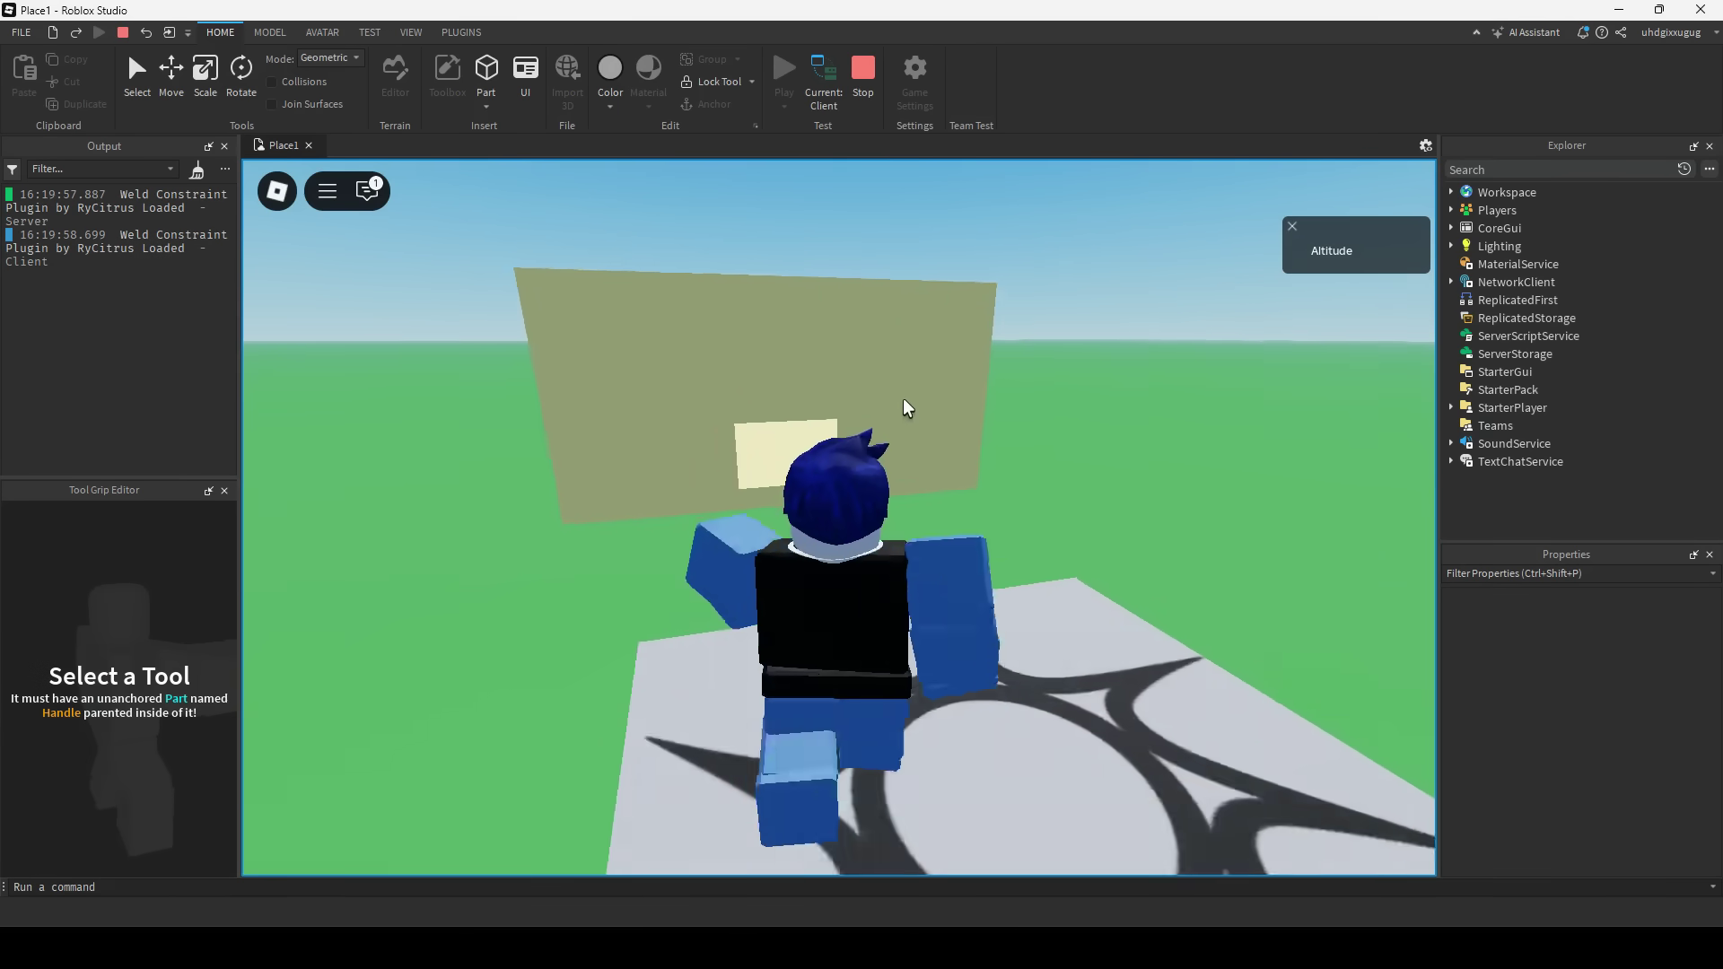
scroll(903, 397, "up", 5)
key("w")
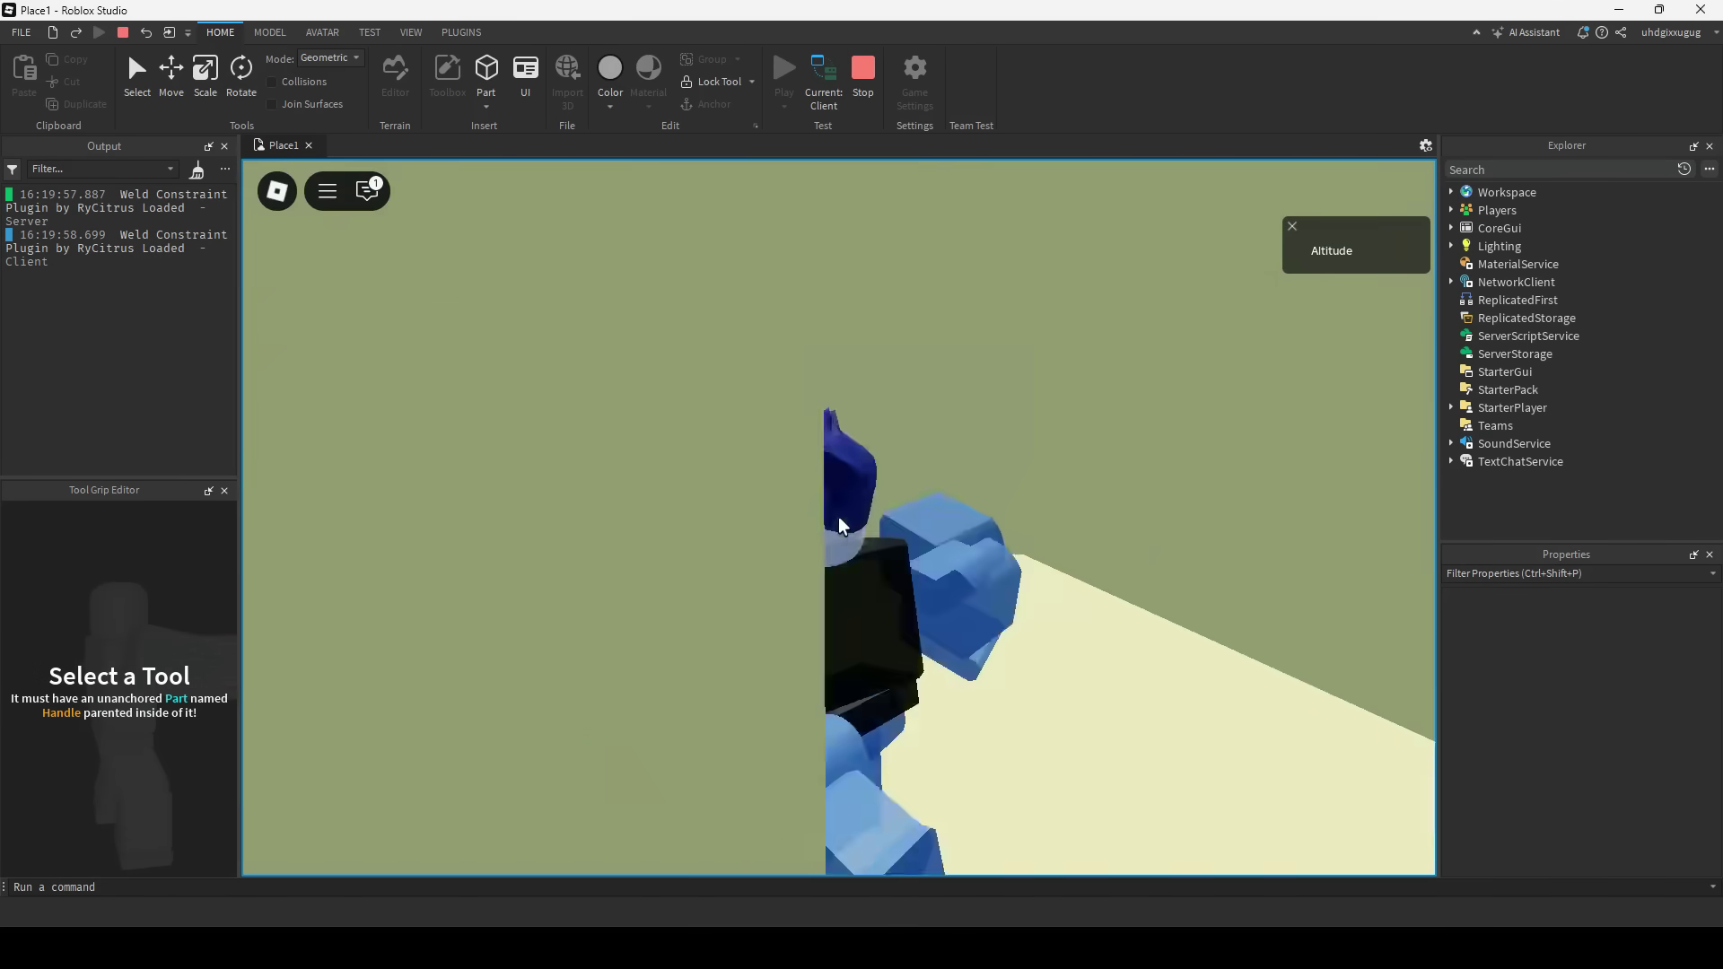
scroll(838, 518, "down", 3)
key("shift")
key("shift")
right_click_drag(870, 517, 869, 517)
scroll(888, 404, "down", 5)
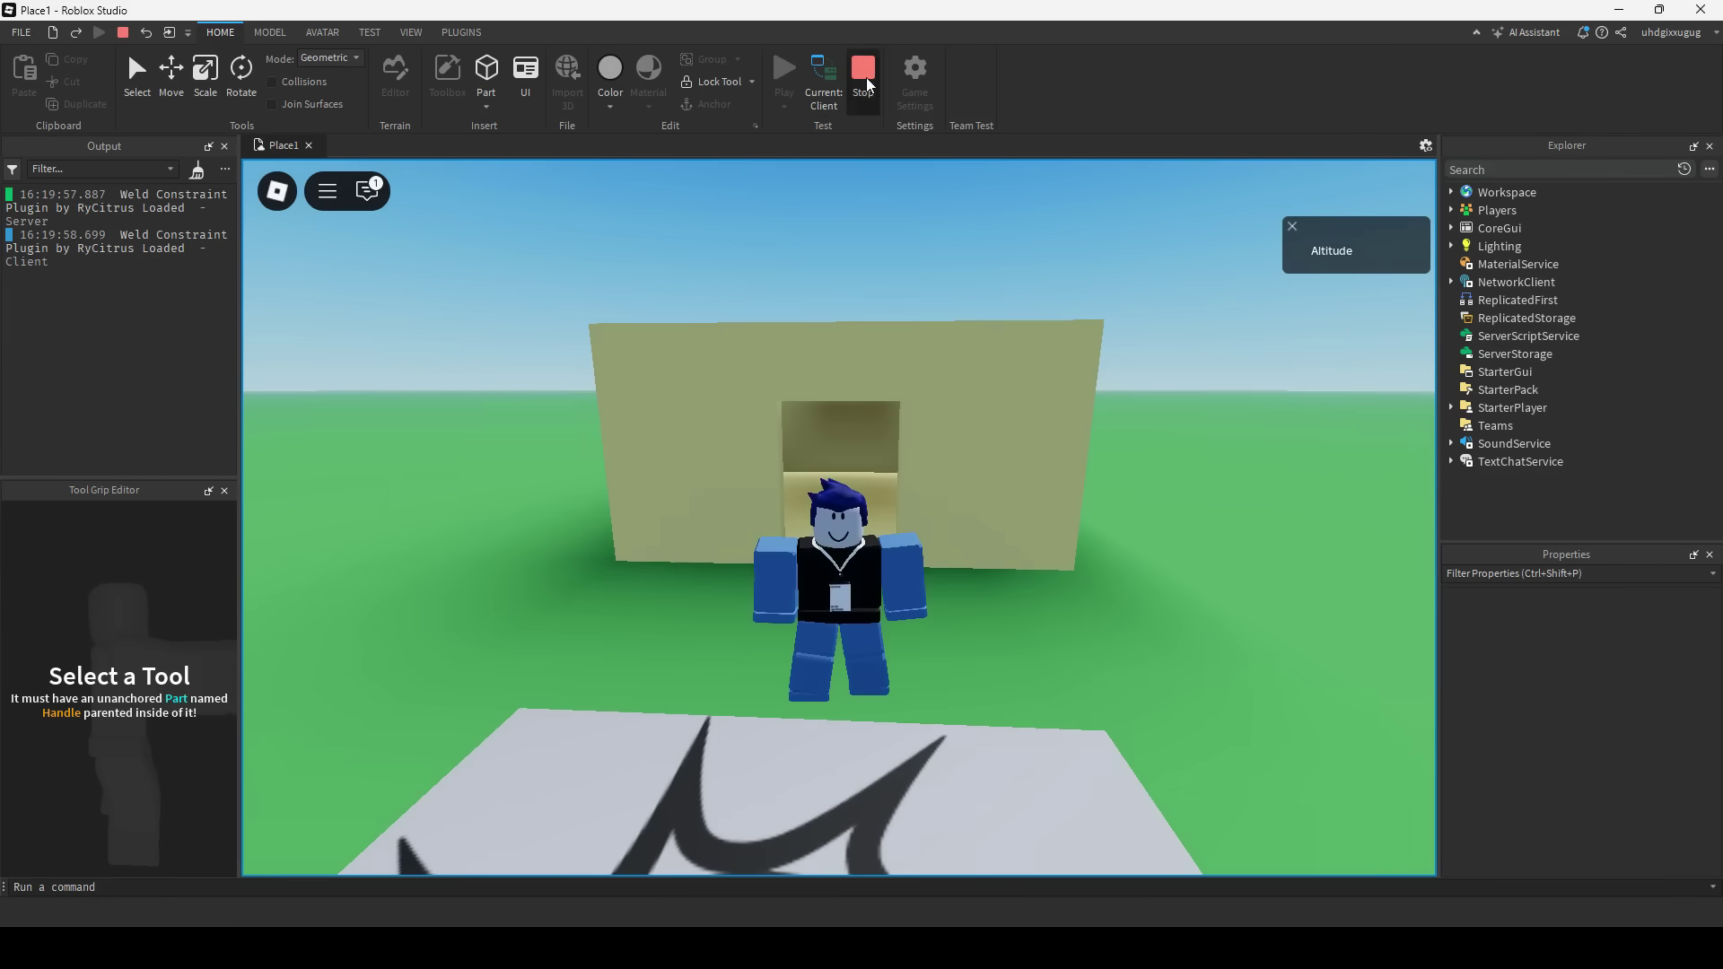
left_click(863, 72)
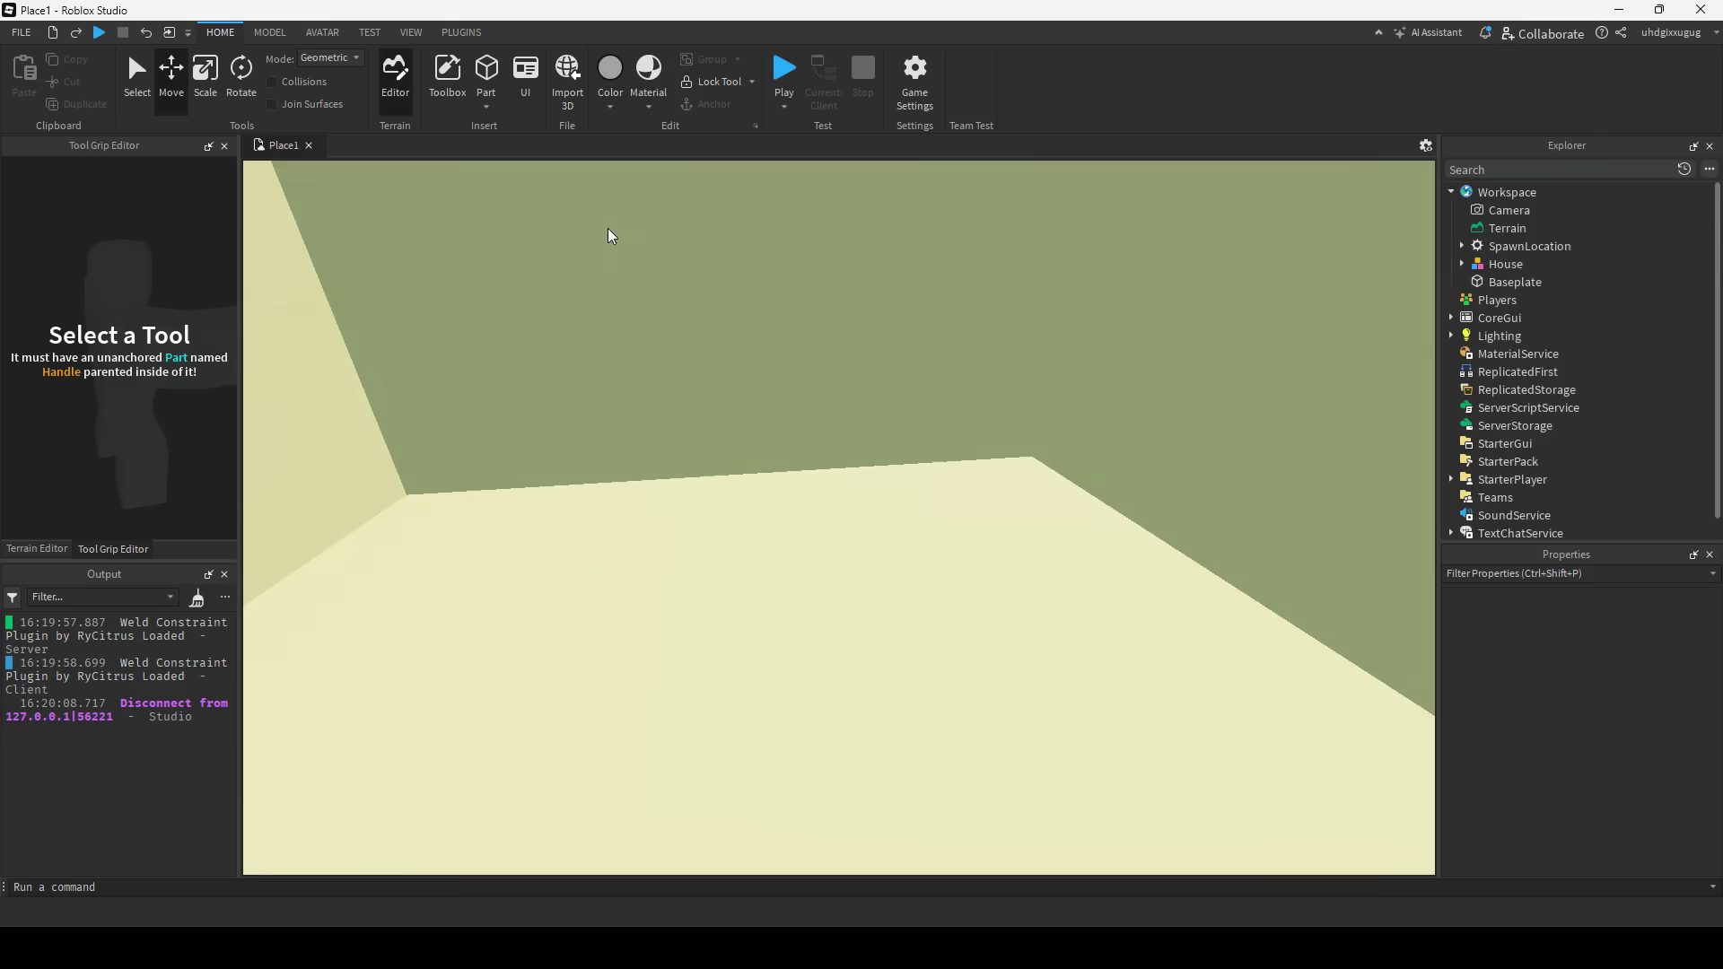
- Save the place to a file named My Newer Place.rbxl
left_click_drag(291, 166, 588, 219)
left_click(21, 32)
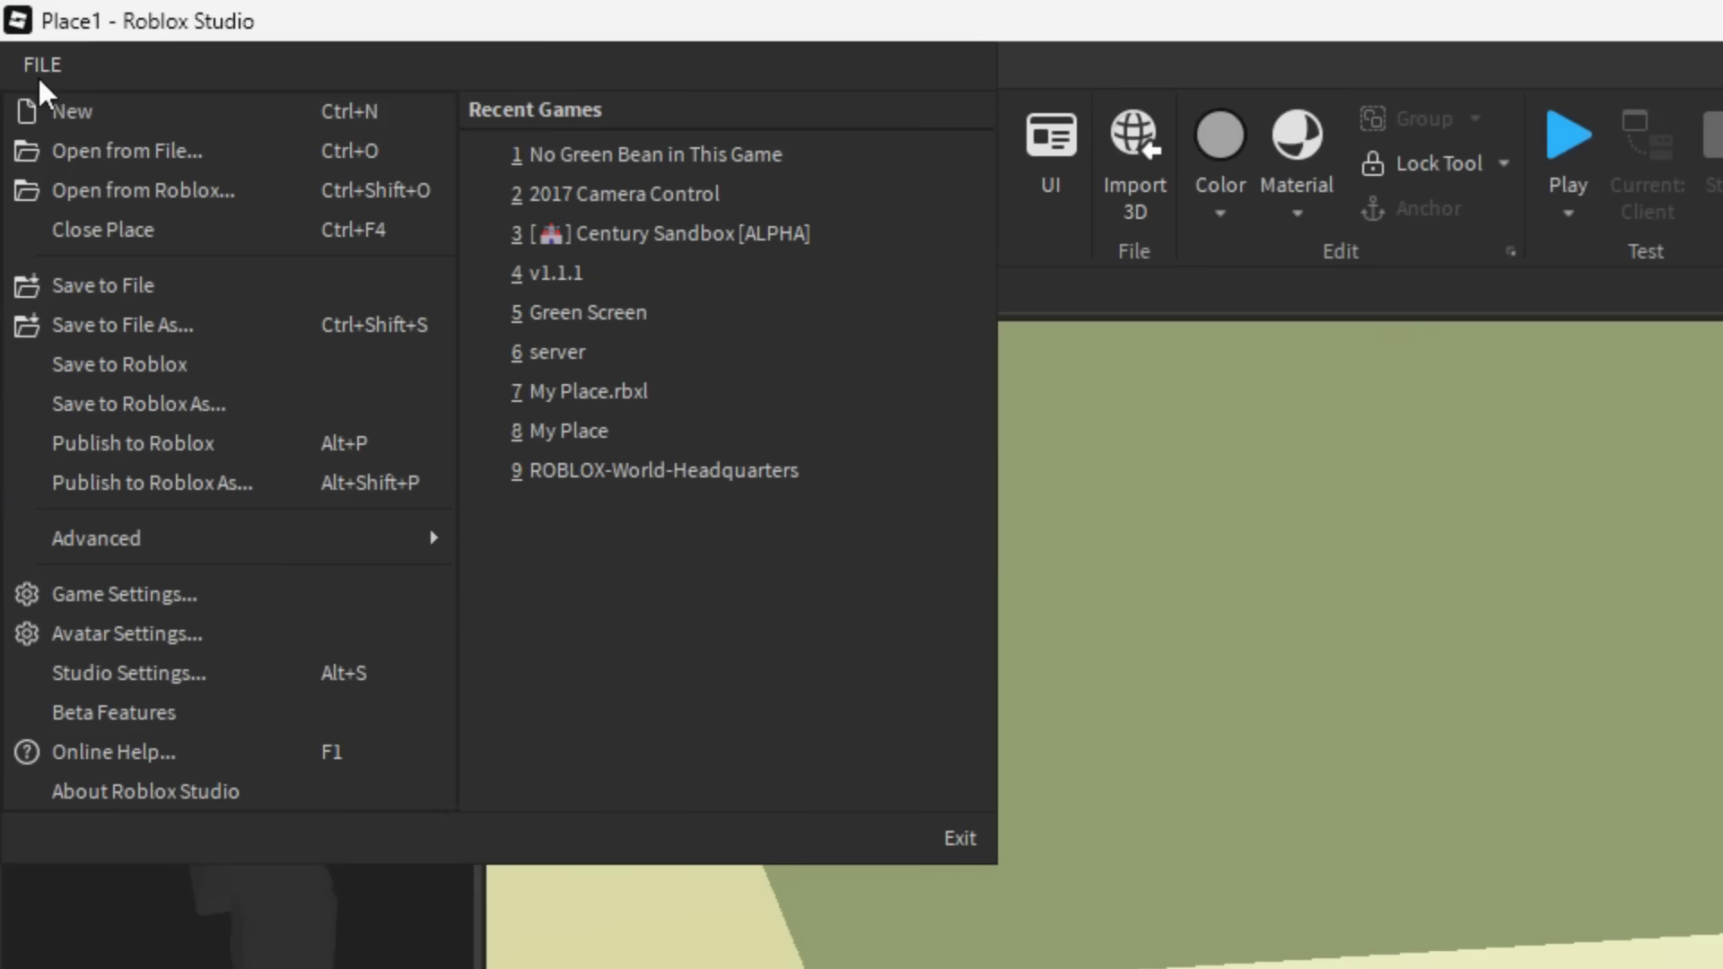
left_click(208, 286)
type("My Newer Place.rbxl")
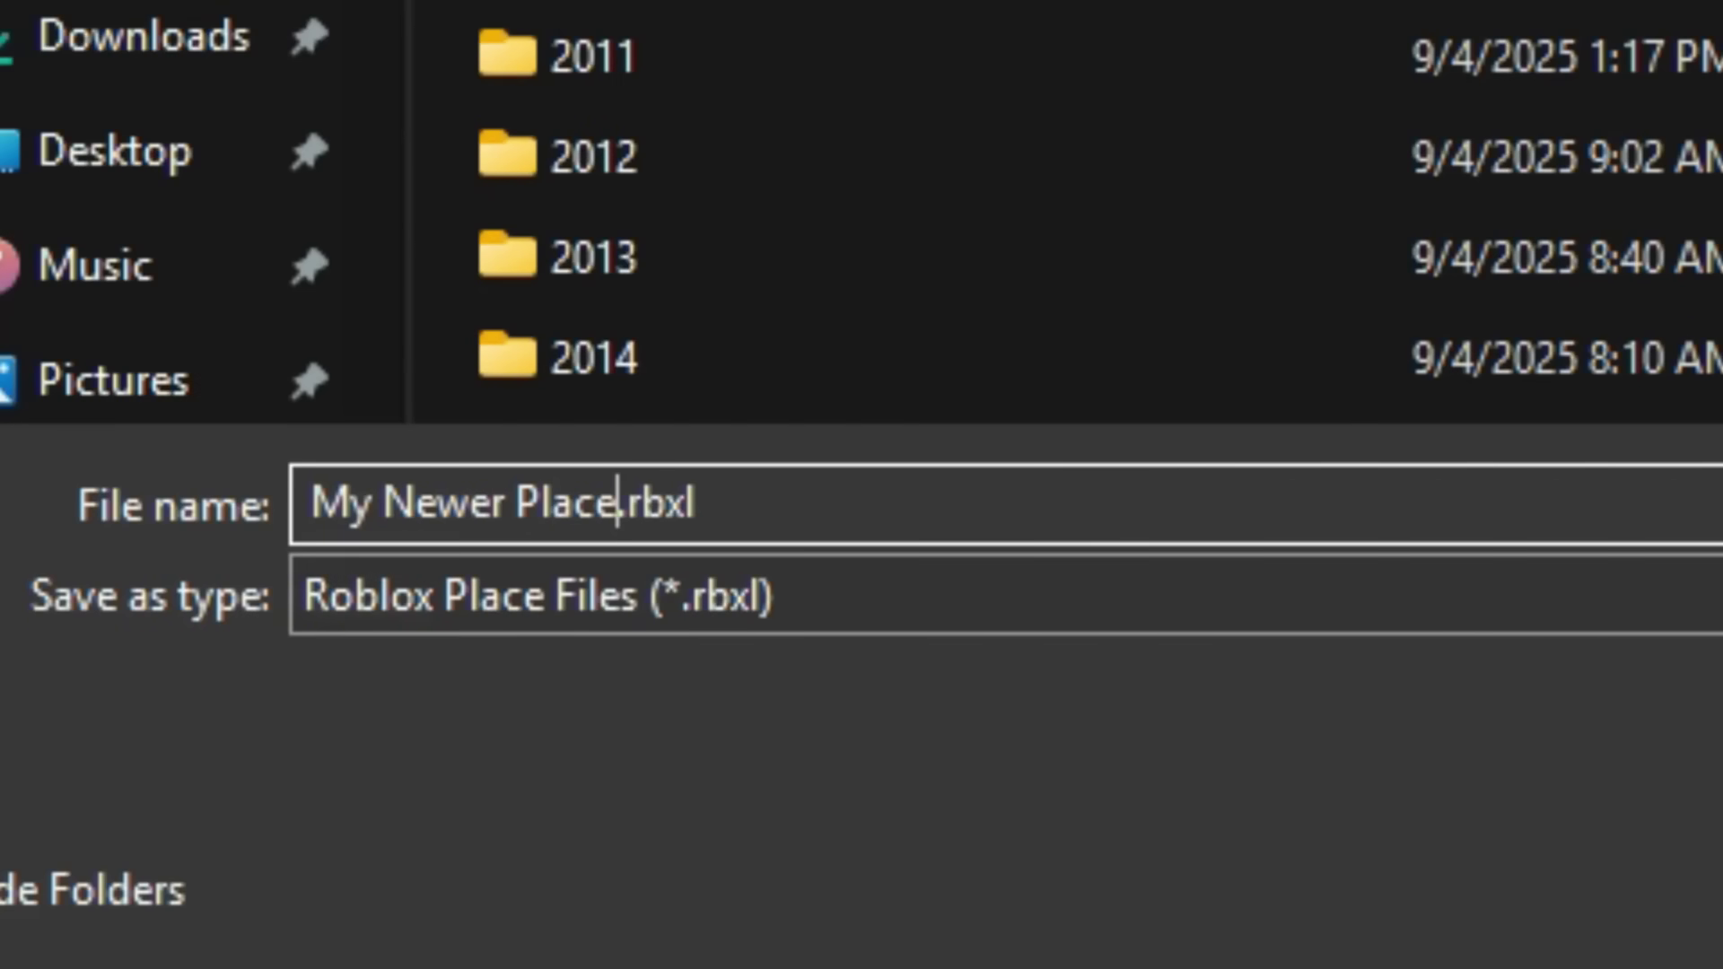
key("Return")
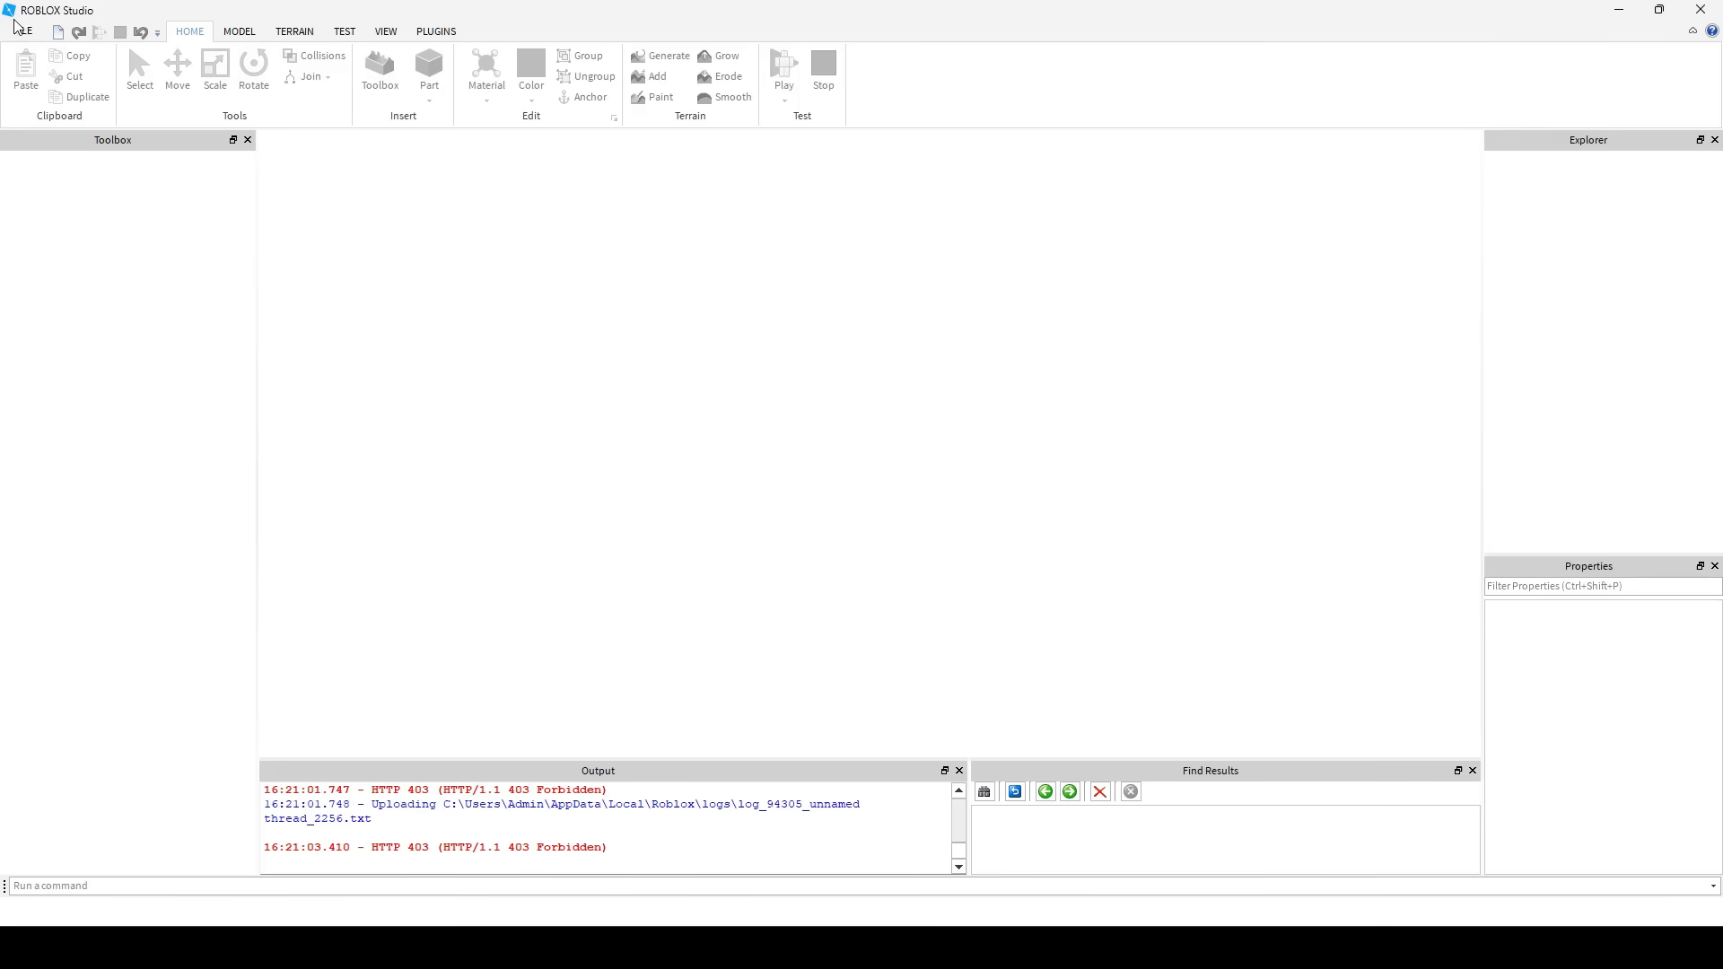
- Switch to the older ROBLOX Studio and open My Newer Place.rbxl from file
left_click(18, 28)
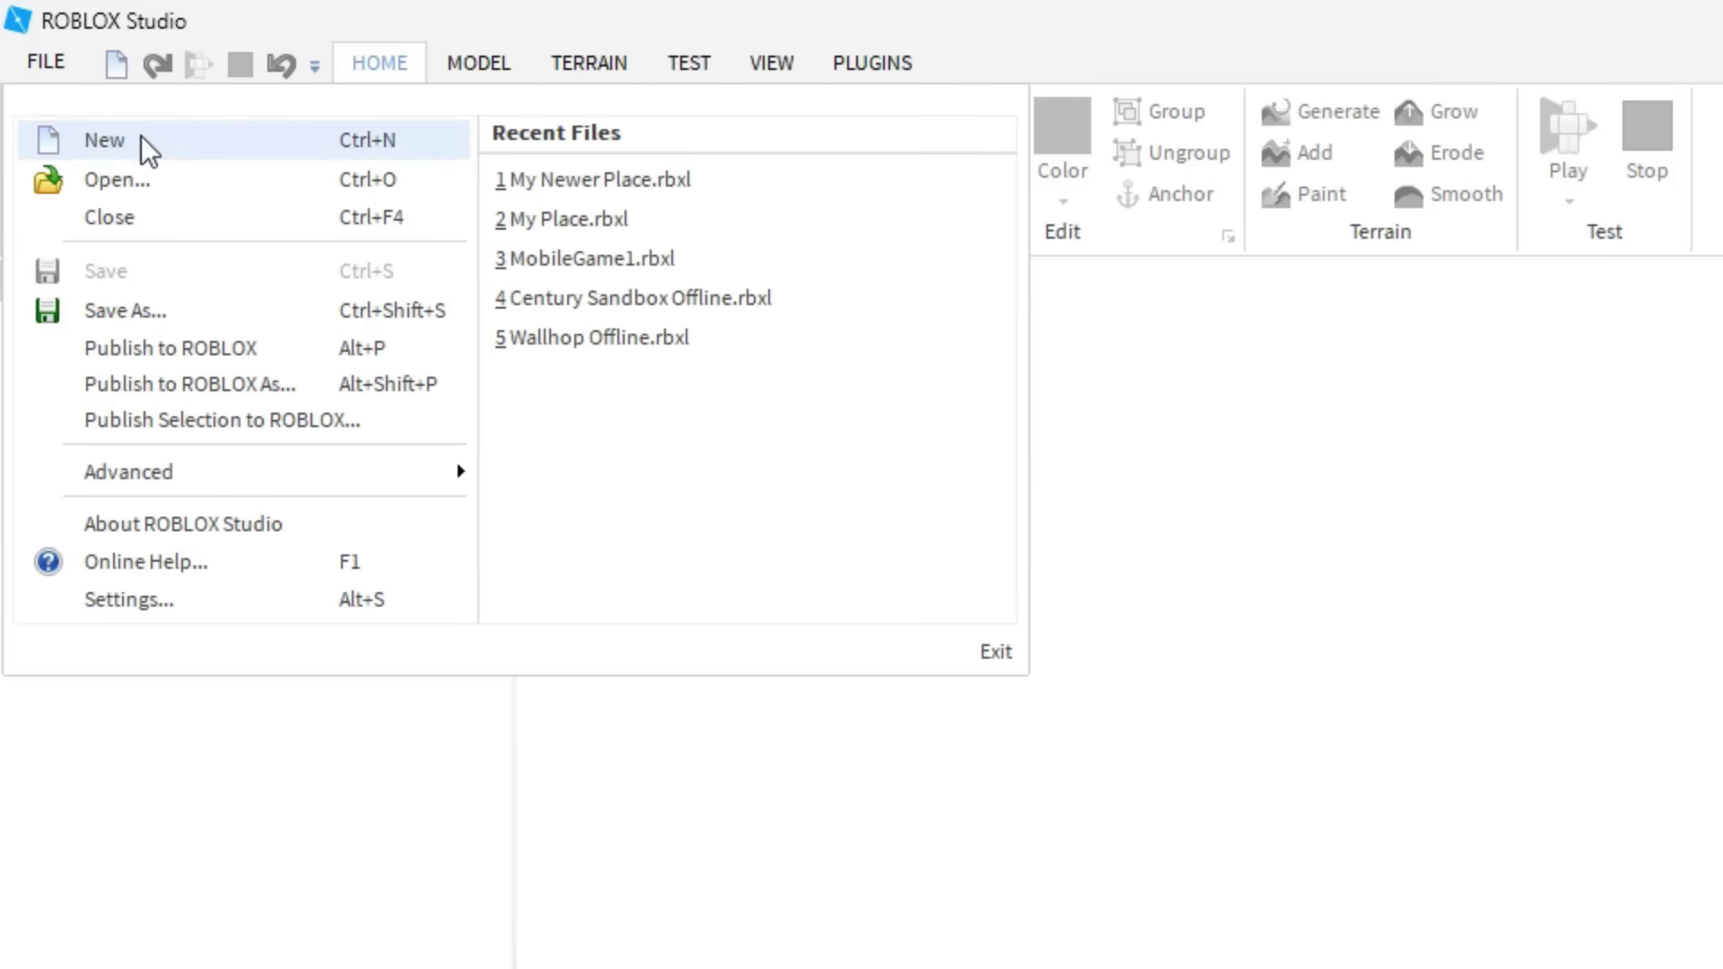
left_click(126, 183)
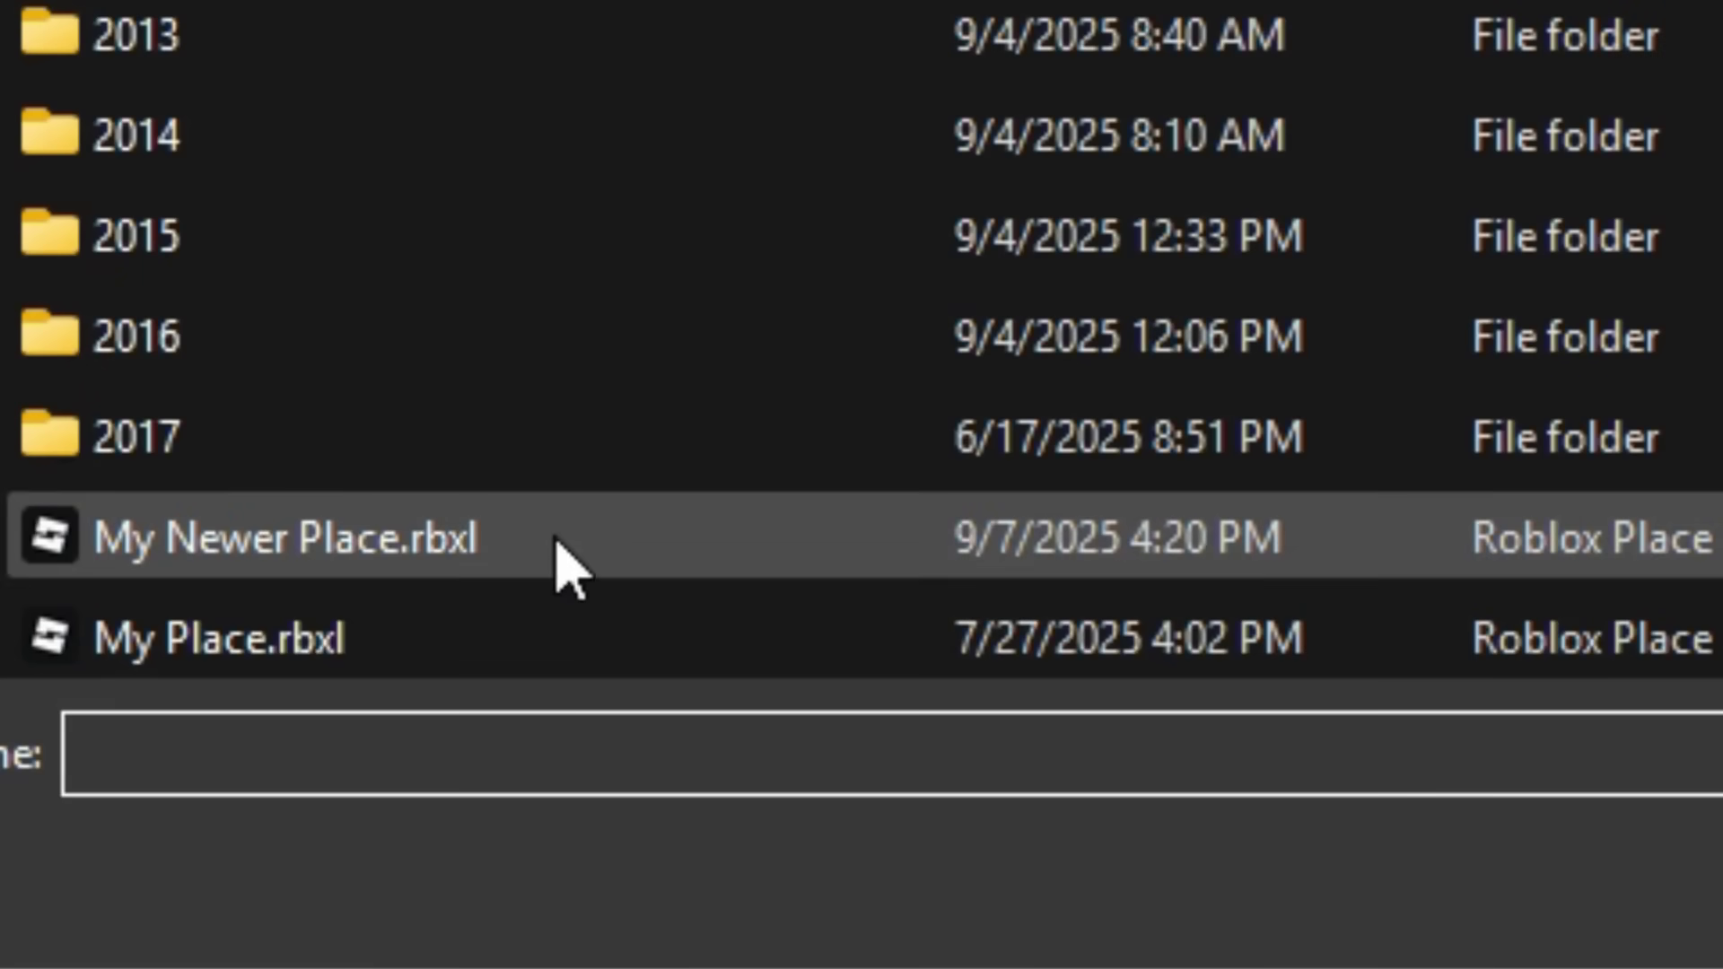
left_click(556, 540)
double_click(556, 540)
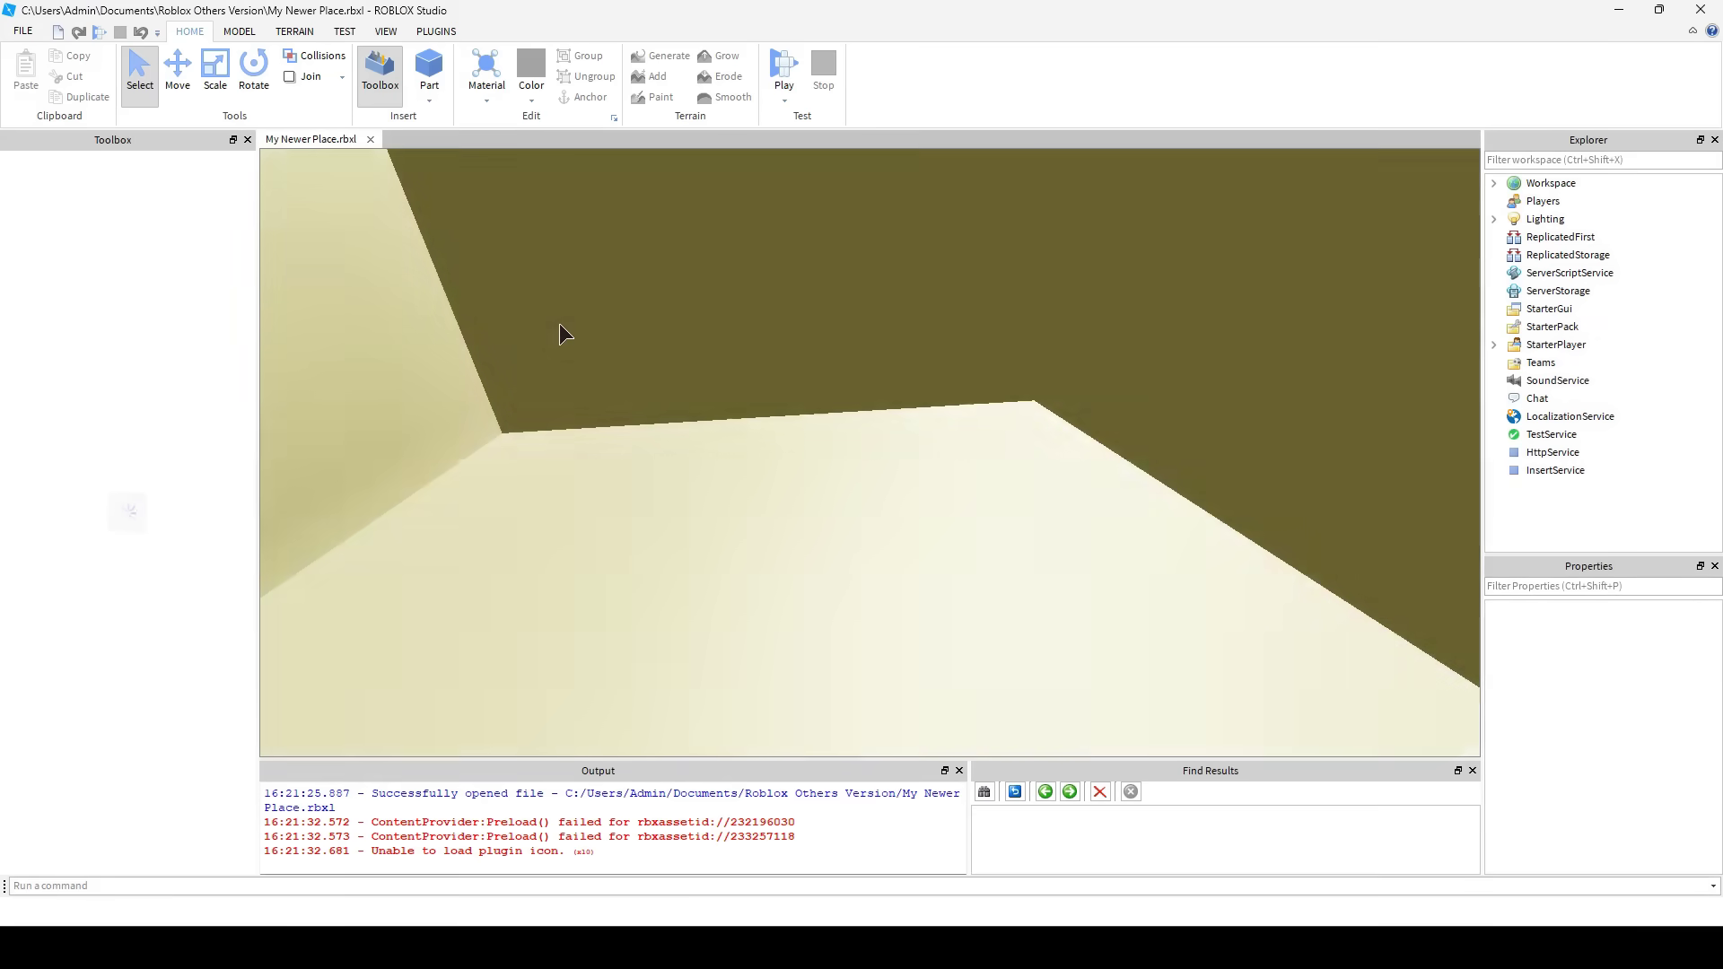
- Set the Baseplate's TopSurface to Studs and its BottomSurface to Inlet
scroll(843, 429, "down", 8)
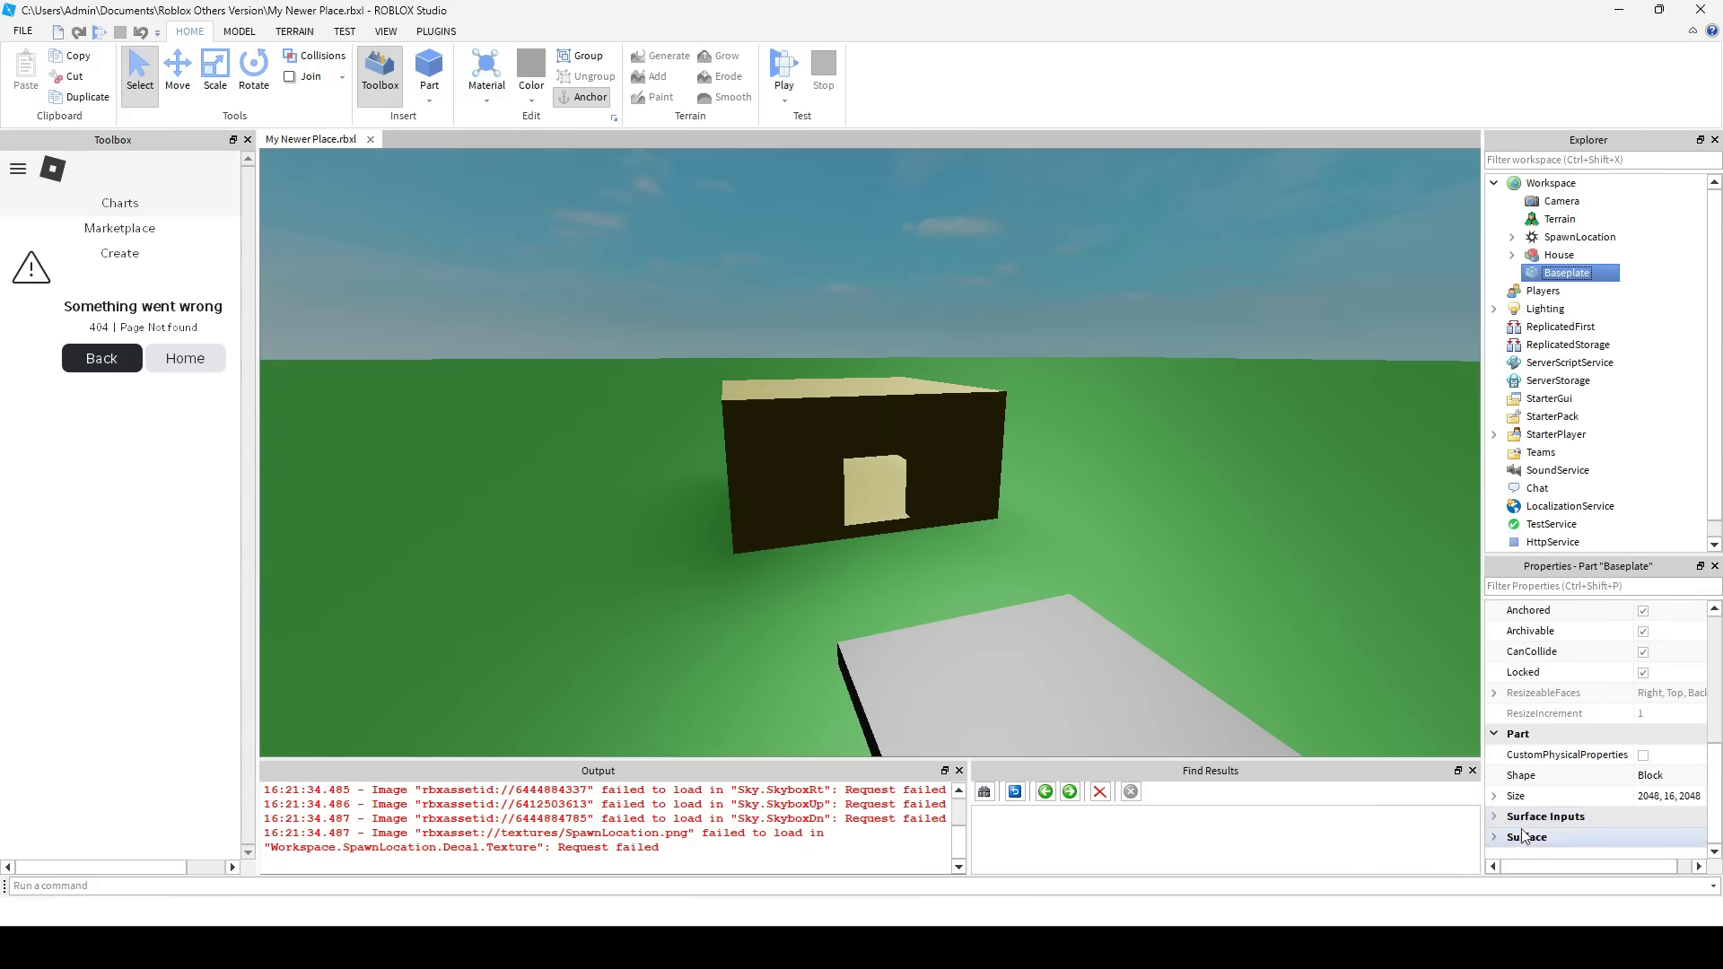
left_click(1653, 813)
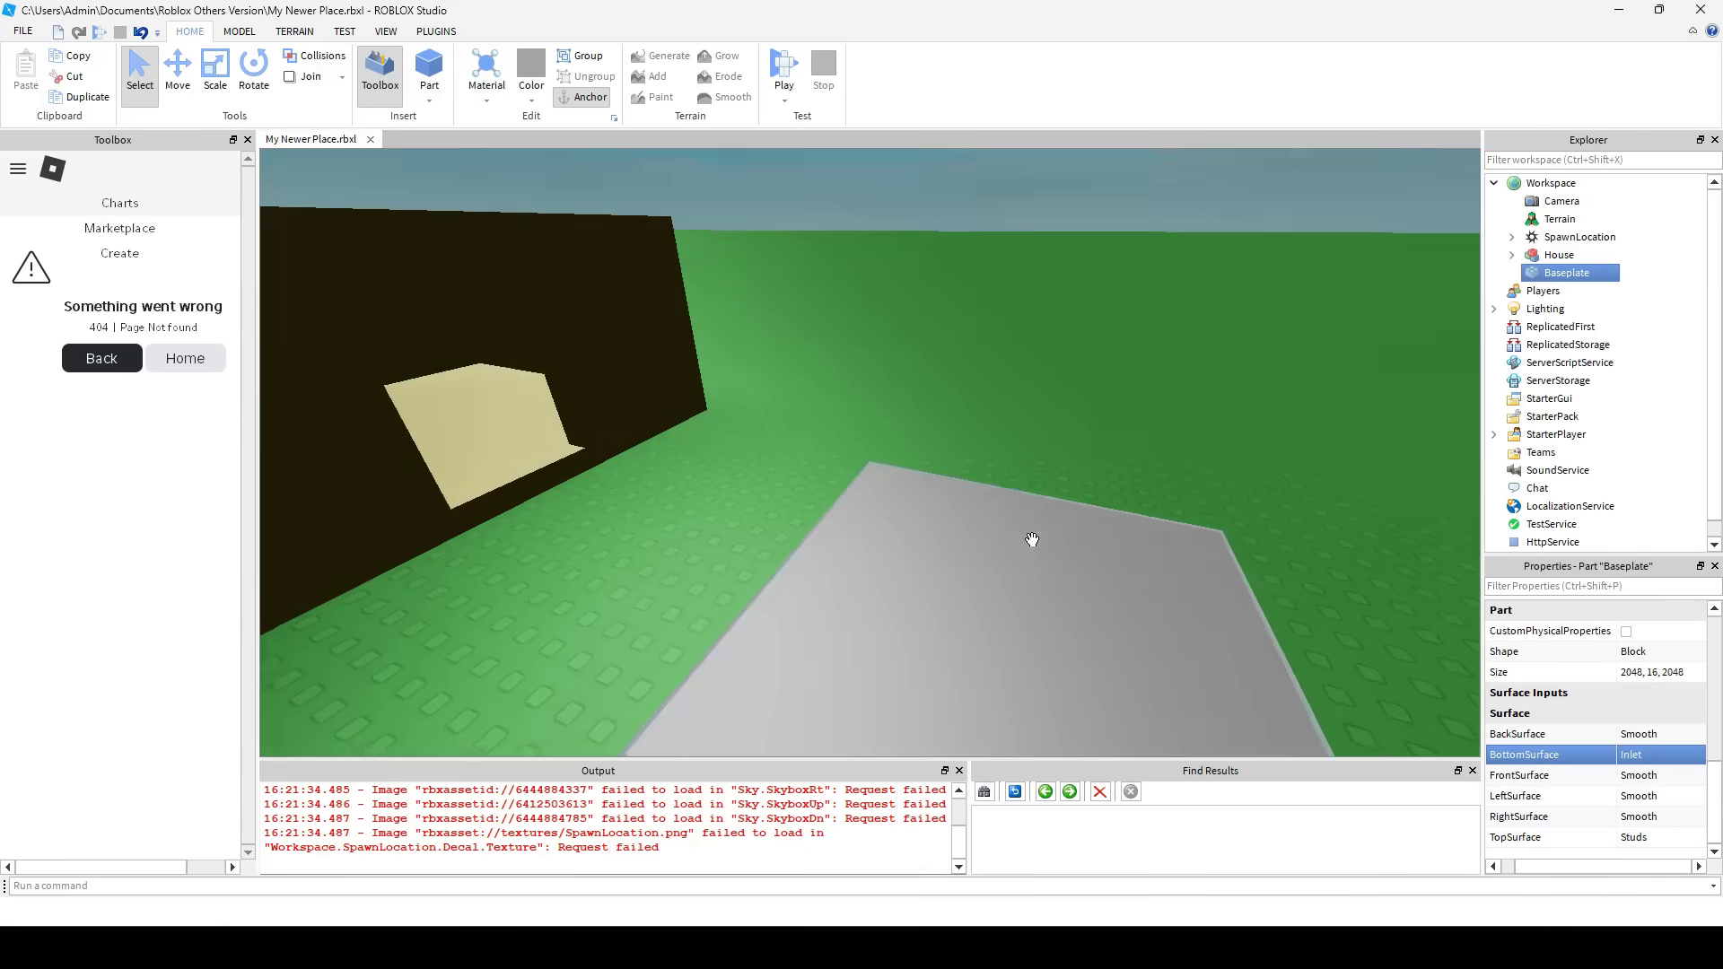
- Select all eight parts inside the House model and change their TopSurface to Studs along with their BottomSurface
left_click(1035, 469)
scroll(843, 561, "up", 6)
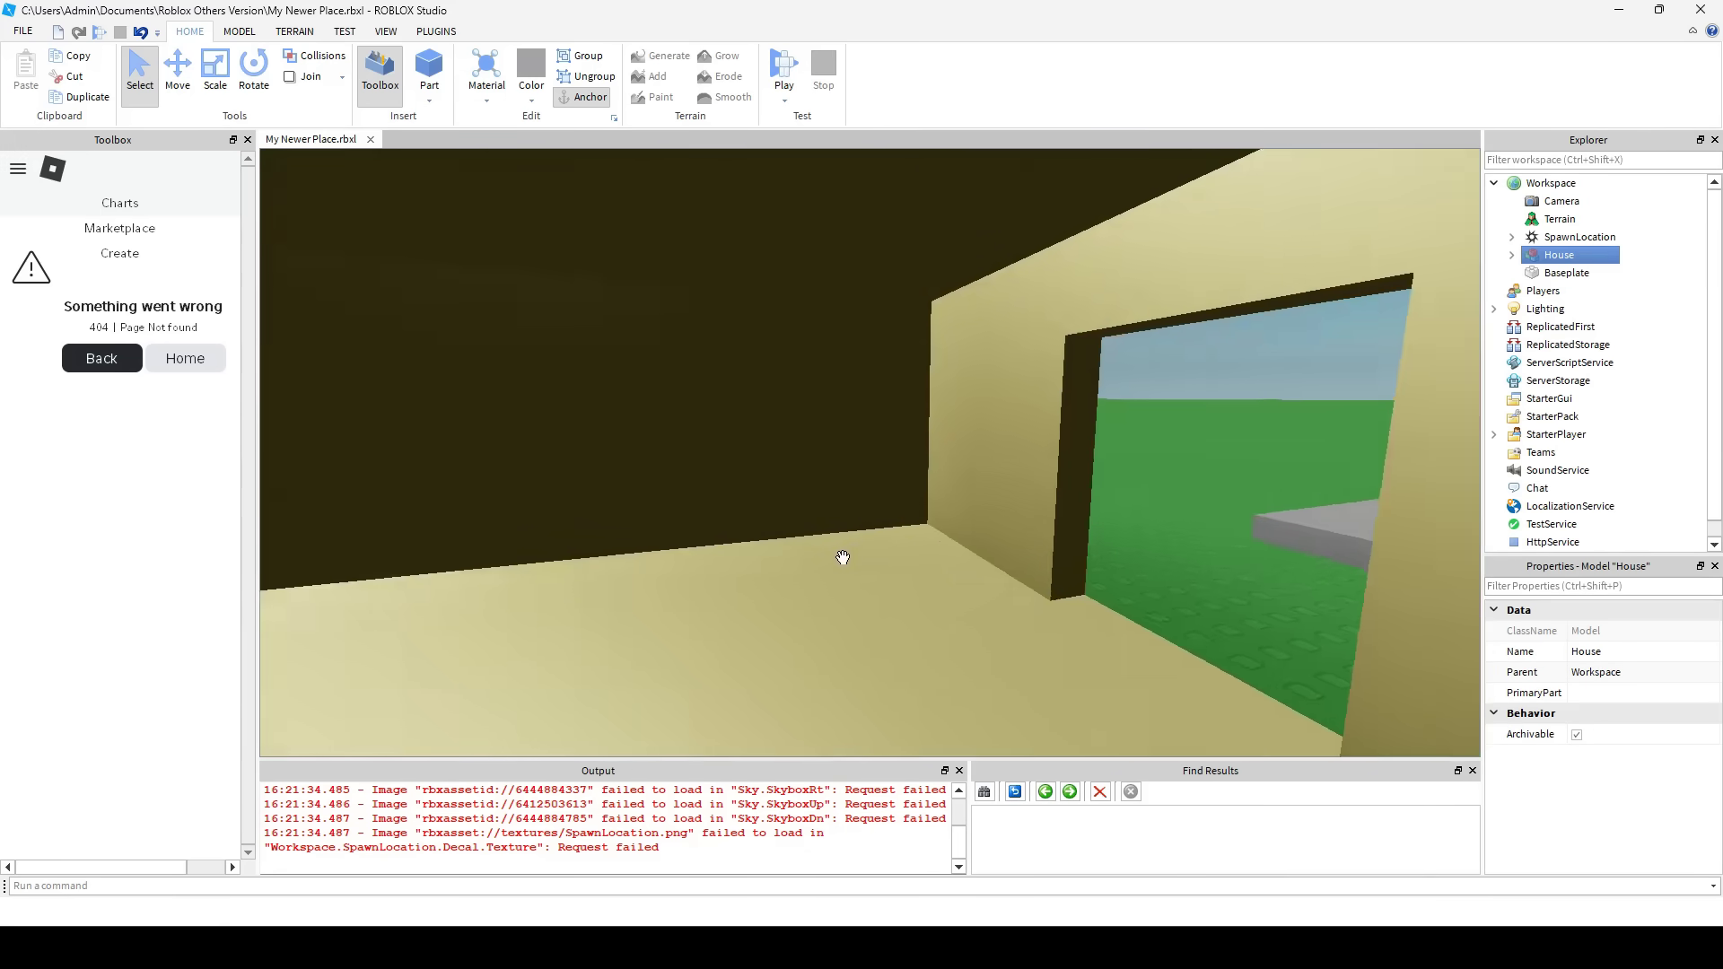
scroll(842, 558, "down", 4)
left_click(1512, 255)
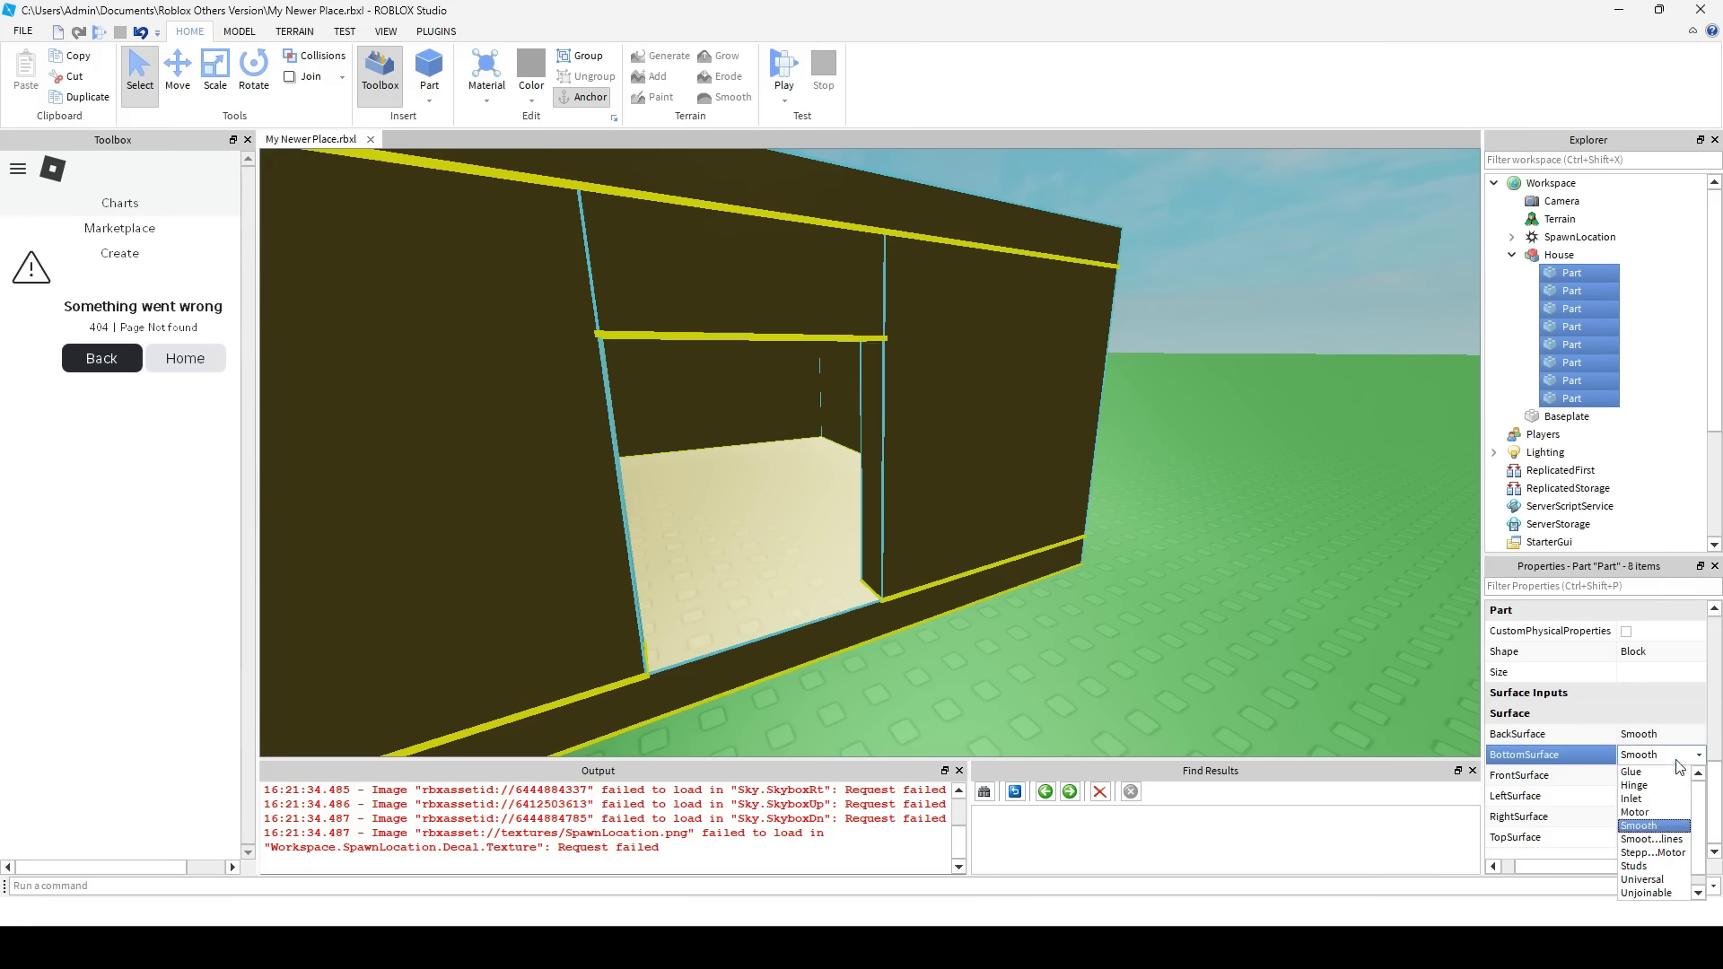
left_click(1038, 577)
- Insert a new part on the grass near the house and stretch it into a flat road slab
scroll(1145, 596, "up", 5)
scroll(1146, 601, "down", 8)
scroll(1069, 543, "up", 3)
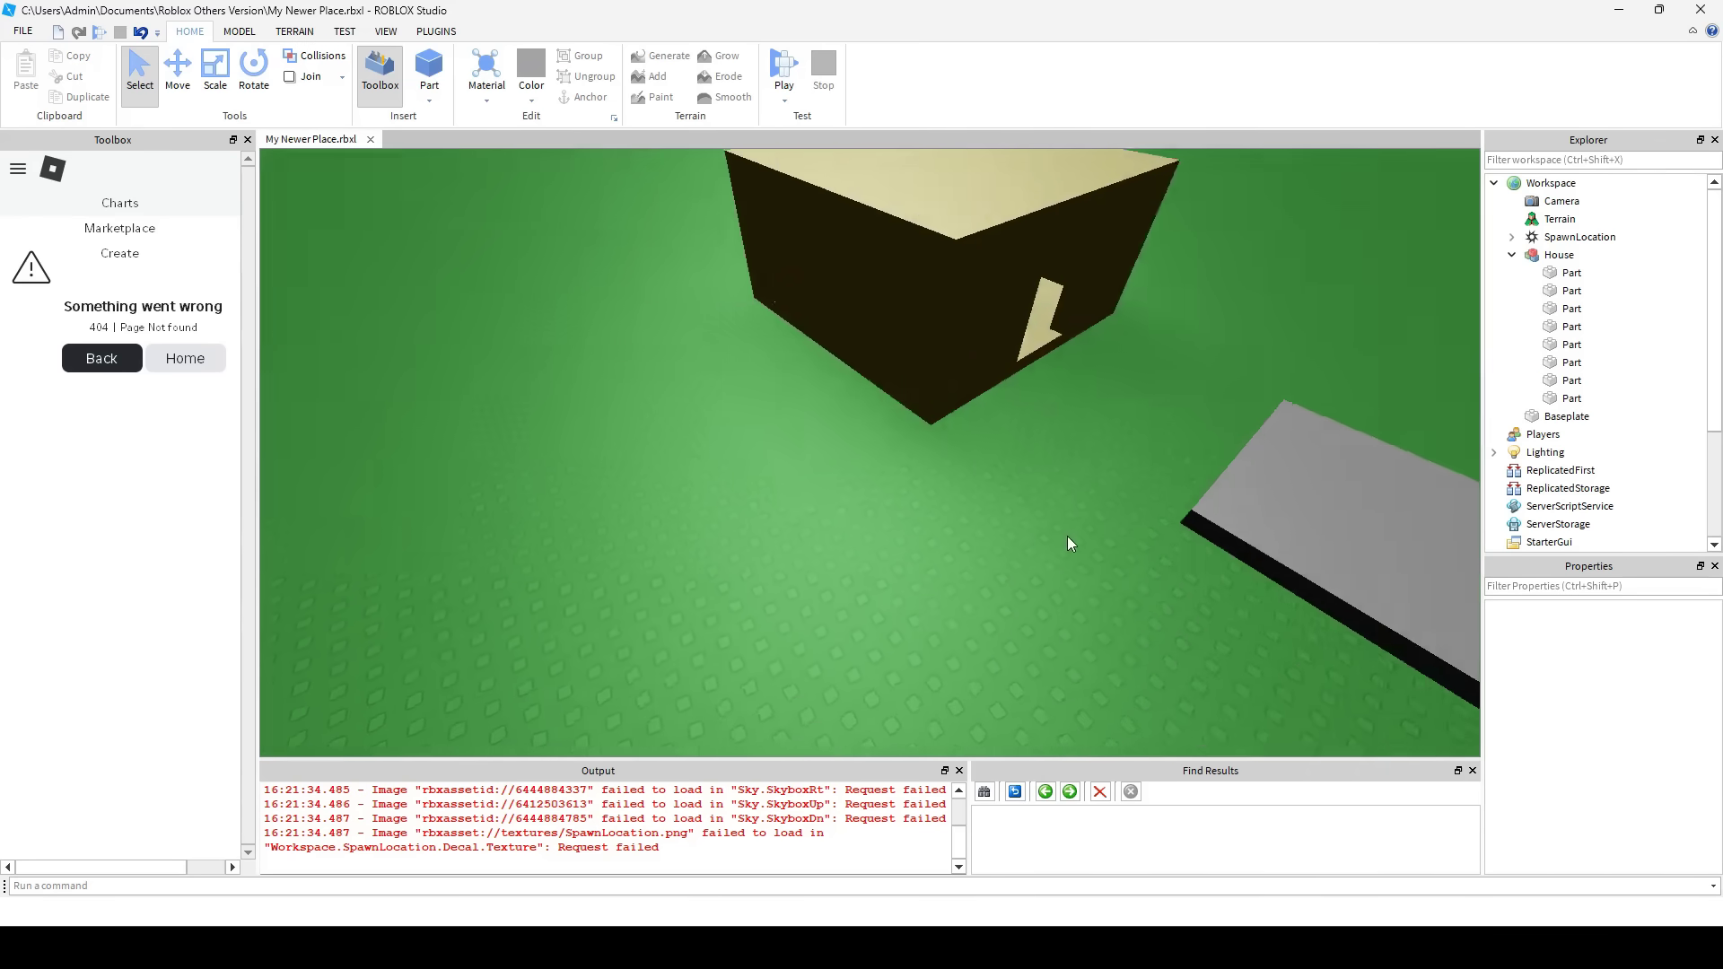
scroll(1300, 334, "up", 5)
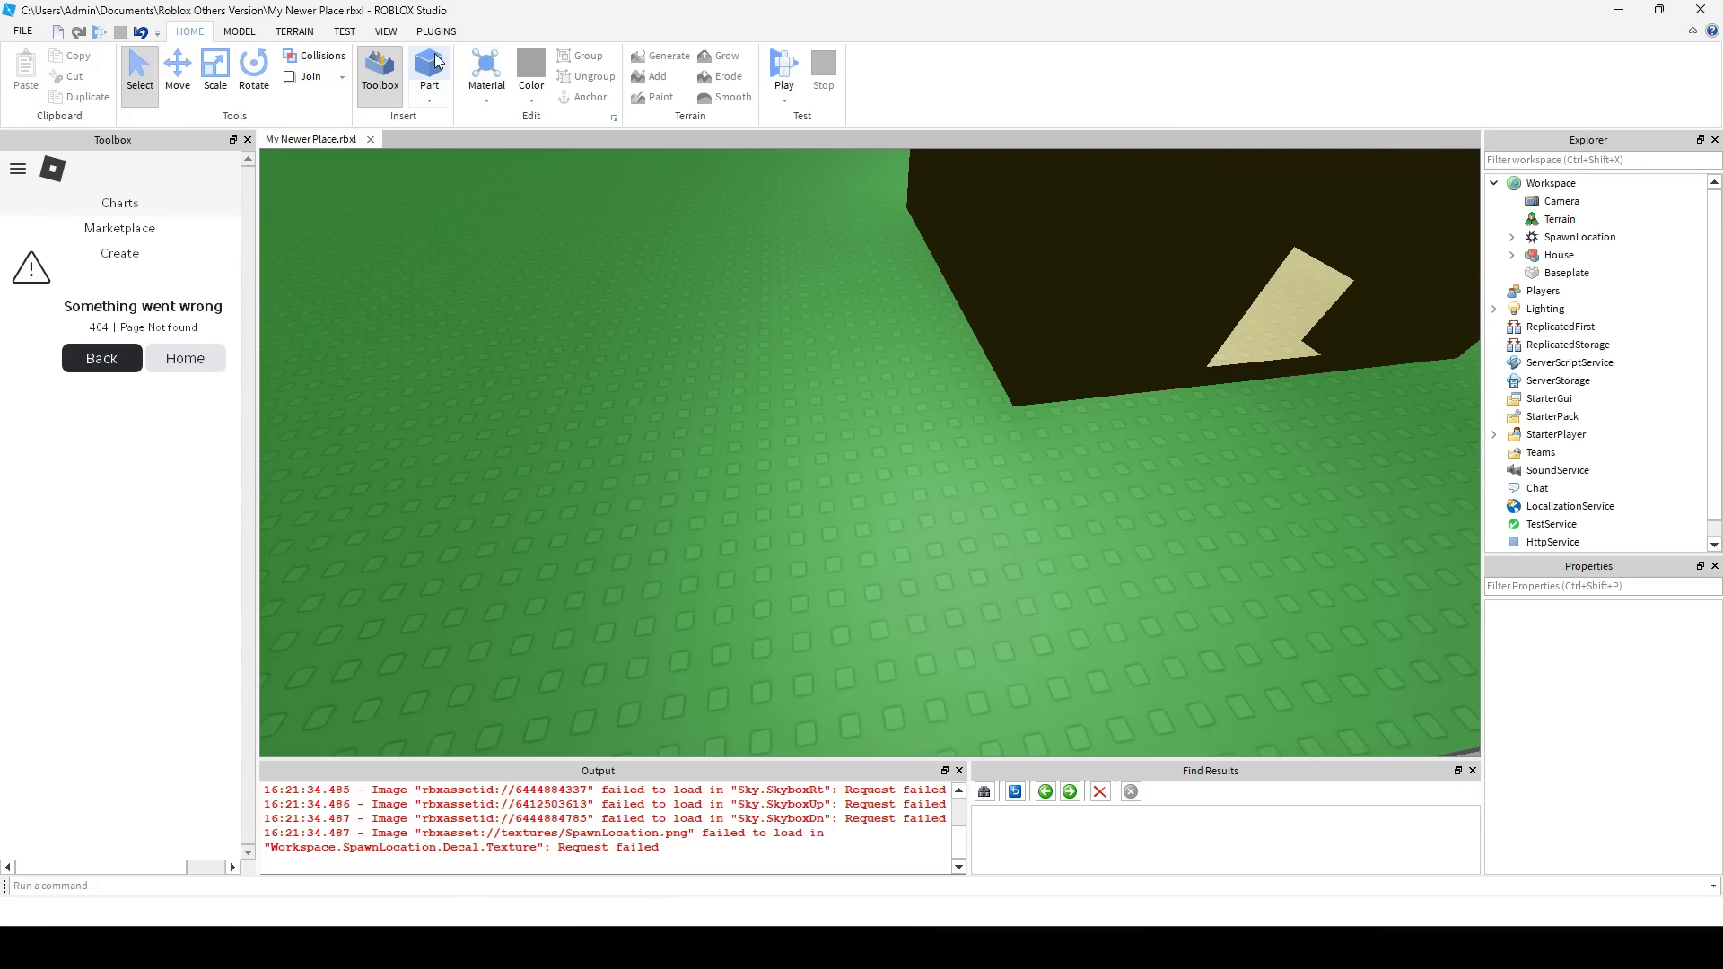
key("ctrl+4")
left_click(991, 437)
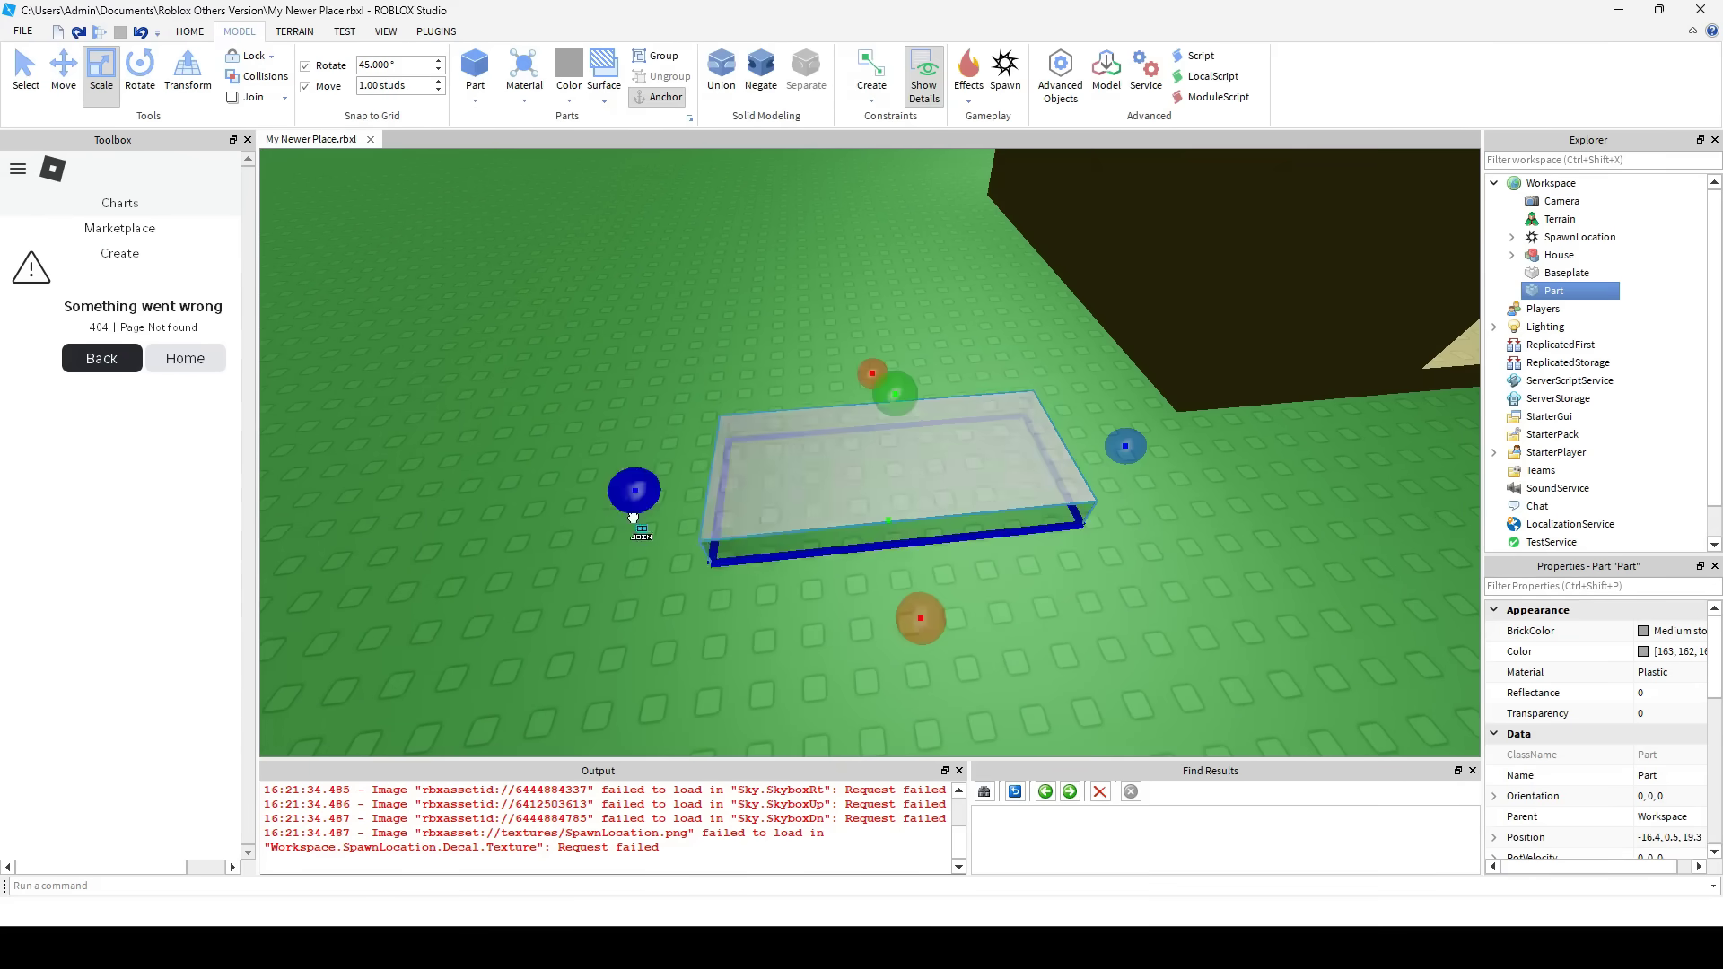
- Duplicate the slab to build a dark navy road surface and line its edges with thin white strips
key("ctrl+d")
left_click(1659, 630)
left_click(1526, 502)
right_click_drag(878, 451, 1115, 392)
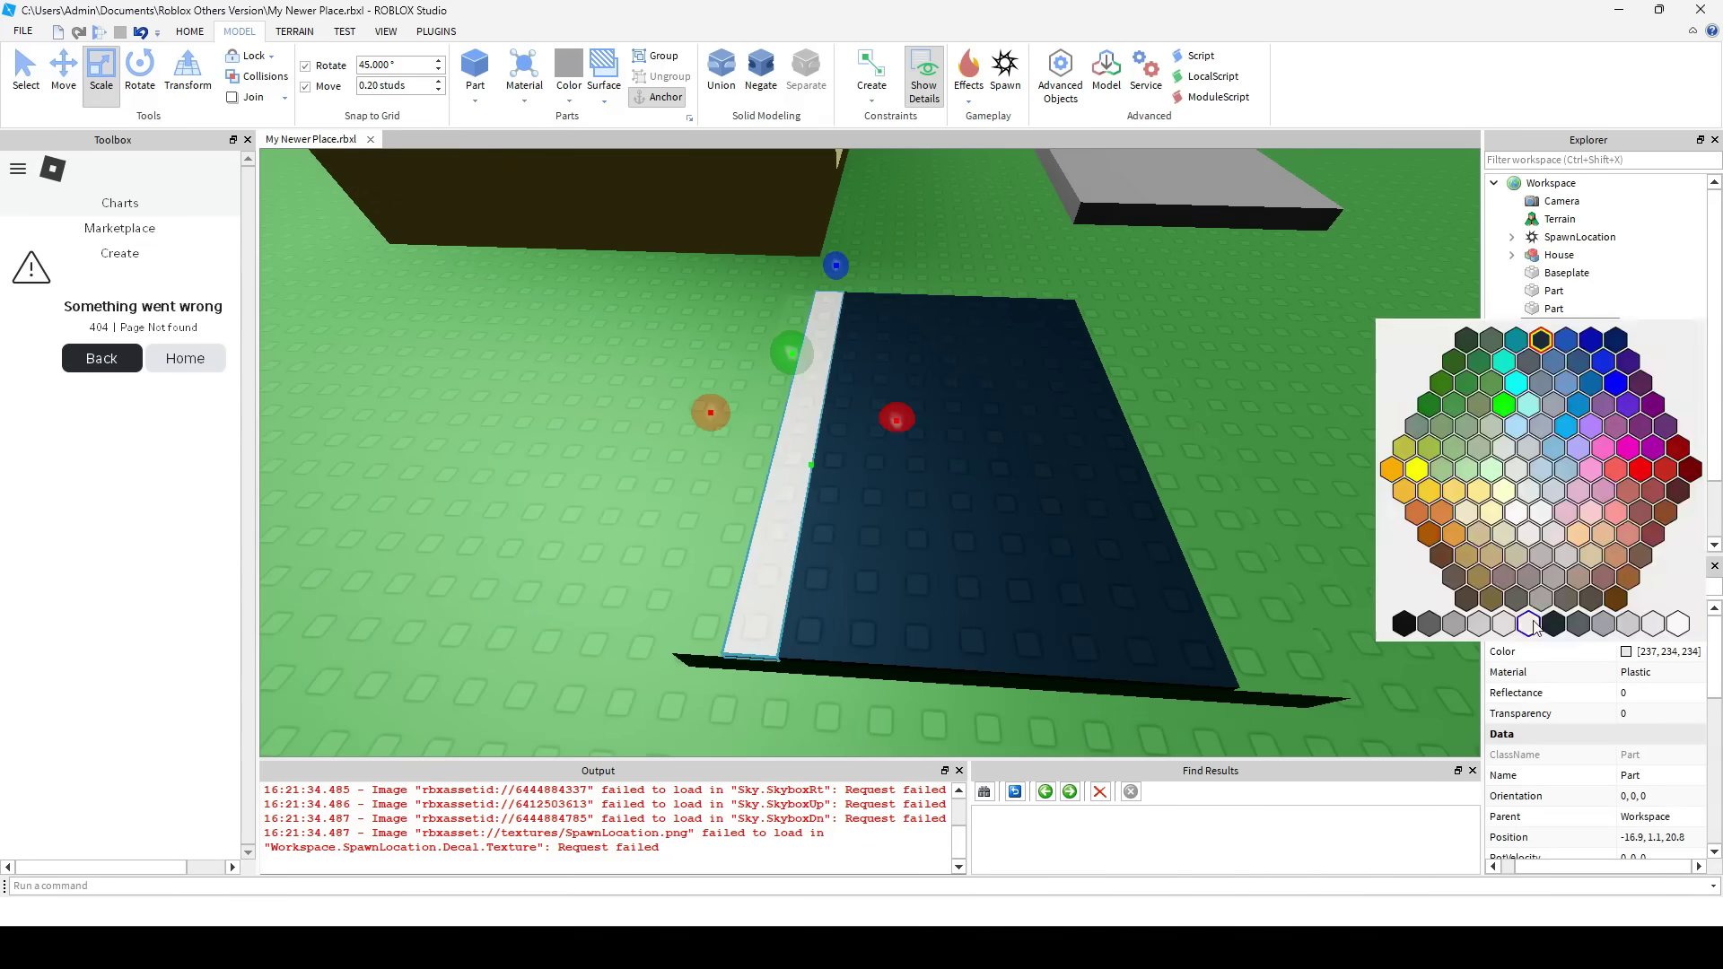
key("ctrl+d")
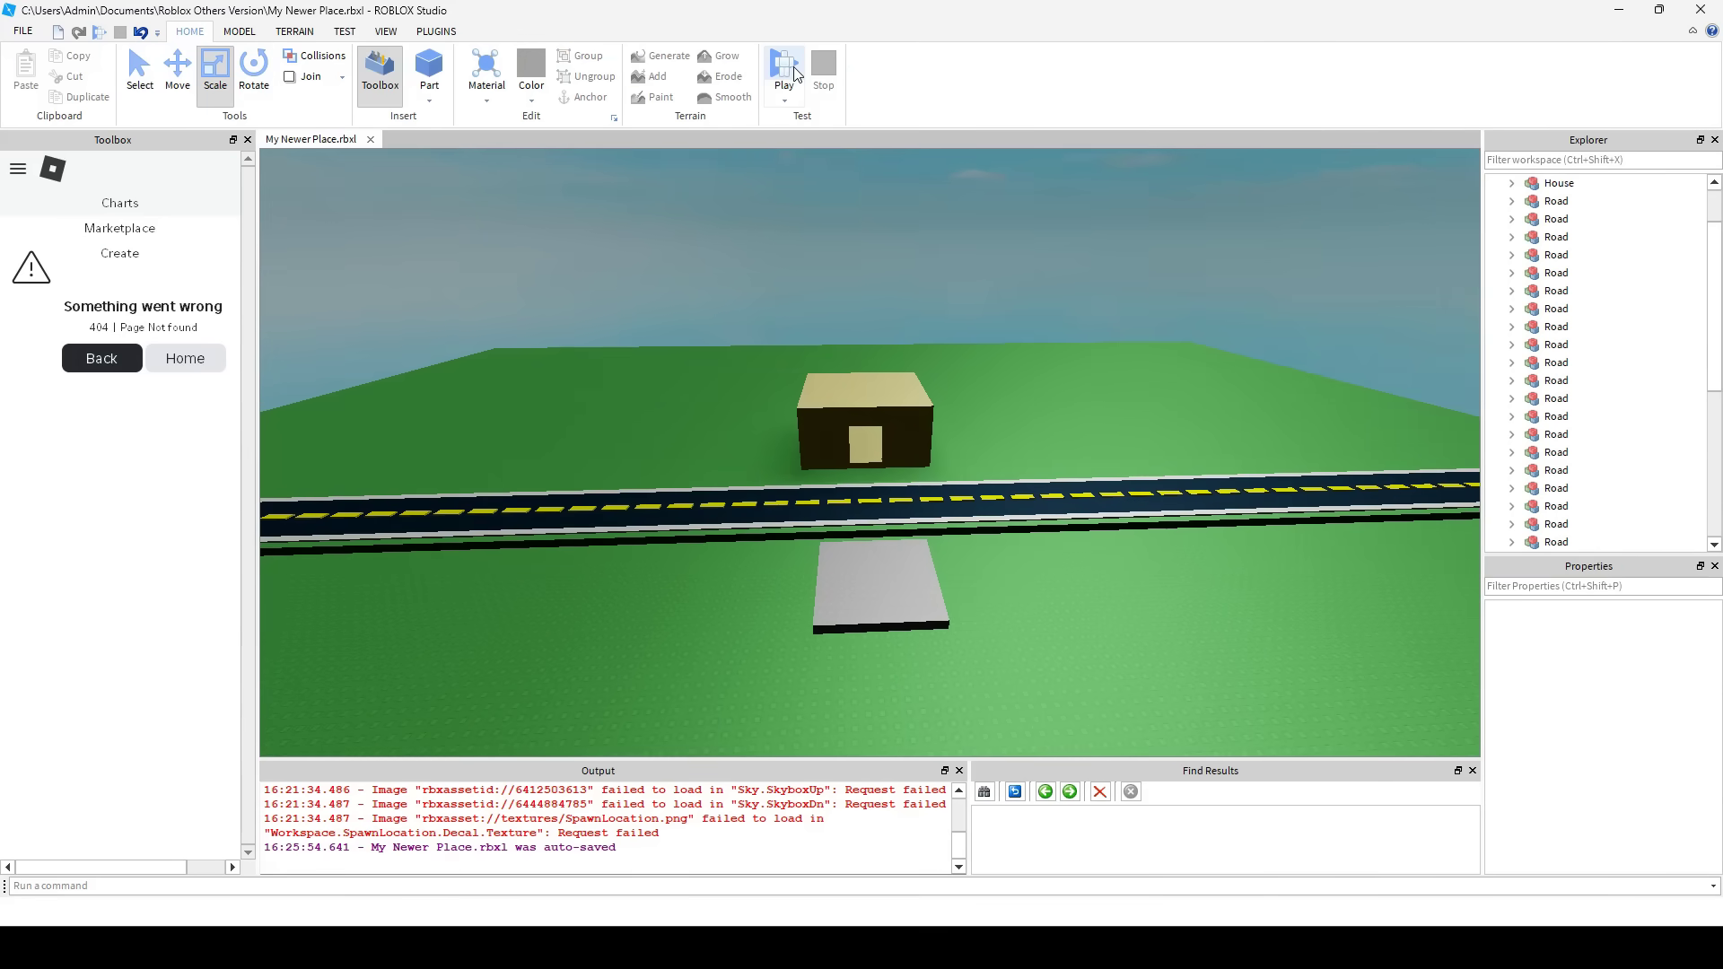
- Playtest the place by walking the character across the road, into the house and back out, and stop the test
left_click(796, 73)
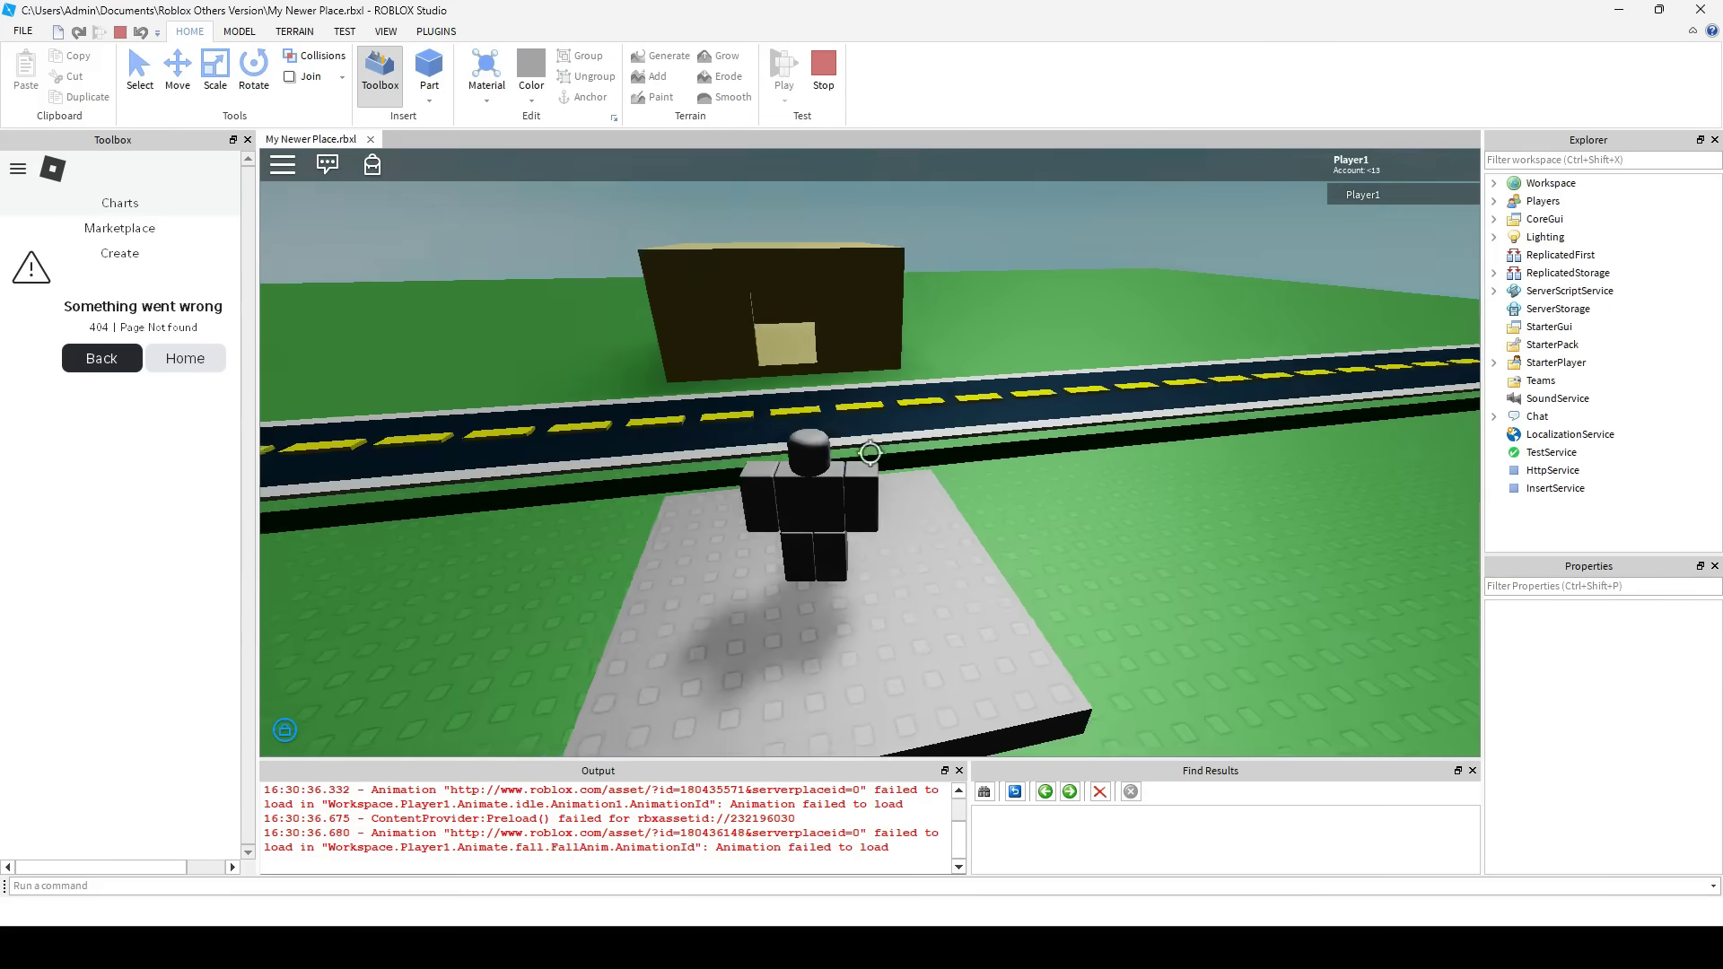
key("w")
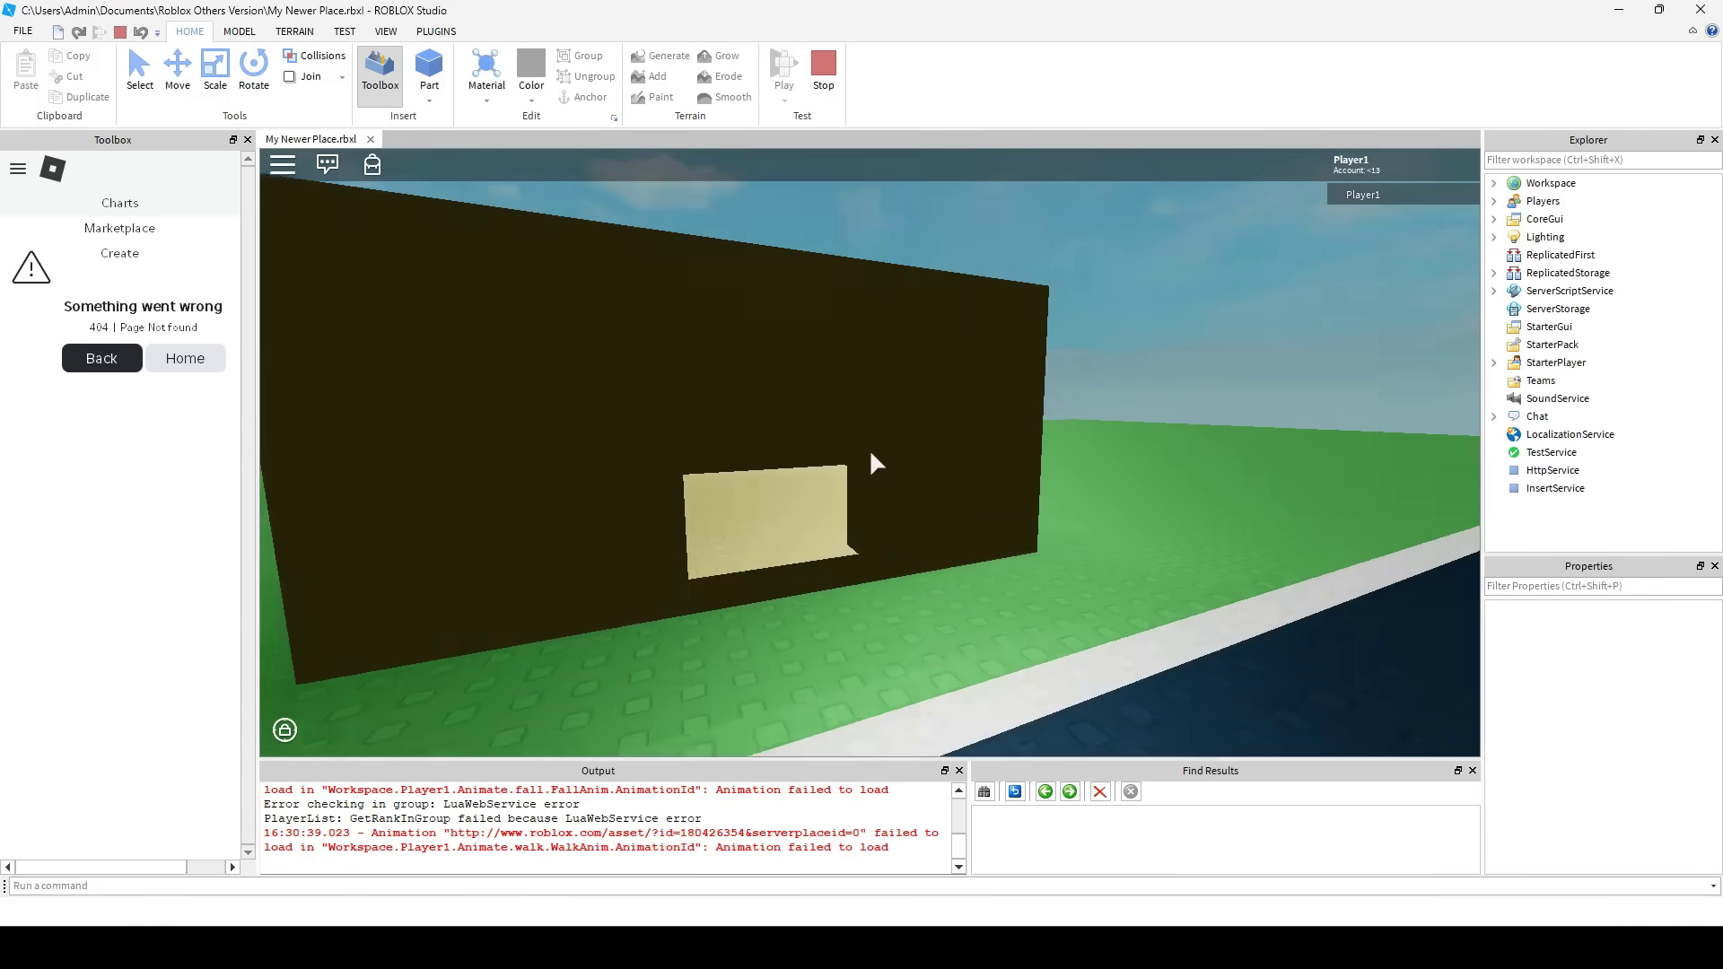
key("w")
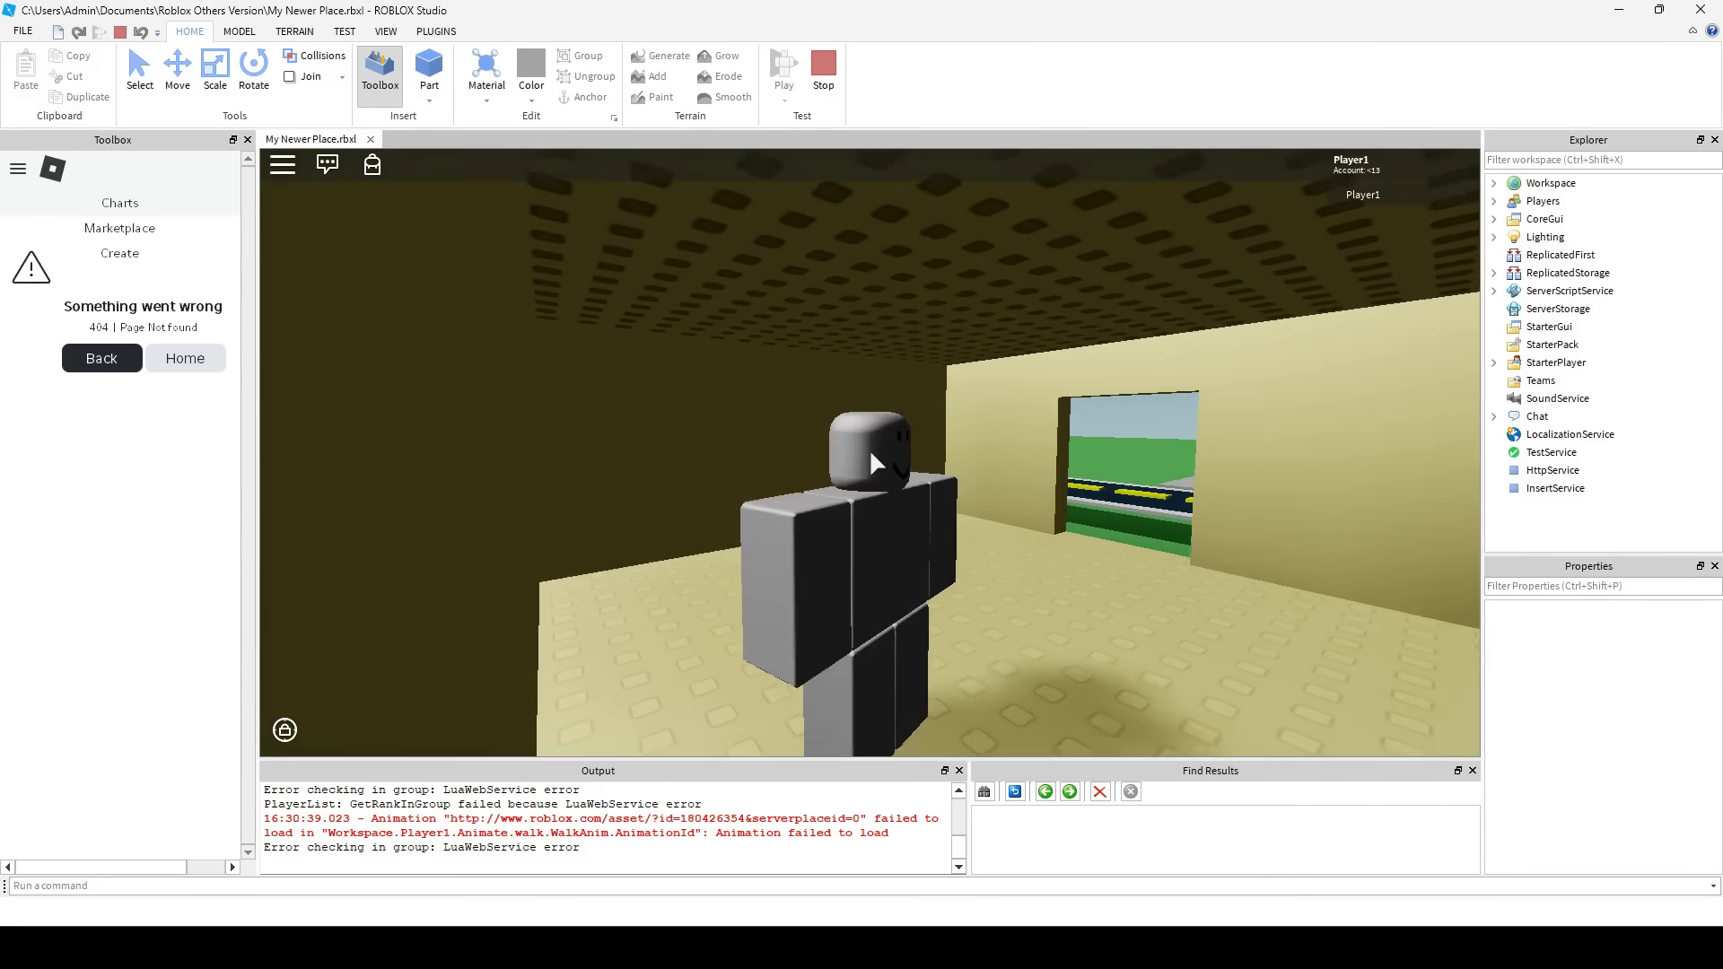
key("s")
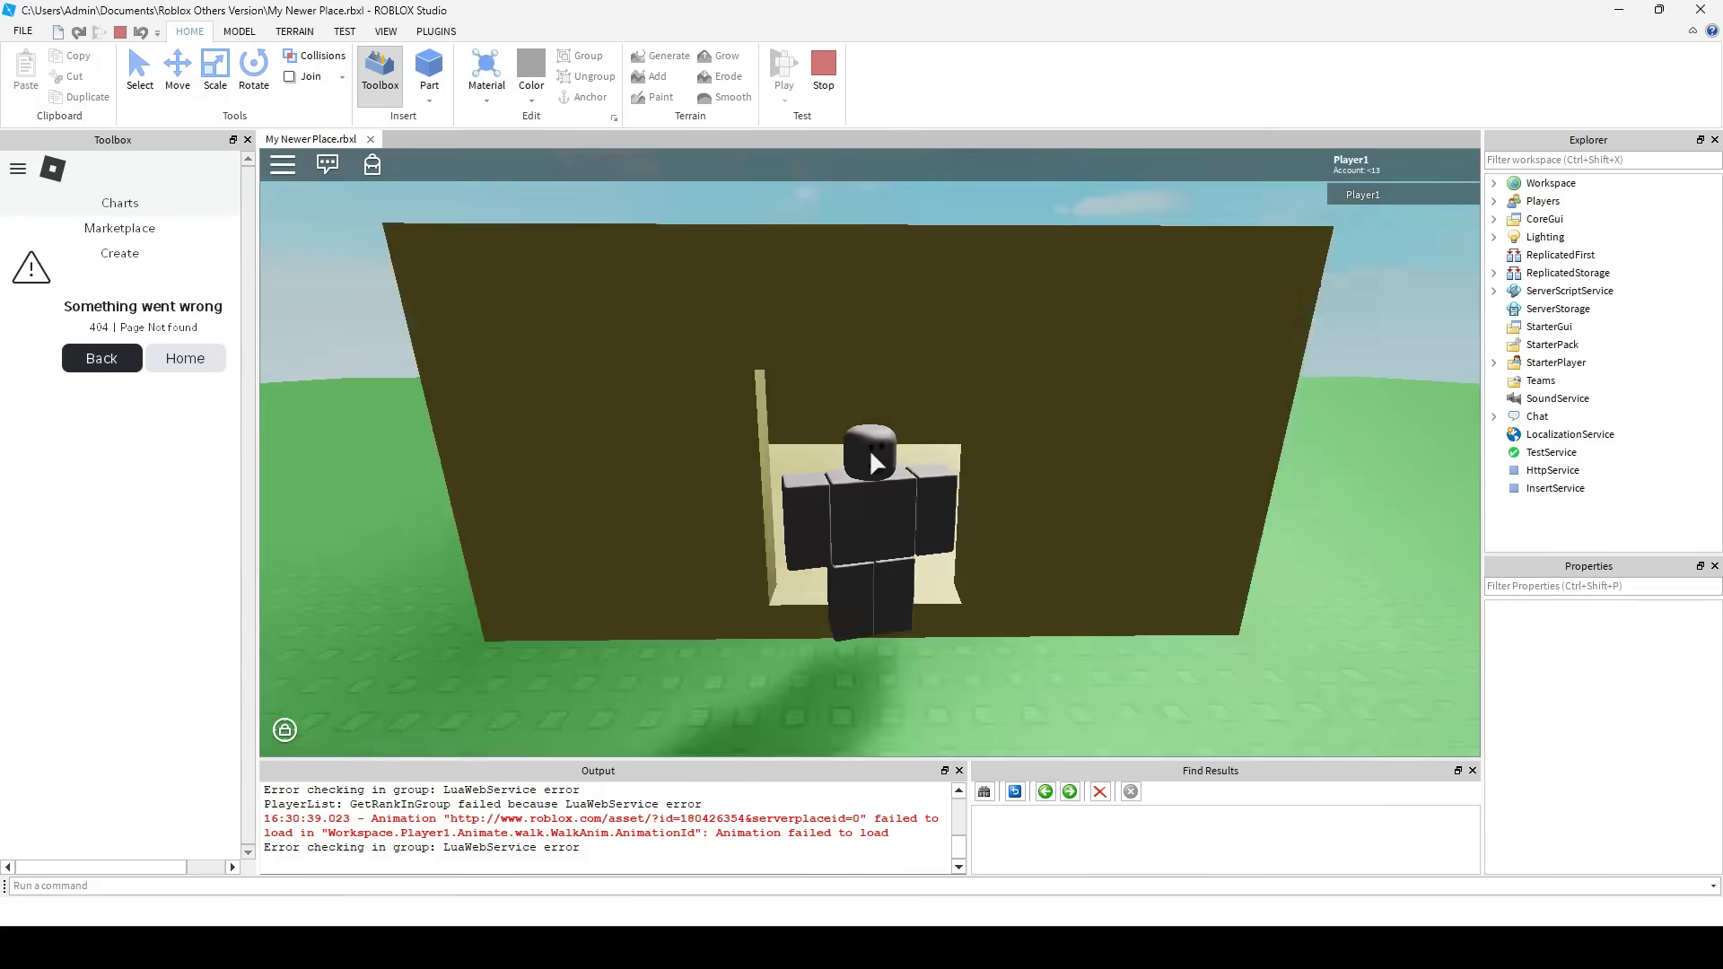
key("s")
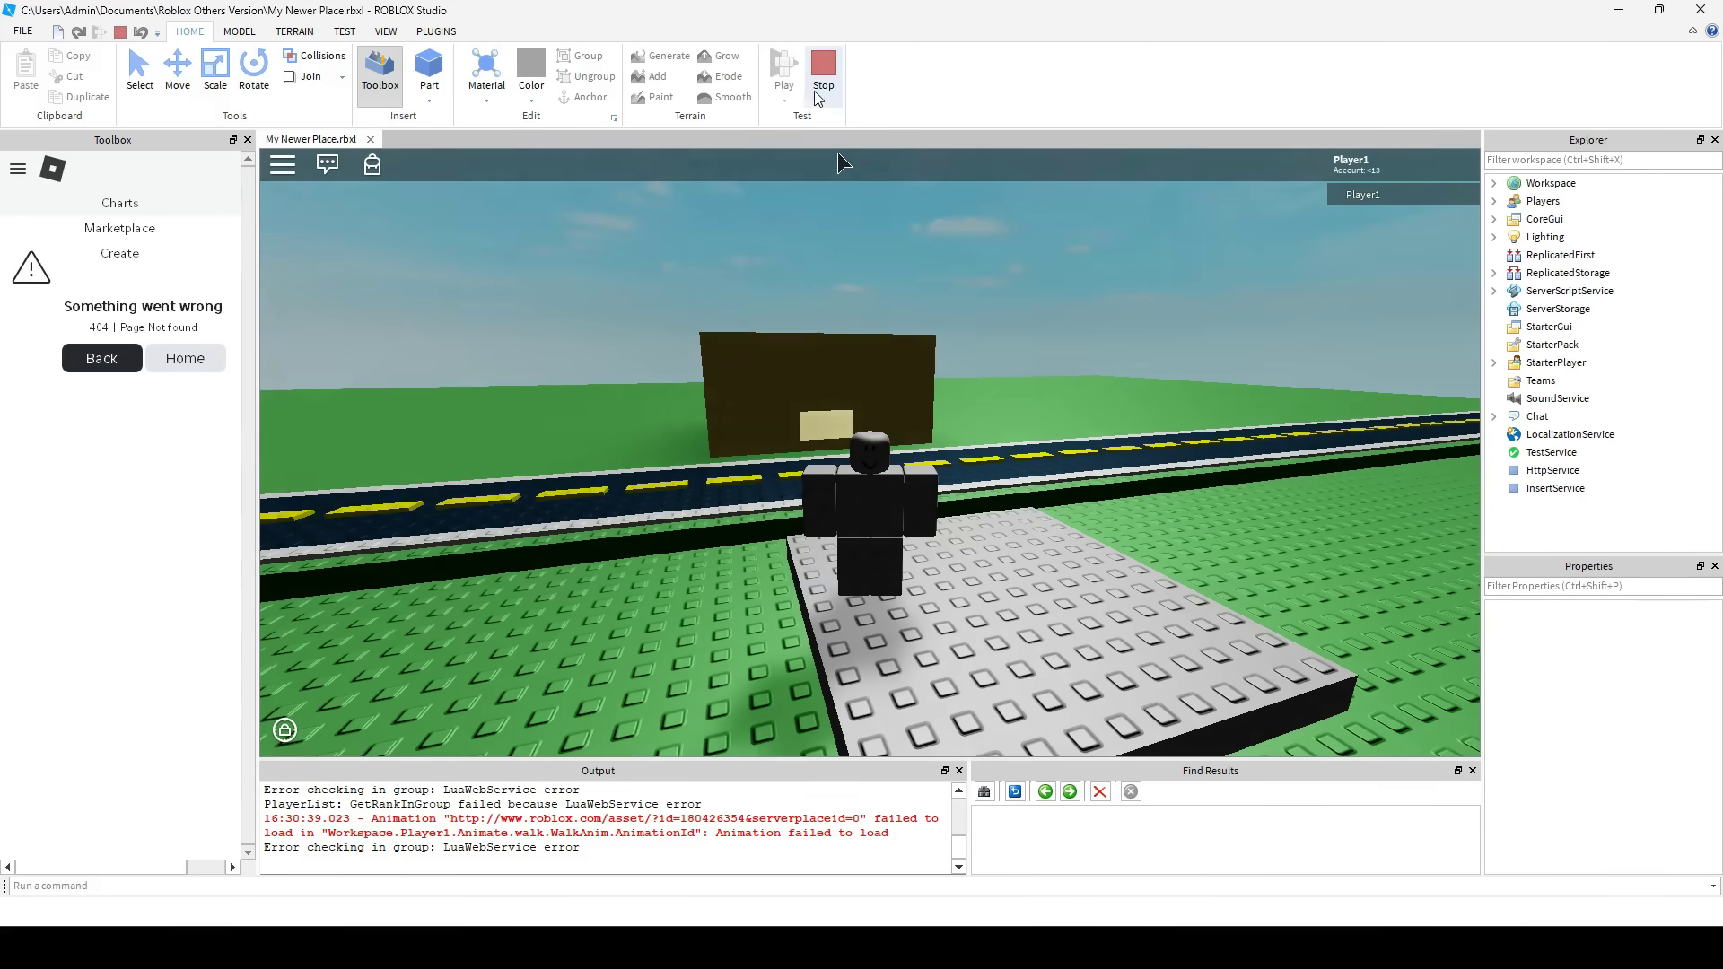
left_click(820, 85)
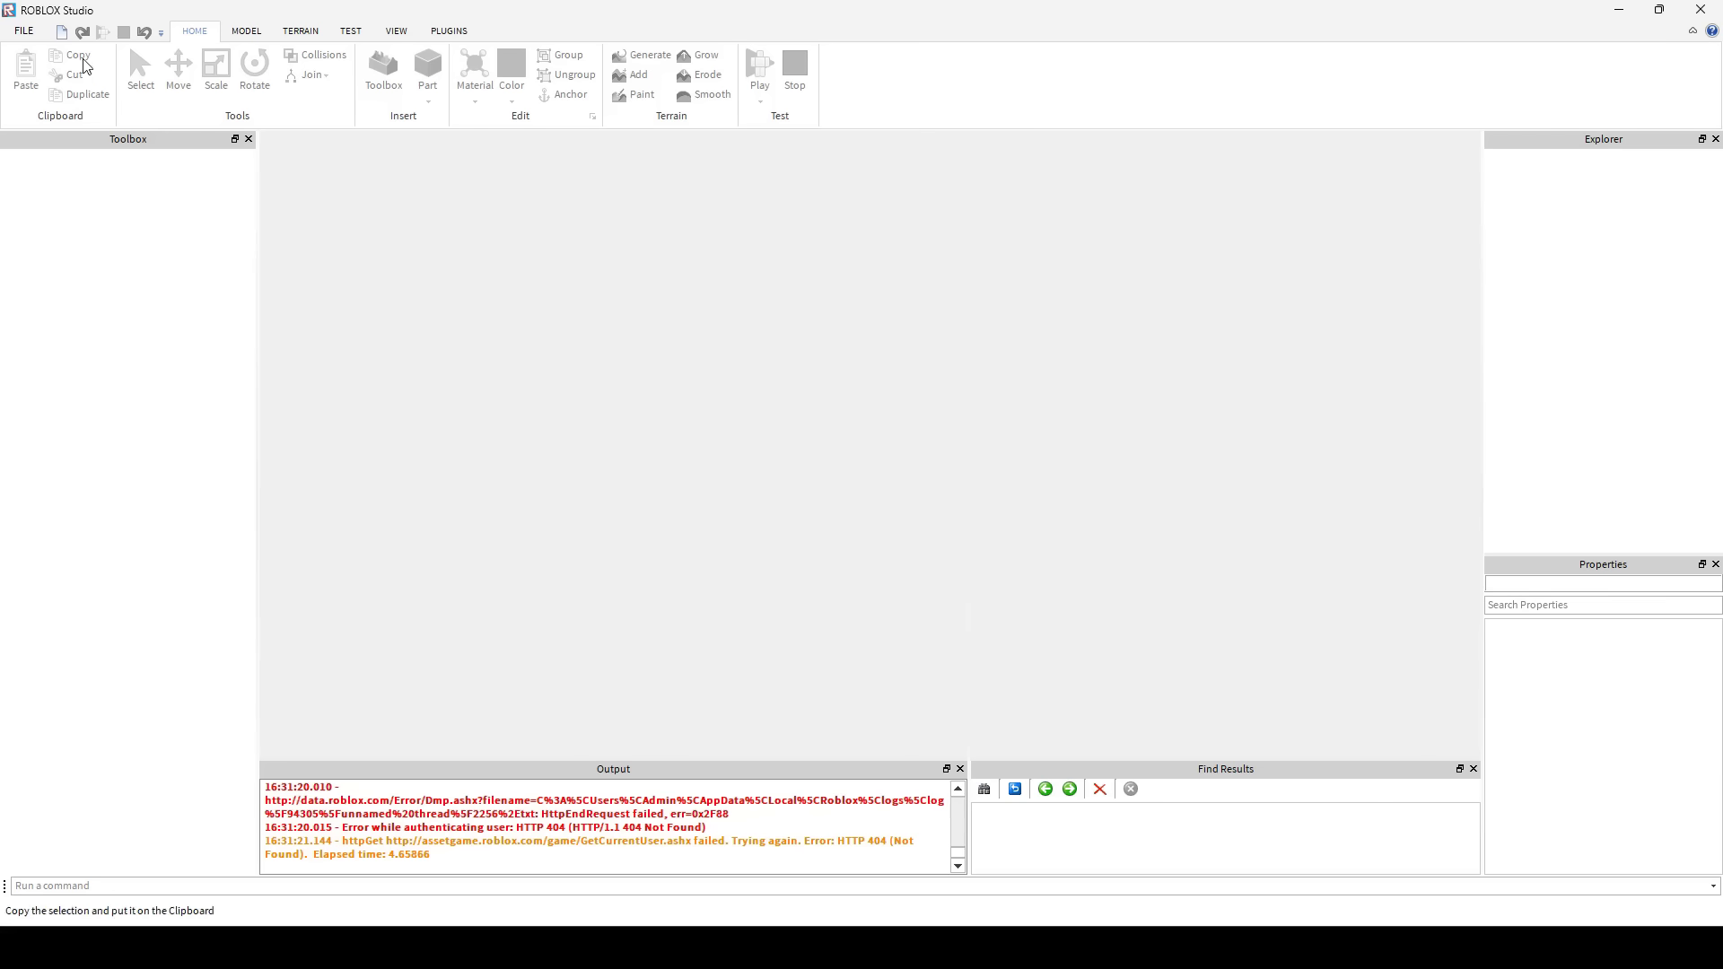
- Open the saved place file My Newer Place.rbxl in the older ROBLOX Studio
left_click(27, 32)
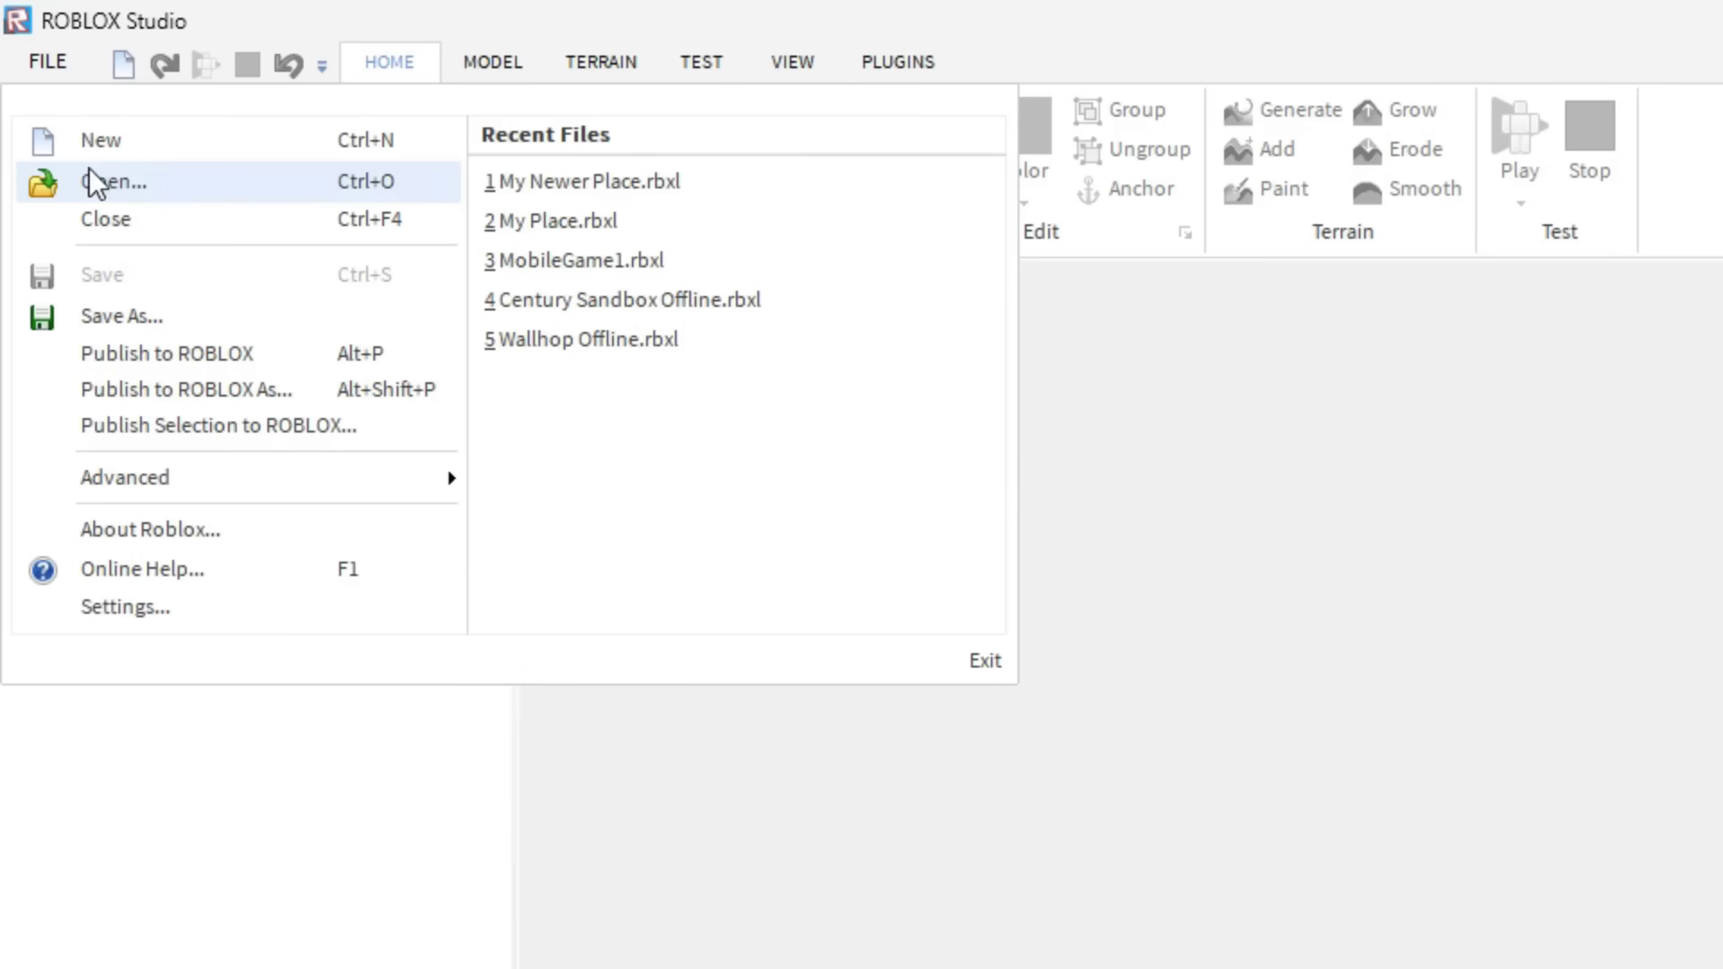
left_click(96, 182)
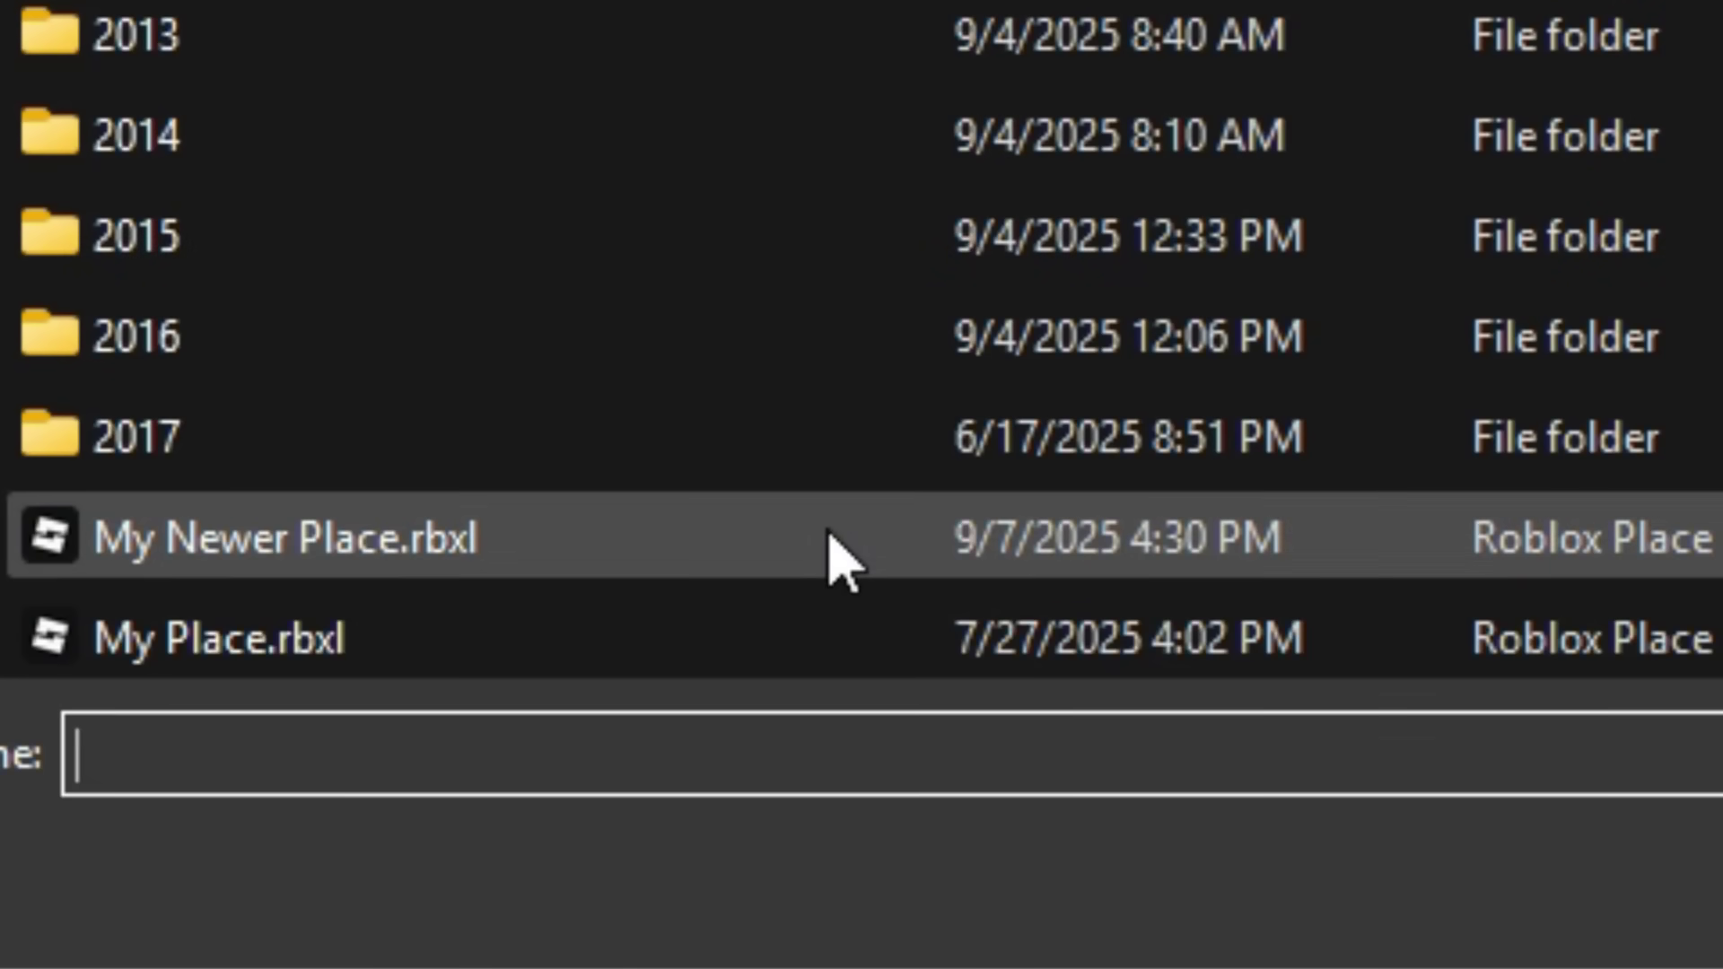
double_click(830, 536)
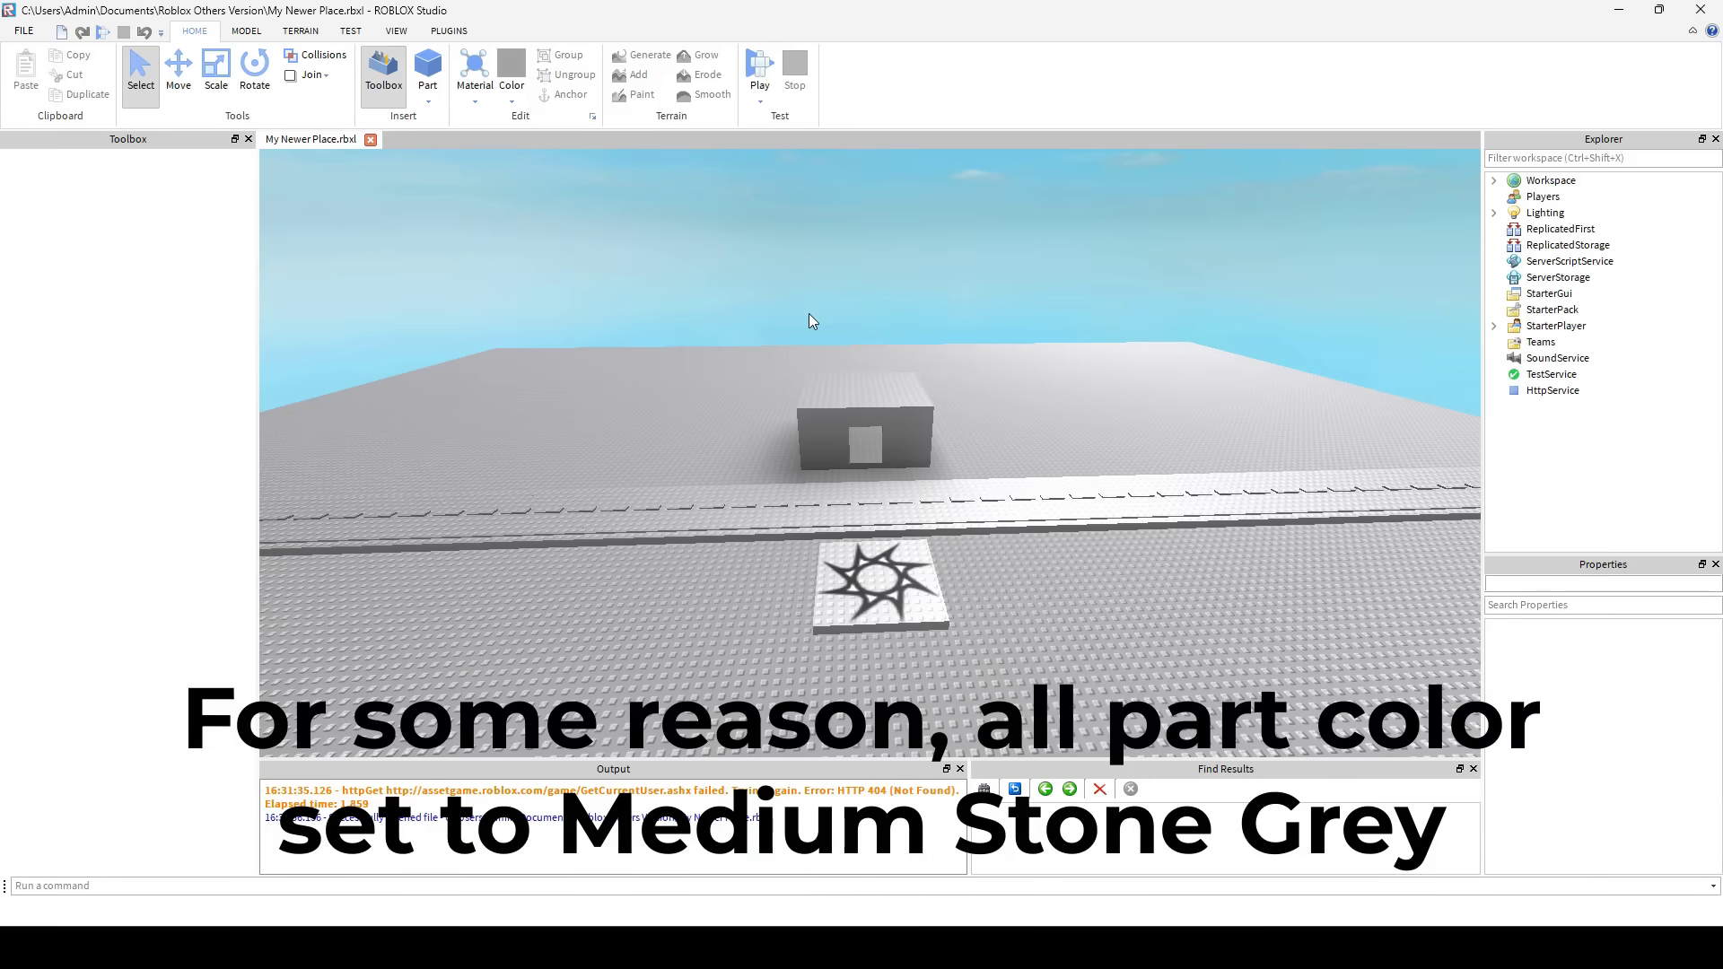
- Colour the three centre dashes of one road segment in front of the house yellow and its base slab green
scroll(1044, 372, "up", 5)
left_click(916, 538)
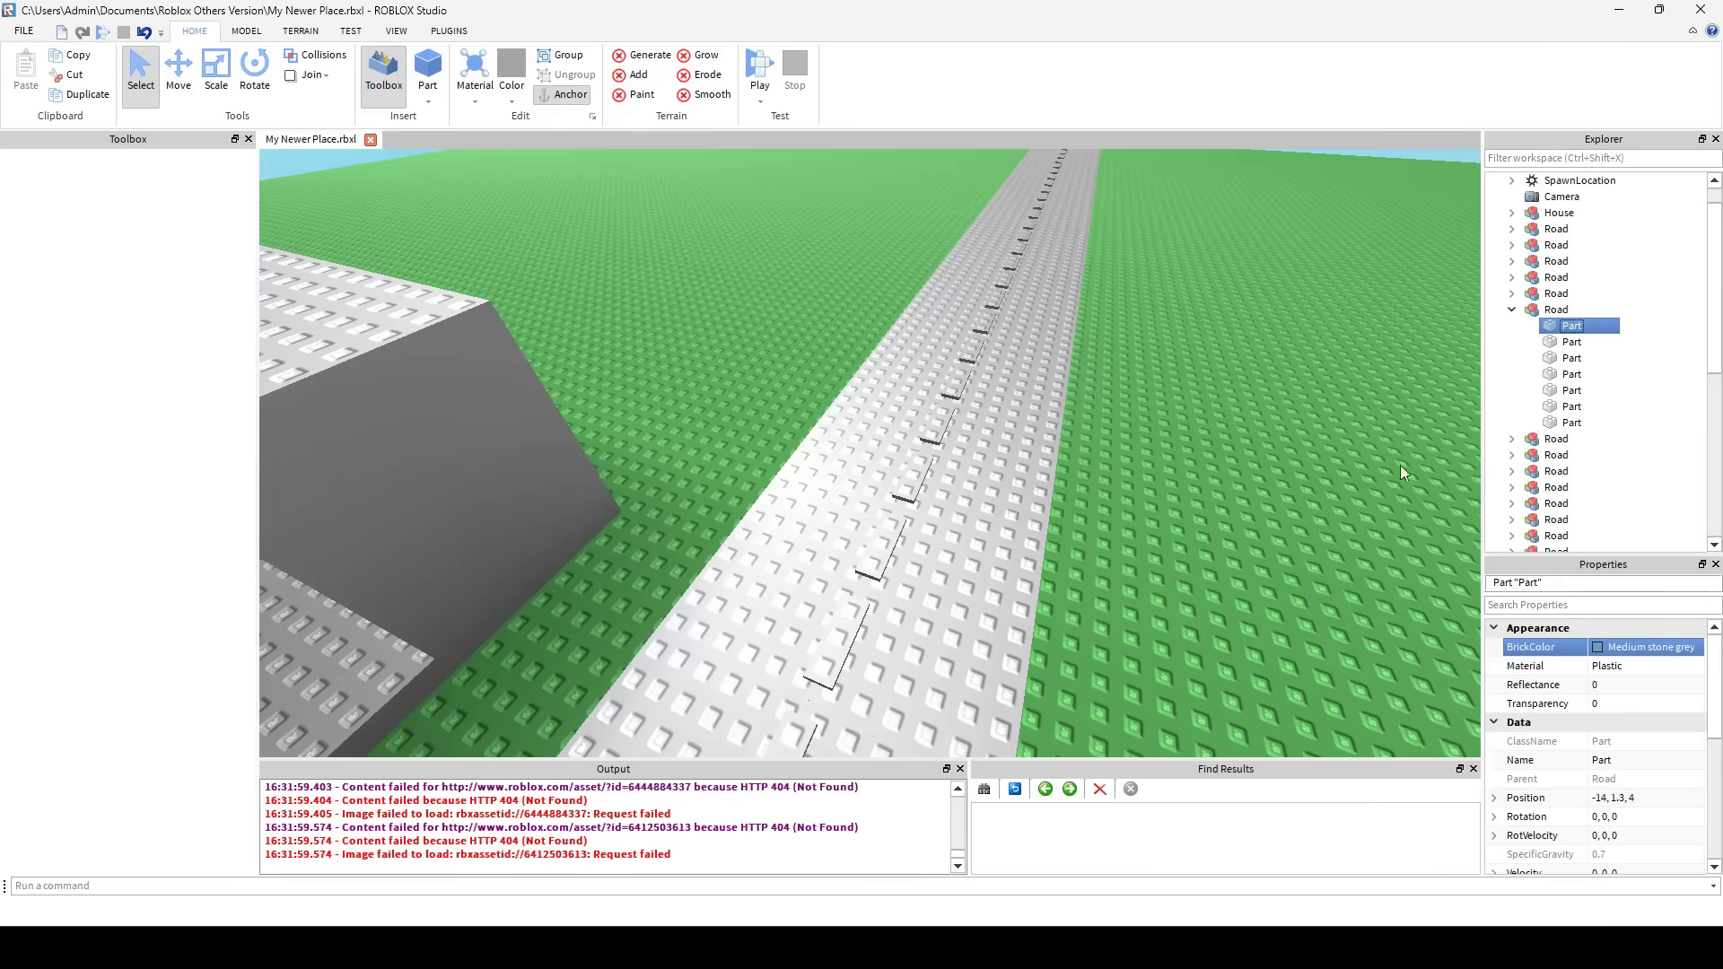
left_click(1648, 648)
left_click(1416, 485)
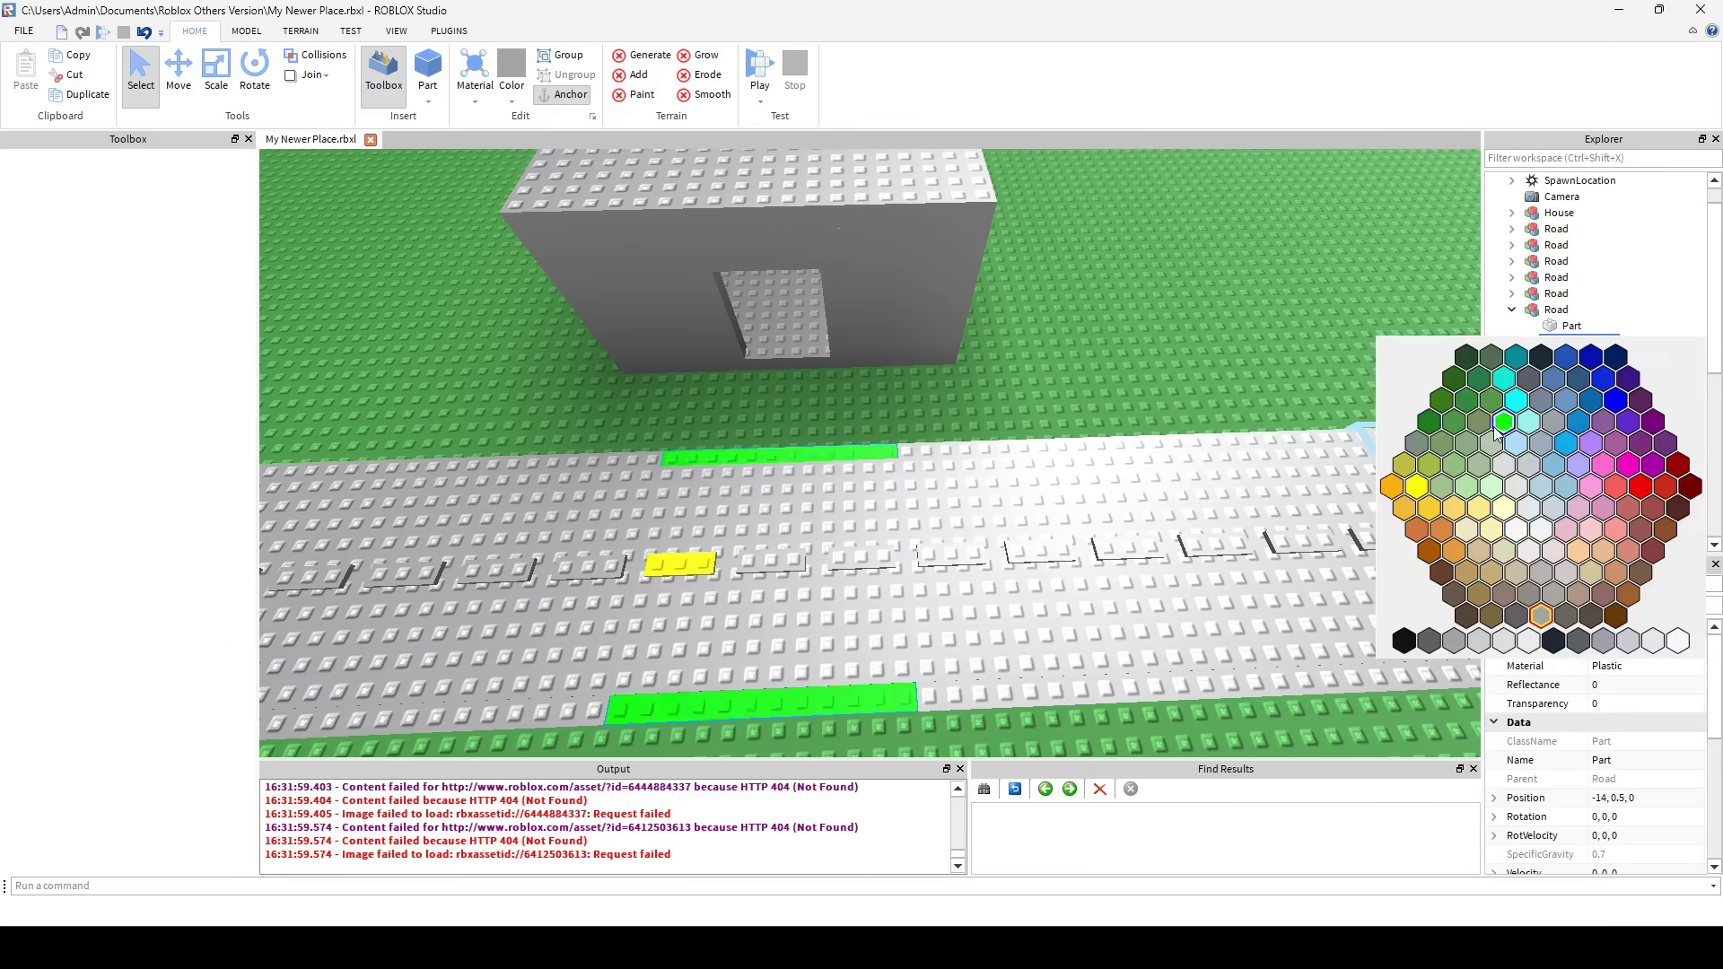
left_click(1571, 358)
left_click(1647, 648)
left_click(1416, 486)
left_click(1571, 374)
left_click(1647, 648)
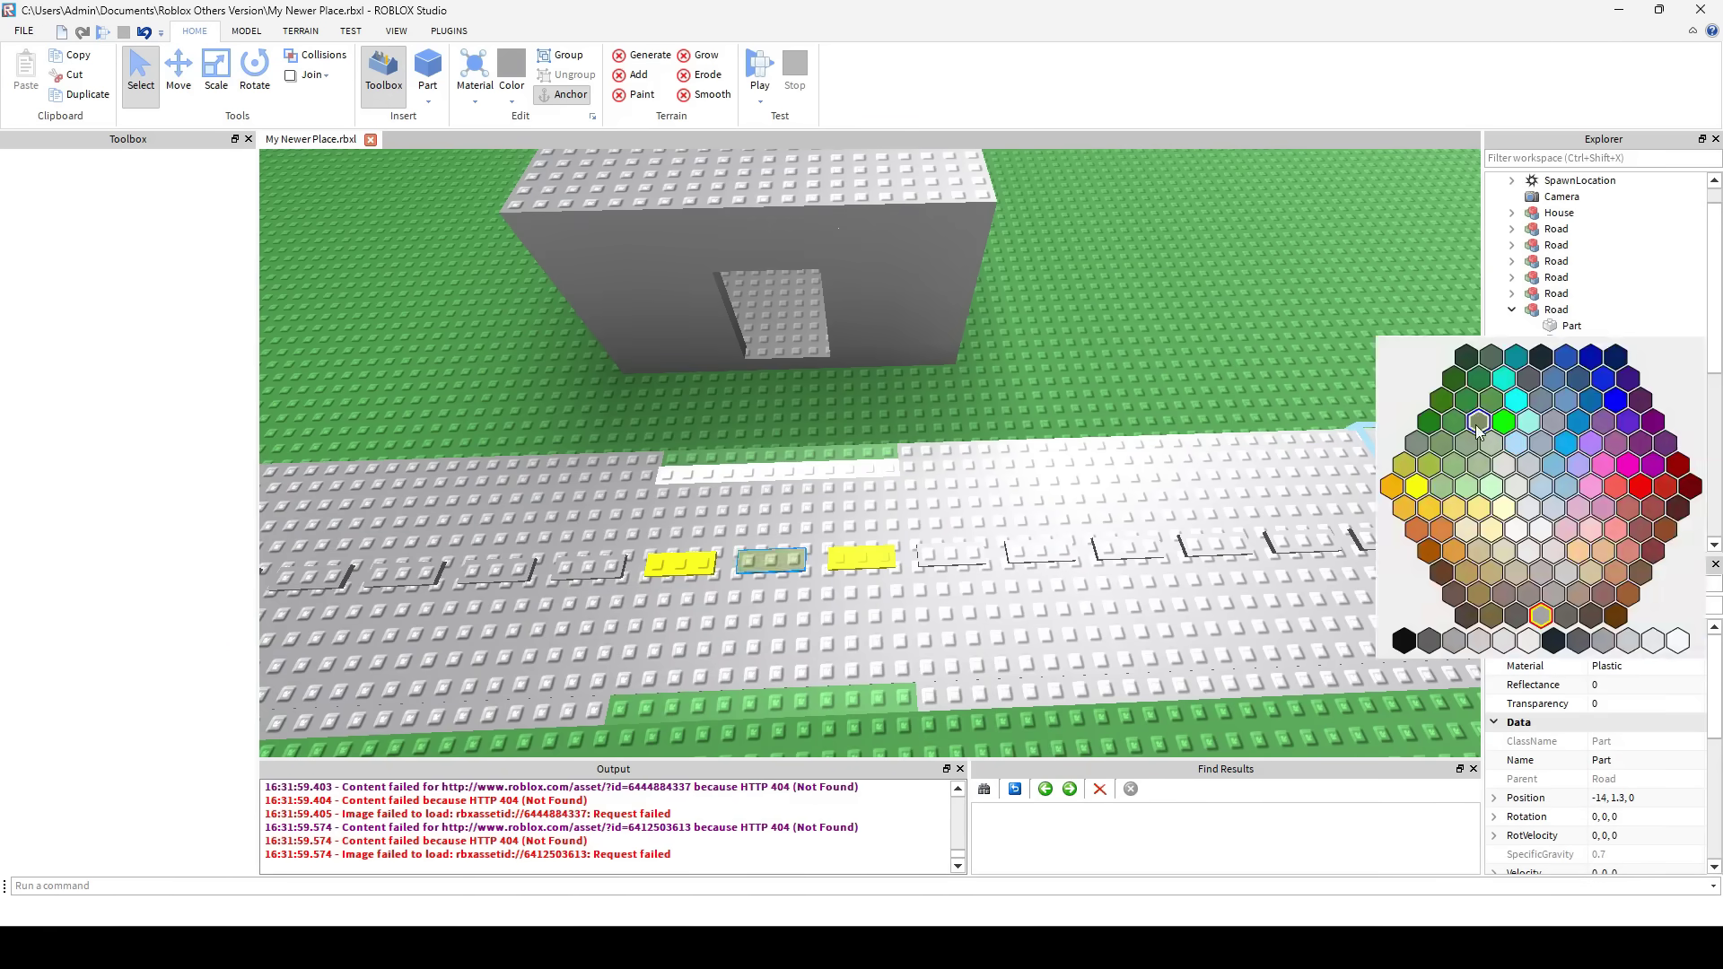
left_click(1415, 486)
- Recolour the remaining parts of that road segment, giving it a dark grey surface between white edge lines
left_click(1571, 390)
left_click(1647, 648)
left_click(1571, 342)
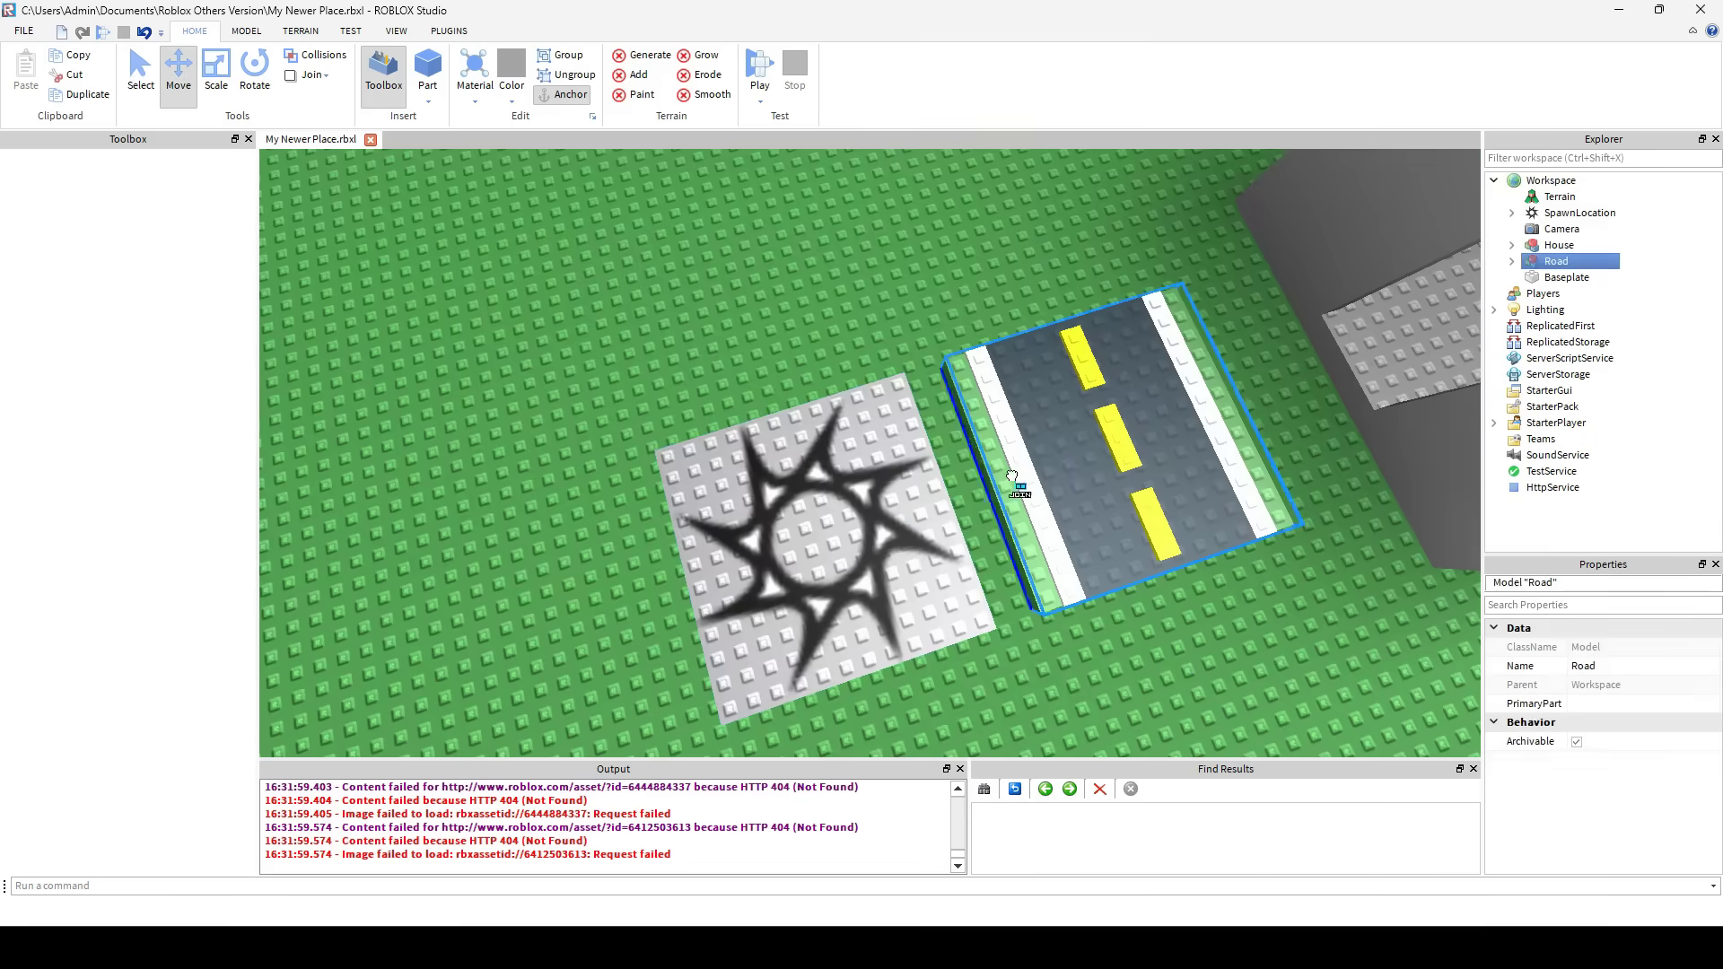
- Duplicate the recoloured road segment repeatedly and line the copies up end to end towards the edge of the baseplate
key("ctrl+2")
key("ctrl+d")
left_click_drag(860, 436, 730, 446)
key("ctrl+d")
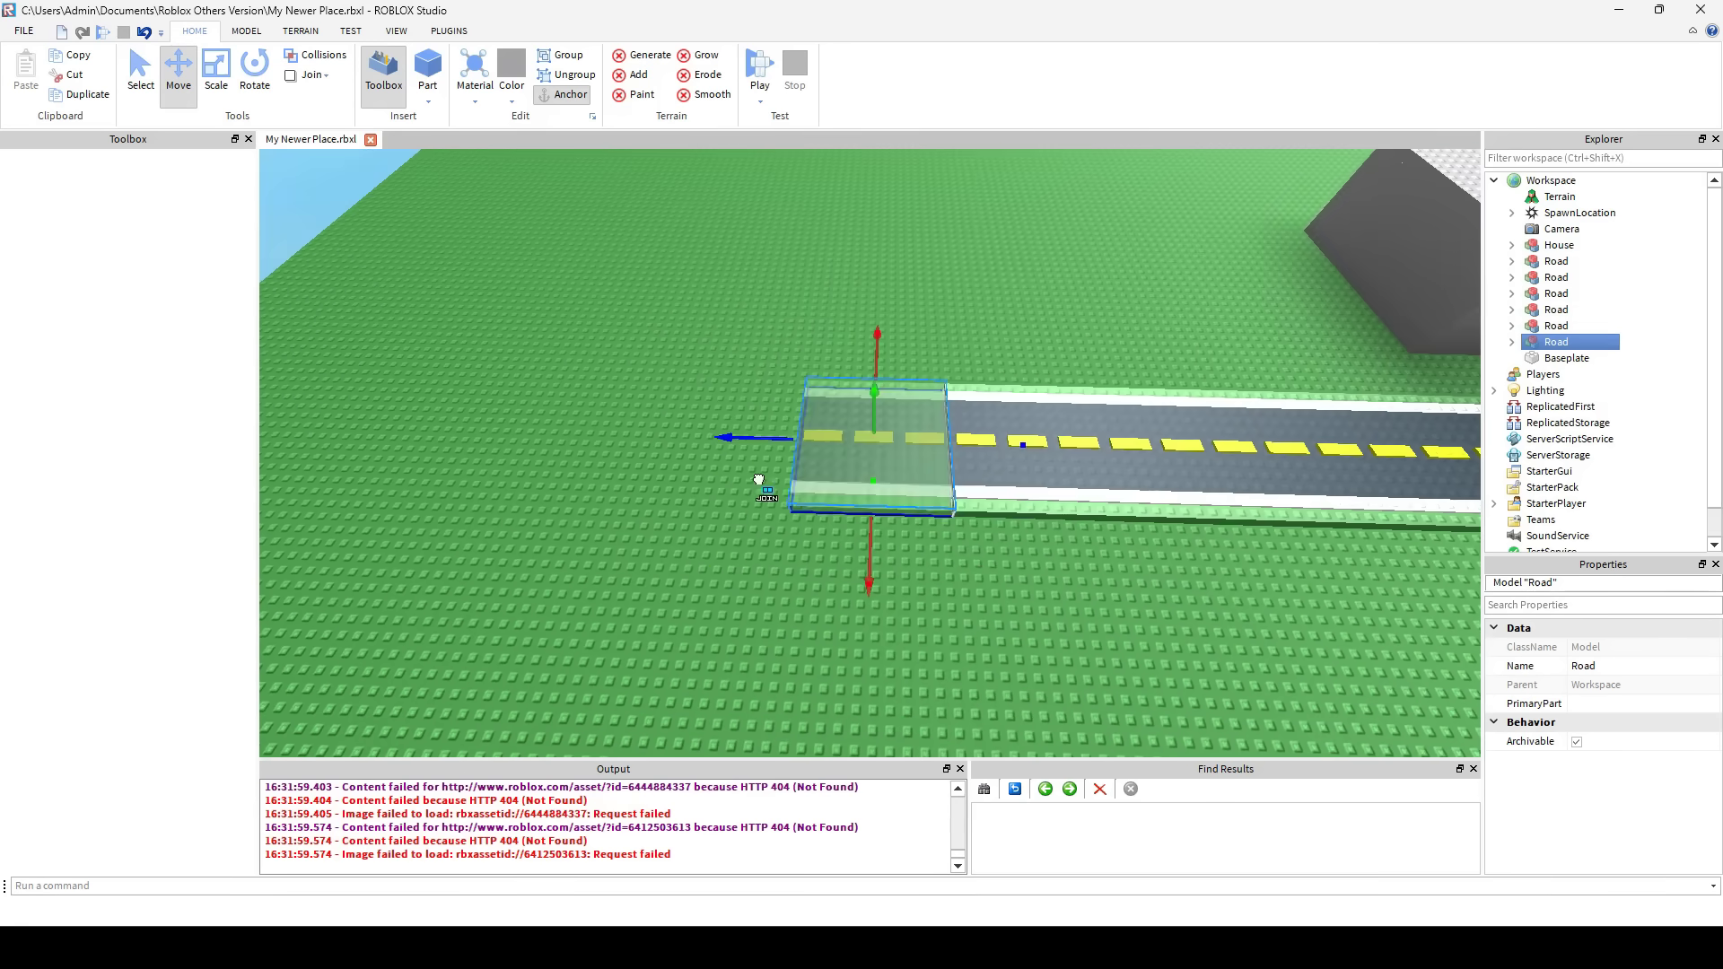
key("ctrl+d")
key("ctrl+d")
left_click_drag(869, 429, 674, 452)
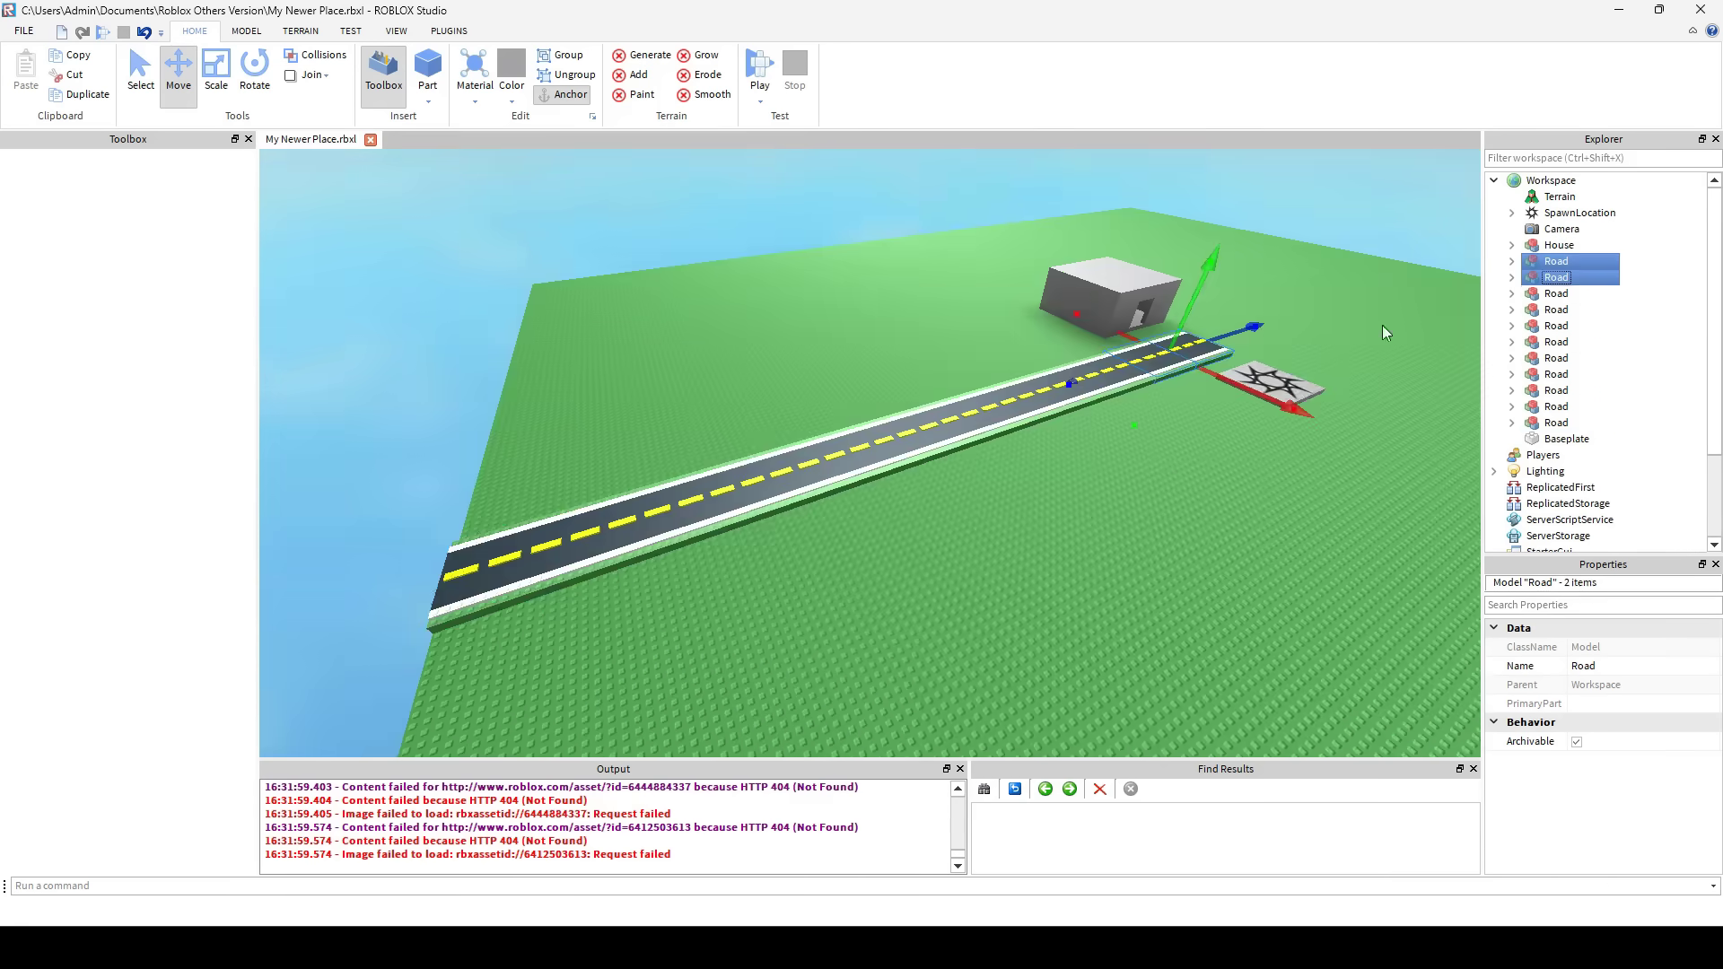
- Select all eight parts inside the House model and set their BrickColor to Cool yellow
scroll(650, 434, "up", 5)
scroll(649, 434, "up", 4)
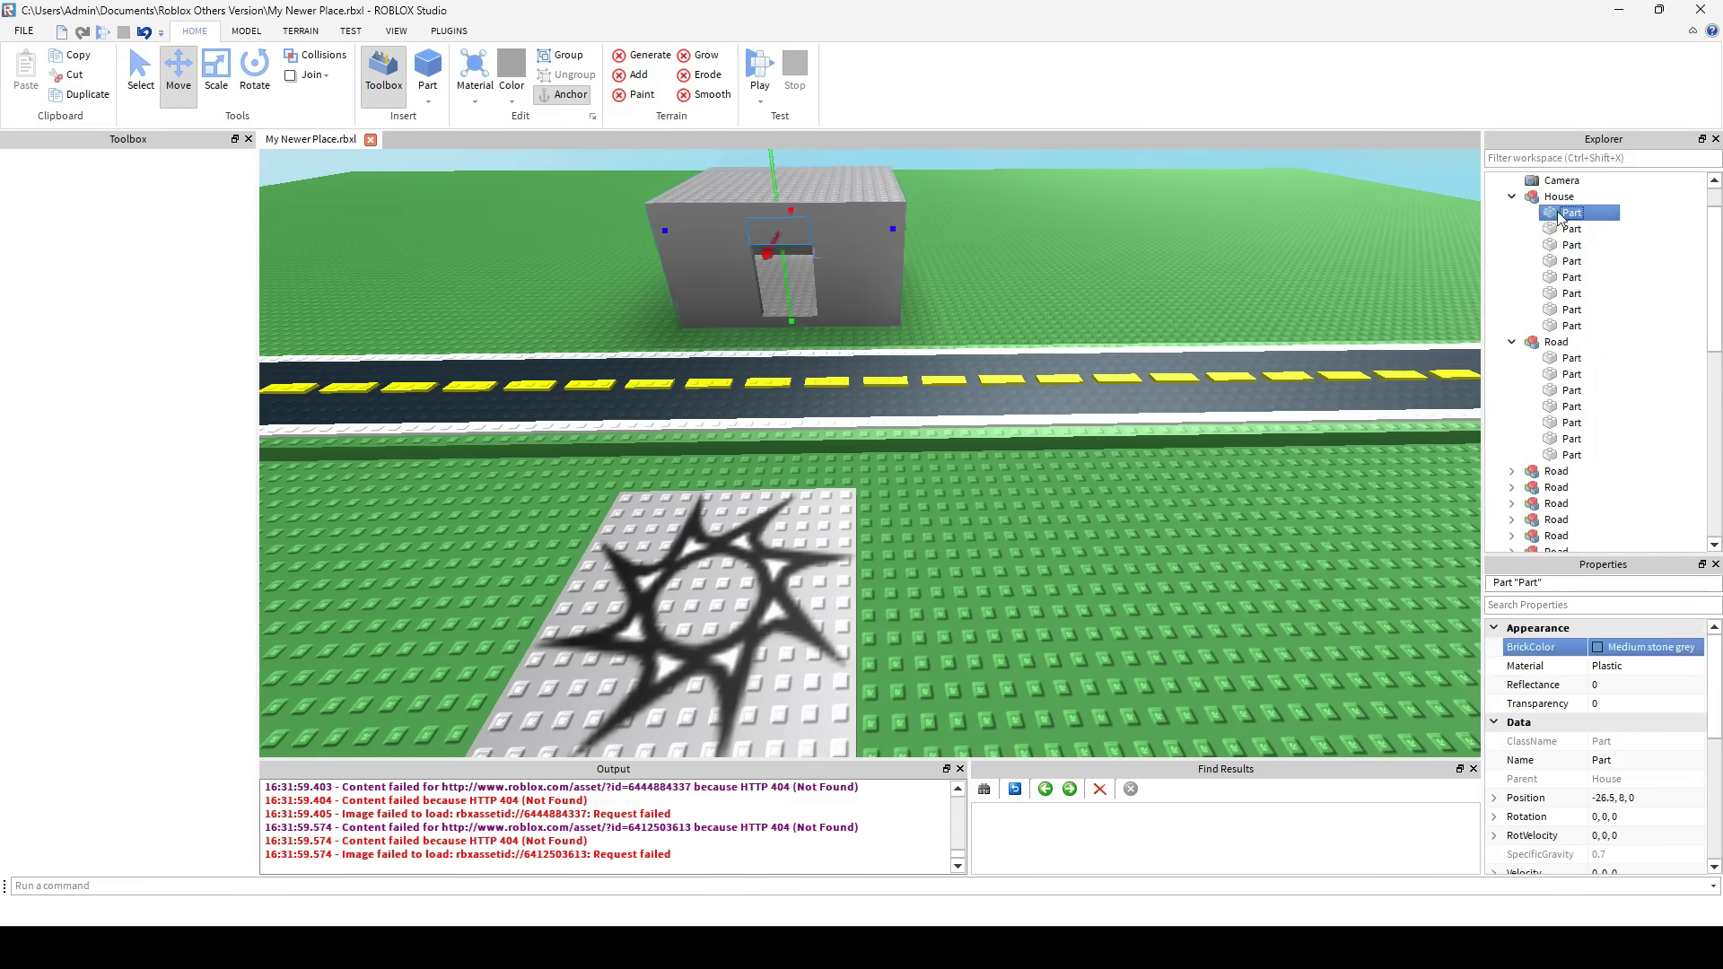
left_click(1571, 326, "shift")
left_click(1649, 647)
left_click(1478, 510)
scroll(1461, 514, "down", 3)
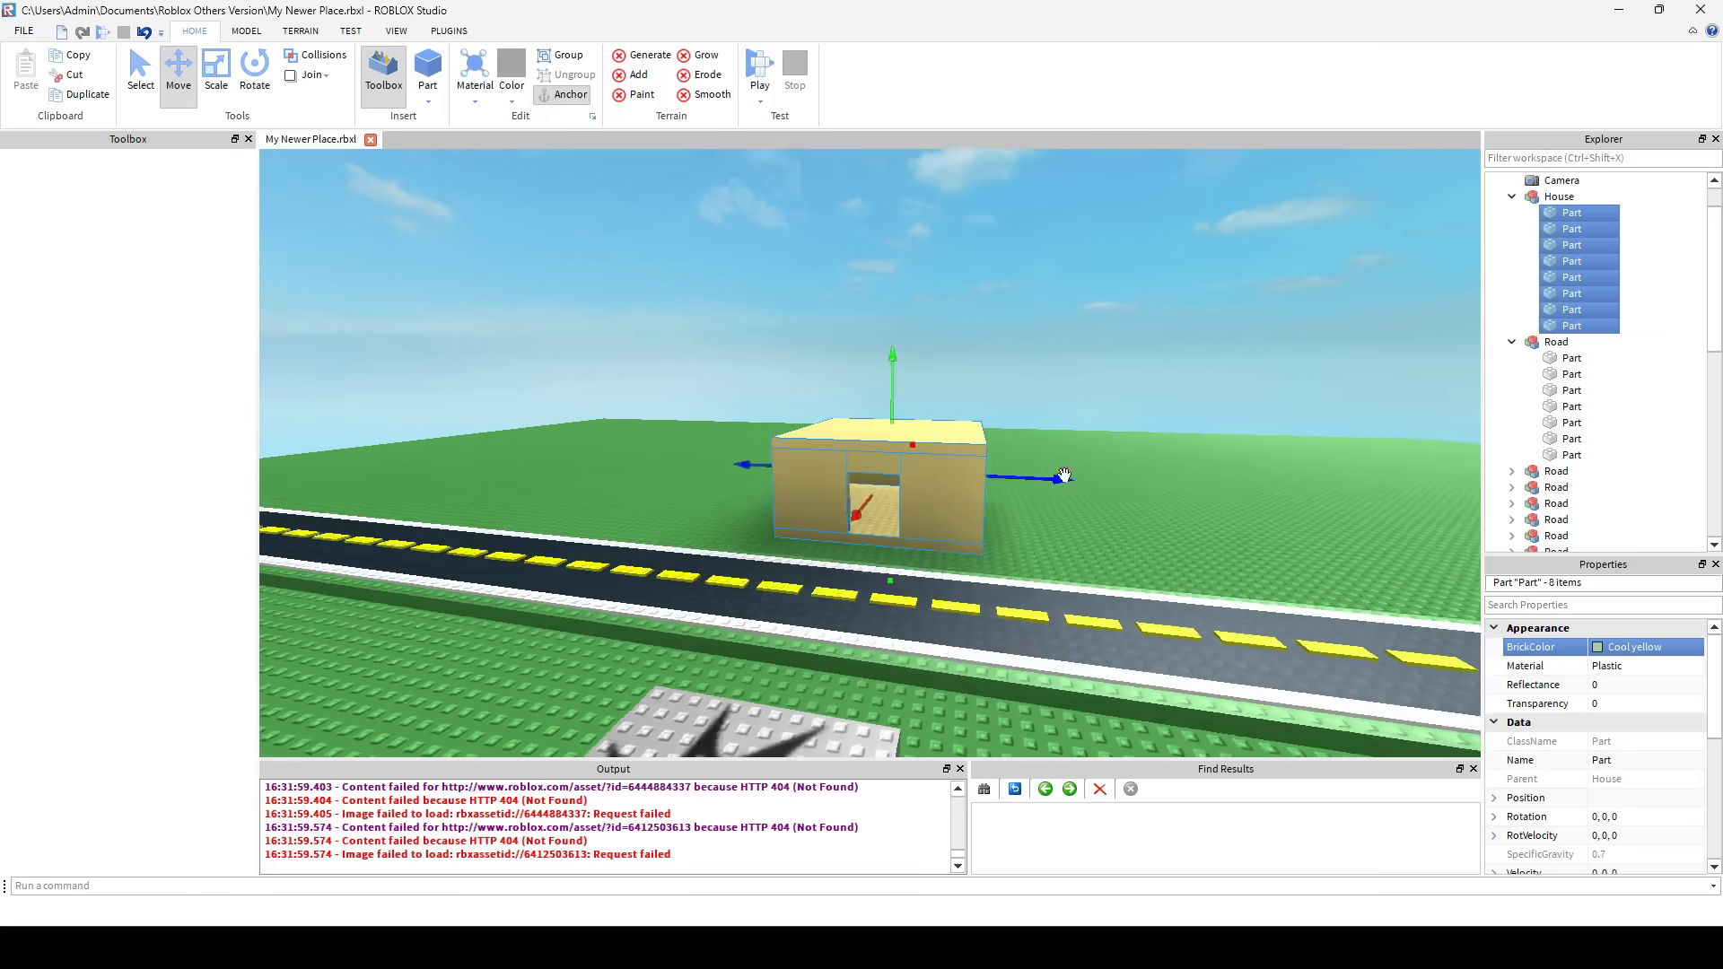
left_click(1091, 337)
- Select the three front wall parts around the doorway and stretch them upward above the roof
scroll(1085, 342, "up", 3)
scroll(1086, 346, "up", 5)
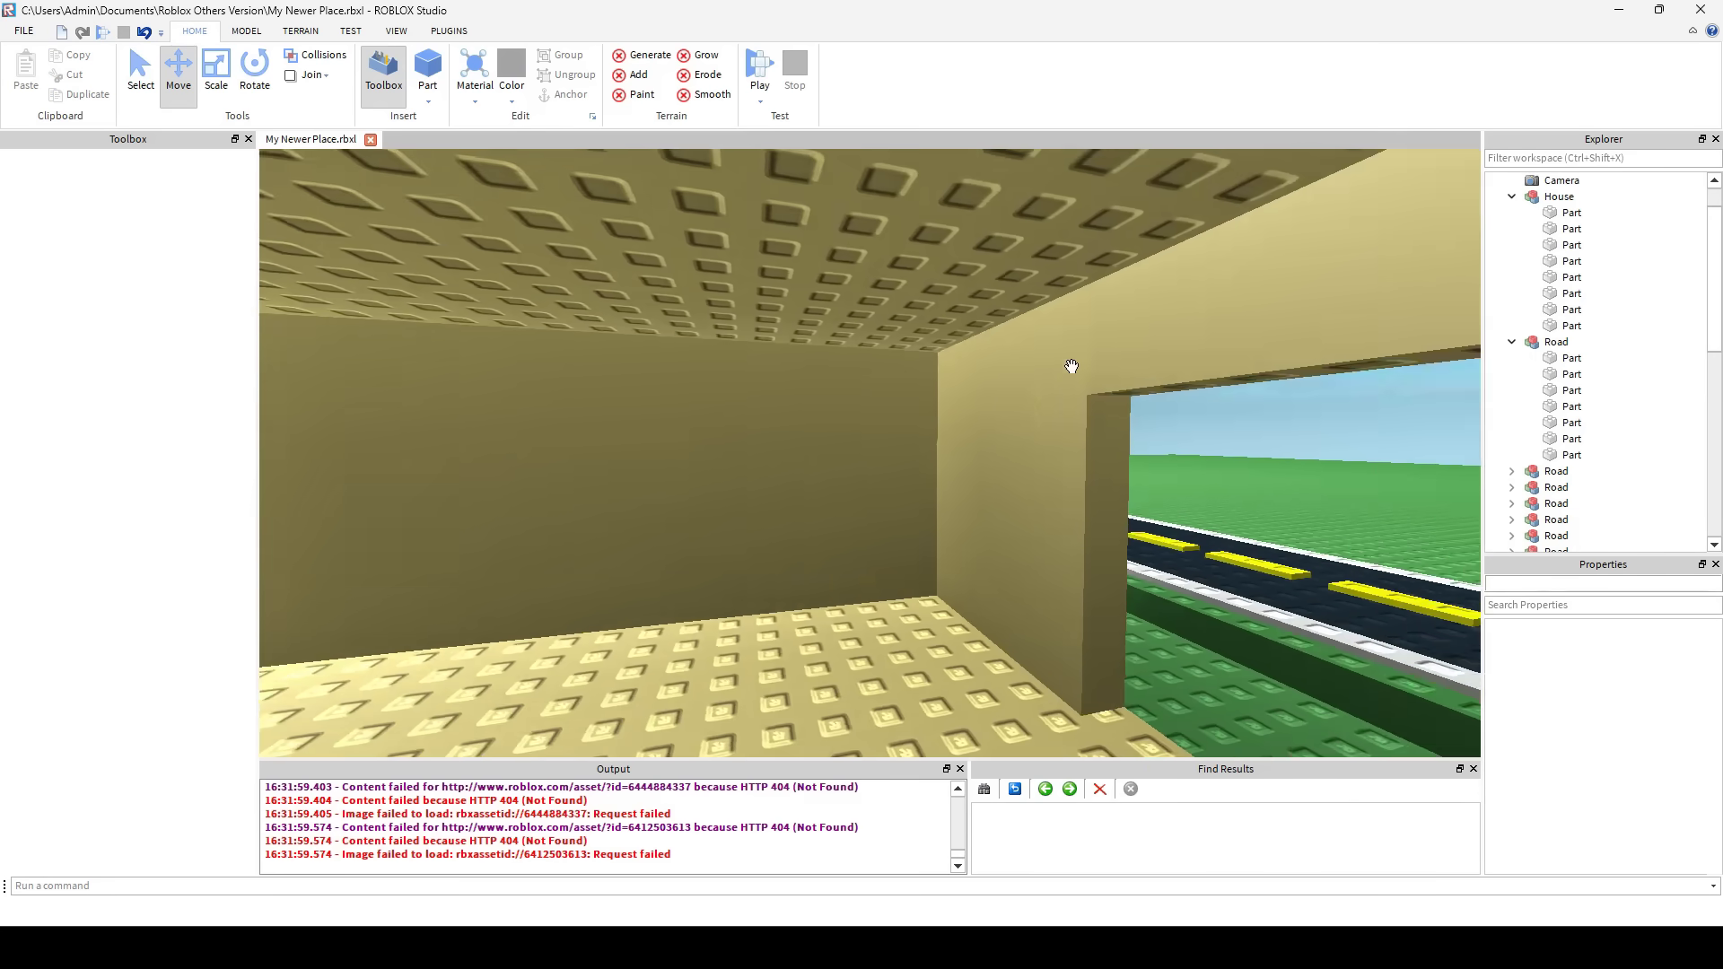
right_click_drag(1071, 366, 987, 446)
key("ctrl+3")
left_click(992, 385)
scroll(1650, 795, "down", 5)
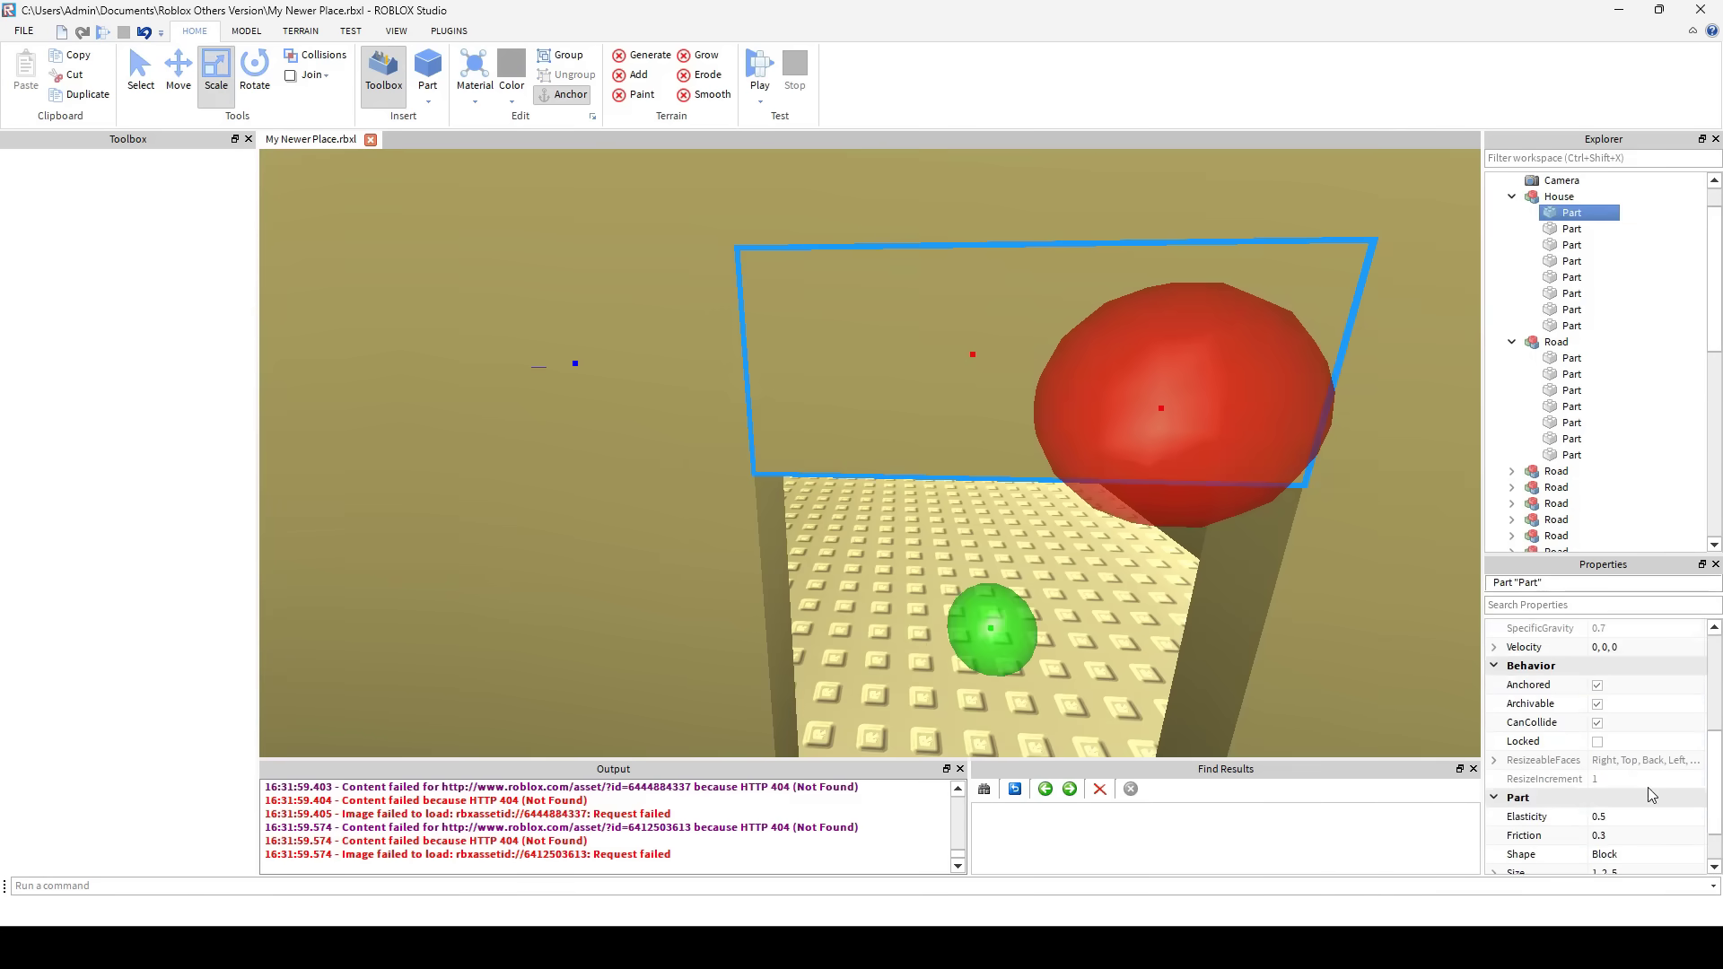
scroll(1651, 795, "down", 2)
scroll(866, 355, "down", 5)
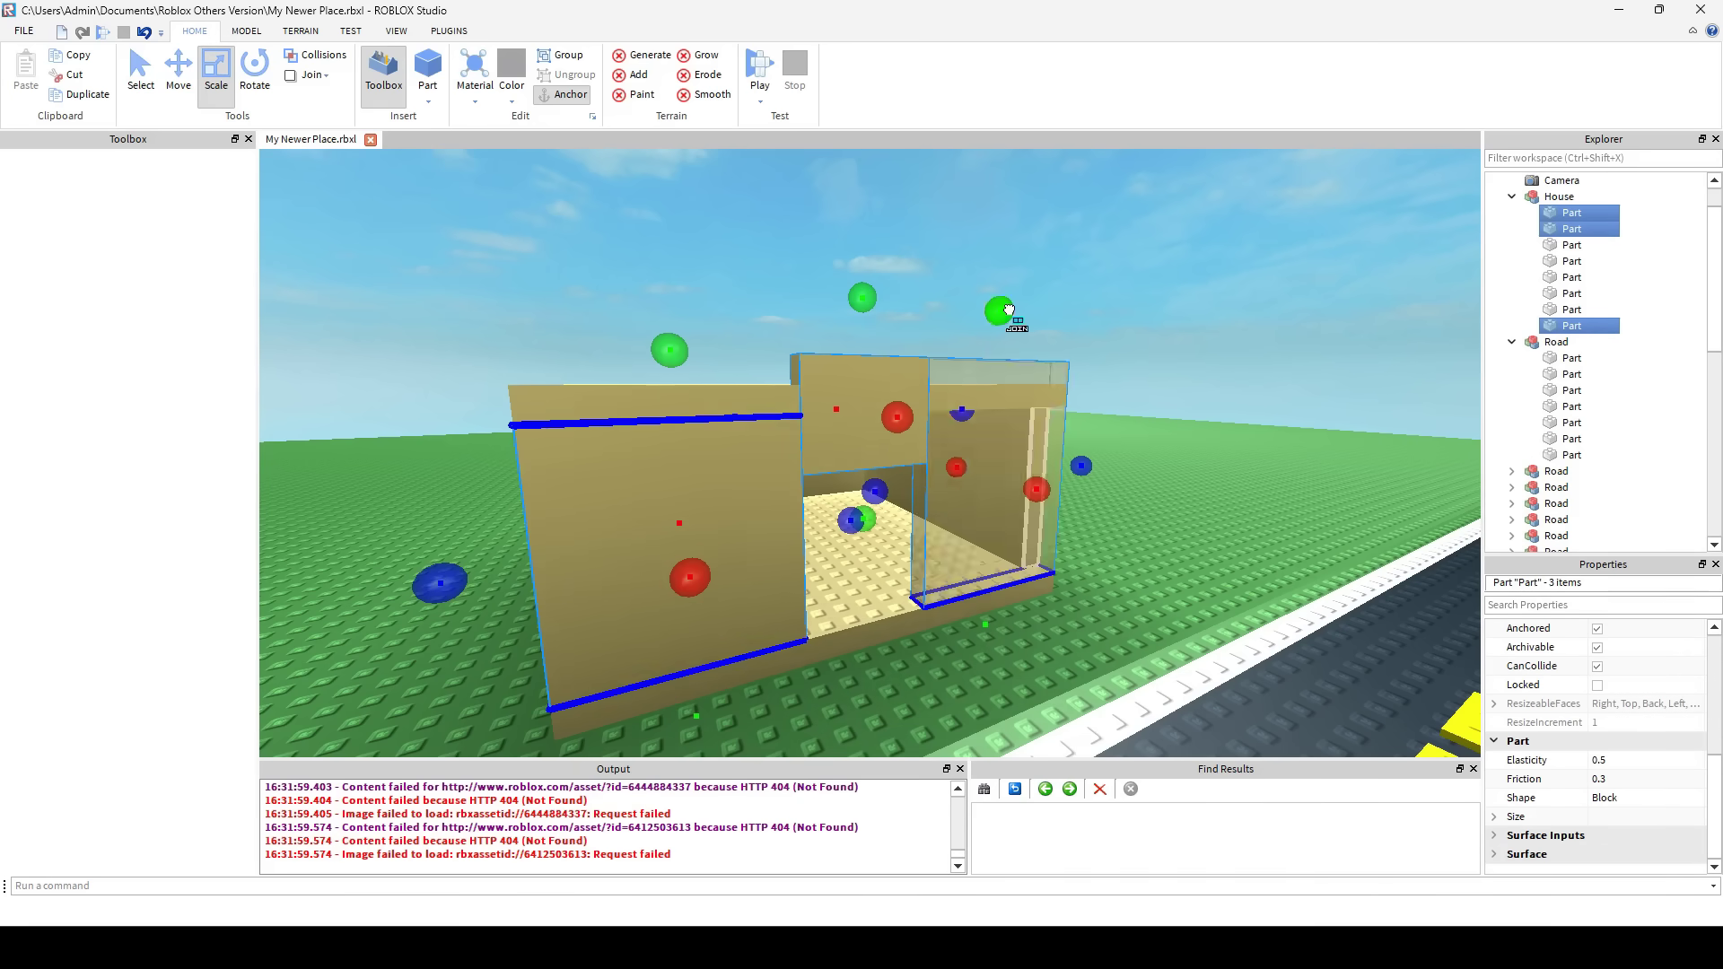
right_click_drag(691, 289, 686, 510)
scroll(658, 532, "down", 5)
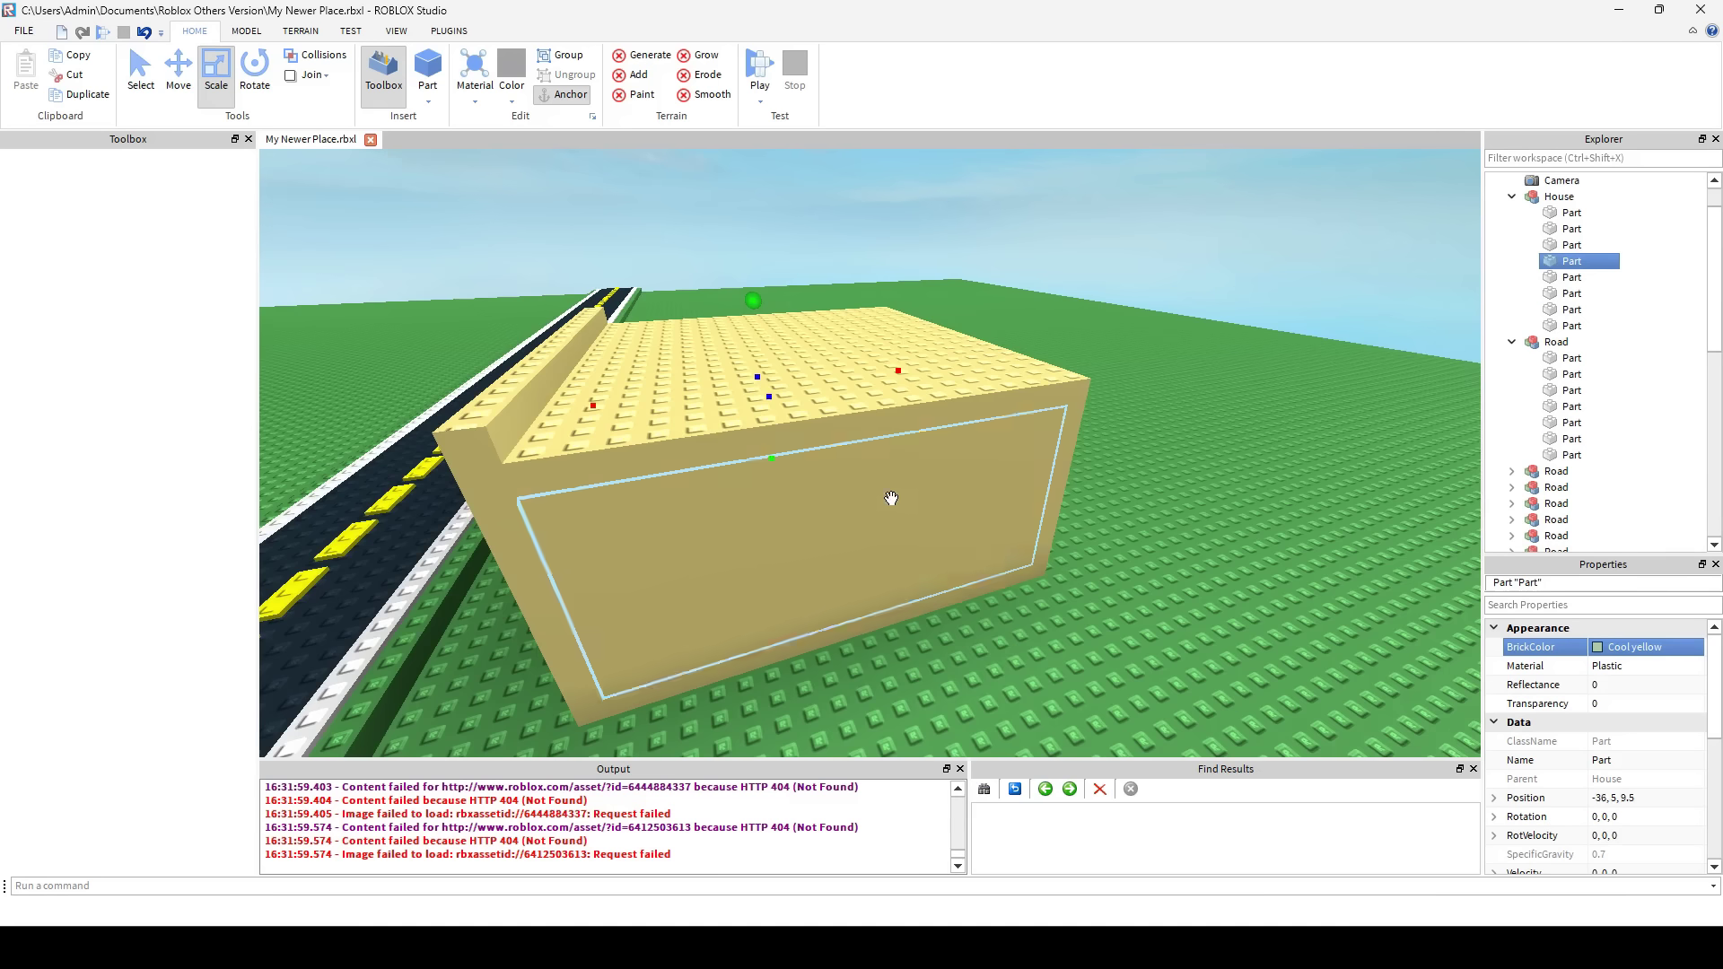
- Stretch the side and back walls up to the front wall's height and raise the roof onto them
right_click_drag(892, 500, 1064, 430)
left_click(1064, 431, "ctrl")
right_click_drag(785, 485, 922, 534)
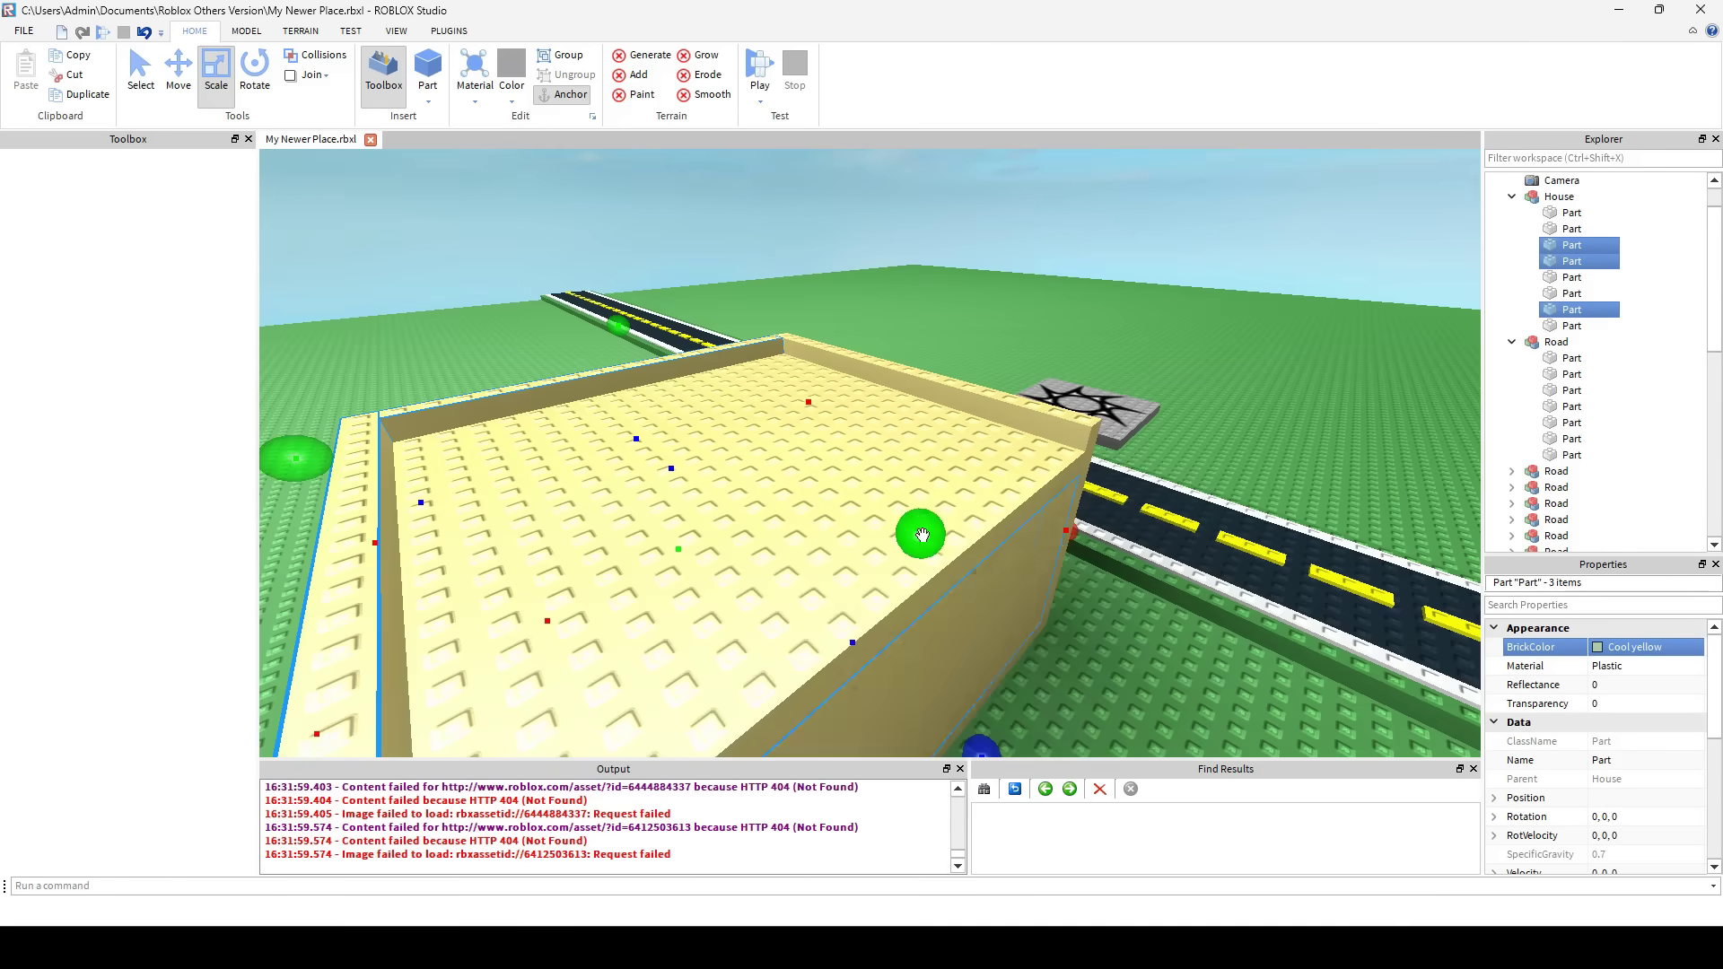
right_click_drag(725, 345, 800, 375)
scroll(800, 377, "up", 5)
scroll(800, 375, "up", 5)
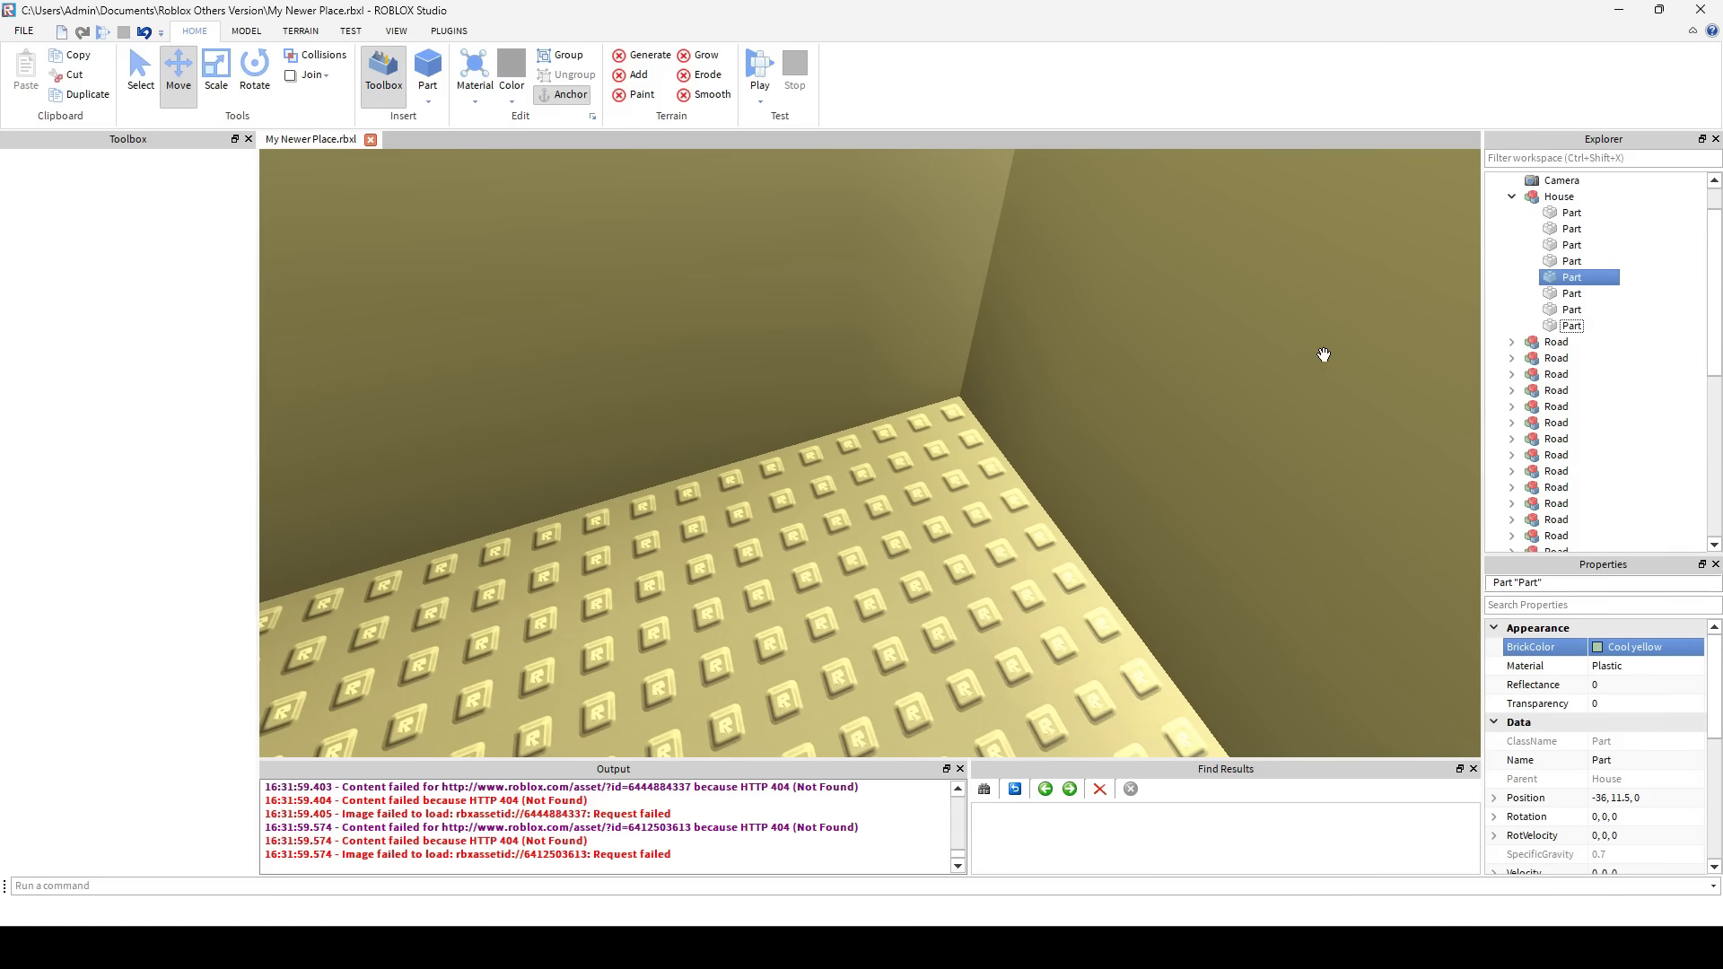
- Insert a part in the back corner of the room, stretch it into a low desk and colour it brown
right_click_drag(1323, 354, 1238, 396)
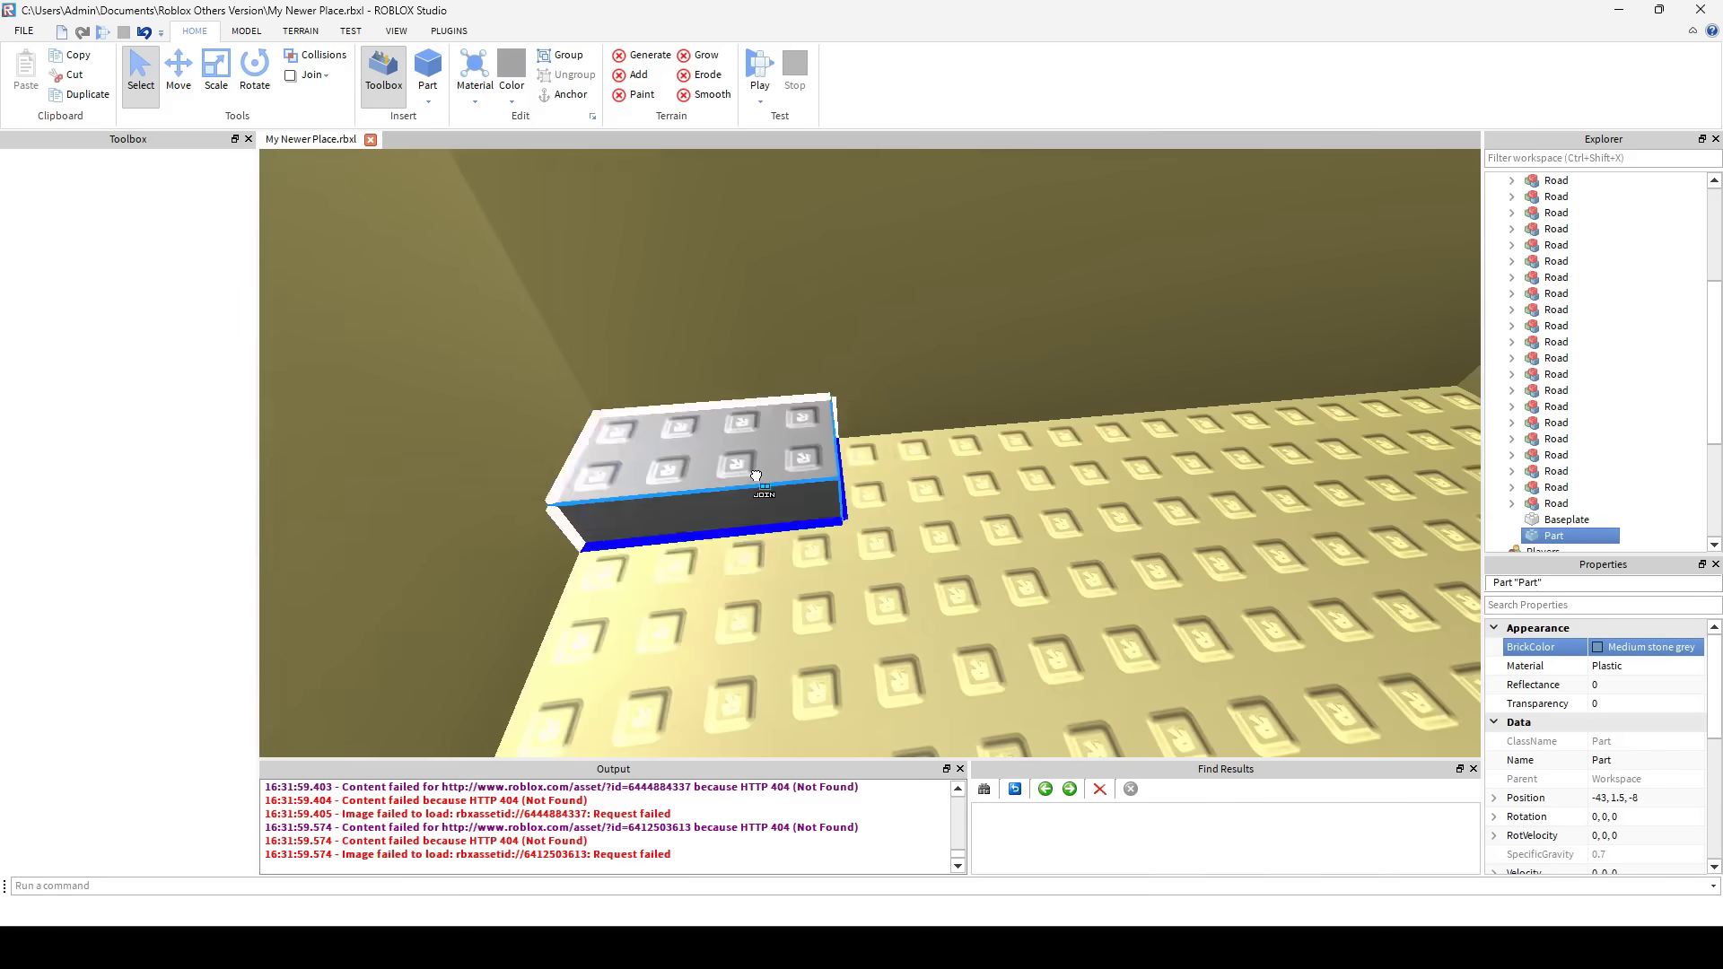
key("ctrl+3")
right_click_drag(755, 476, 659, 556)
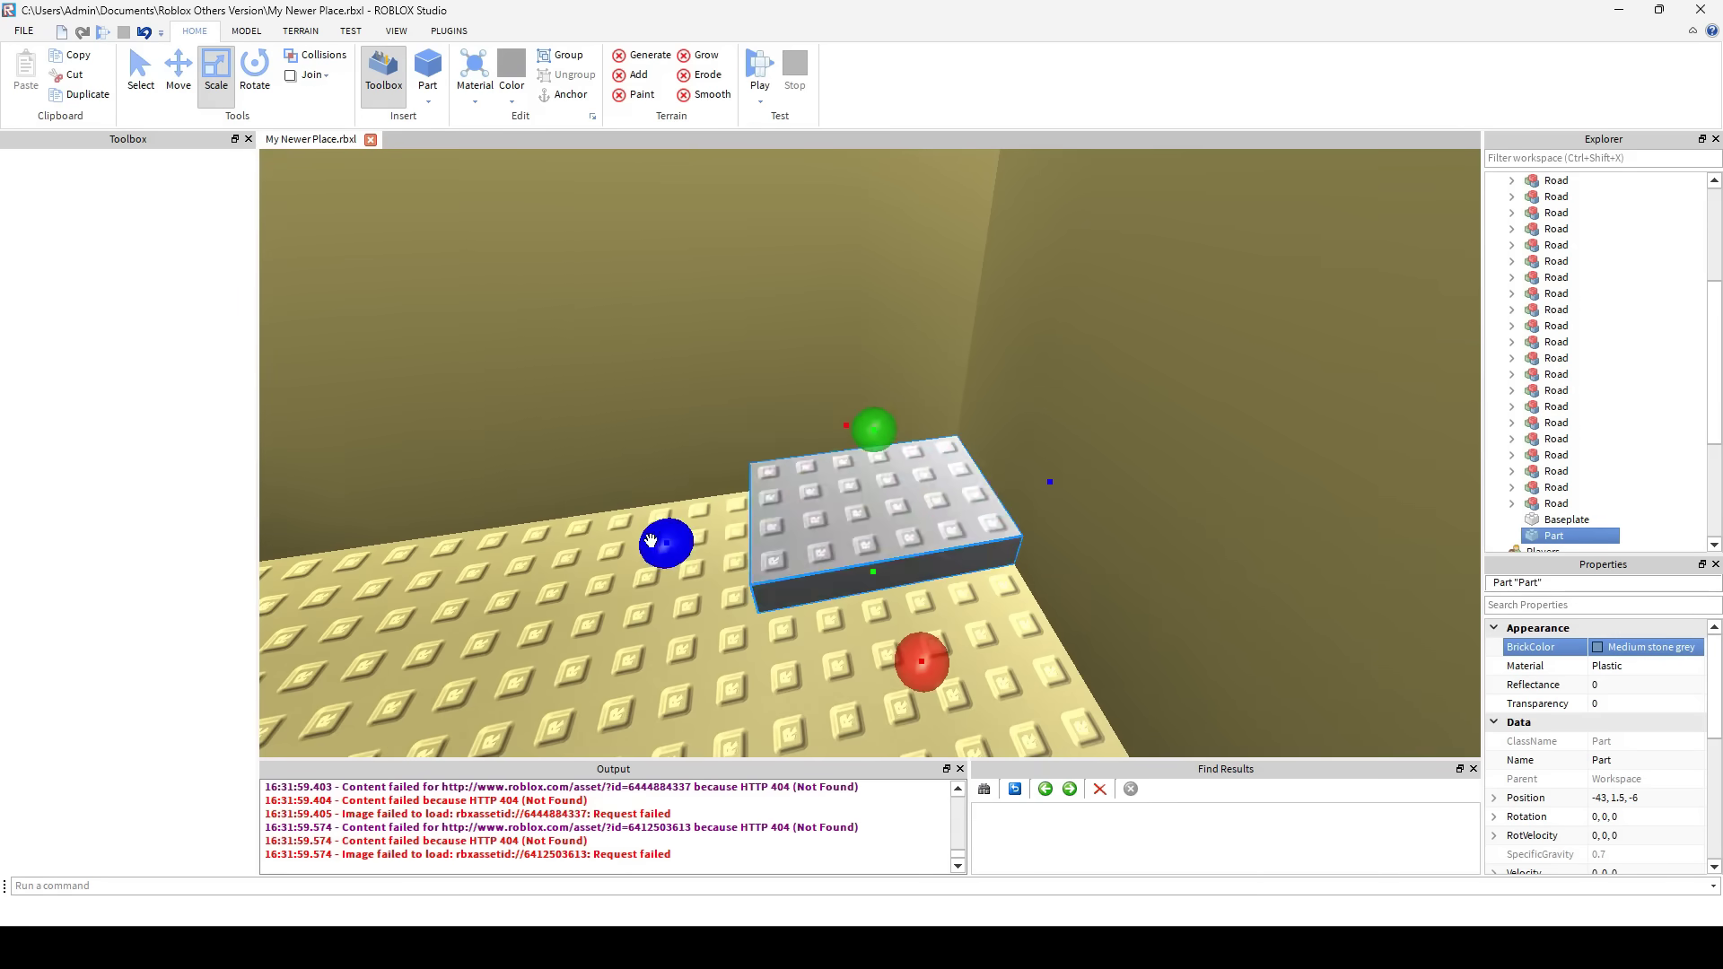
left_click_drag(651, 539, 558, 555)
left_click(1647, 647)
left_click(1487, 617)
key("ctrl+2")
right_click_drag(1049, 575, 1049, 534)
left_click(1646, 647)
left_click(1456, 640)
- Build a grey computer with a base, keyboard and black-screened monitor on the desk, and group its parts as Computer
right_click_drag(897, 448, 700, 488)
left_click(700, 488)
right_click_drag(715, 424, 431, 164)
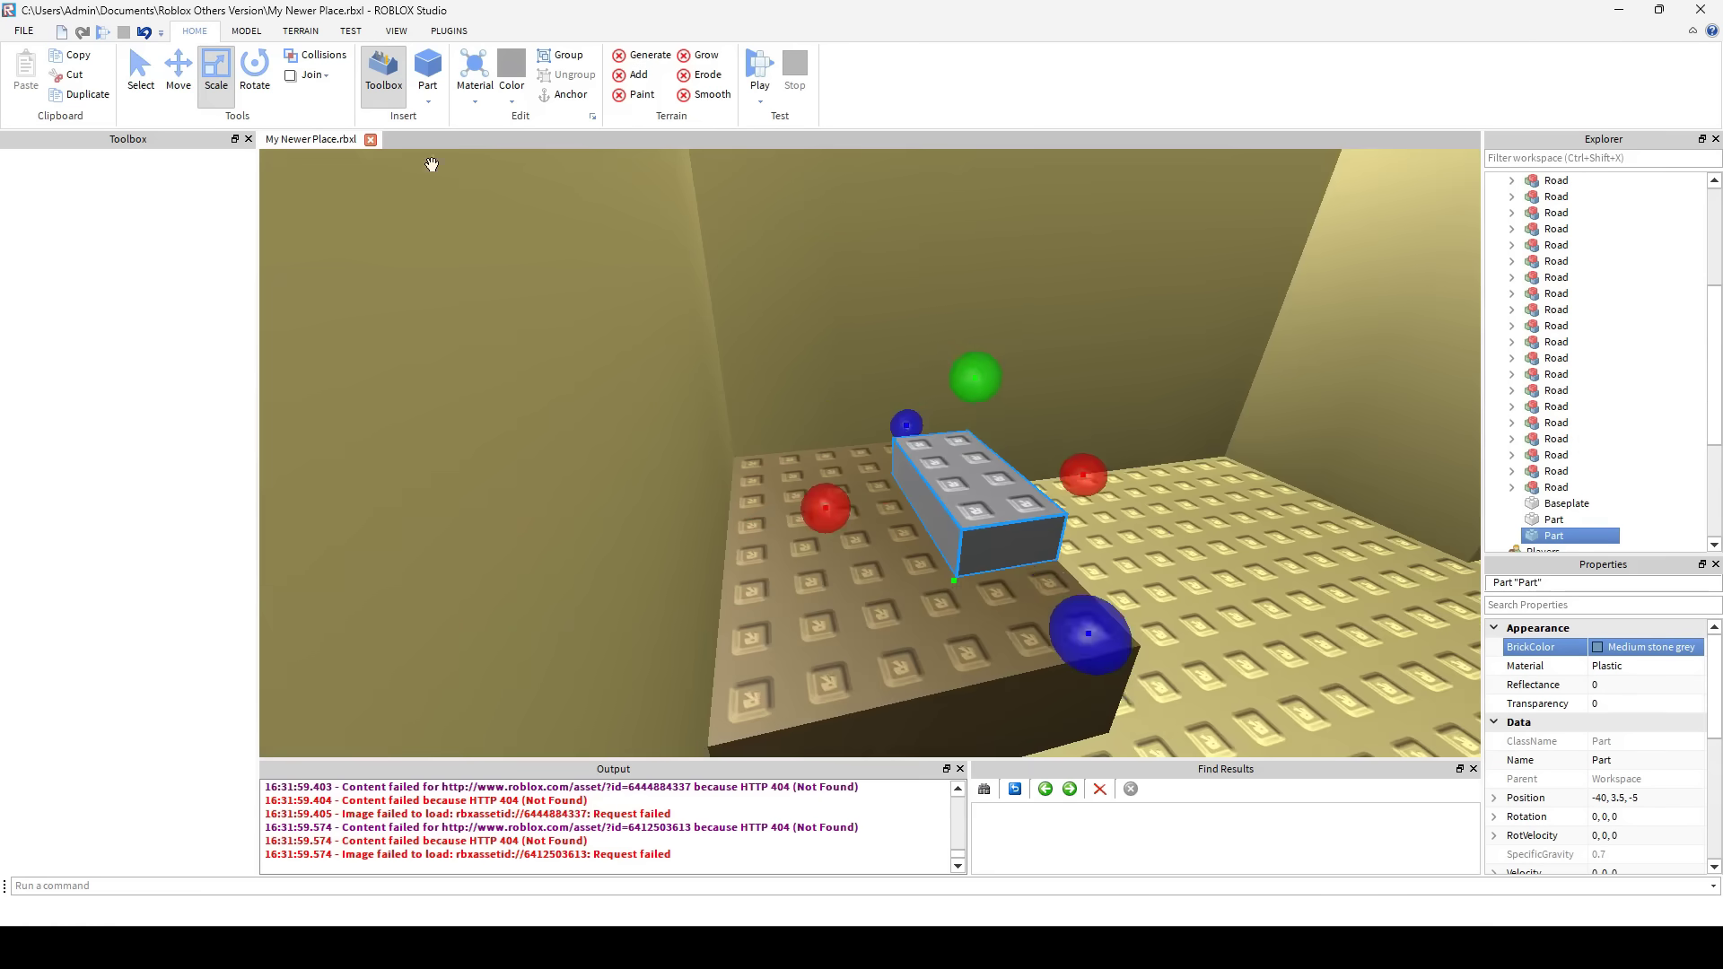
right_click_drag(1095, 444, 1104, 515)
key("ctrl+3")
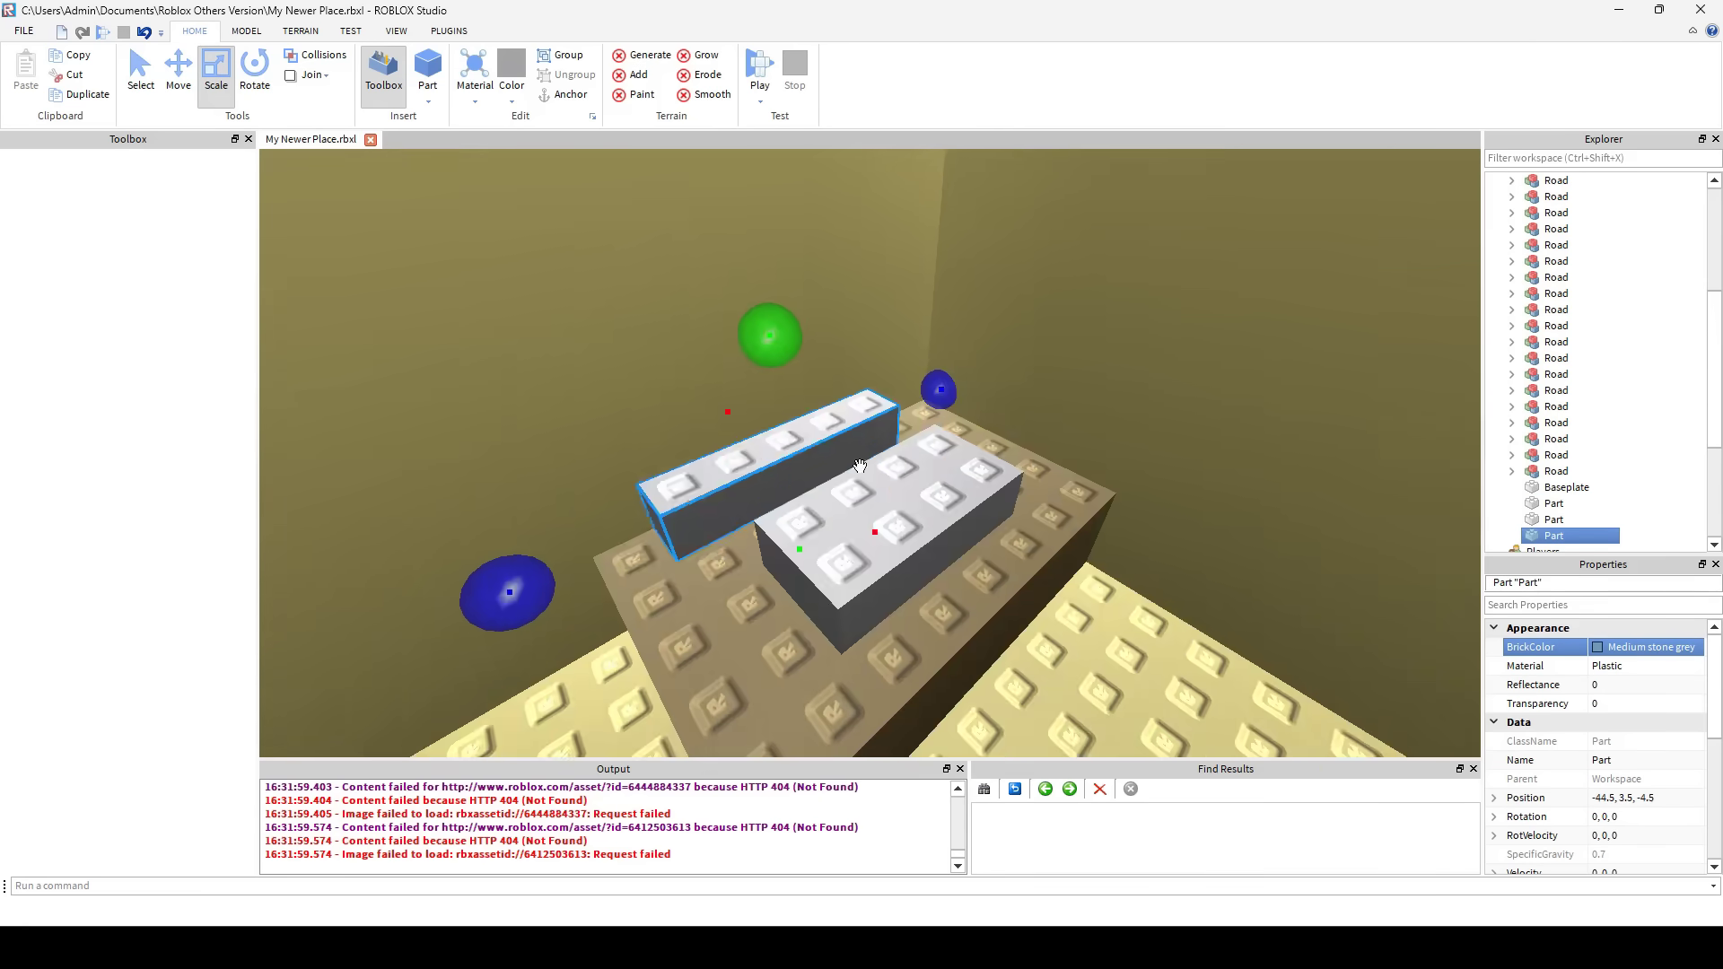
right_click_drag(897, 619, 538, 638)
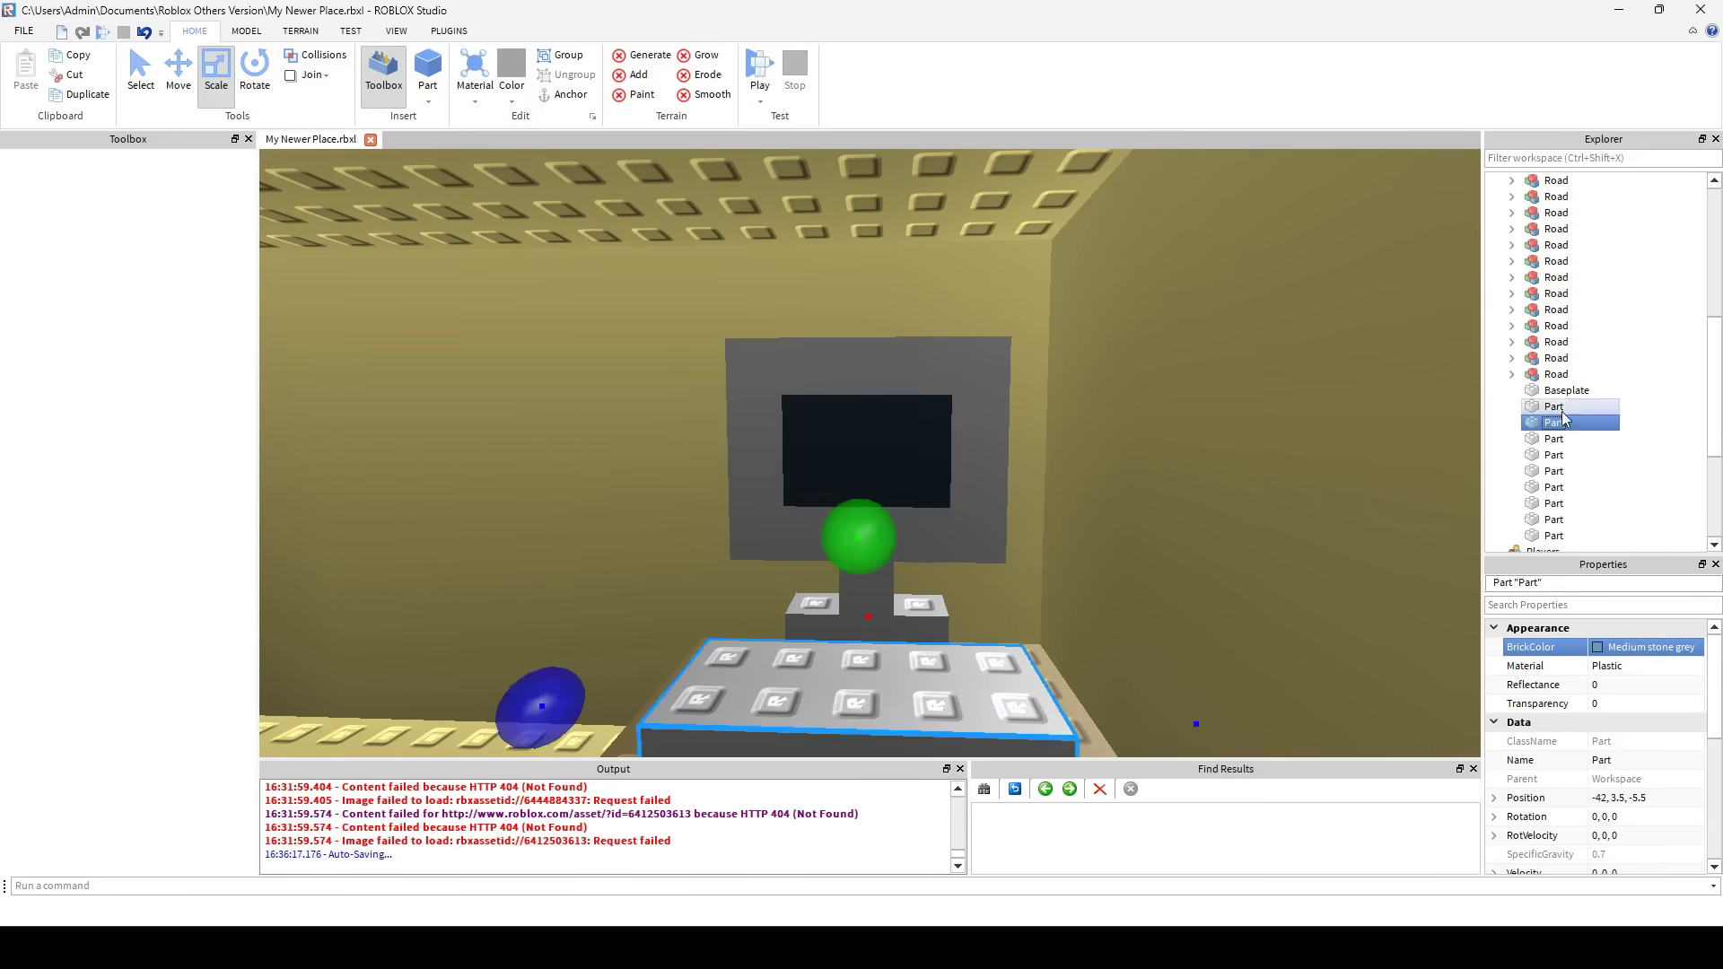
left_click(1578, 292)
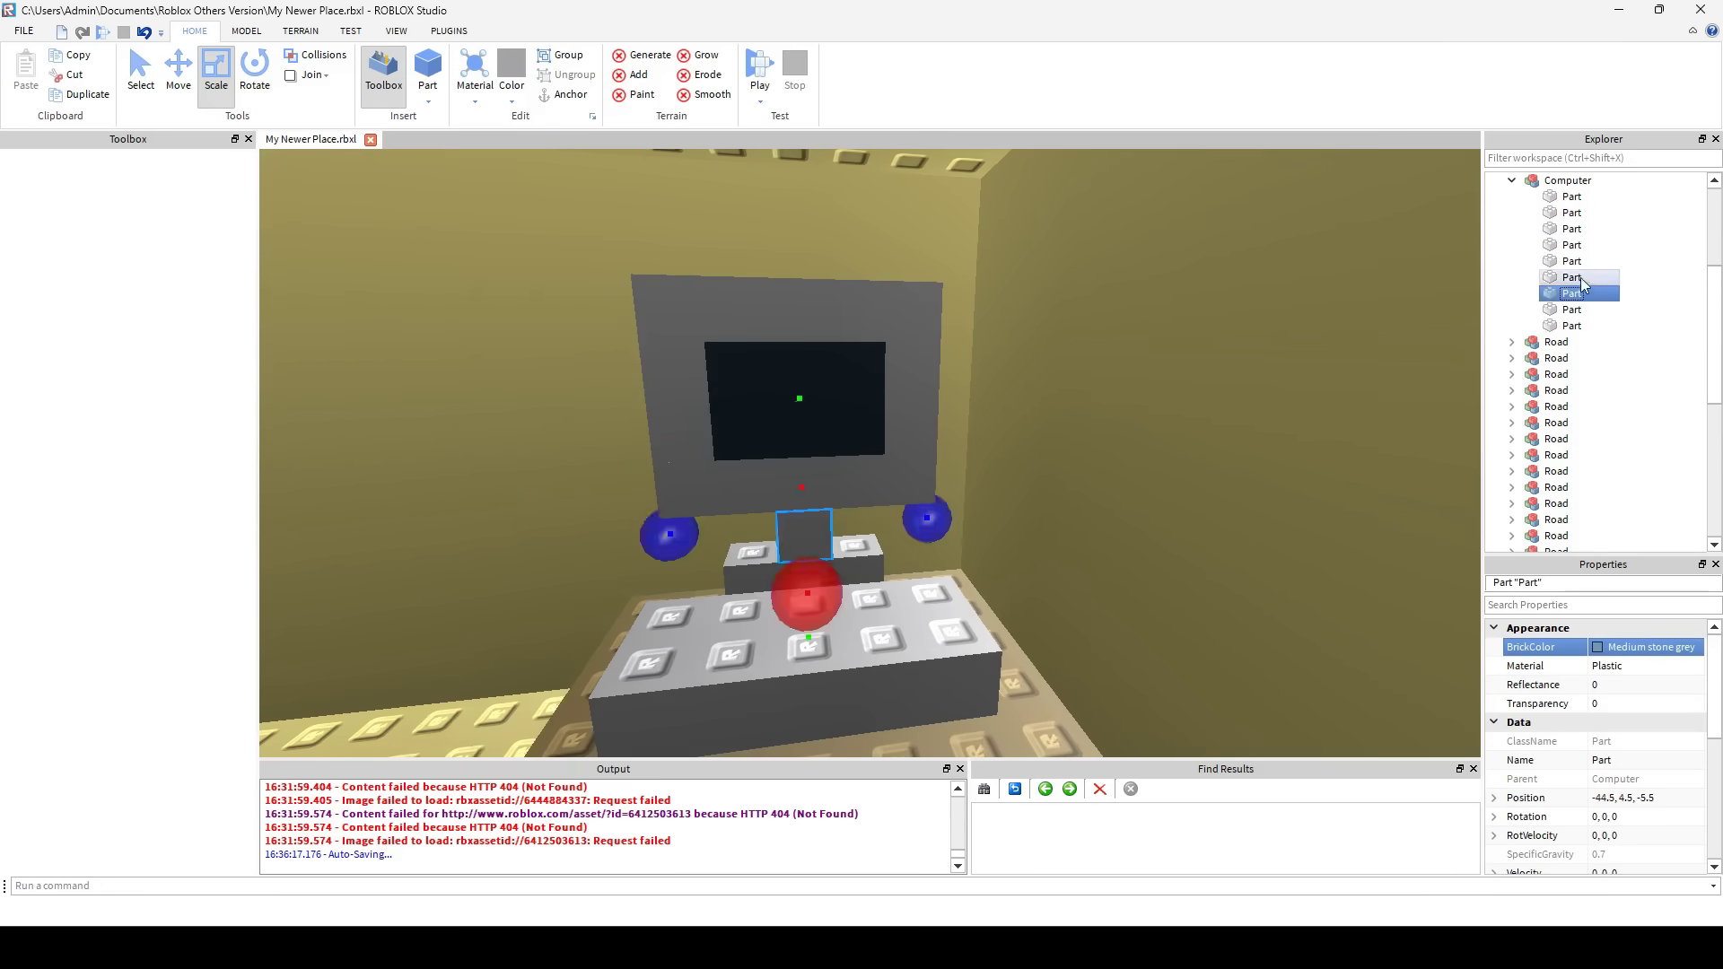
- Insert a Script into the computer's black screen part that changes its BrickColor every 5 seconds in an endless loop
right_click(1571, 196)
mouse_move(1612, 464)
left_click(1219, 899)
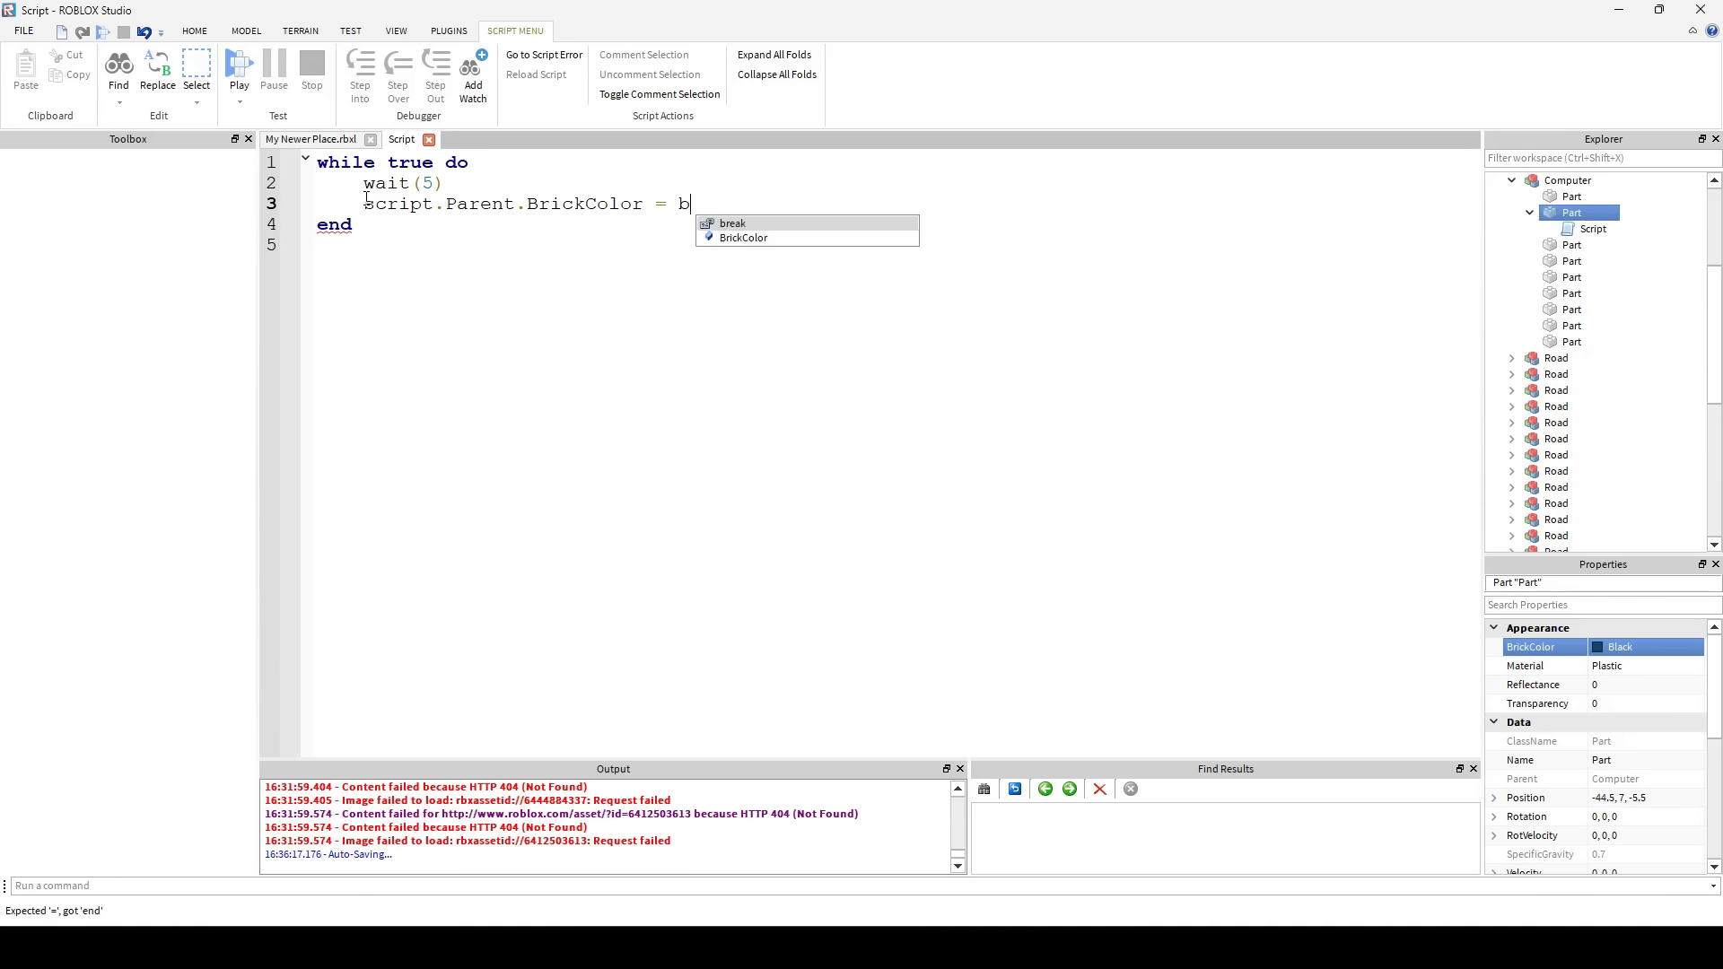
left_click(428, 139)
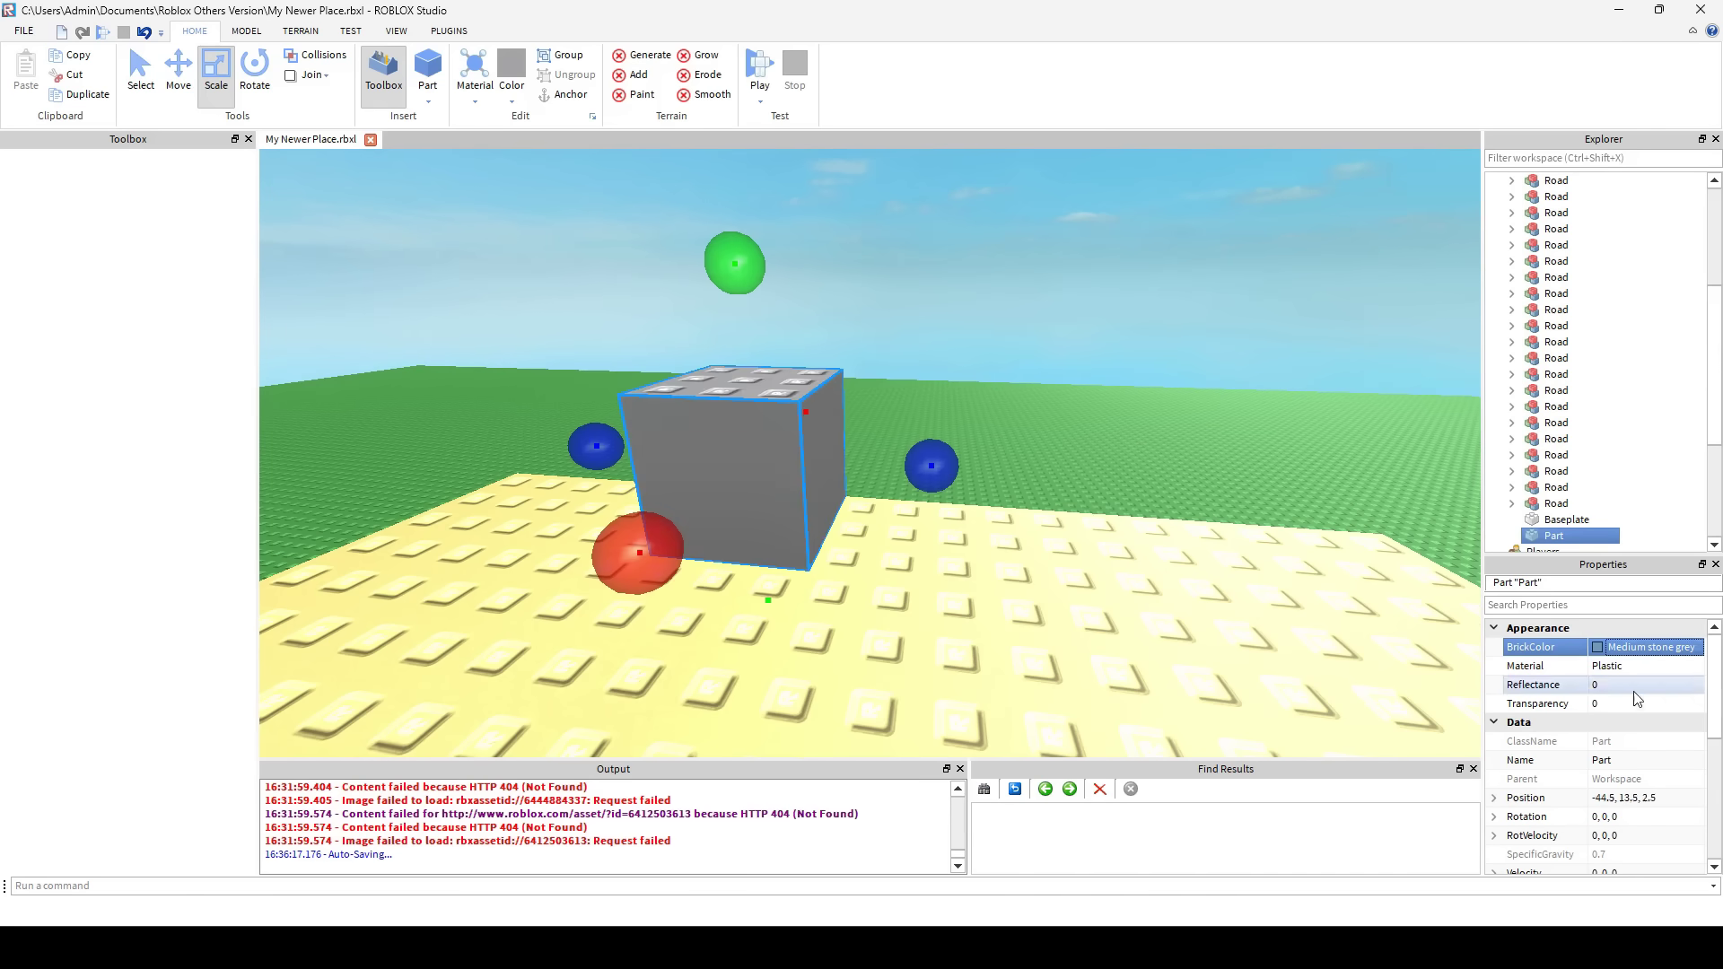
- Turn the new 3 x 3 x 3 part into a Bright red Ball with a Reflectance of 0.5
left_click(1603, 656)
left_click(1606, 583)
scroll(1642, 689, "down", 3)
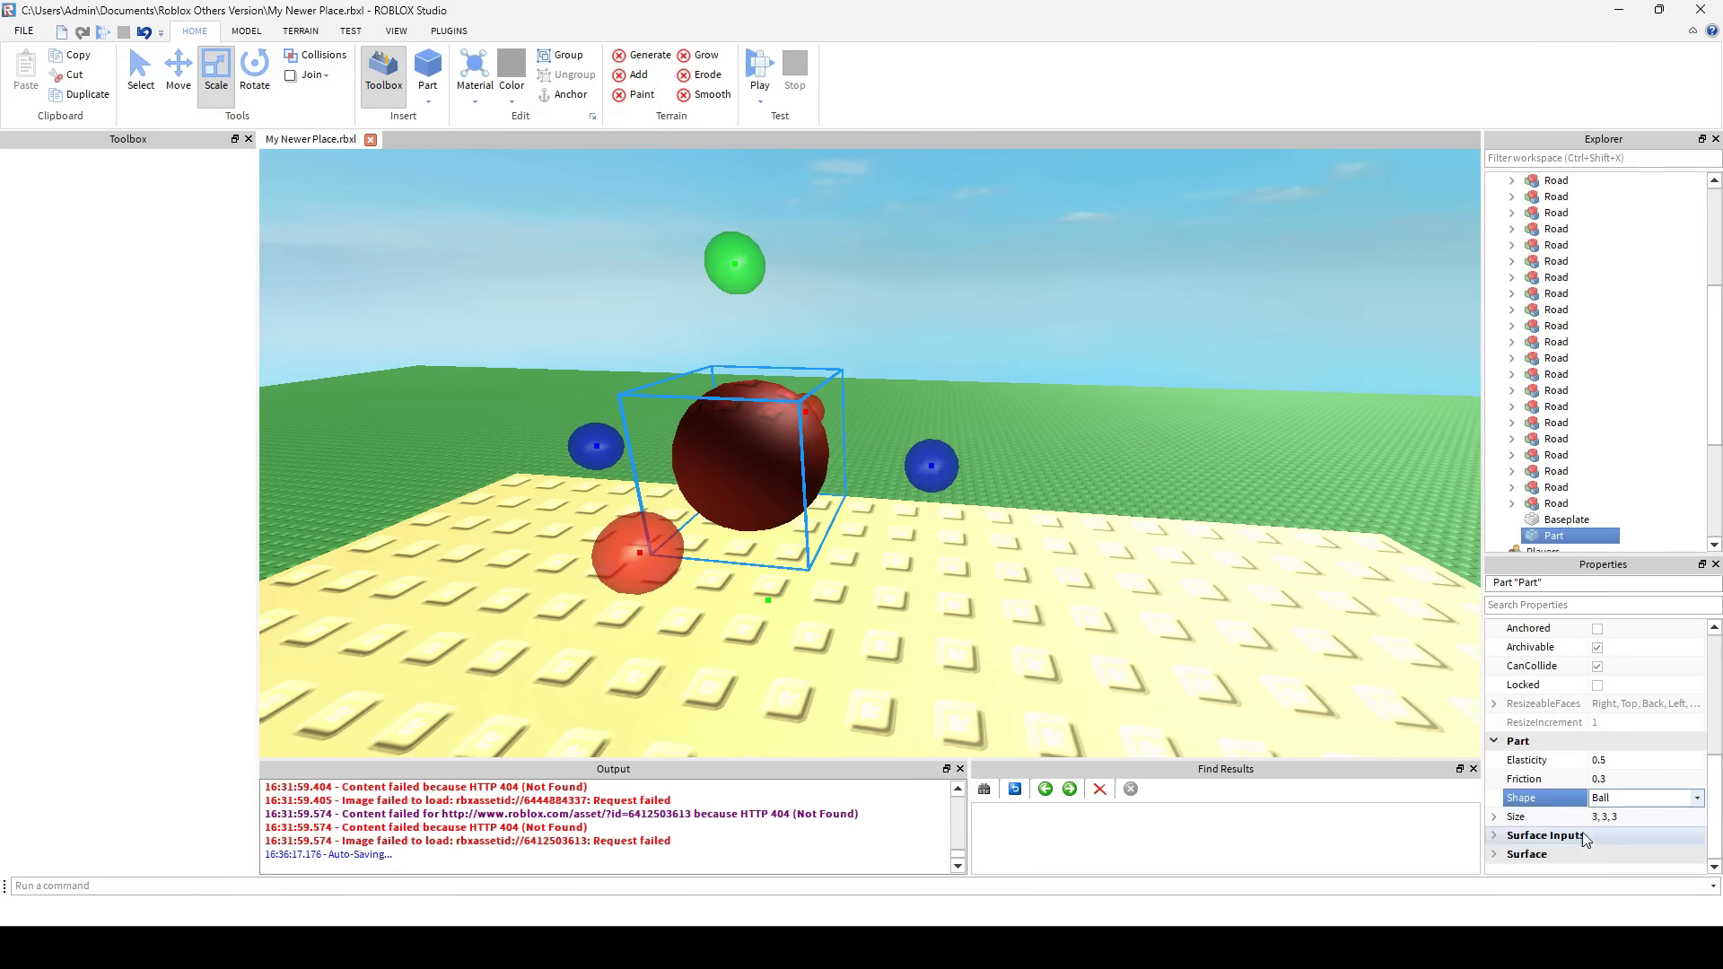
left_click(1493, 854)
scroll(1597, 763, "up", 5)
left_click(1615, 685)
type("0.5")
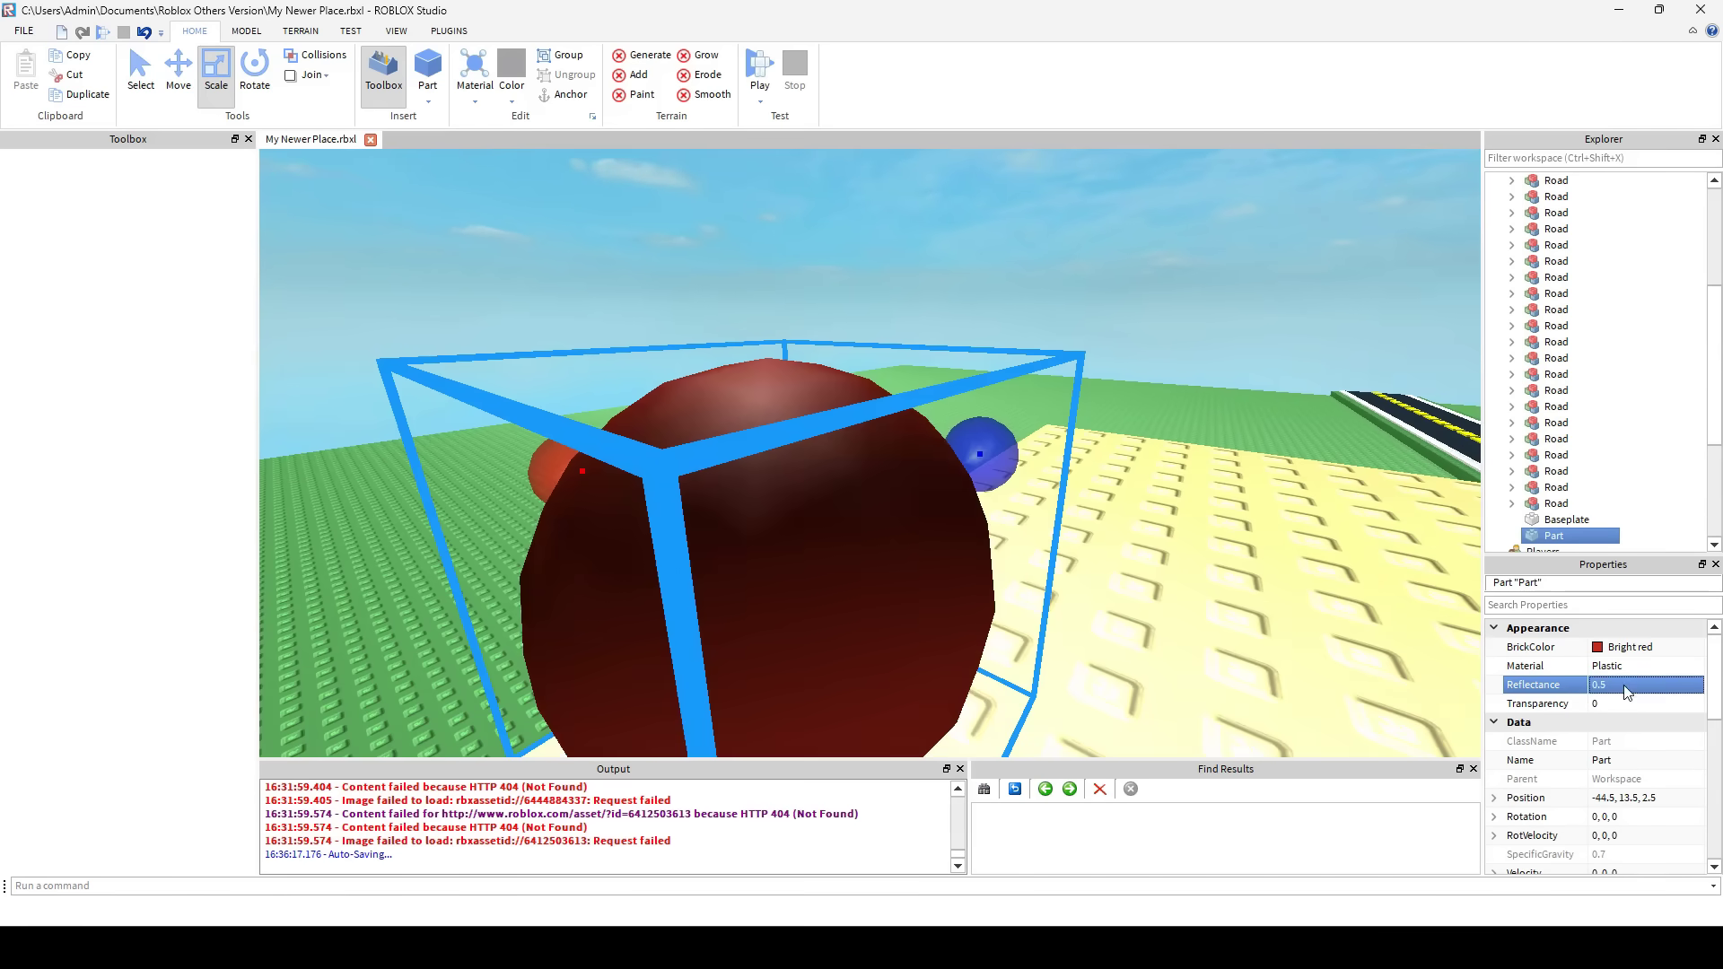
- Move the red ball onto the floor inside the house beside the computer desk and name it Superball
left_click(141, 77)
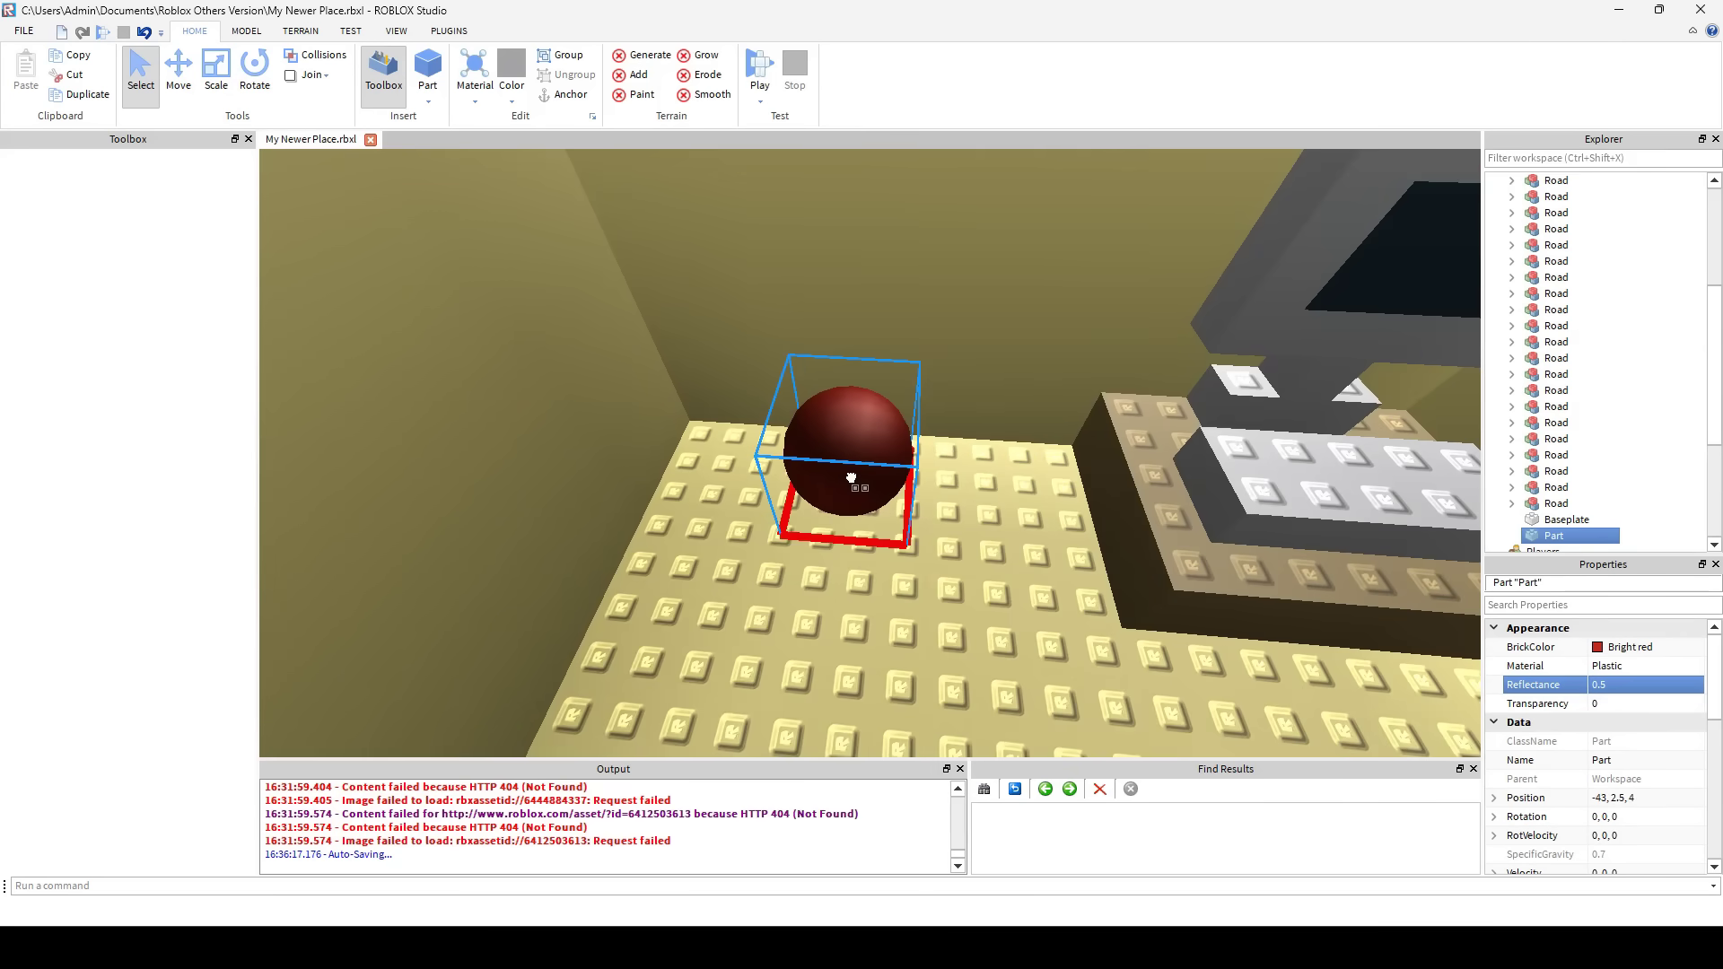
left_click_drag(852, 478, 894, 479)
scroll(1593, 680, "down", 5)
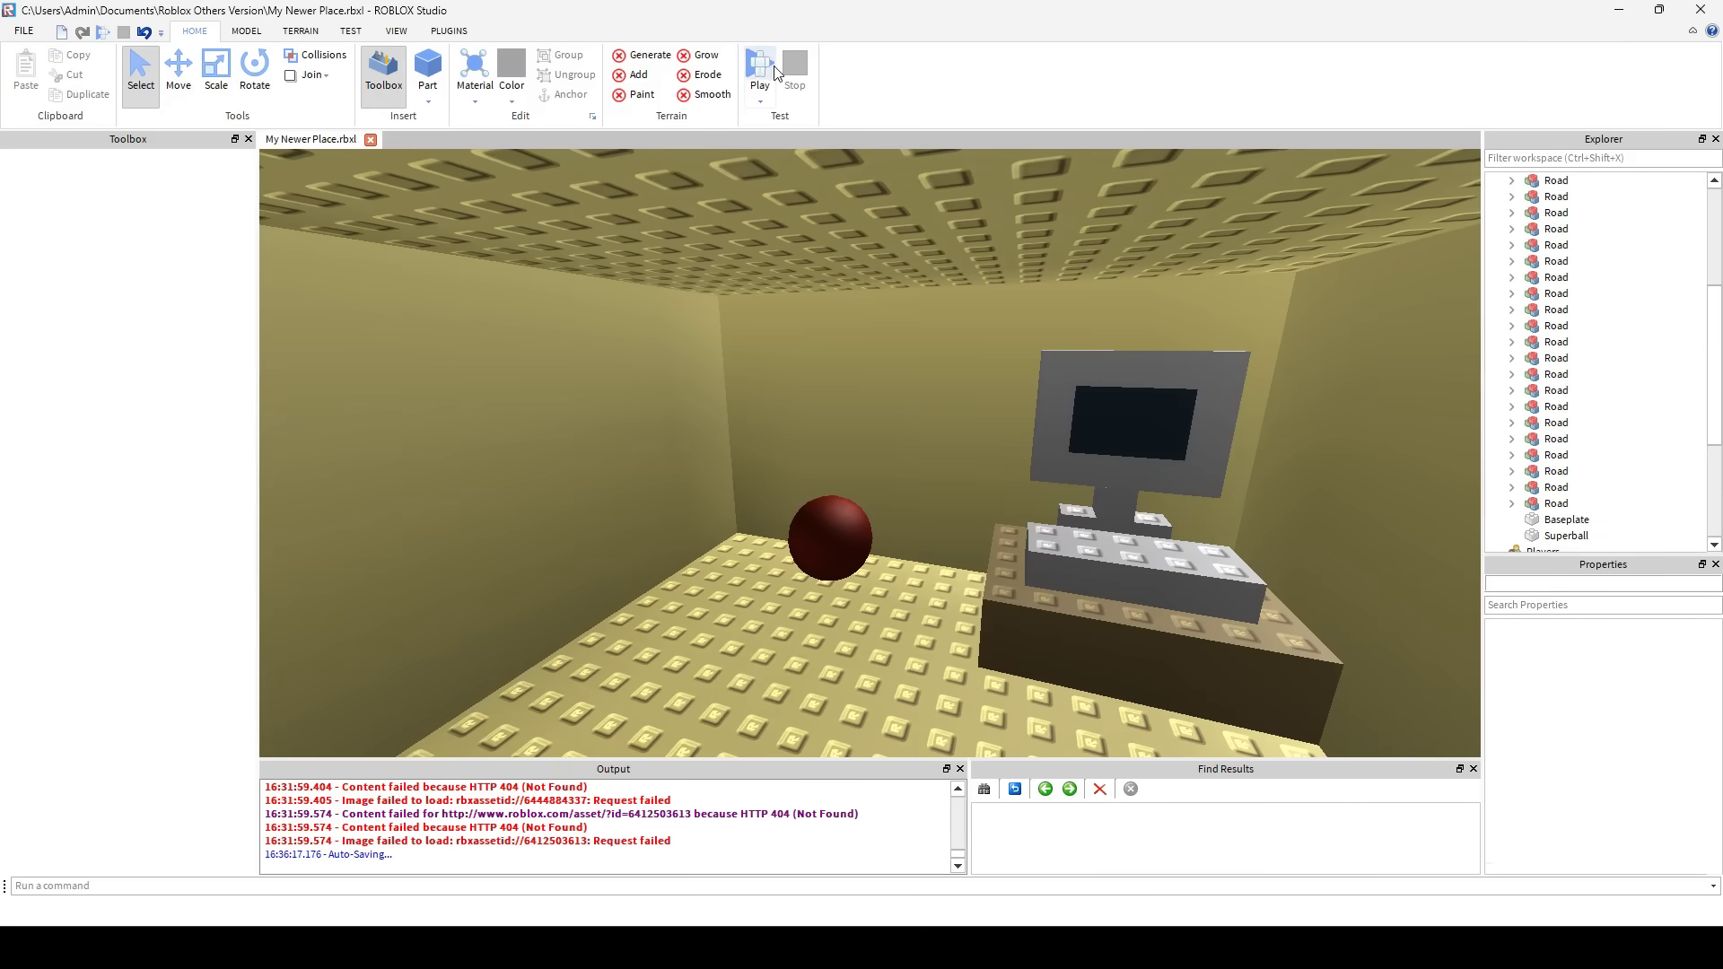
- Start a playtest and spawn a character by running game.Players:CreateLocalPlayer and game.Players.LocalPlayer:LoadCharacter() as commands
left_click(767, 86)
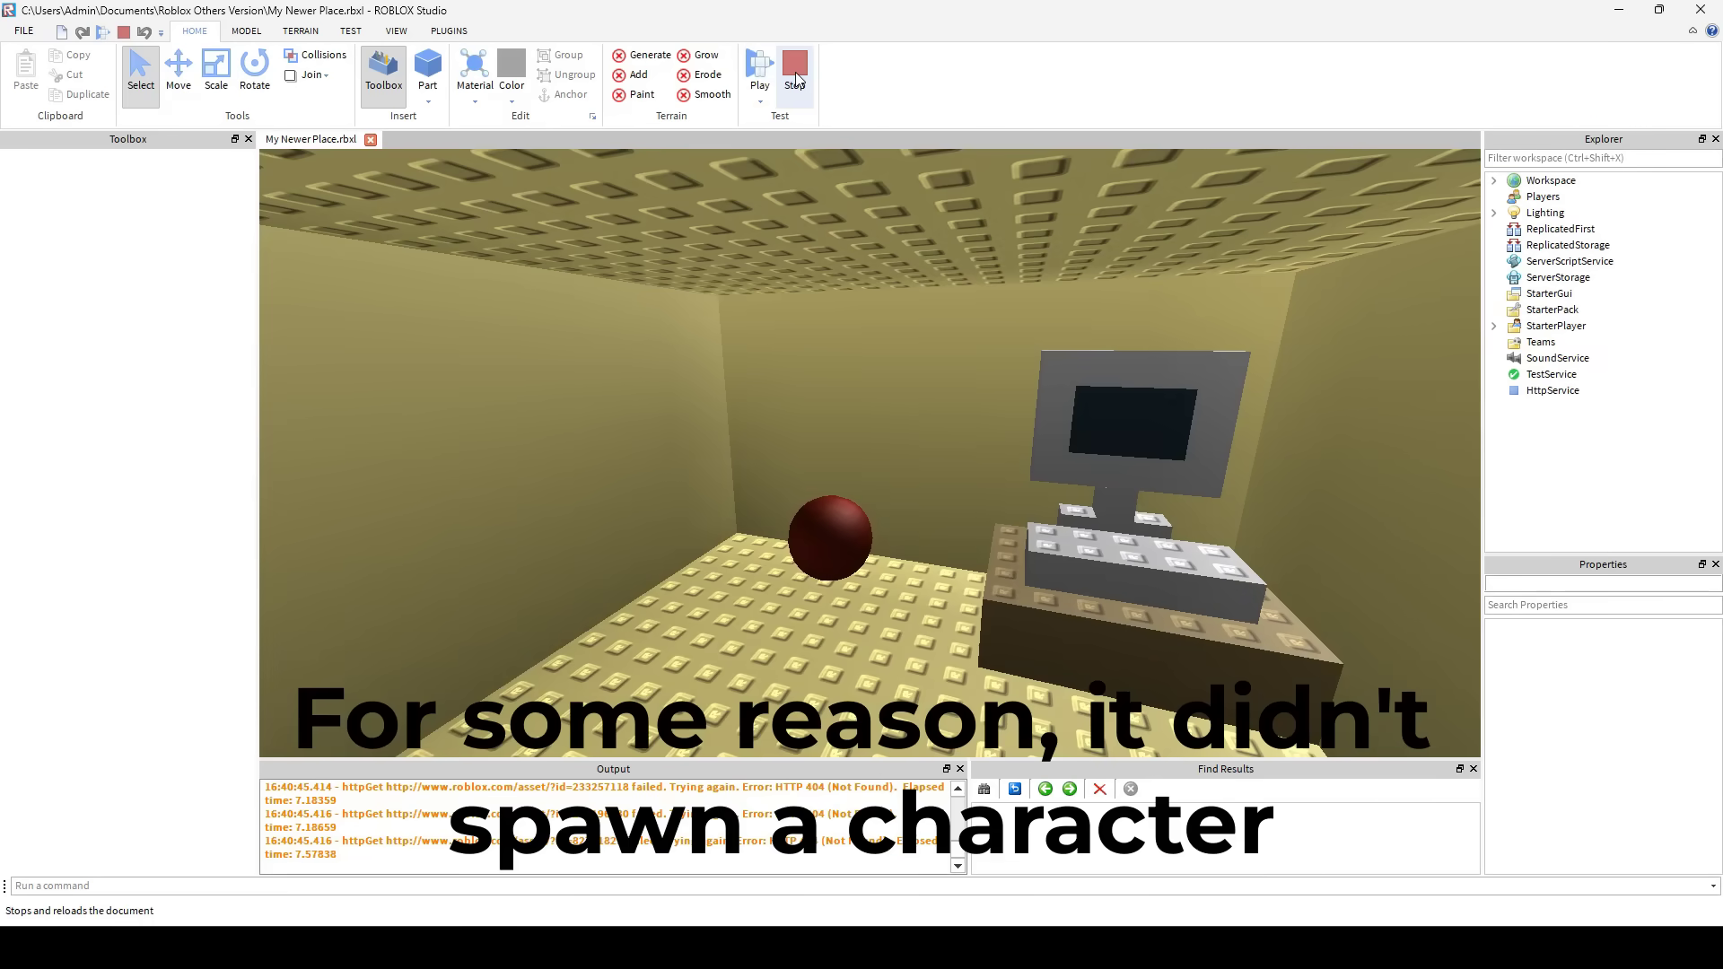
left_click(797, 82)
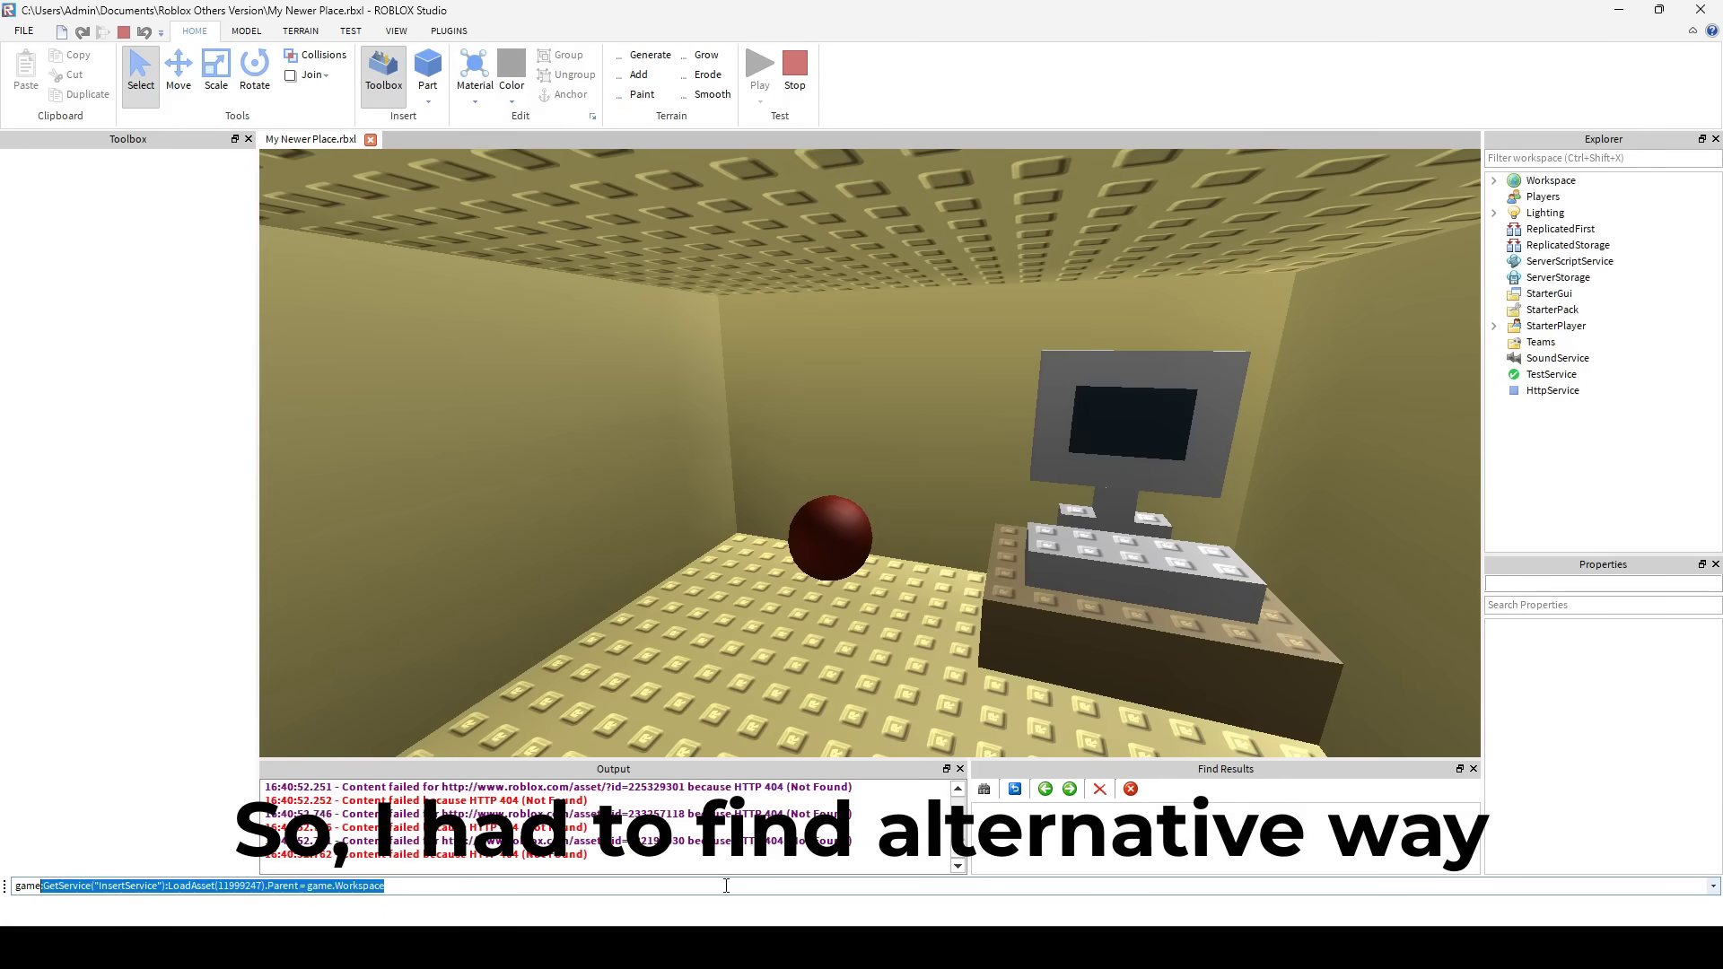
key("Return")
key("BackSpace")
key("BackSpace")
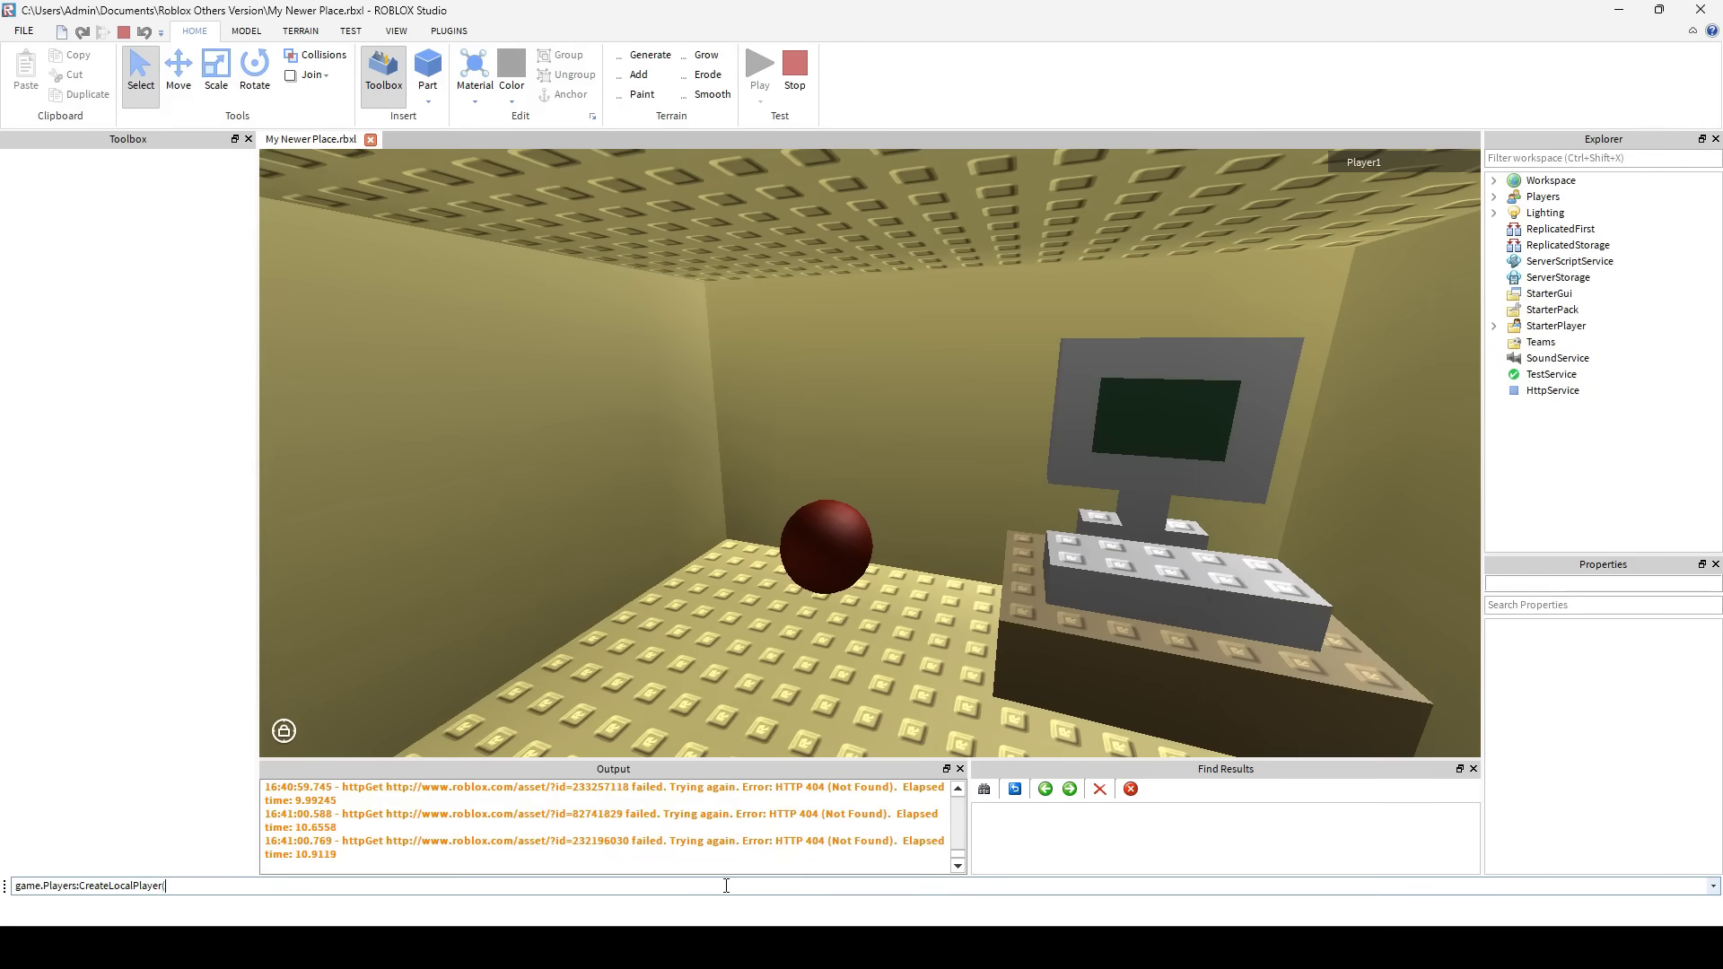
key("Return")
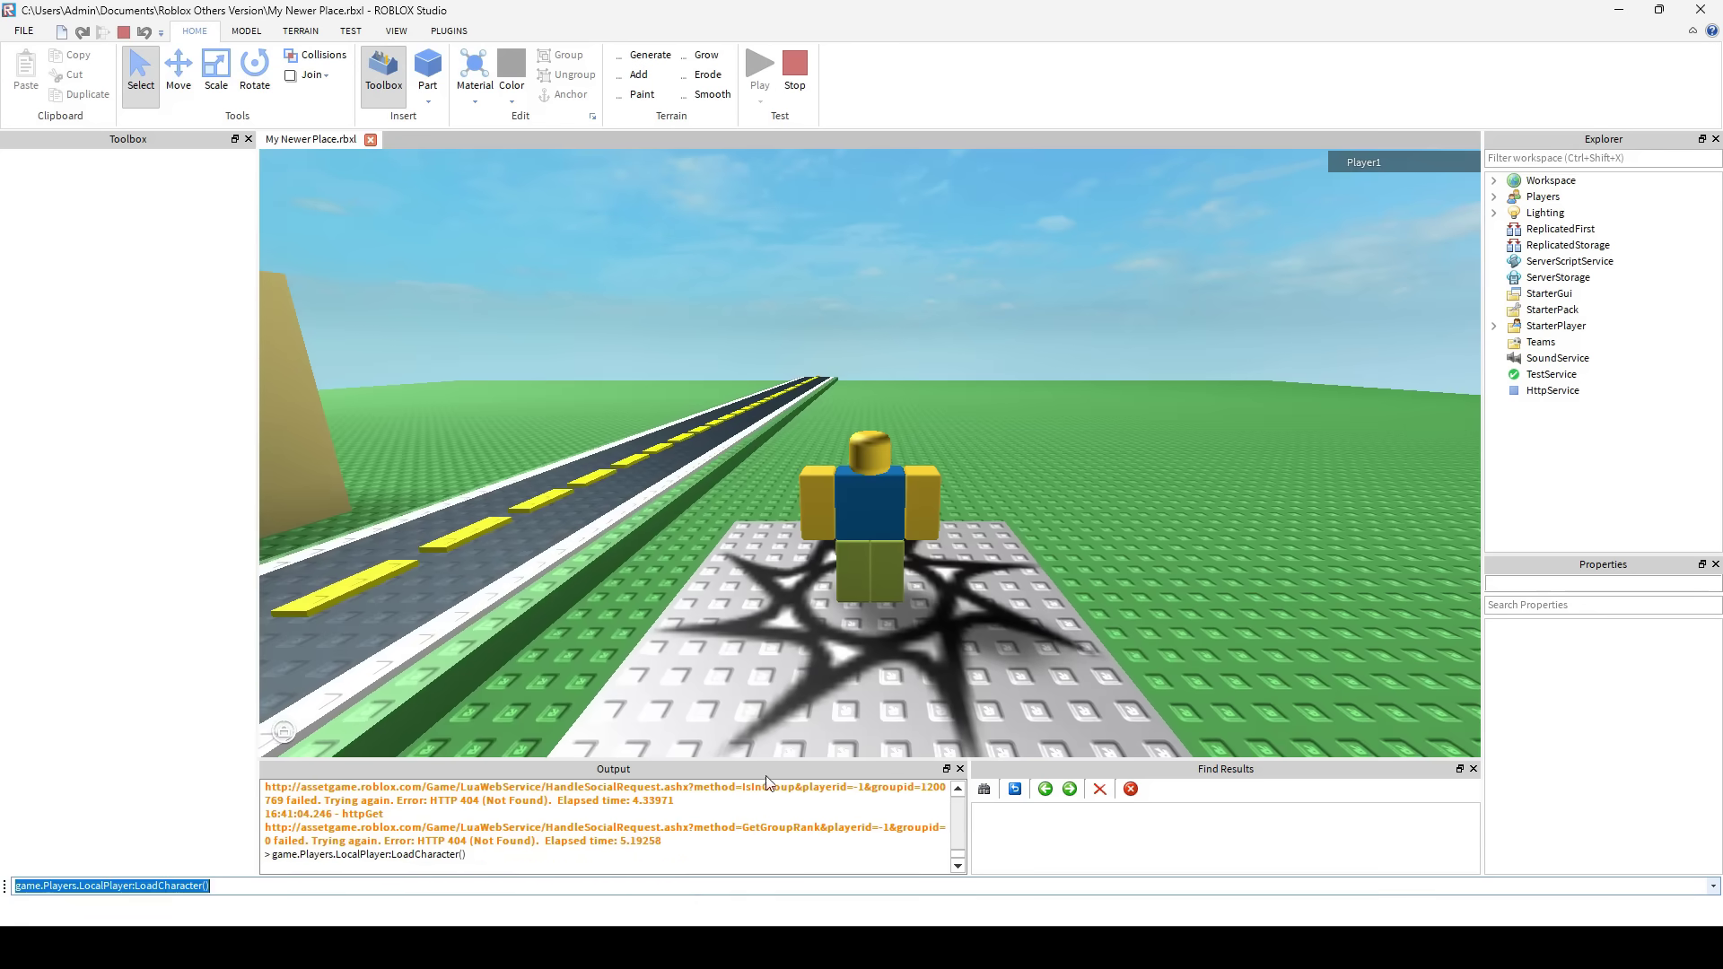
- Walk the character across the road into the house, inspect the computer's colour-changing screen up close, and stop the playtest
left_click(878, 475)
key("a")
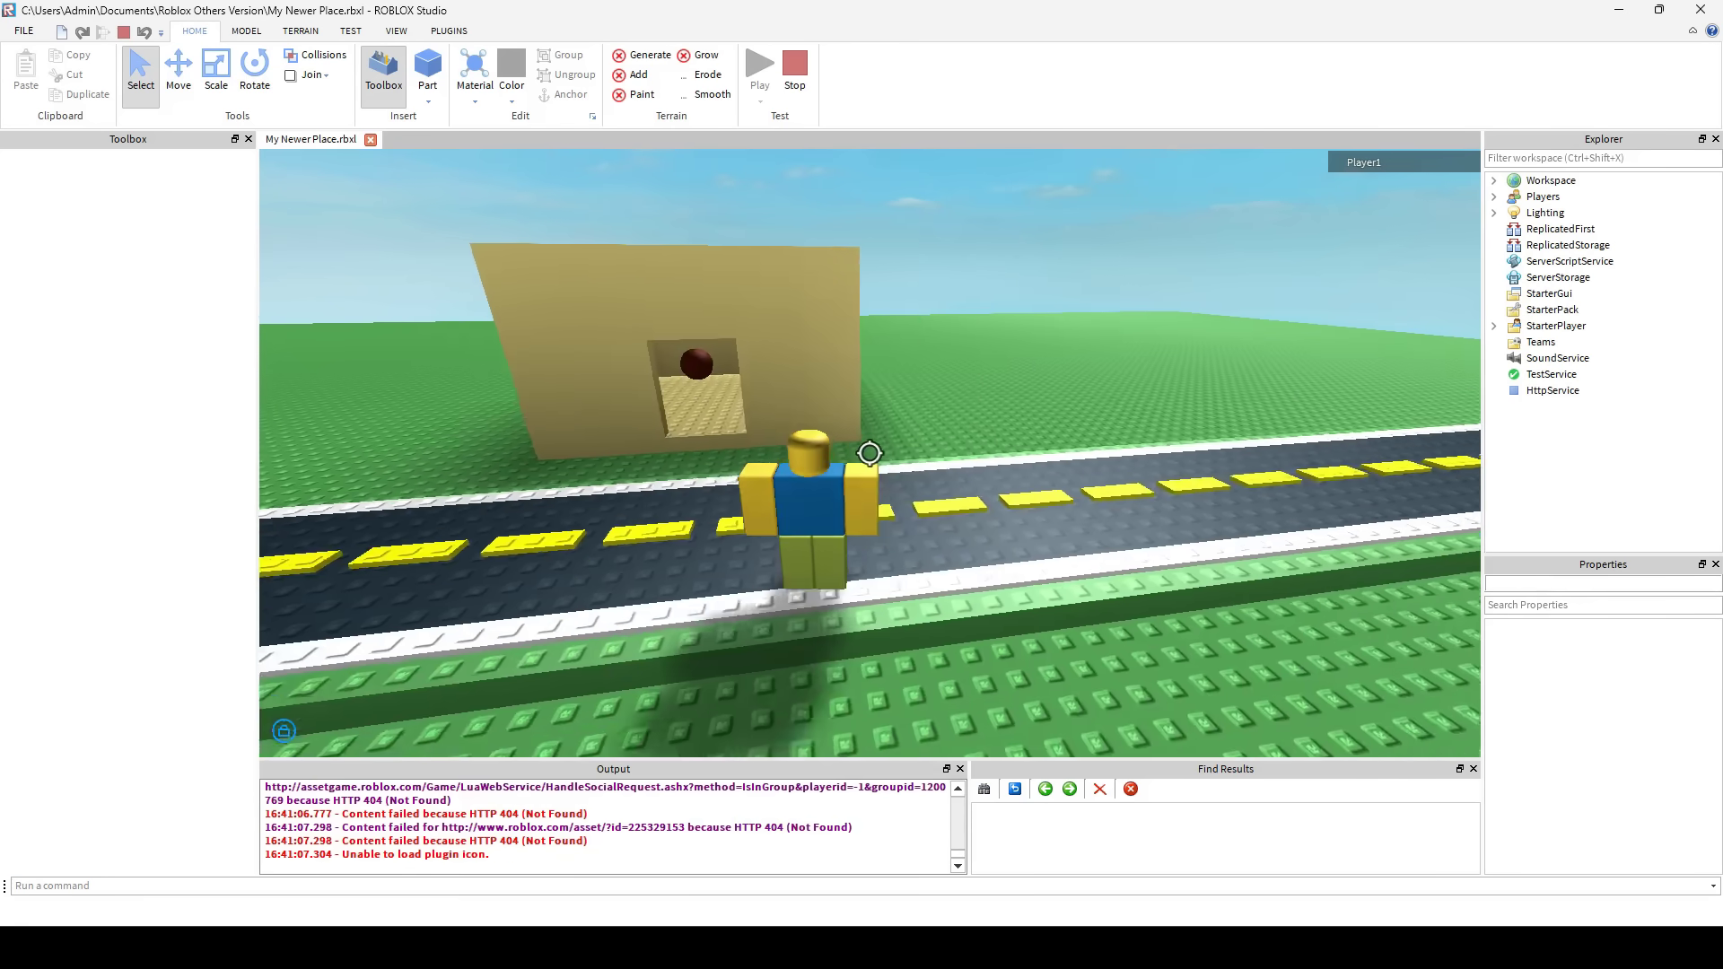
key("w")
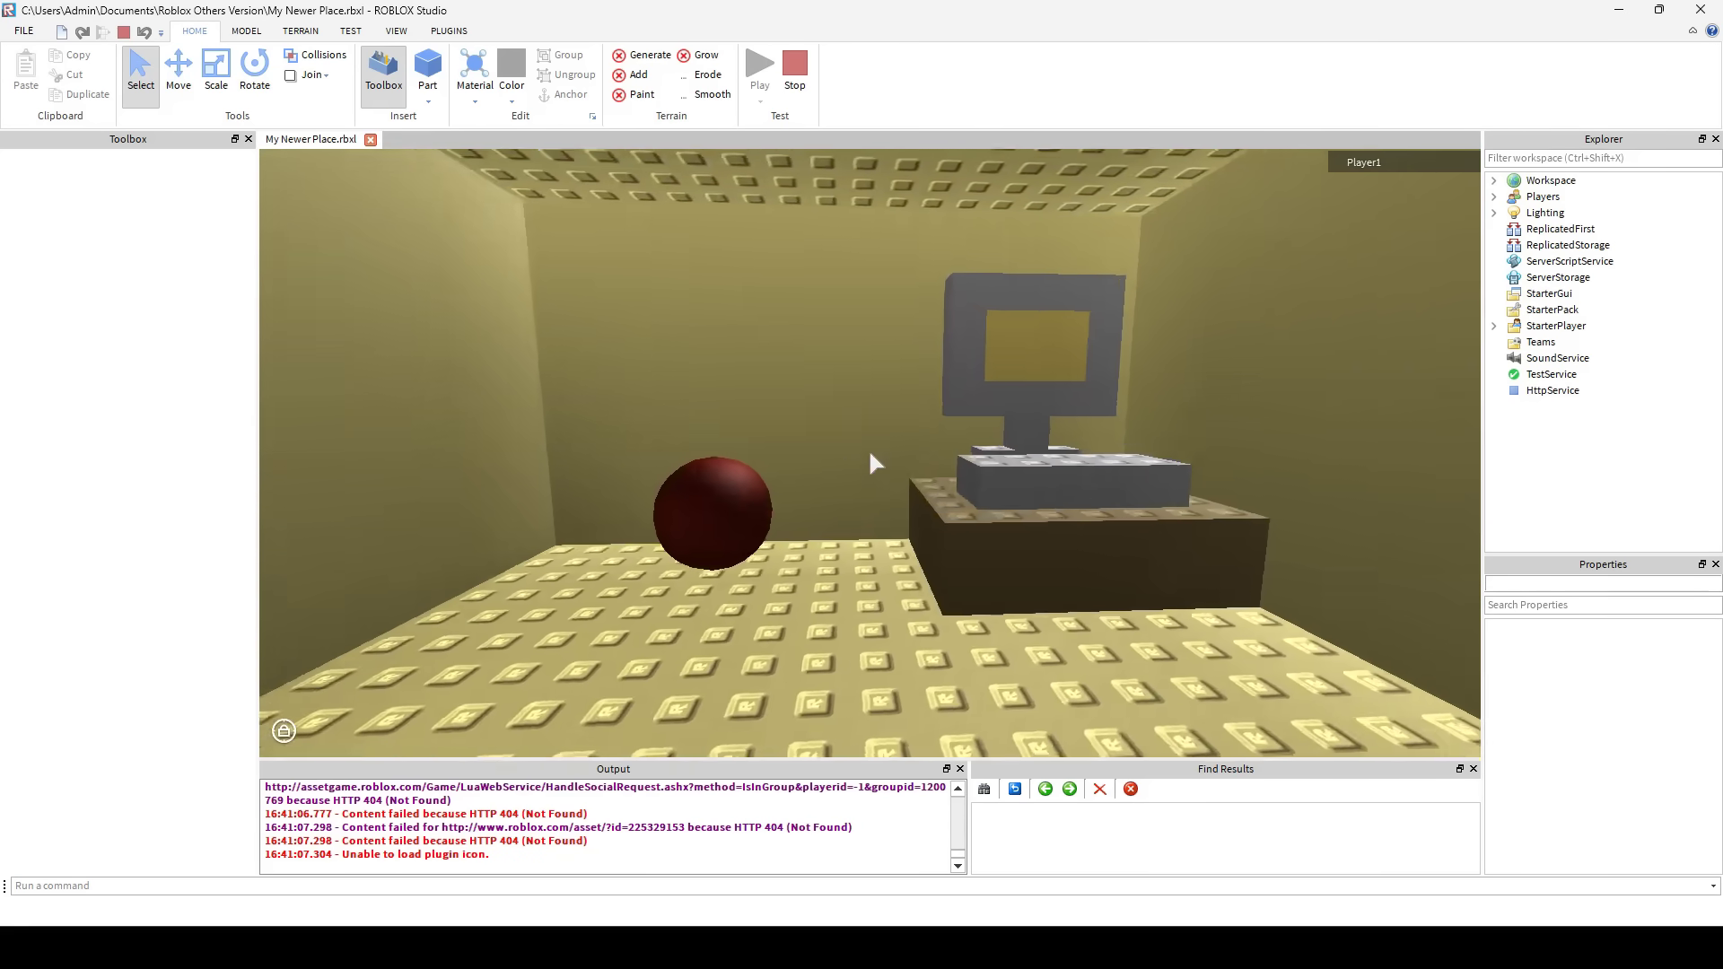
key("w")
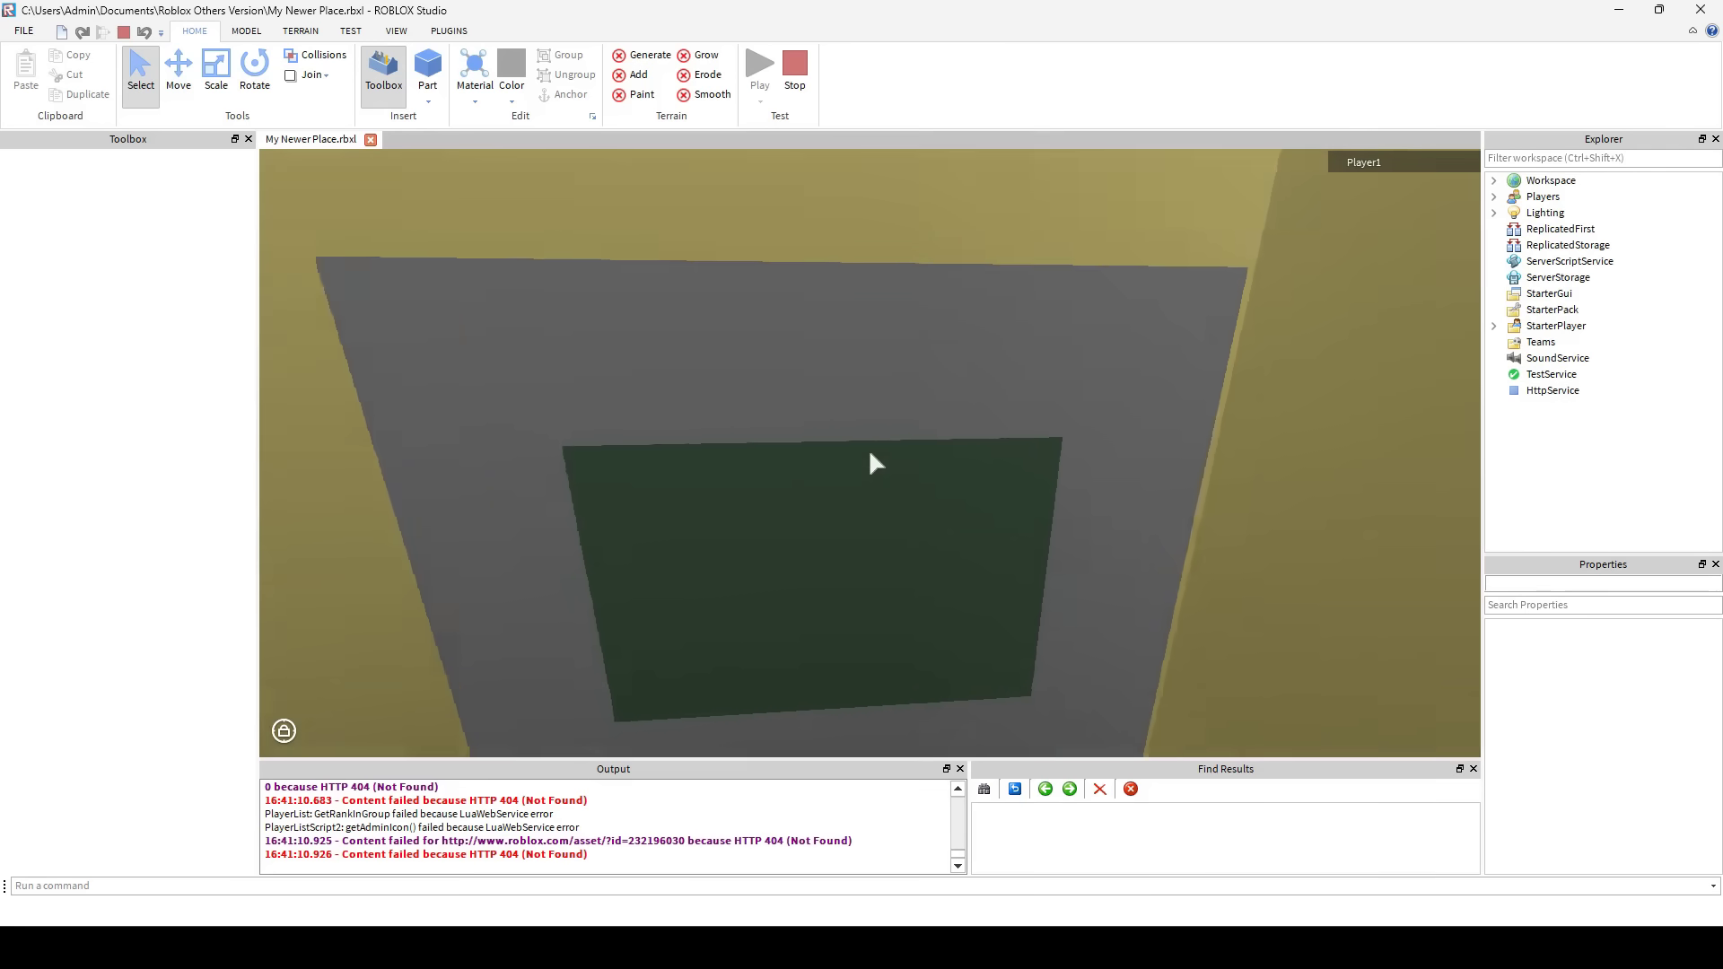
key("shift")
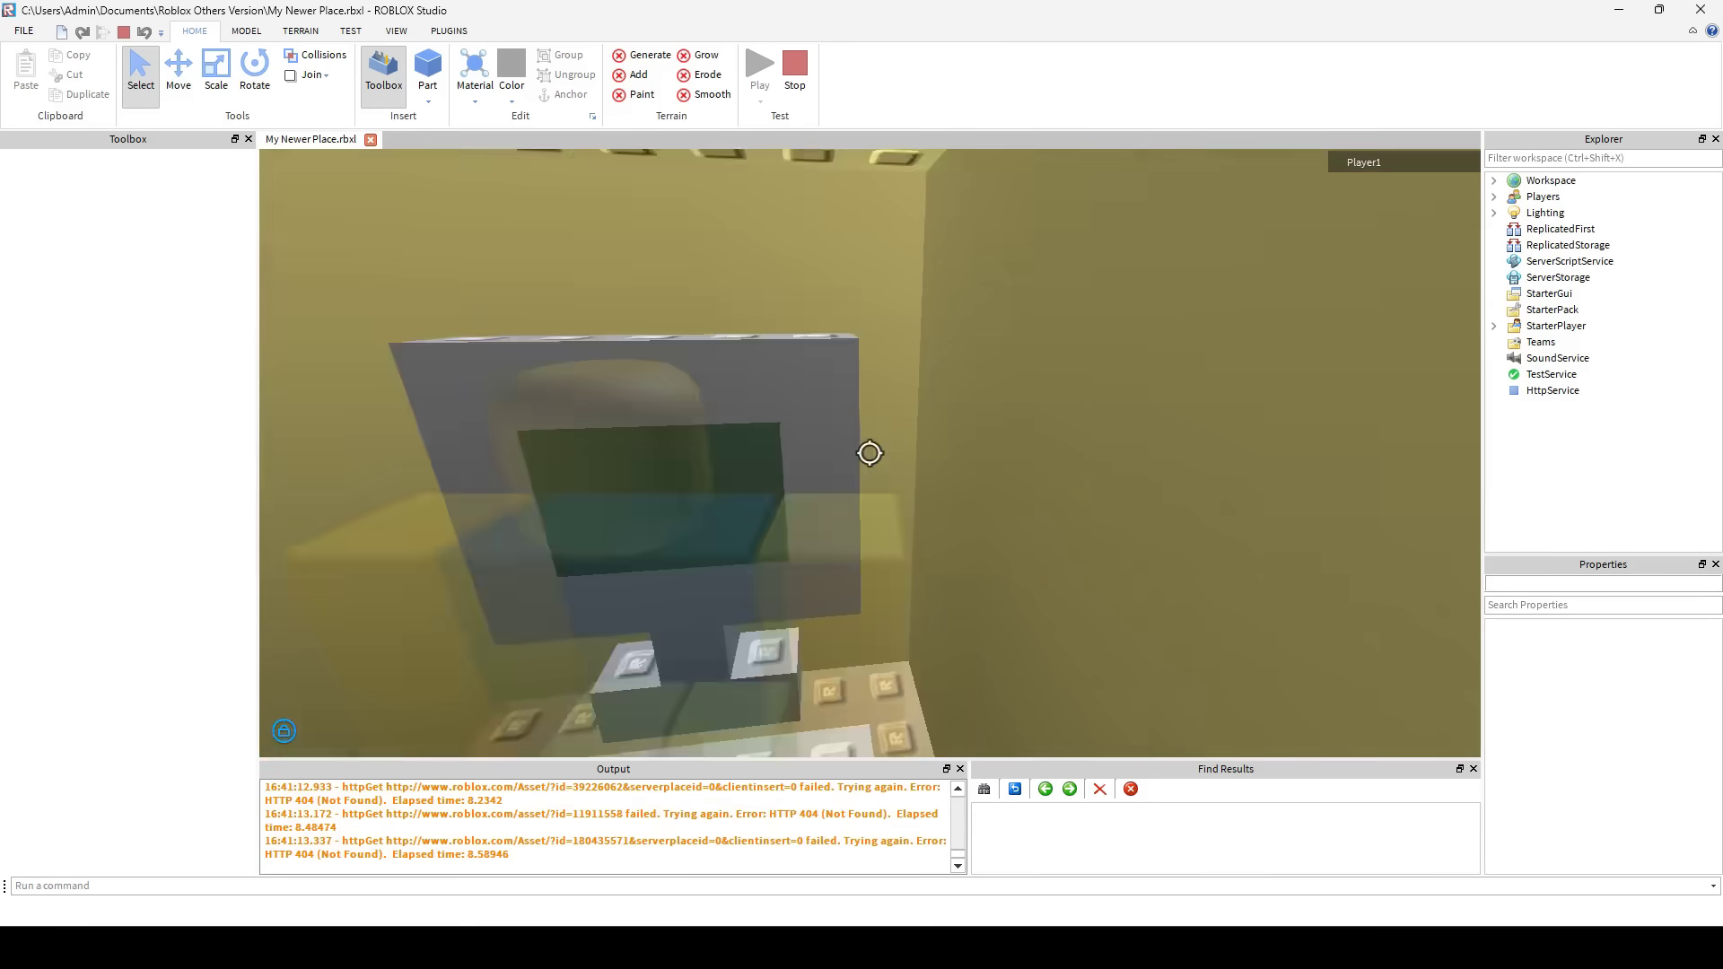
key("shift")
key("s")
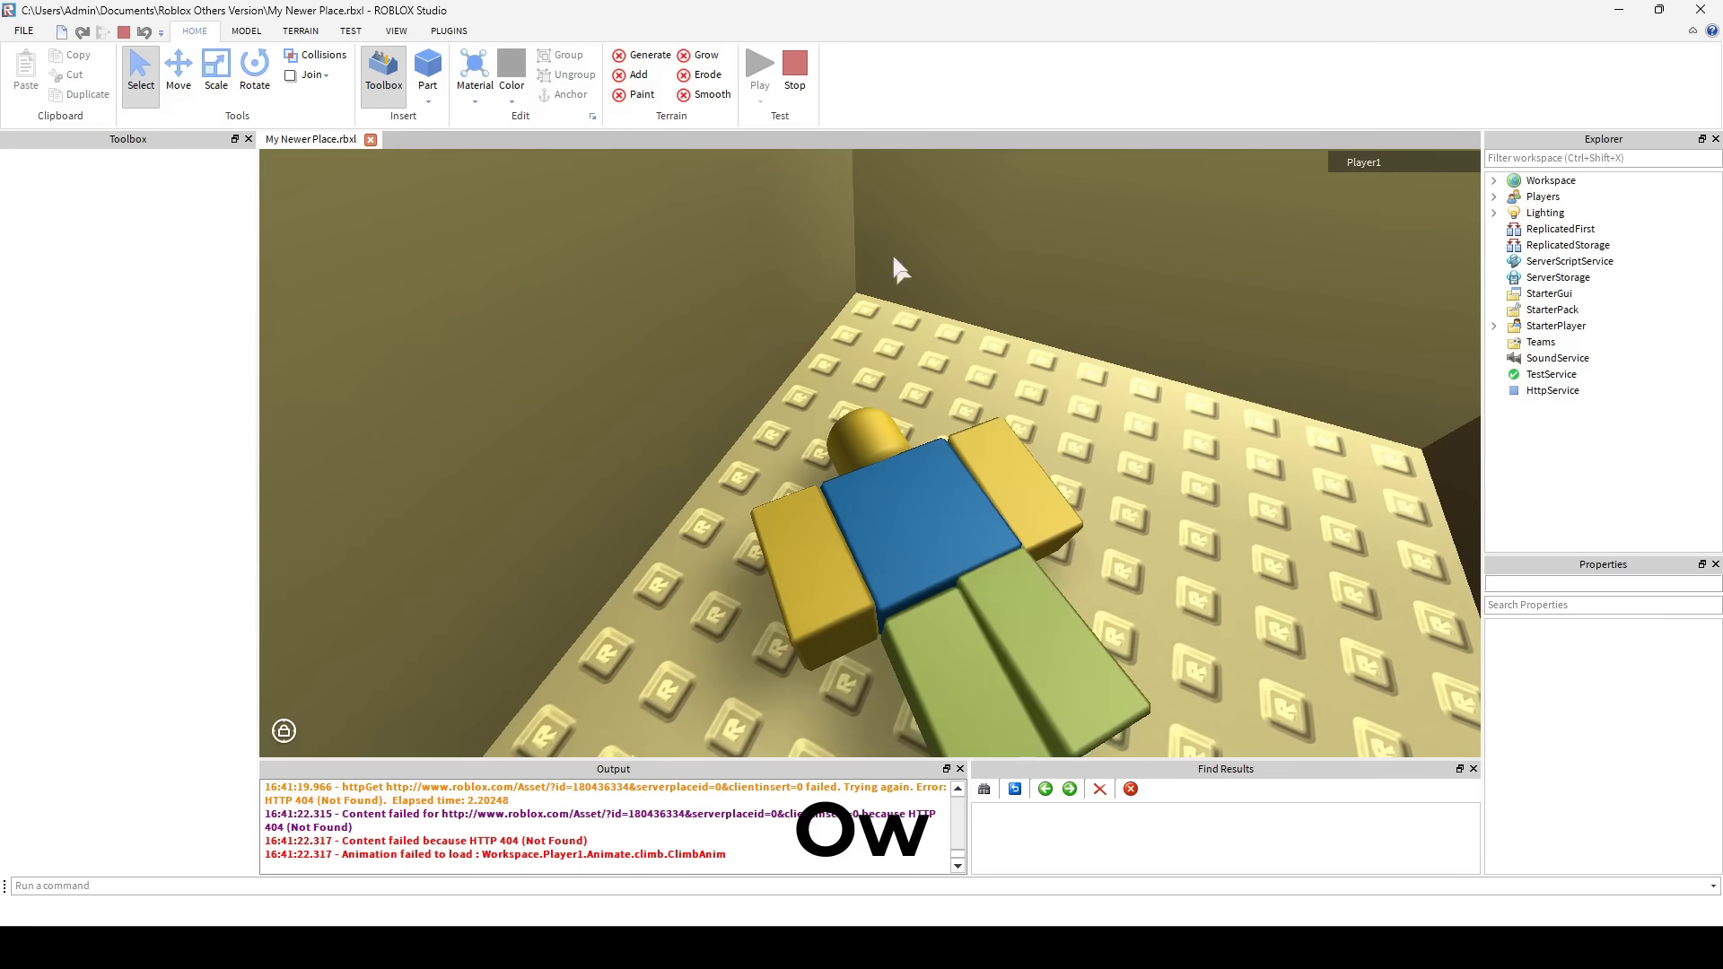
left_click(793, 90)
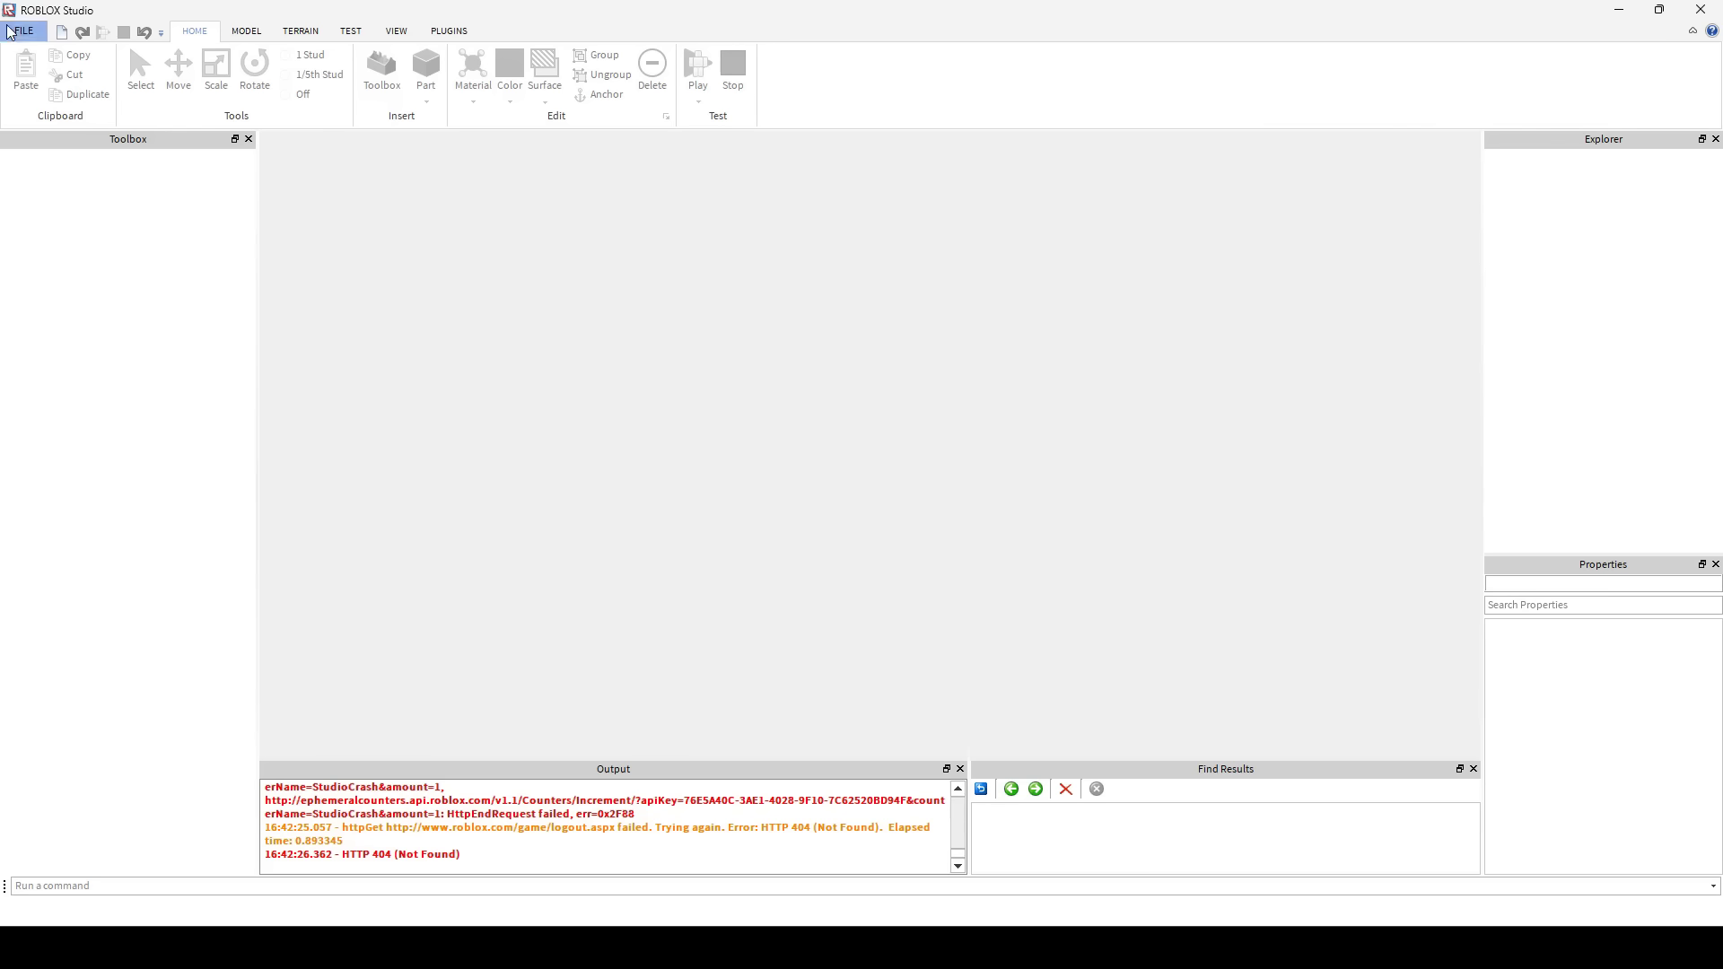
- Open My Newer Place.rbxl in the older Studio version and activate the Move tool for the orange desk inside the house
left_click(12, 32)
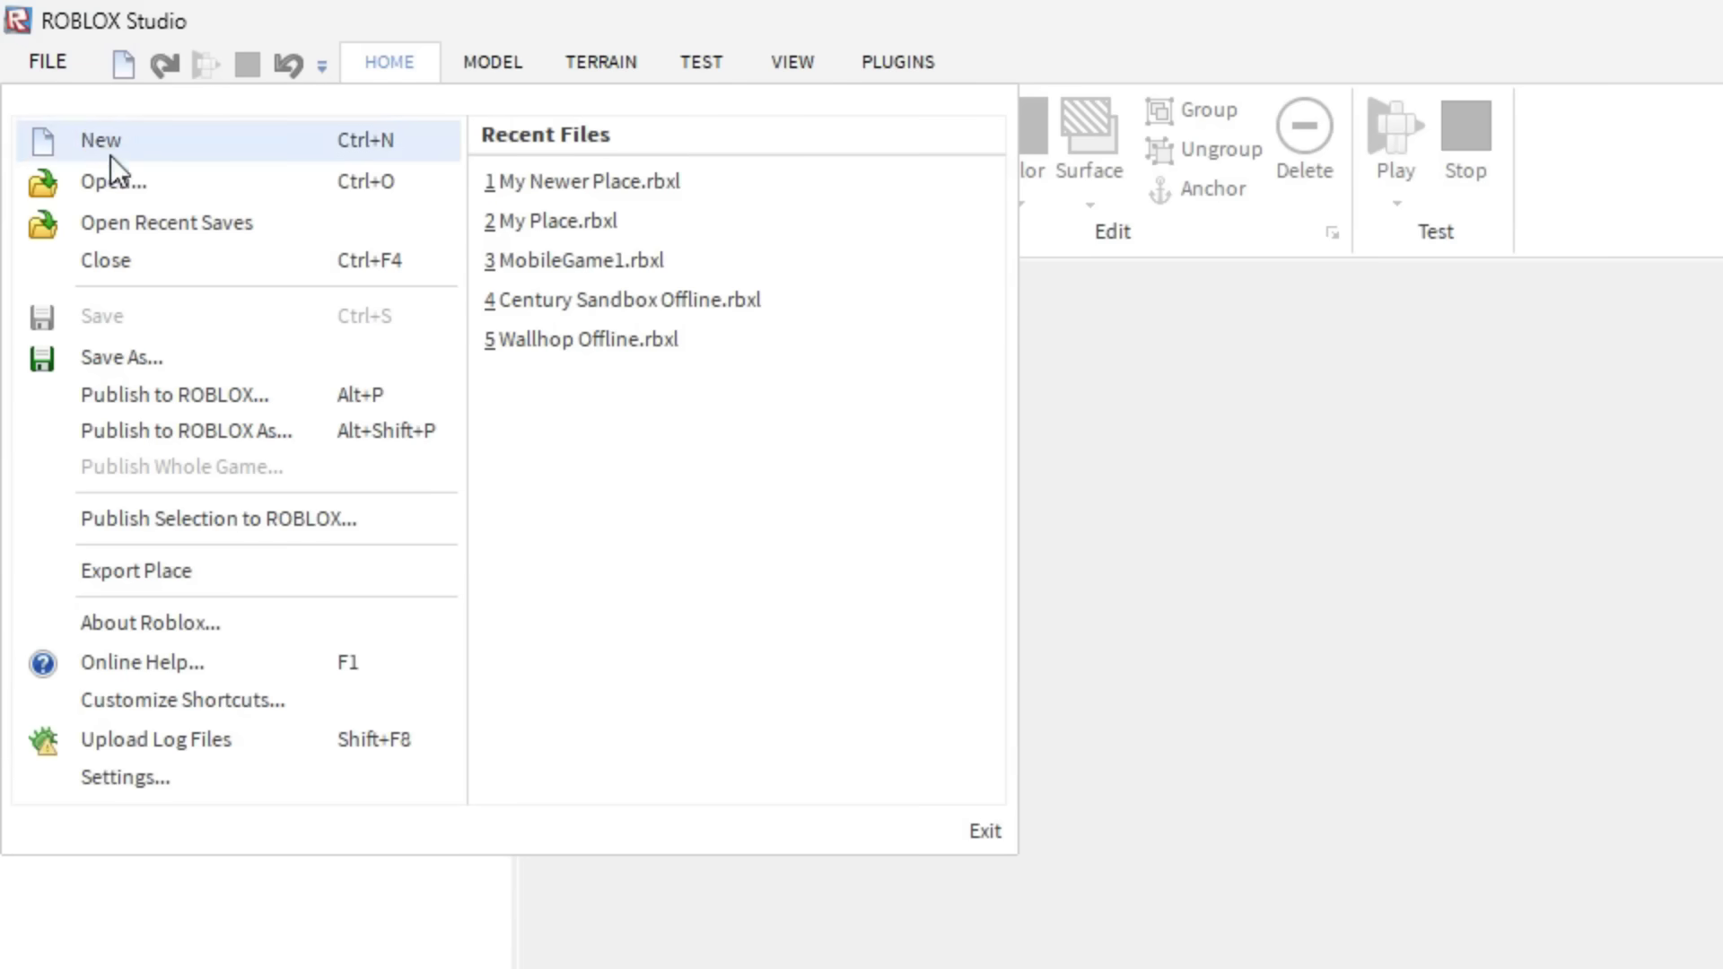
left_click(122, 180)
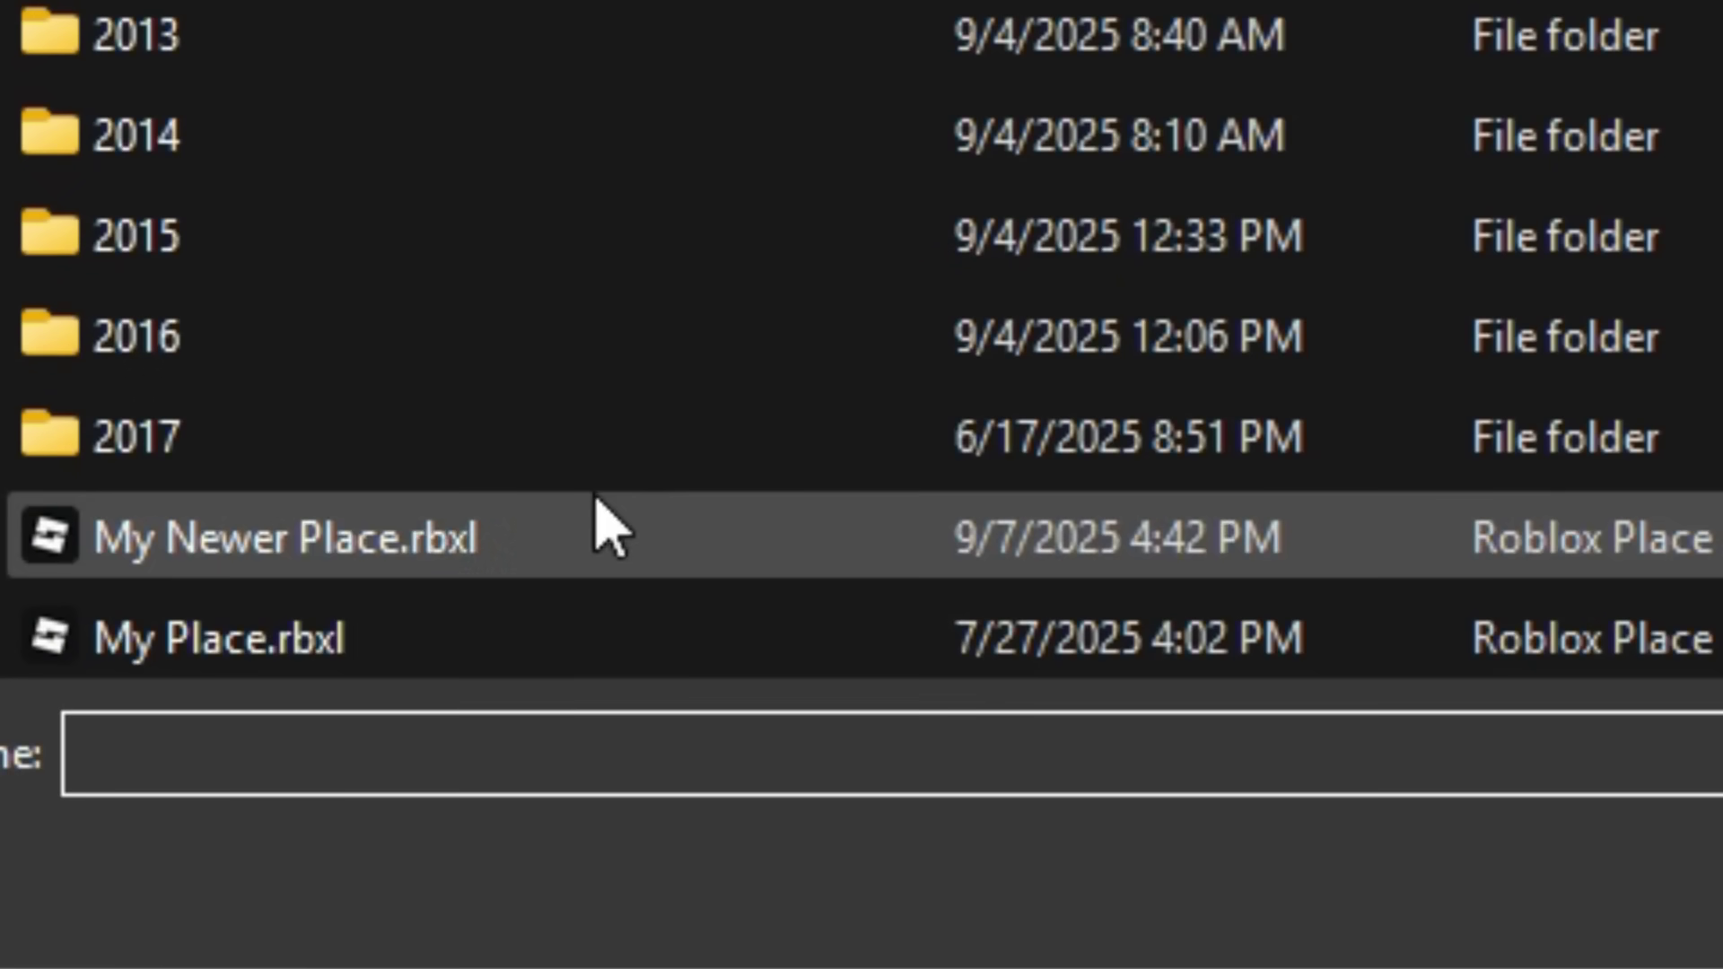
double_click(603, 537)
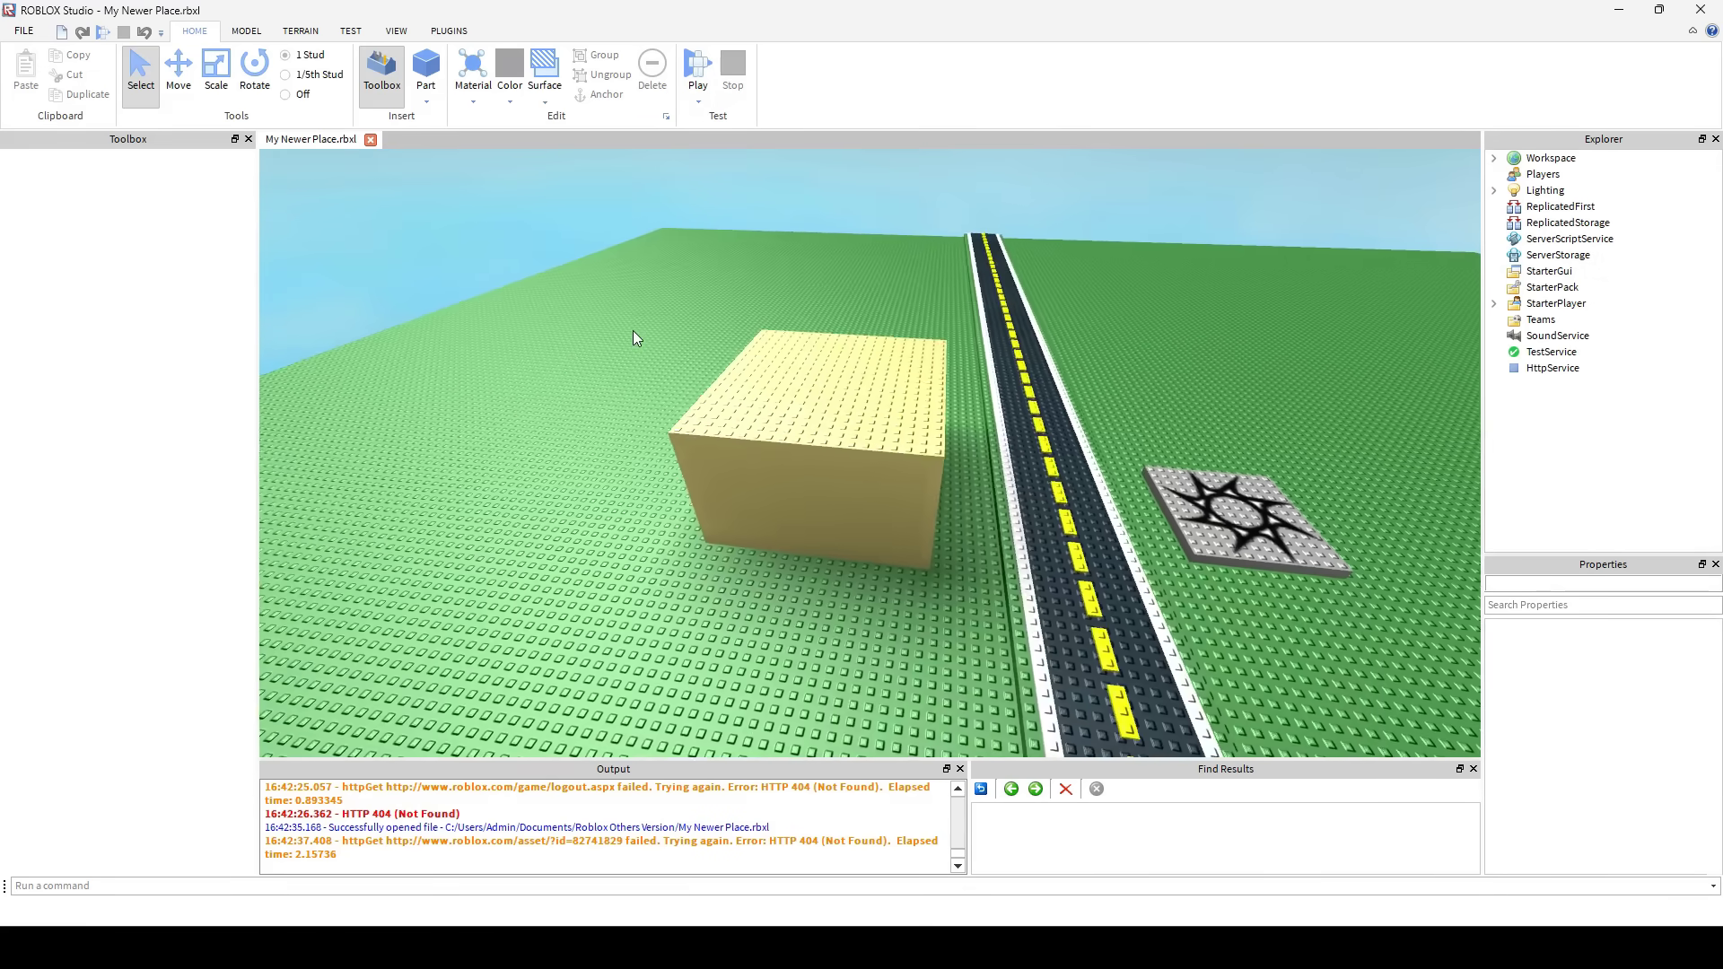
right_click_drag(632, 337, 1015, 398)
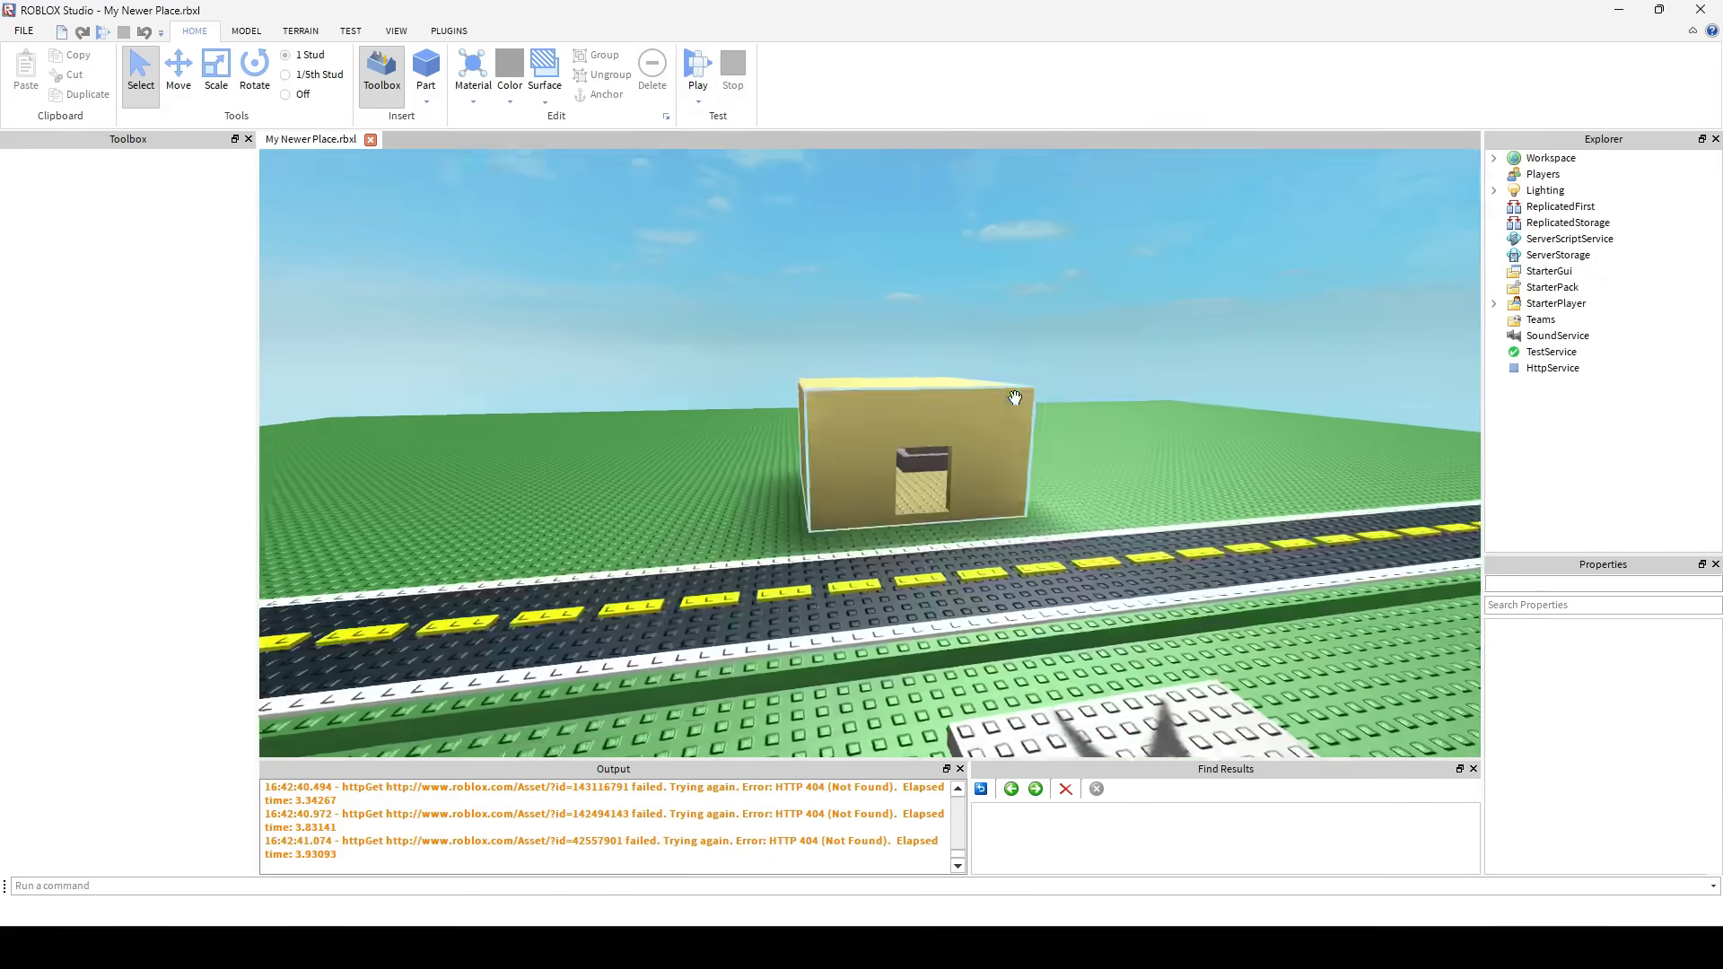
scroll(1014, 398, "up", 5)
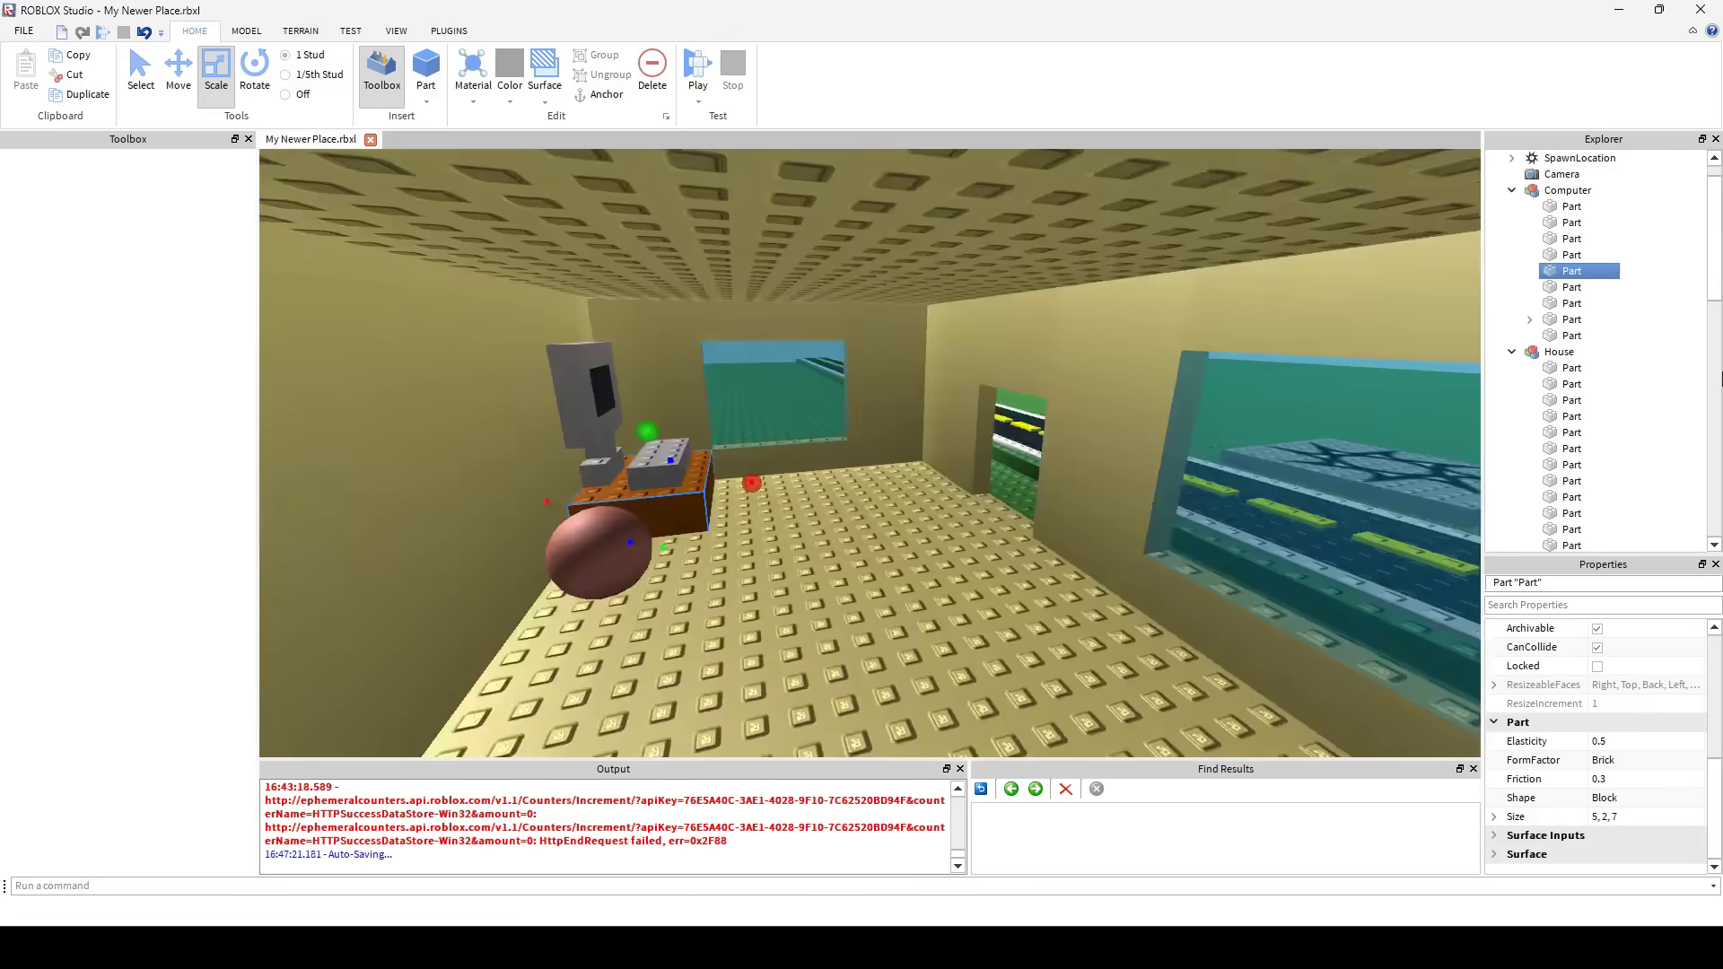
left_click(177, 105)
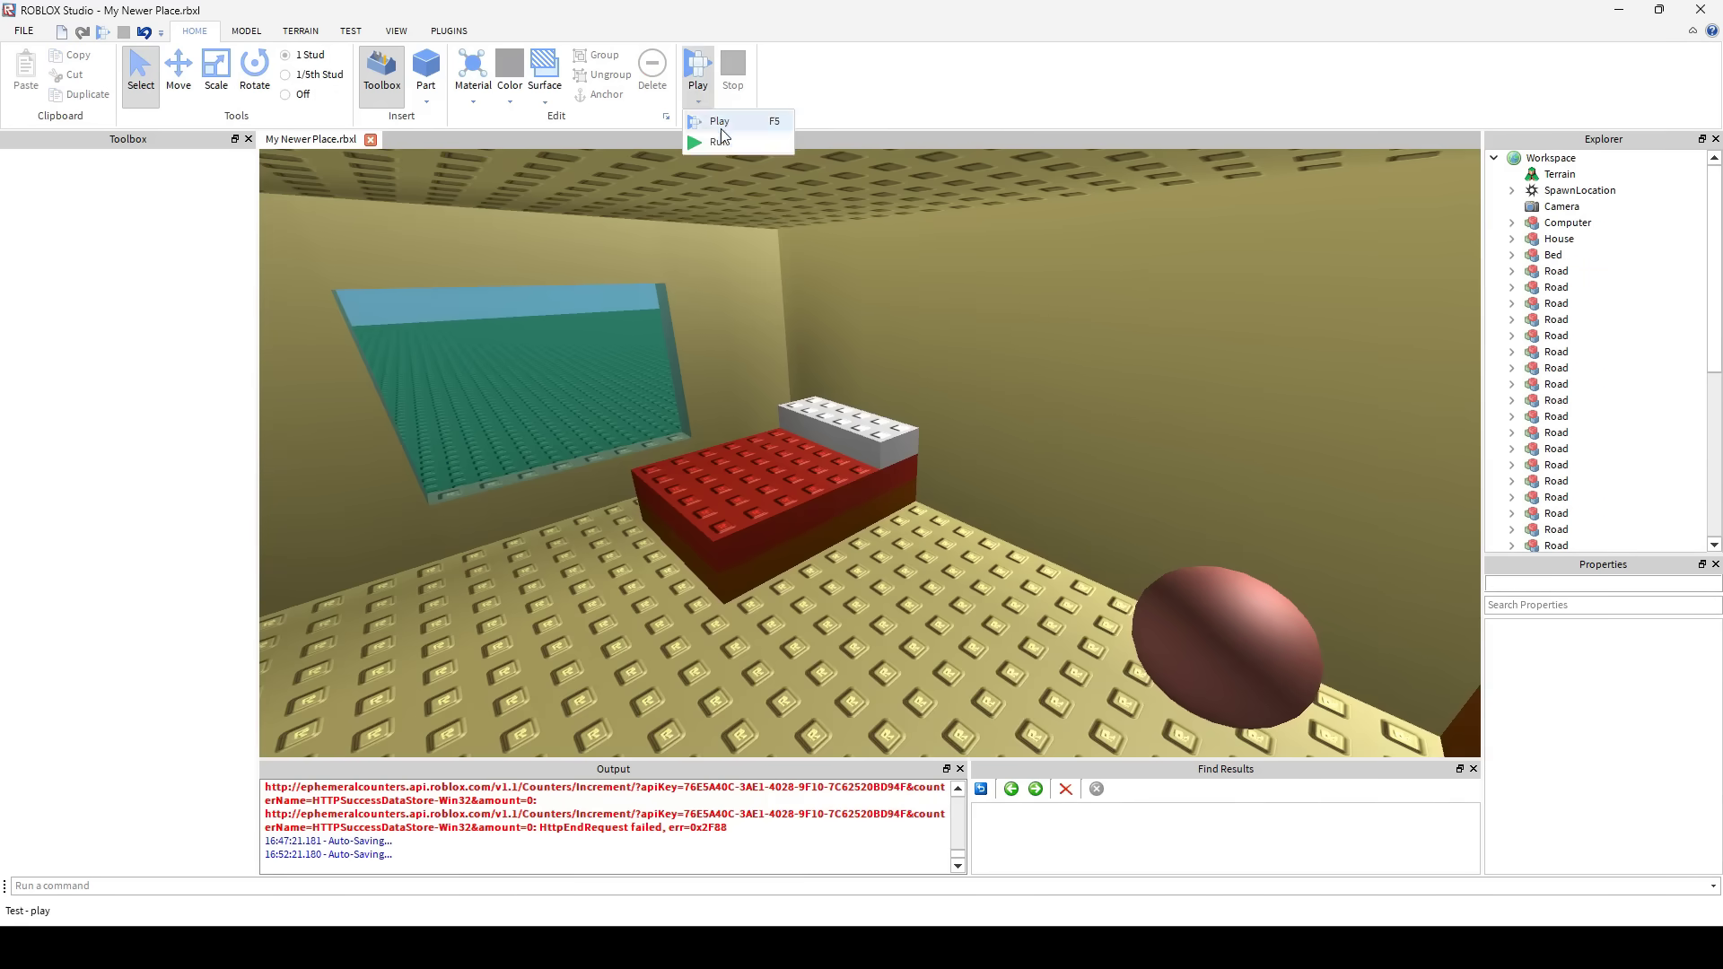
- Start a playtest, spawn the character with game.Players.LocalPlayer:LoadCharacter(), and walk it across the road into the house
left_click(720, 130)
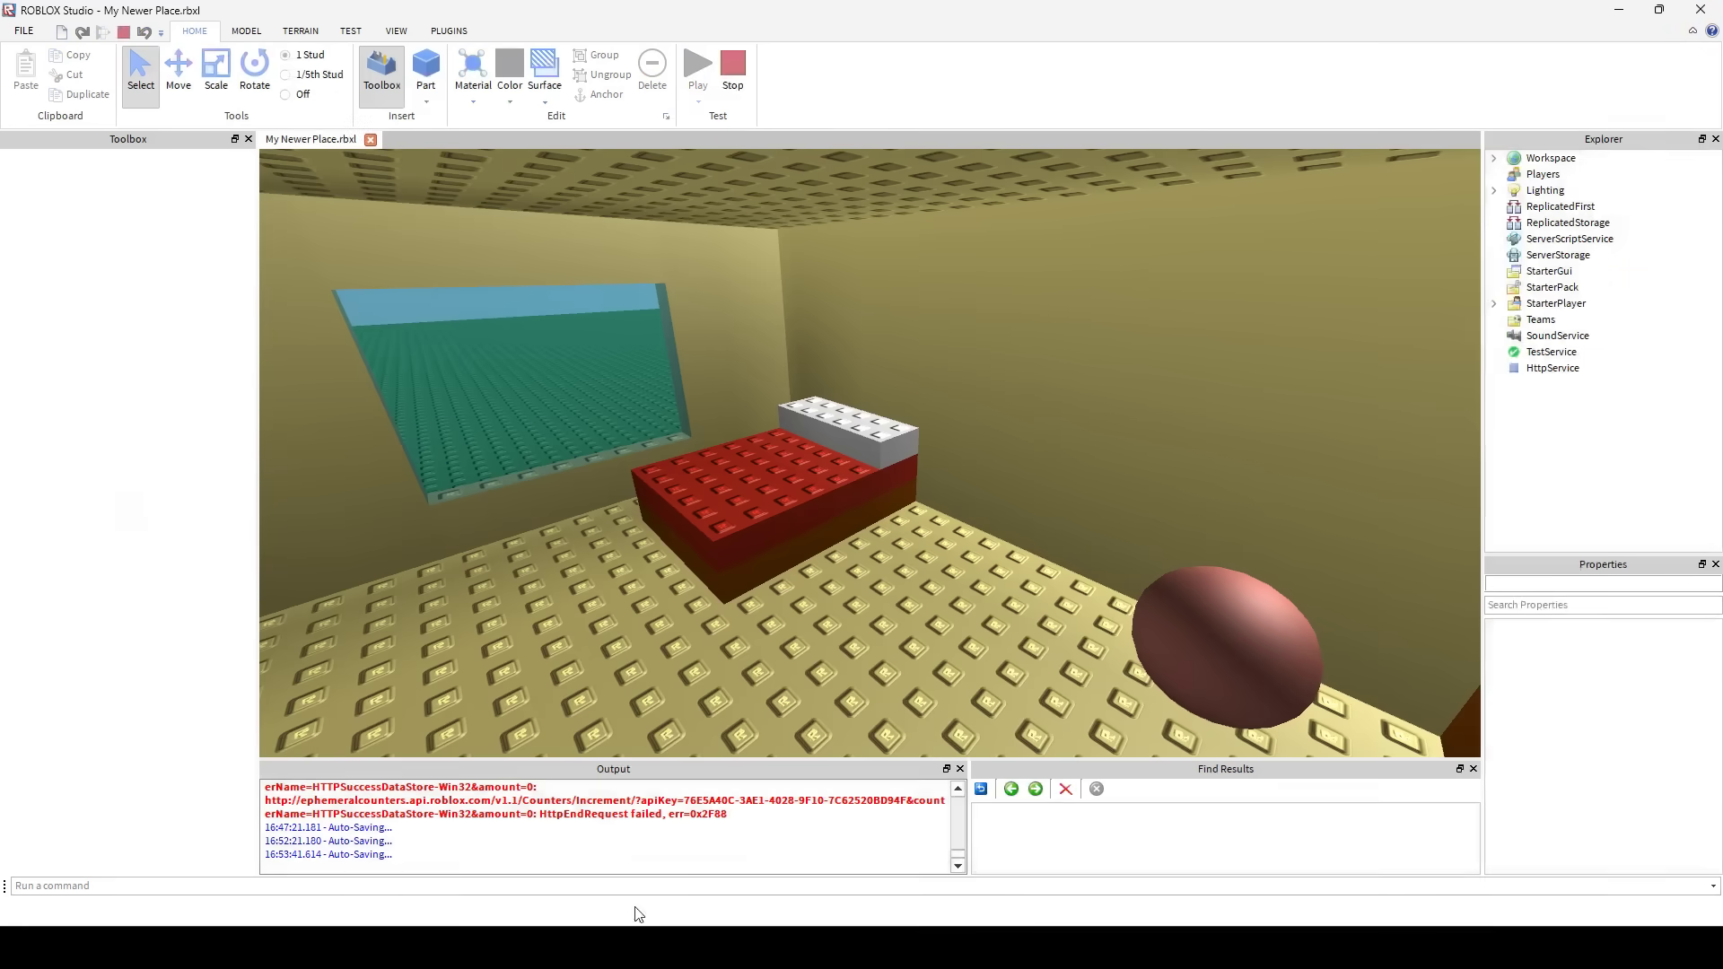
key("Return")
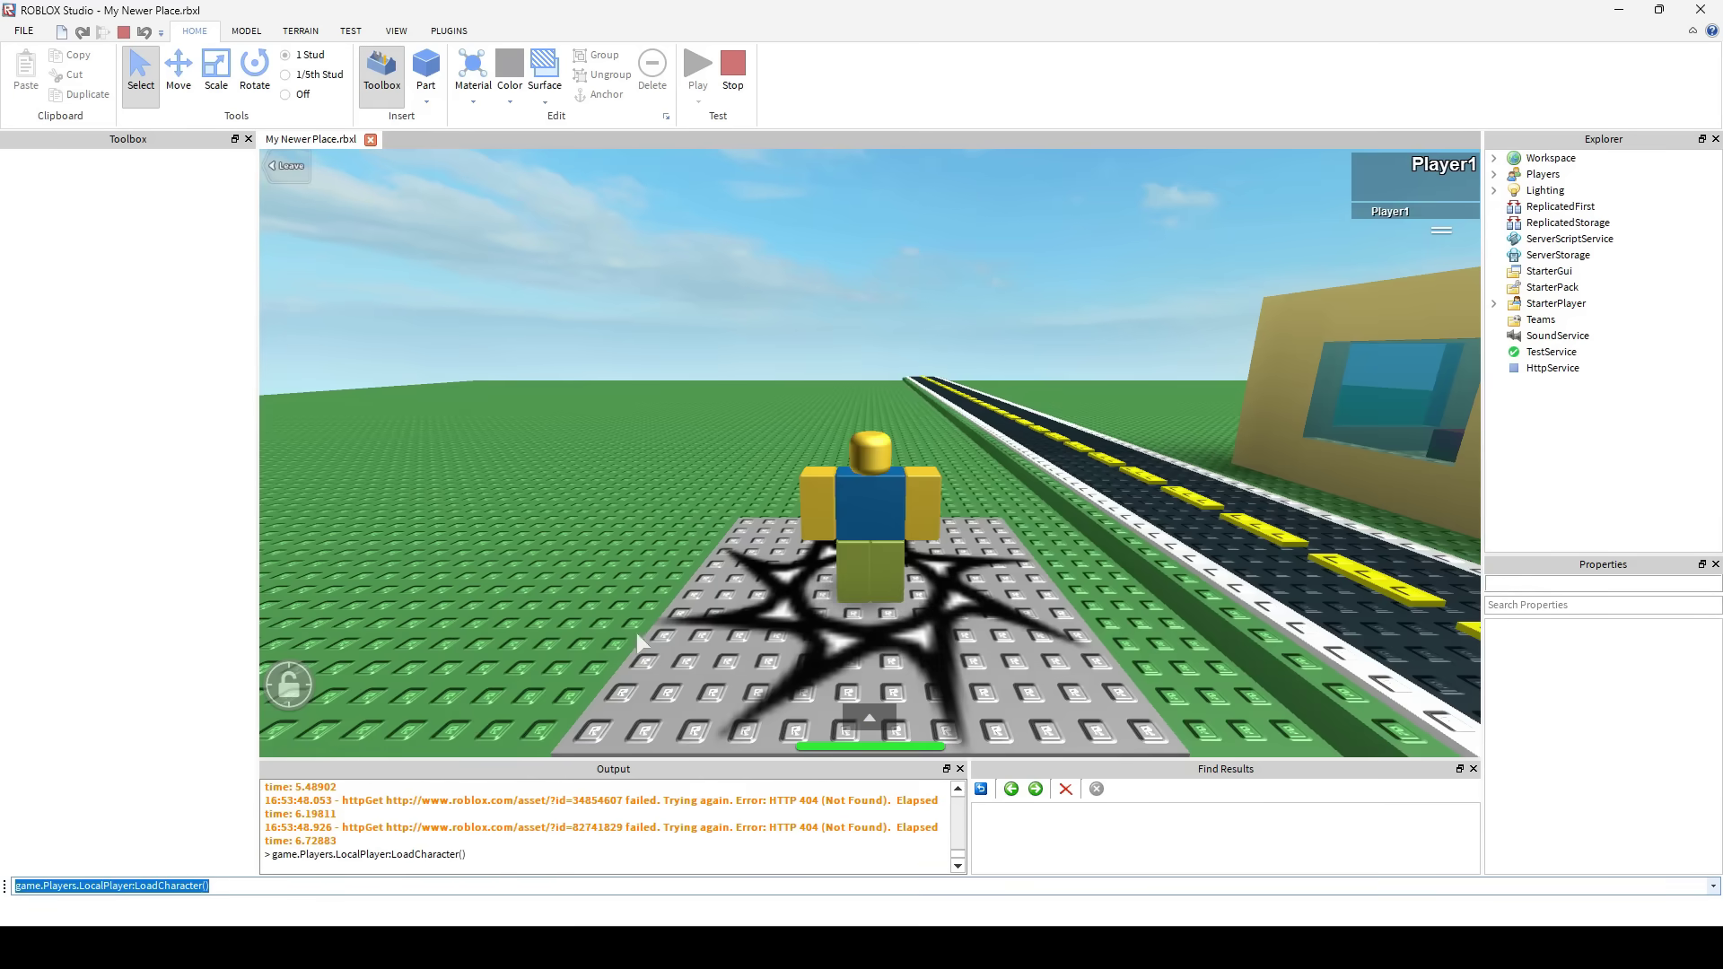
left_click(685, 515)
key("Left")
key("w")
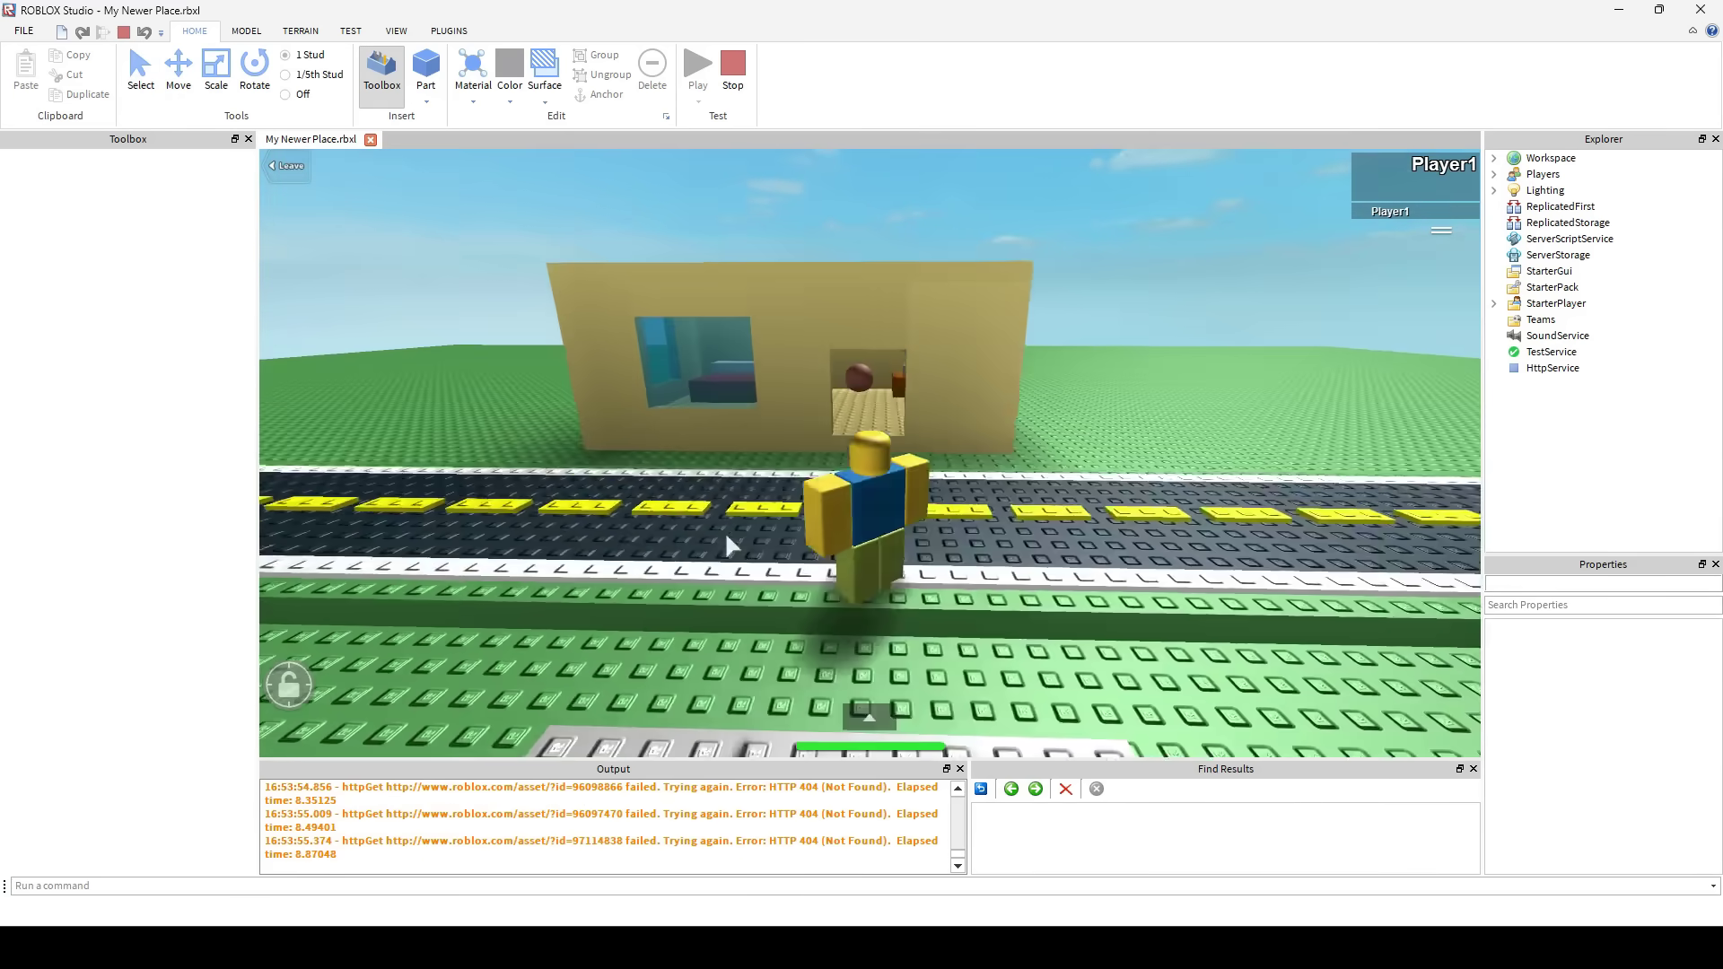
key("w")
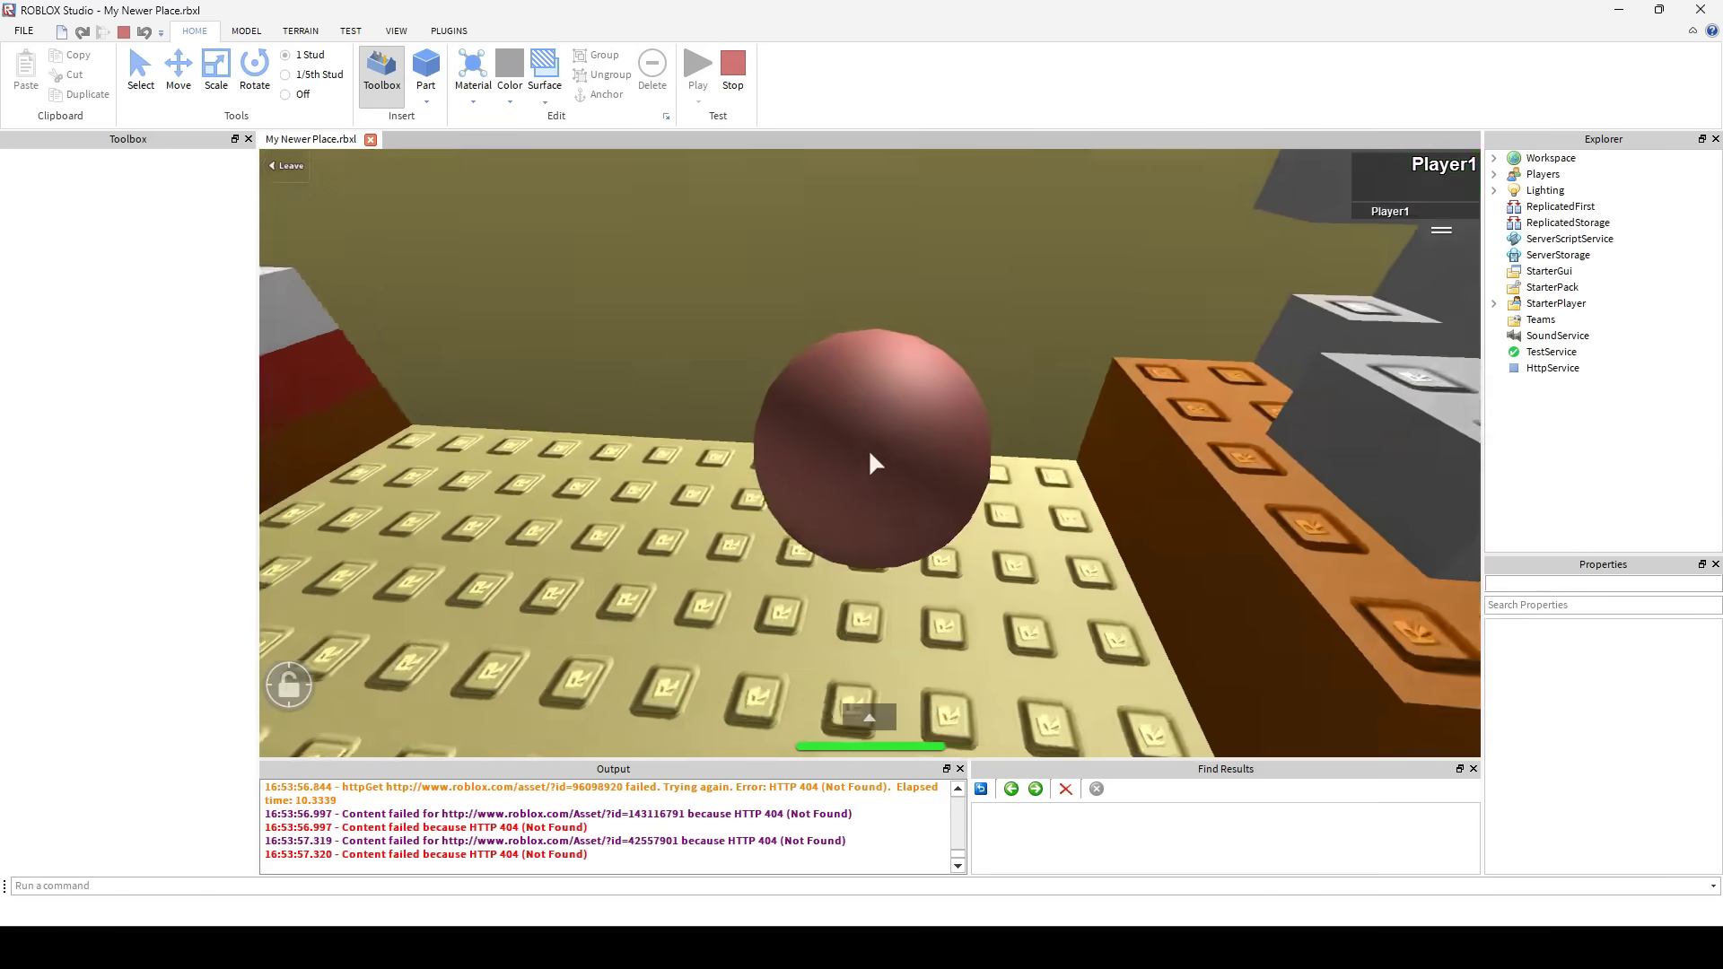
- Walk the character onto the red bed and examine the room and window in first- and third-person view
key("Left")
key("w")
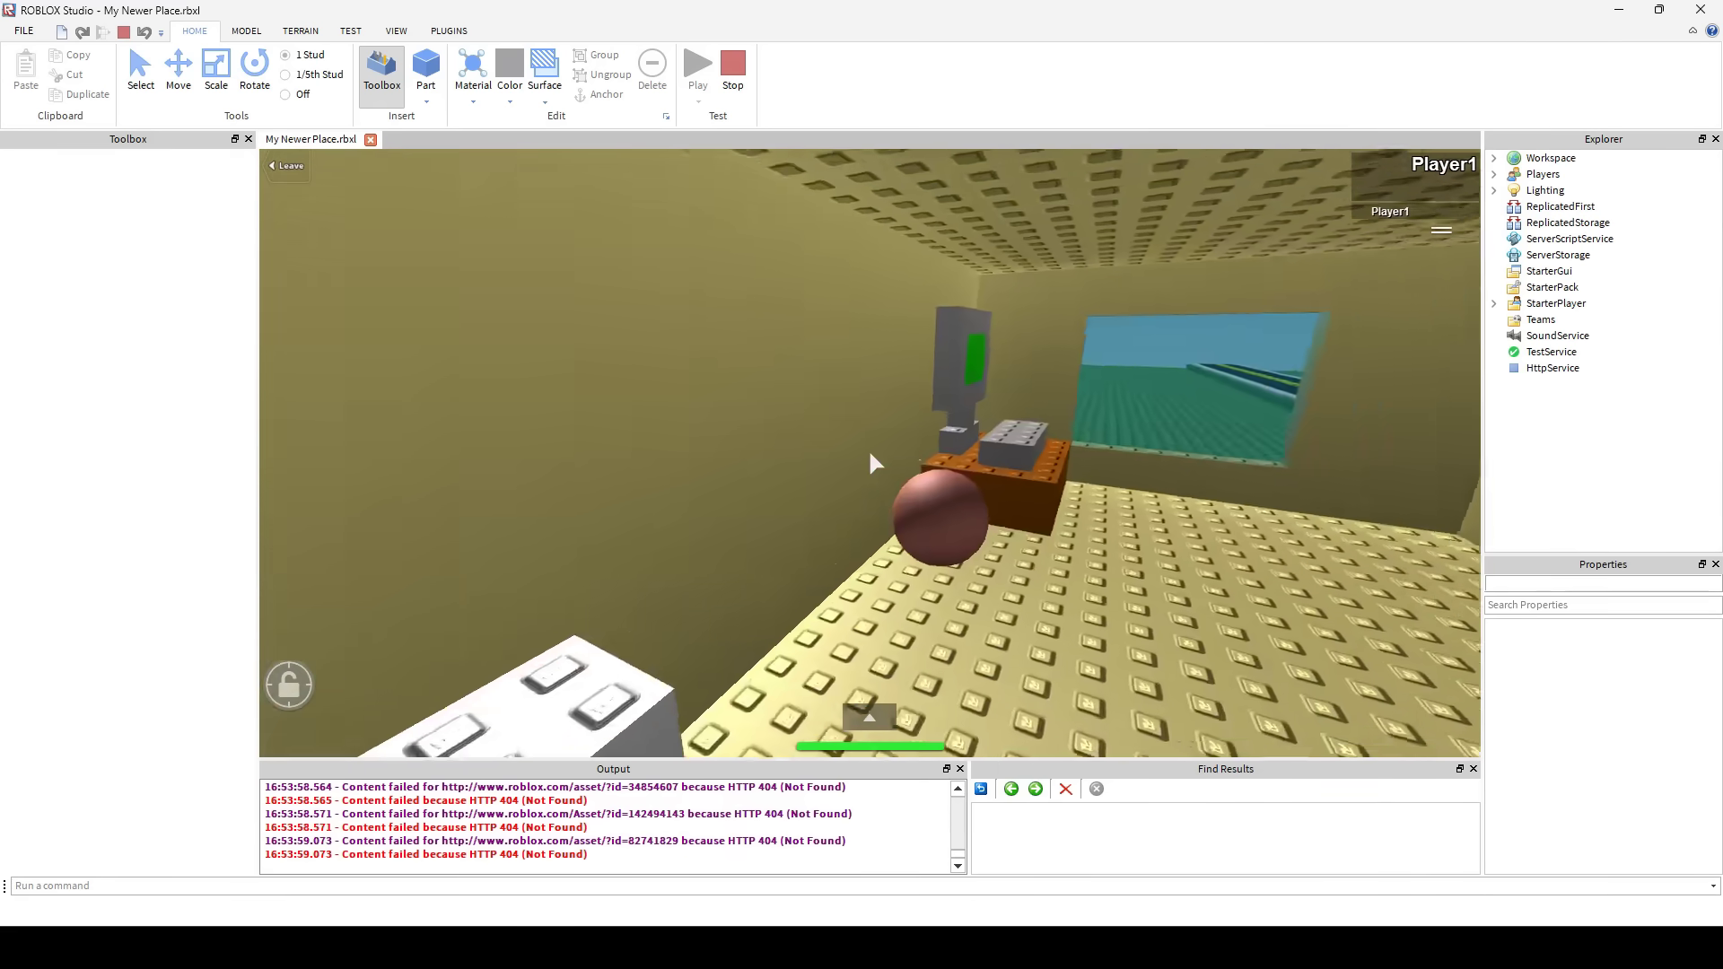
scroll(897, 422, "down", 5)
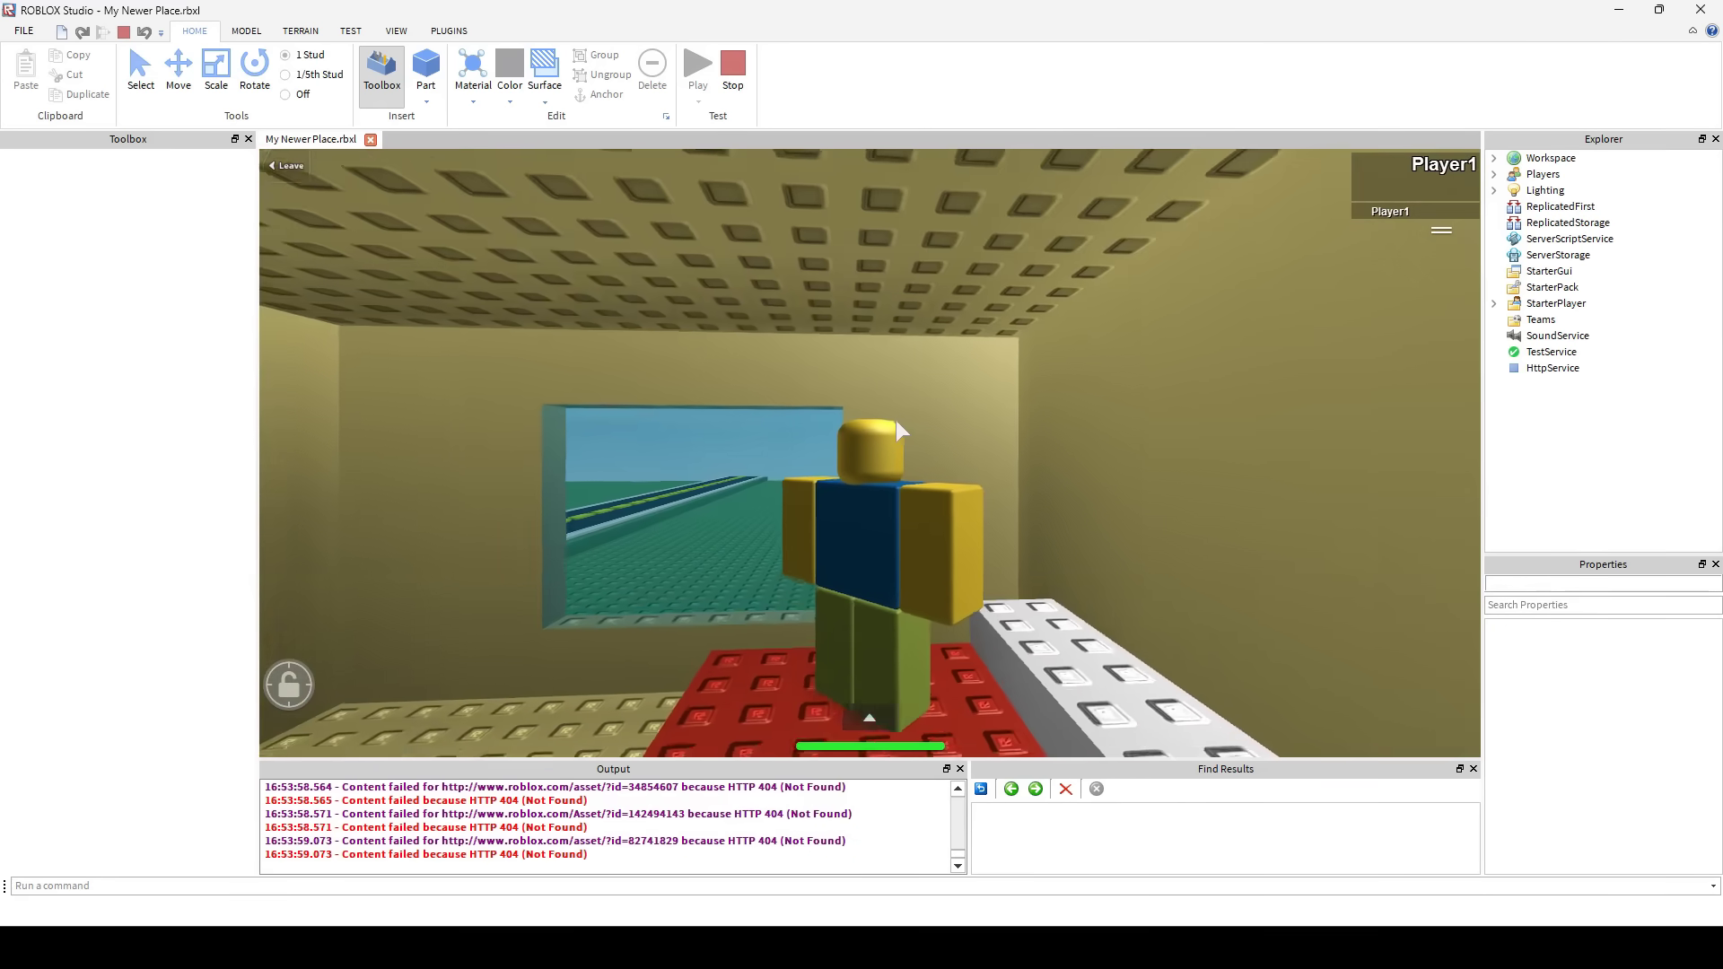
key("w")
key("s")
scroll(895, 418, "up", 5)
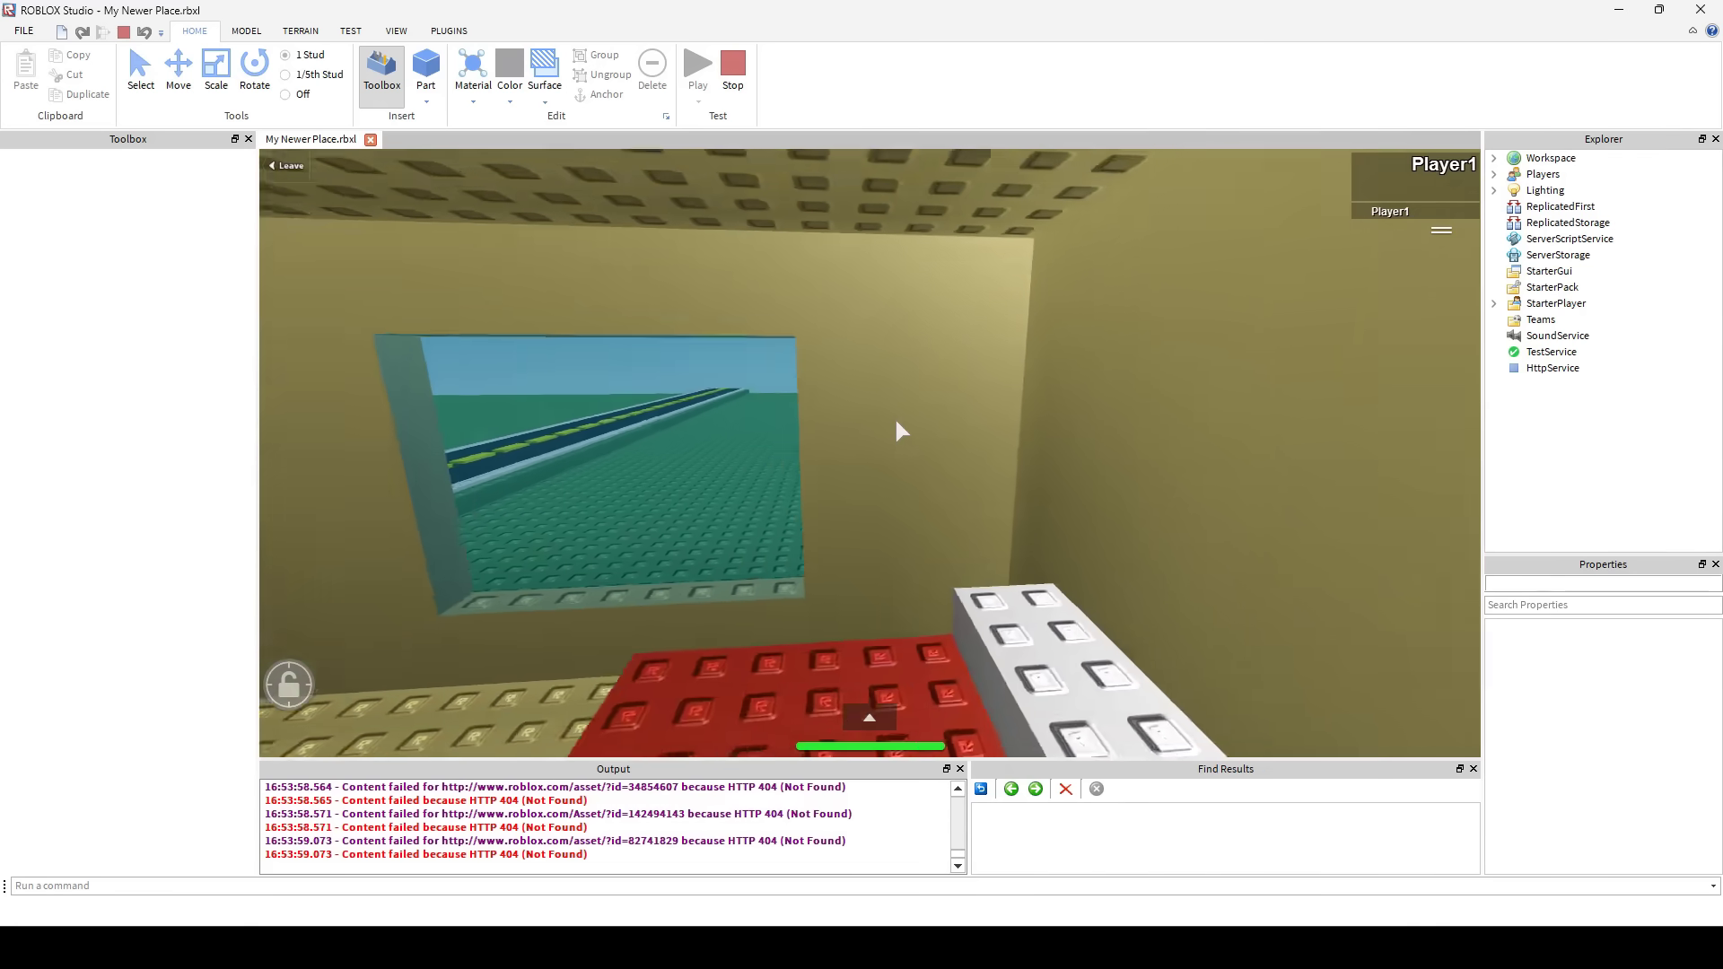
scroll(895, 422, "down", 4)
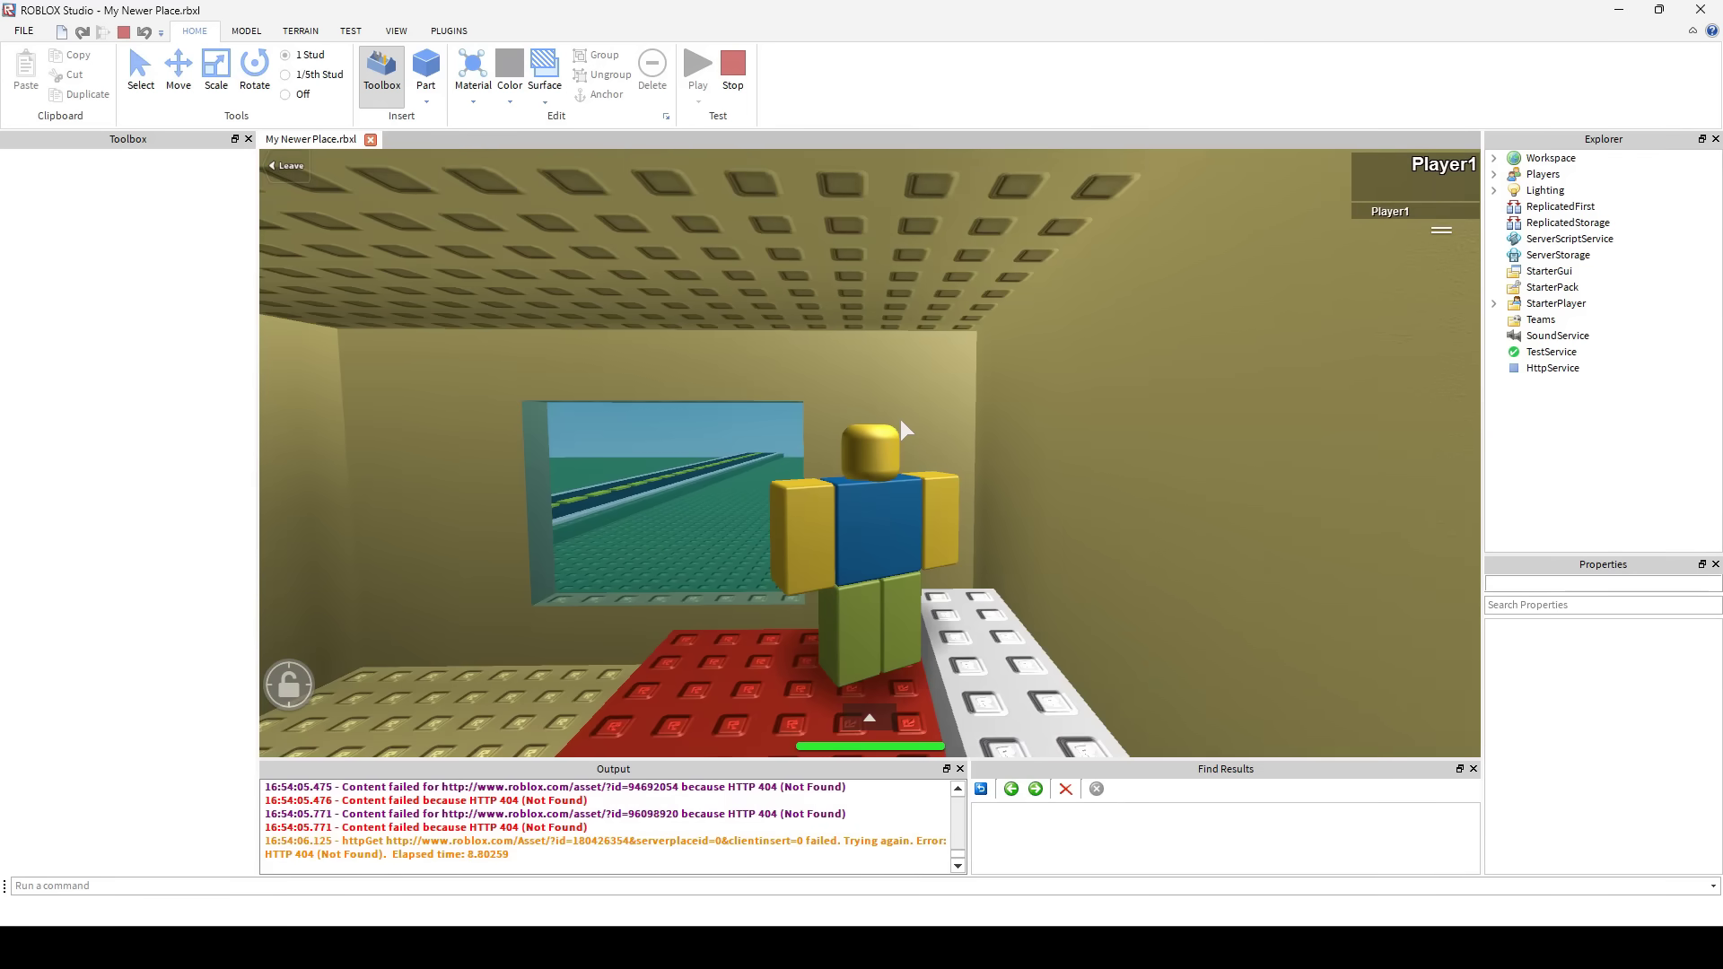
key("Right")
scroll(891, 429, "up", 4)
scroll(868, 447, "down", 4)
key("s")
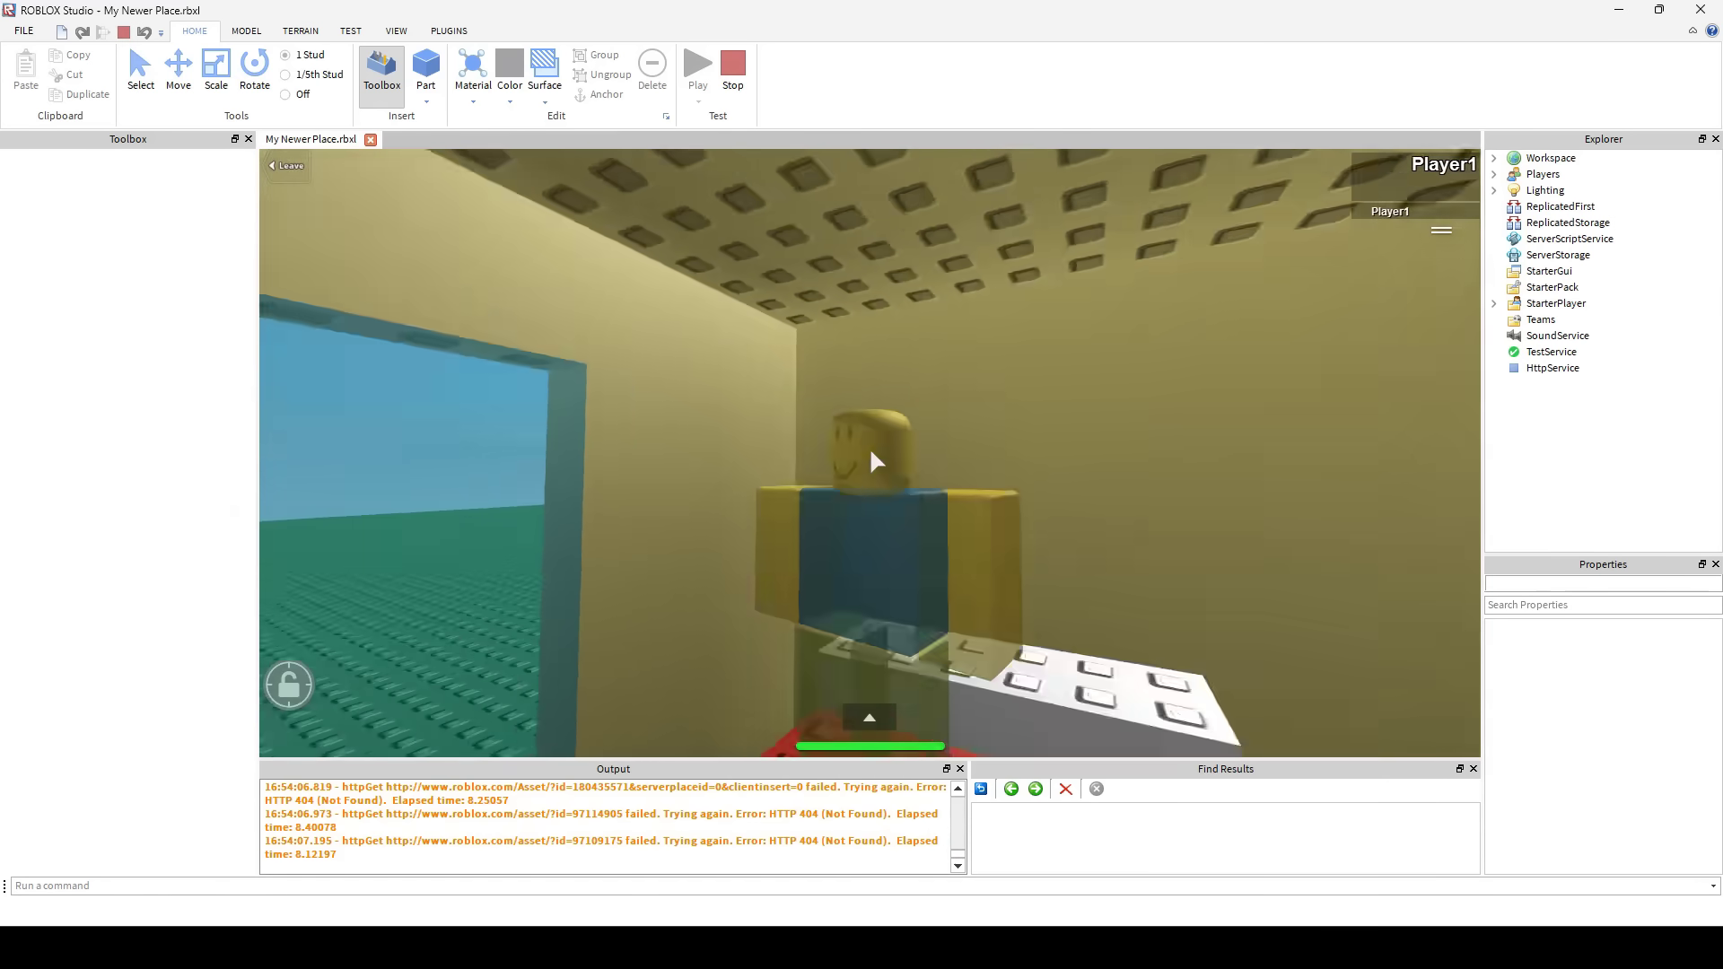
- Walk the character through the house and outside, check how the Superball moves, and stop the playtest
key("s")
key("Right")
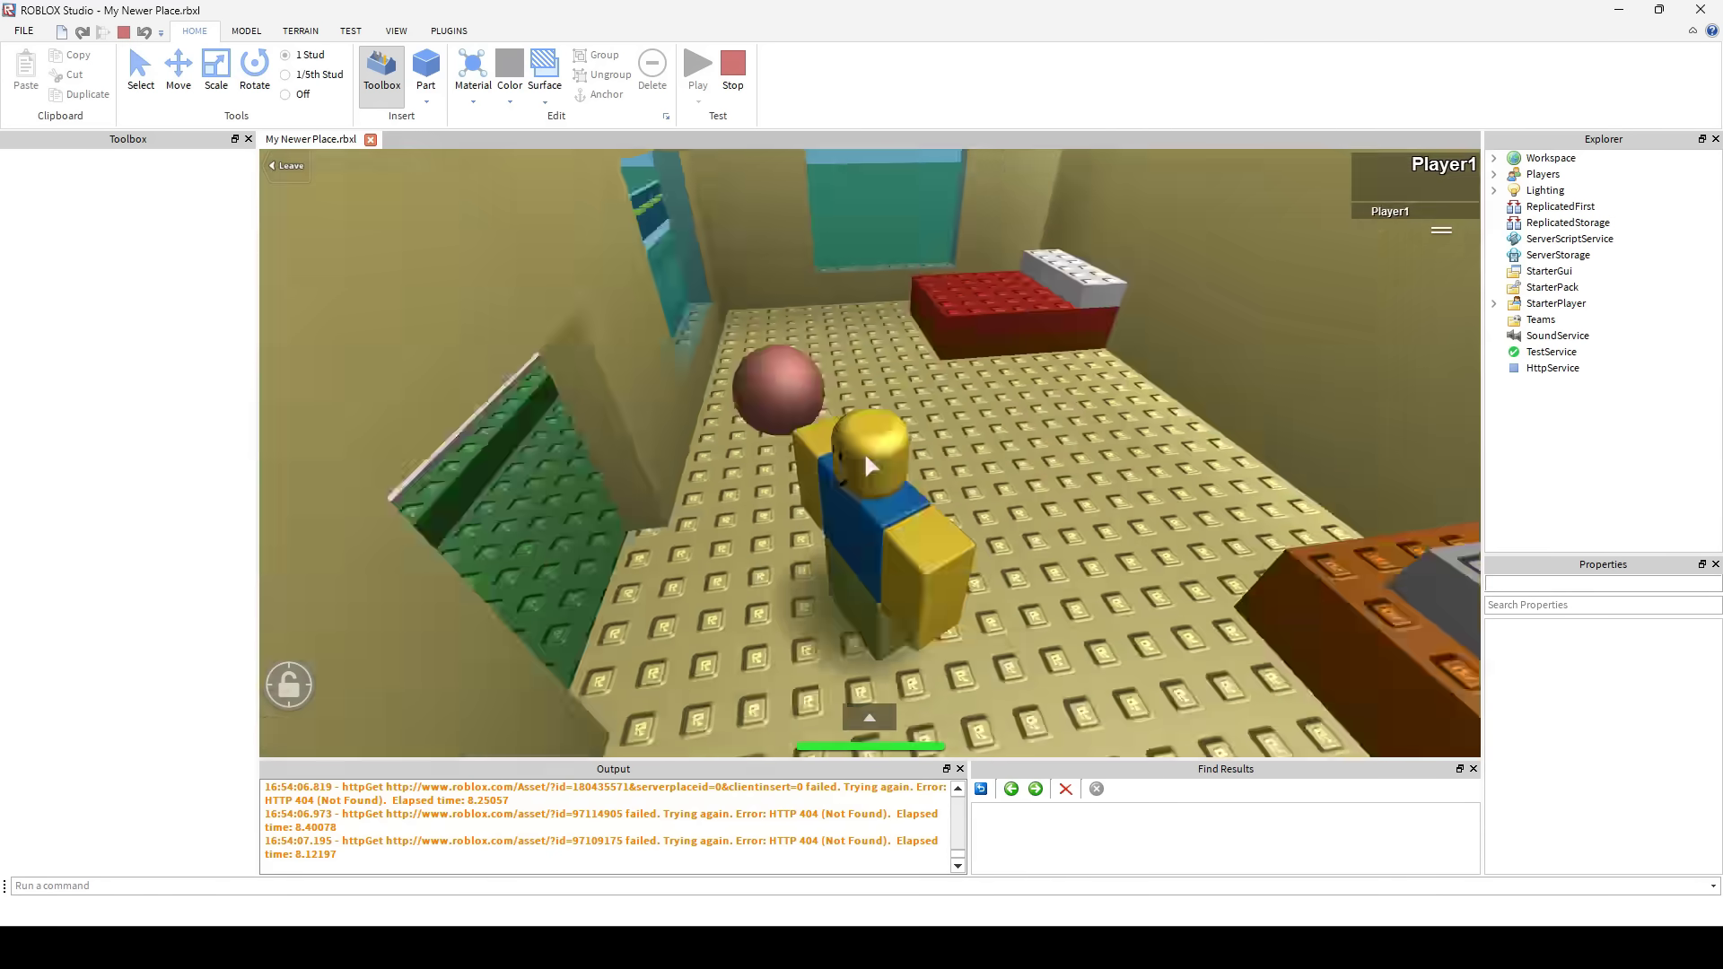
key("w")
scroll(1096, 492, "up", 4)
scroll(902, 456, "down", 4)
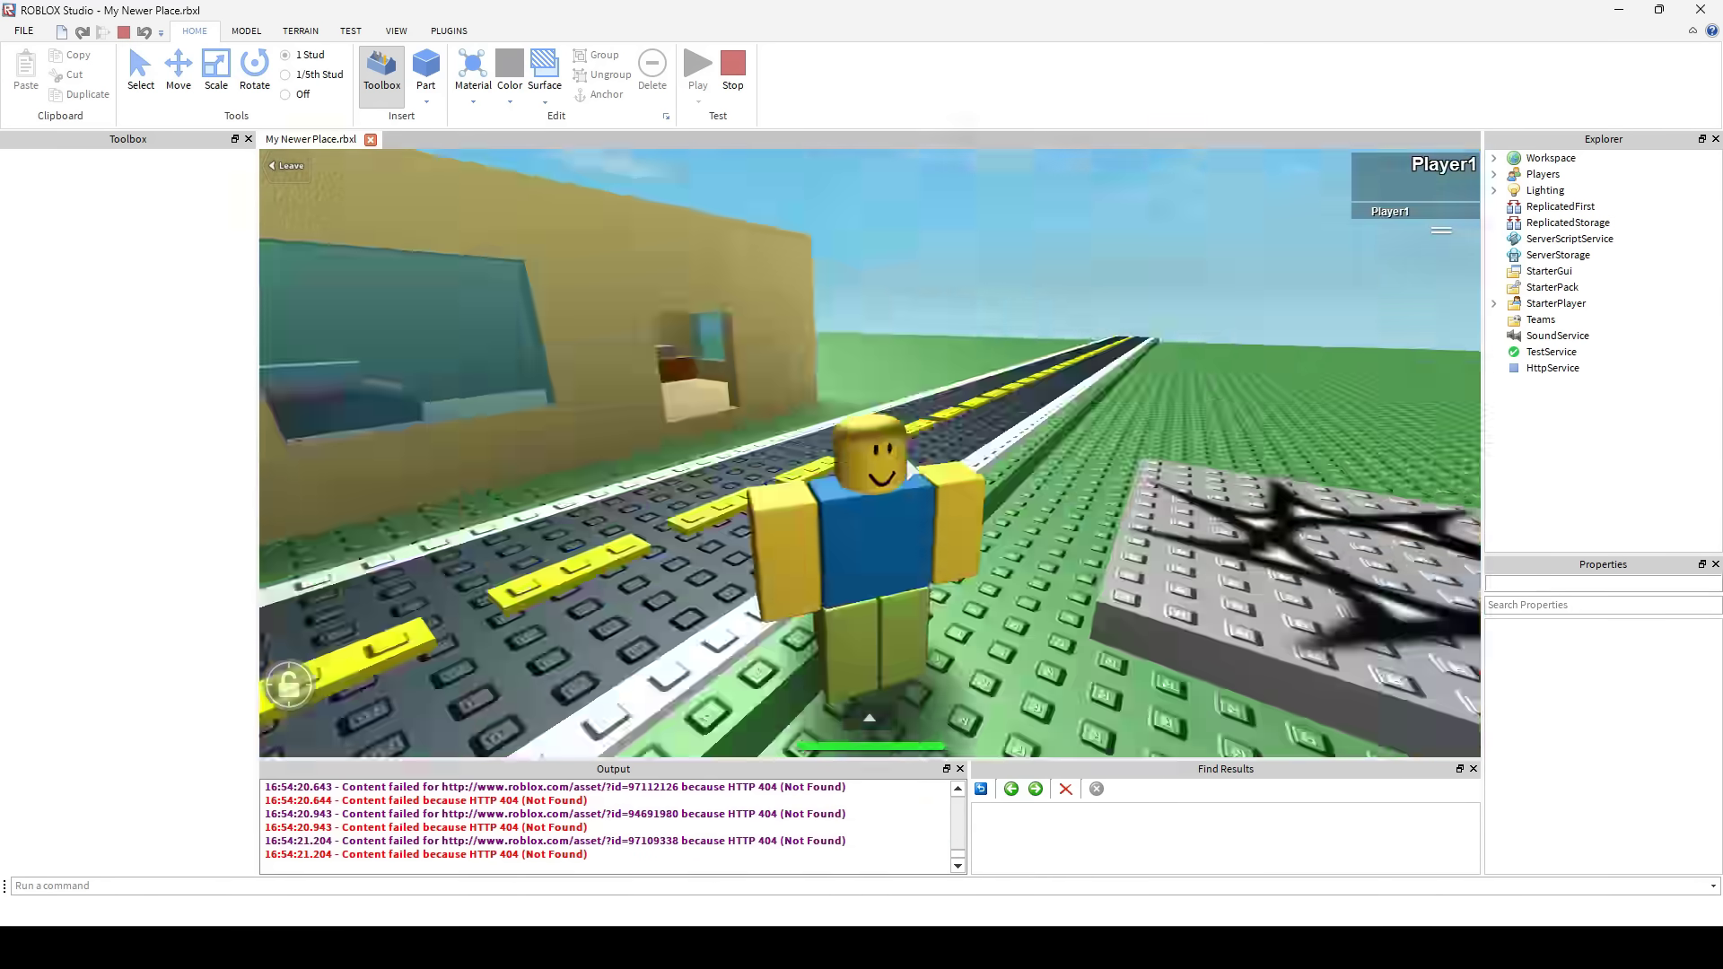
scroll(870, 464, "up", 4)
scroll(869, 463, "down", 4)
scroll(868, 449, "up", 4)
key("s")
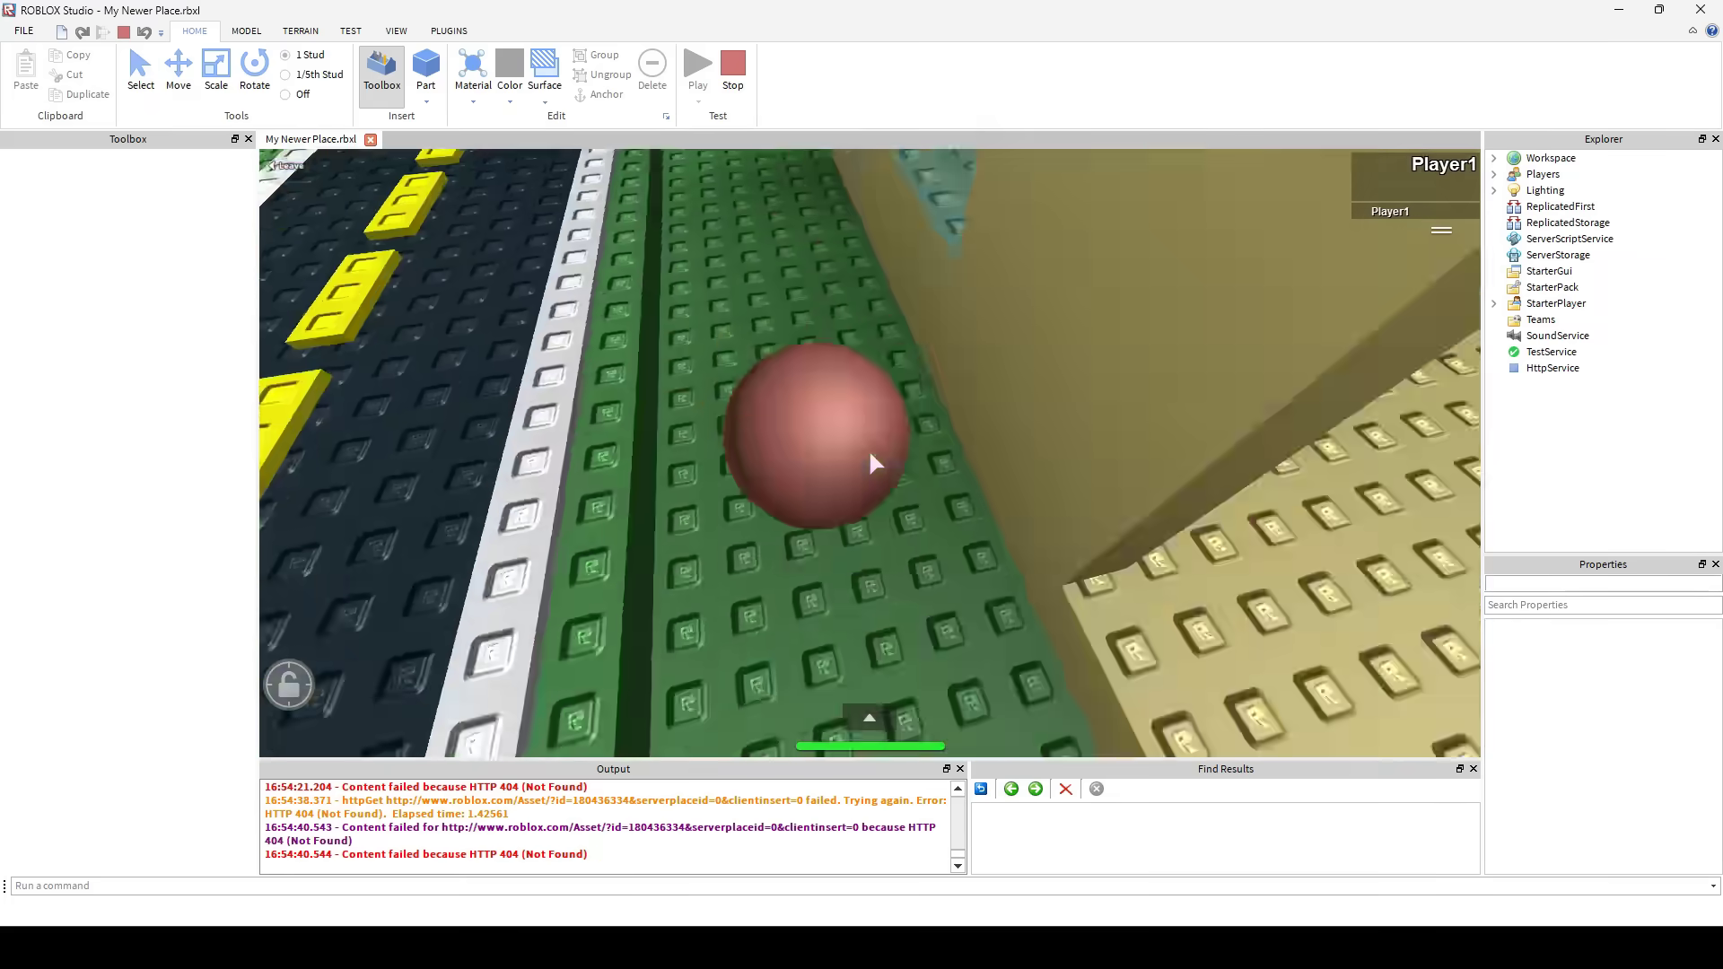
scroll(869, 448, "down", 4)
left_click(732, 72)
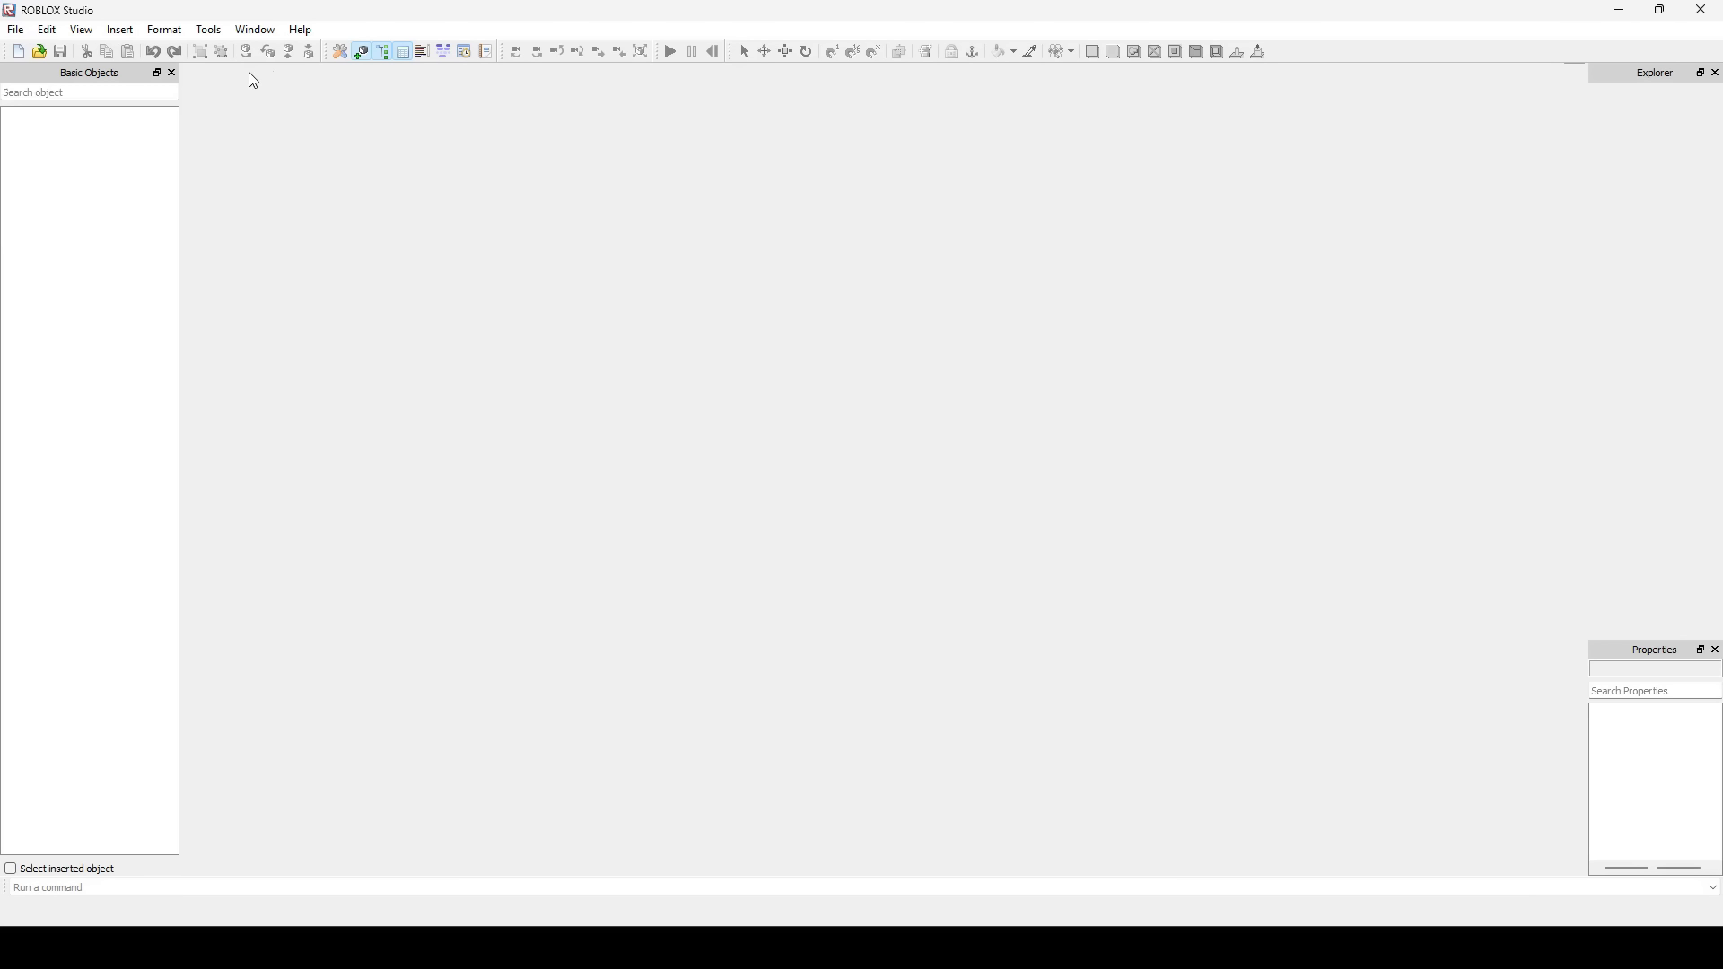
- Open My Newer Place.rbxl in the next older Studio version
left_click(17, 32)
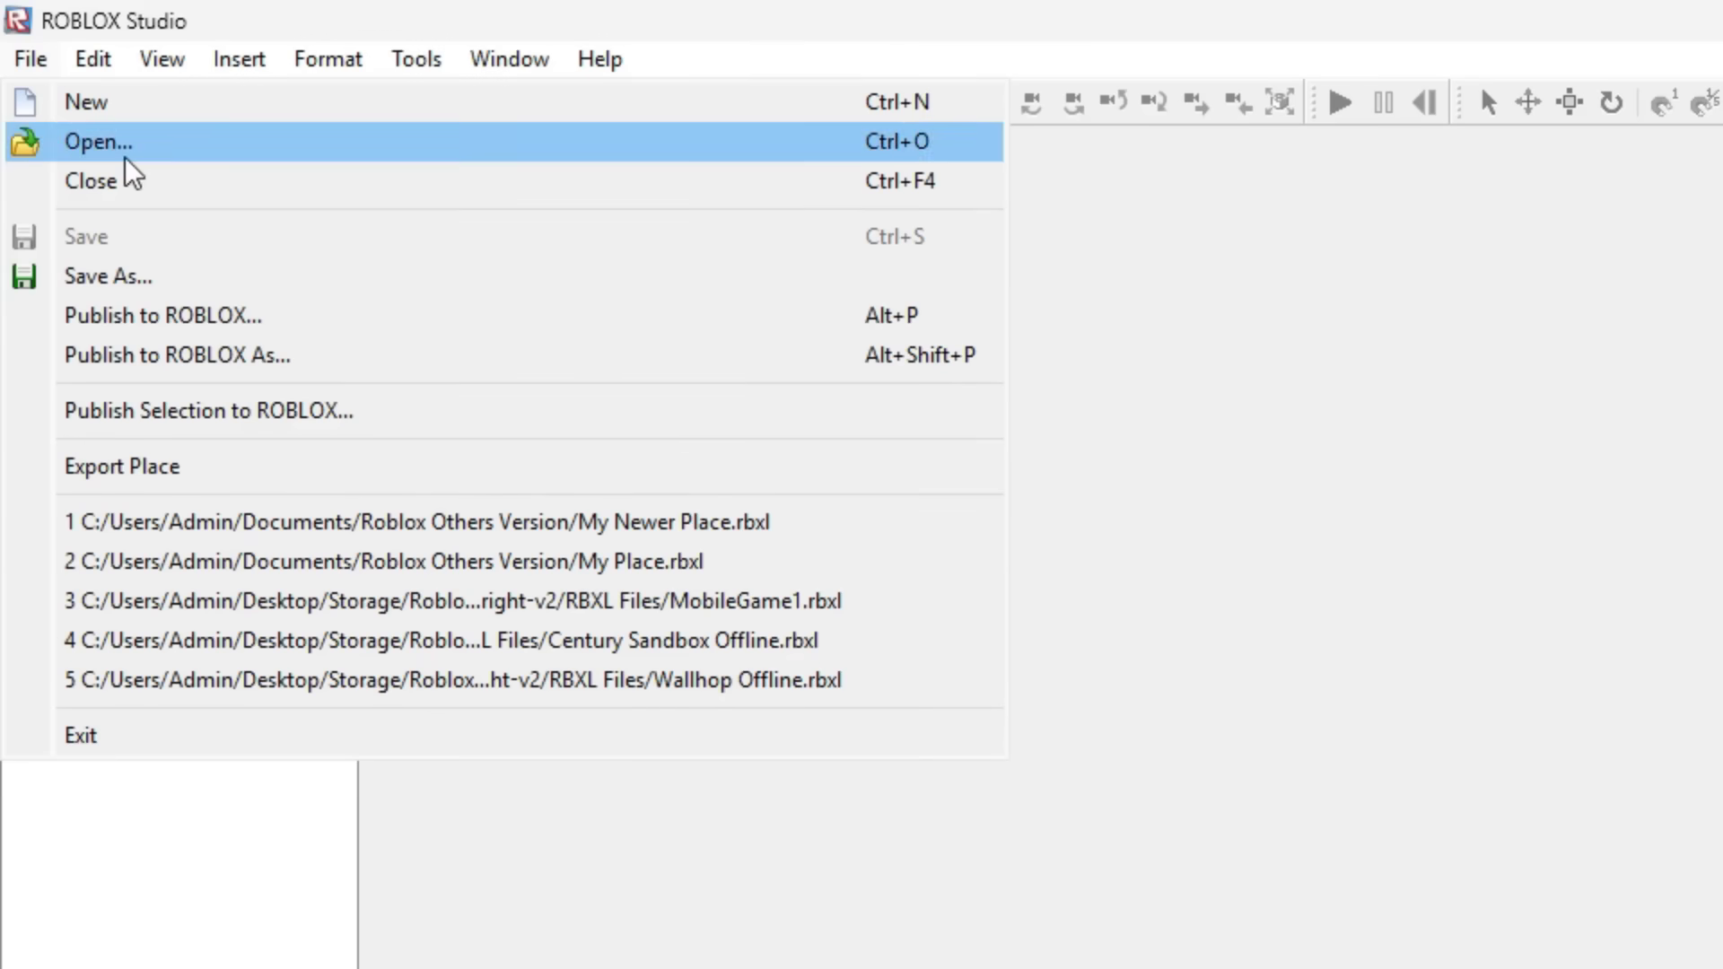
left_click(127, 153)
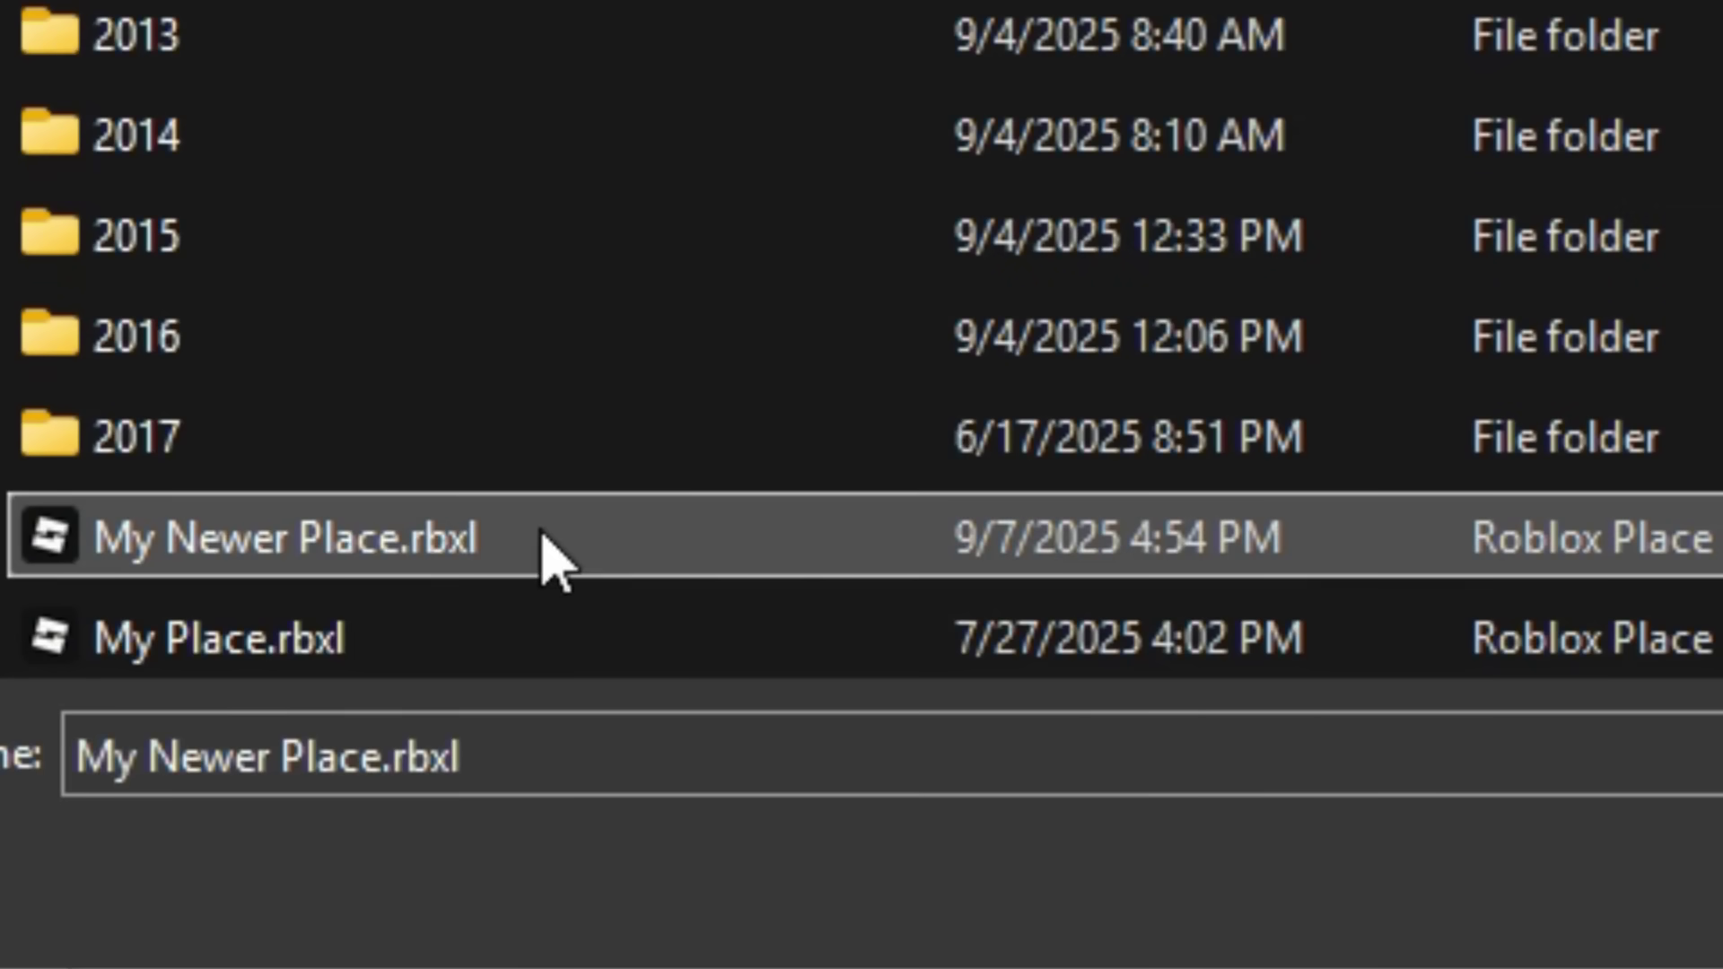
double_click(542, 537)
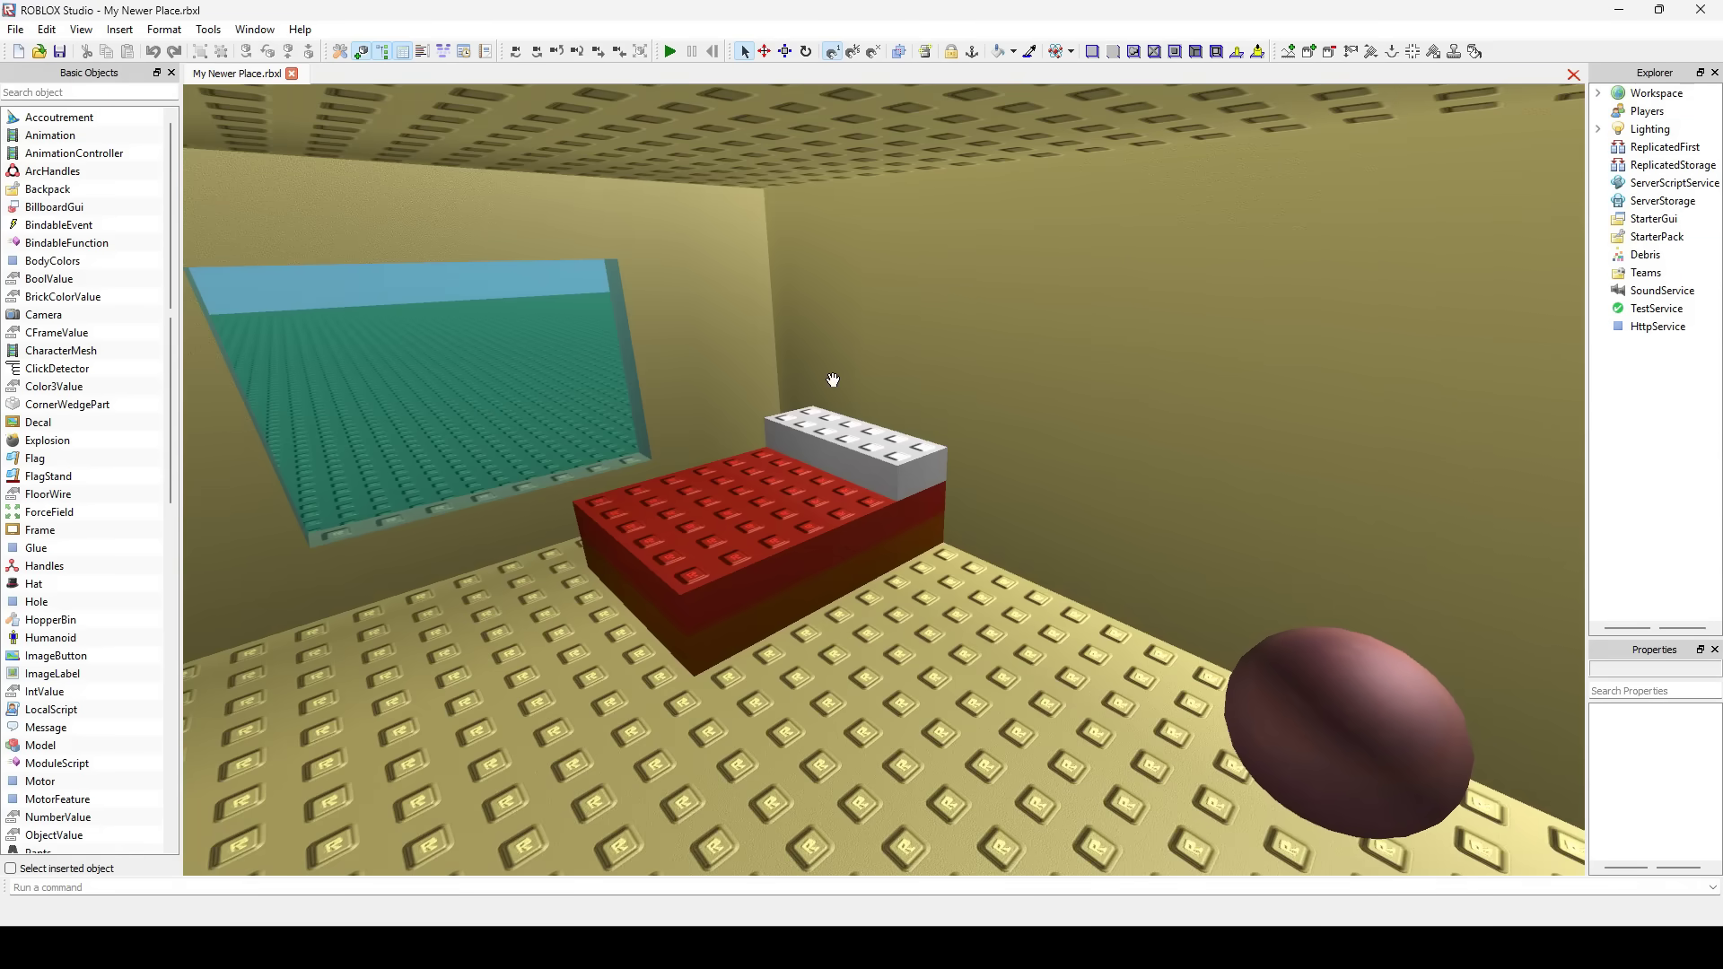
- Examine the house from outside and the bed, Superball and computer desk inside it
right_click_drag(827, 380, 833, 381)
key("s")
scroll(833, 380, "down", 3)
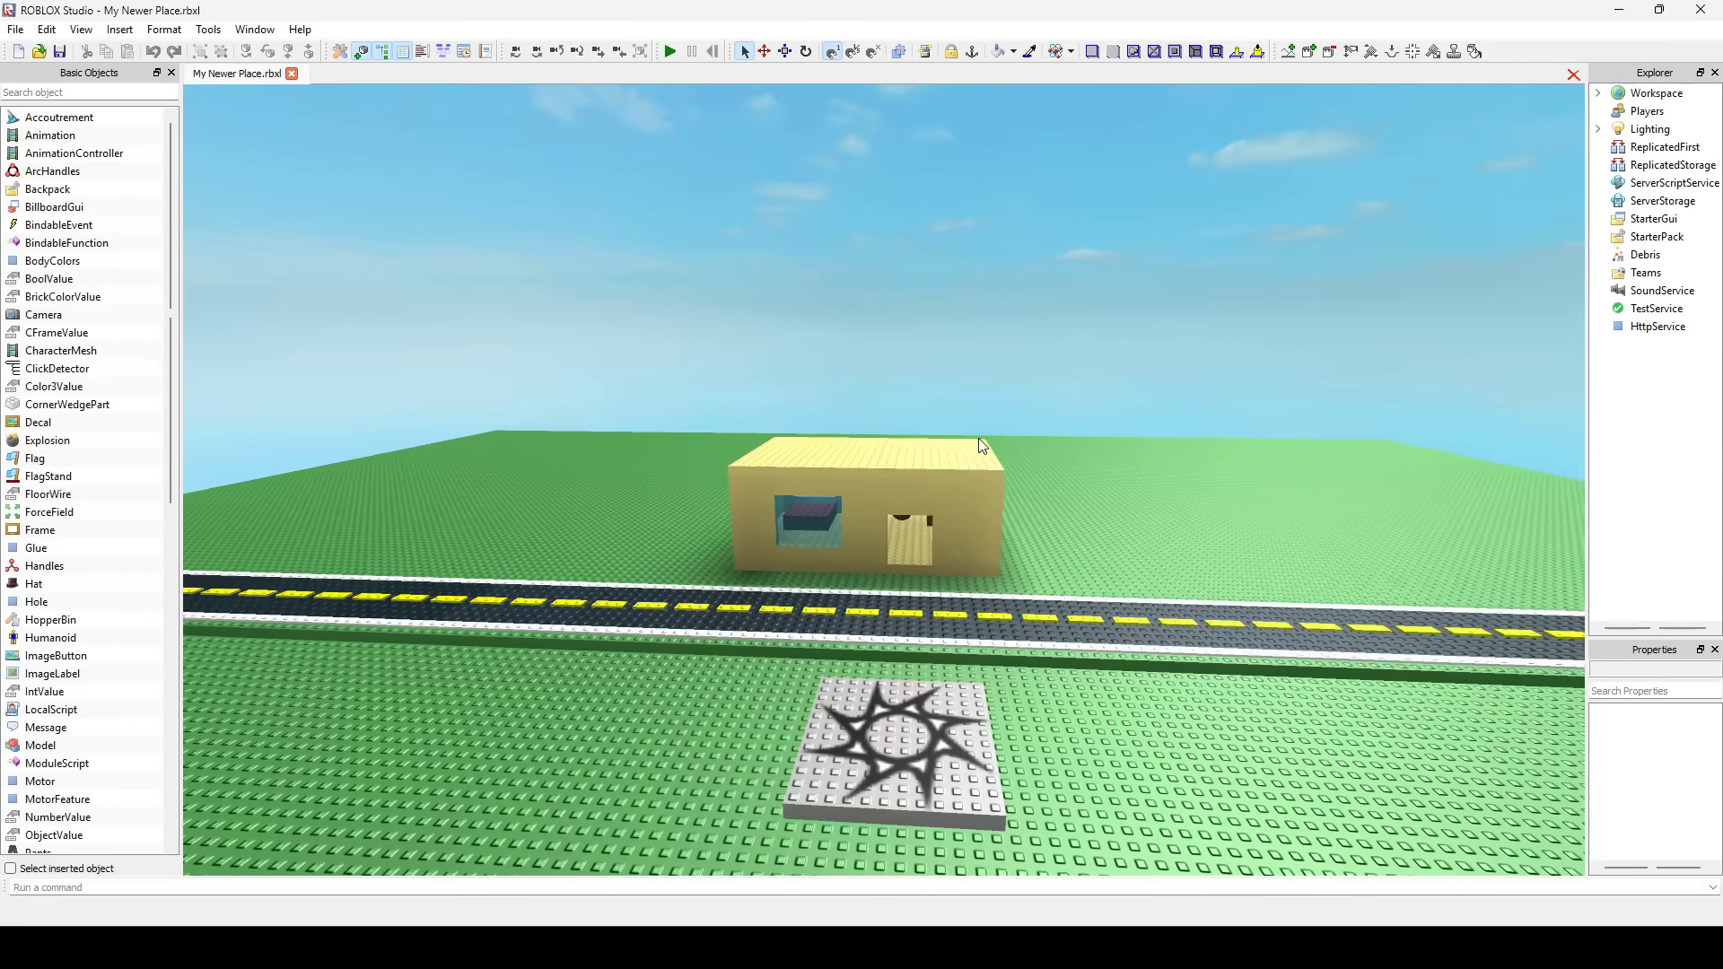
scroll(910, 447, "up", 2)
scroll(895, 454, "up", 10)
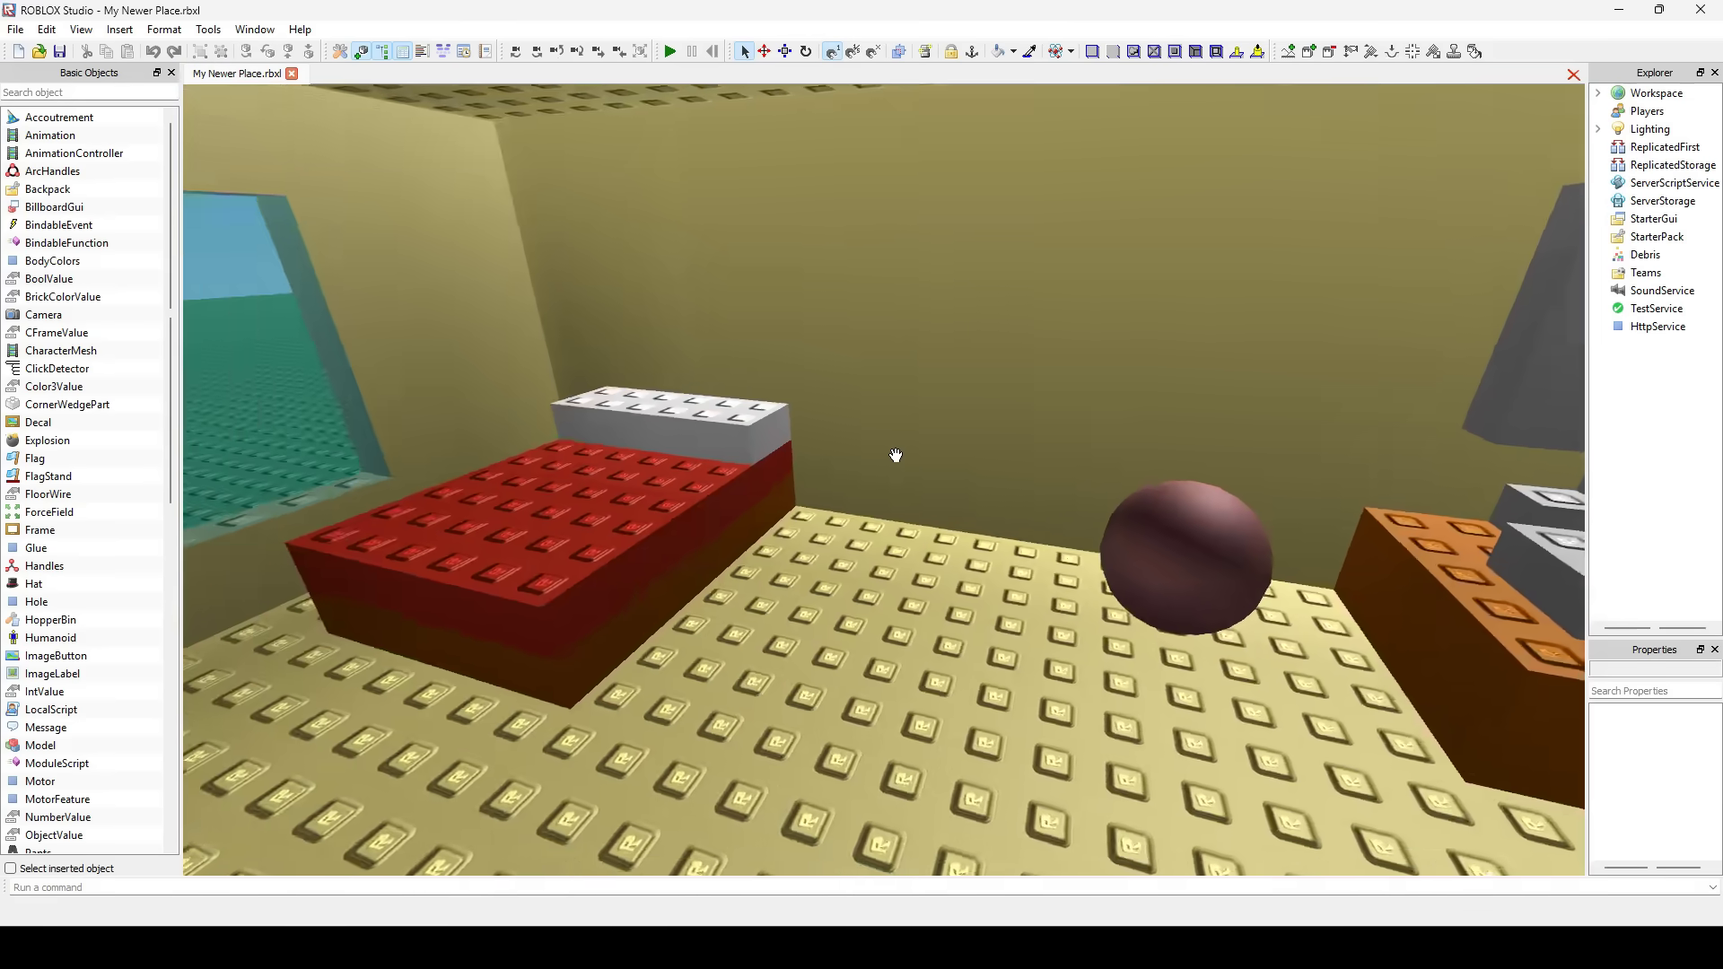
right_click_drag(896, 455, 895, 454)
scroll(895, 455, "up", 5)
scroll(896, 454, "down", 5)
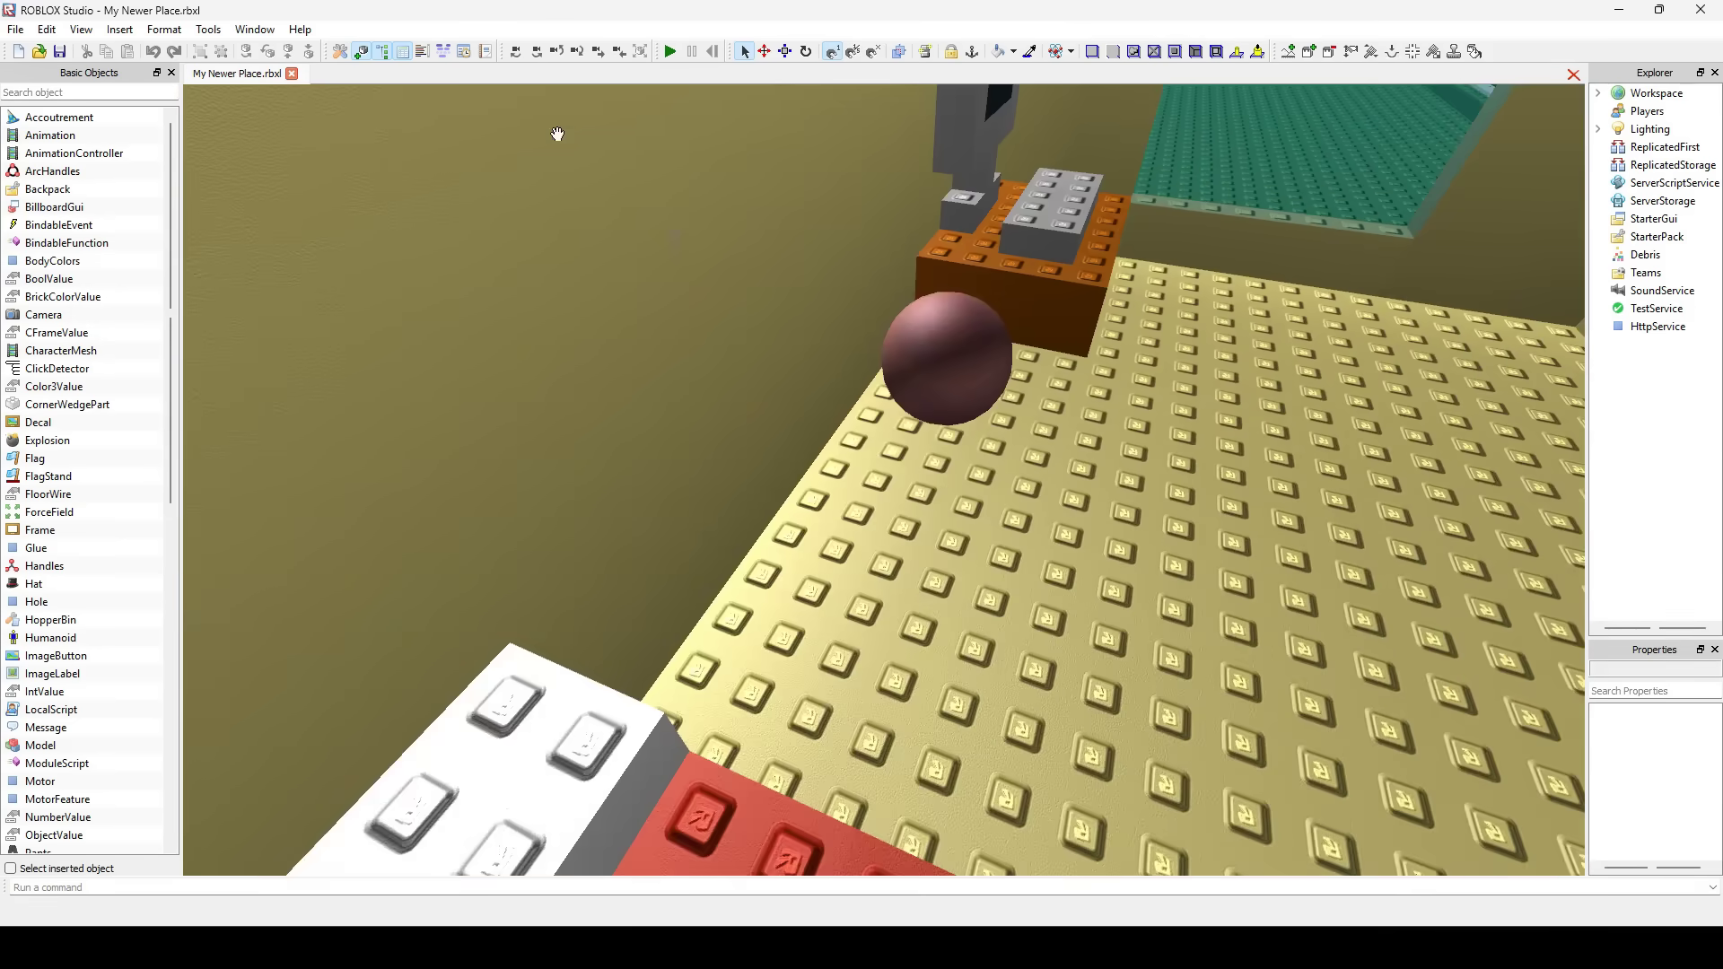
- Insert a truss against the back wall between the bed and computer desk, and edit the properties of a House part
right_click_drag(557, 133, 684, 218)
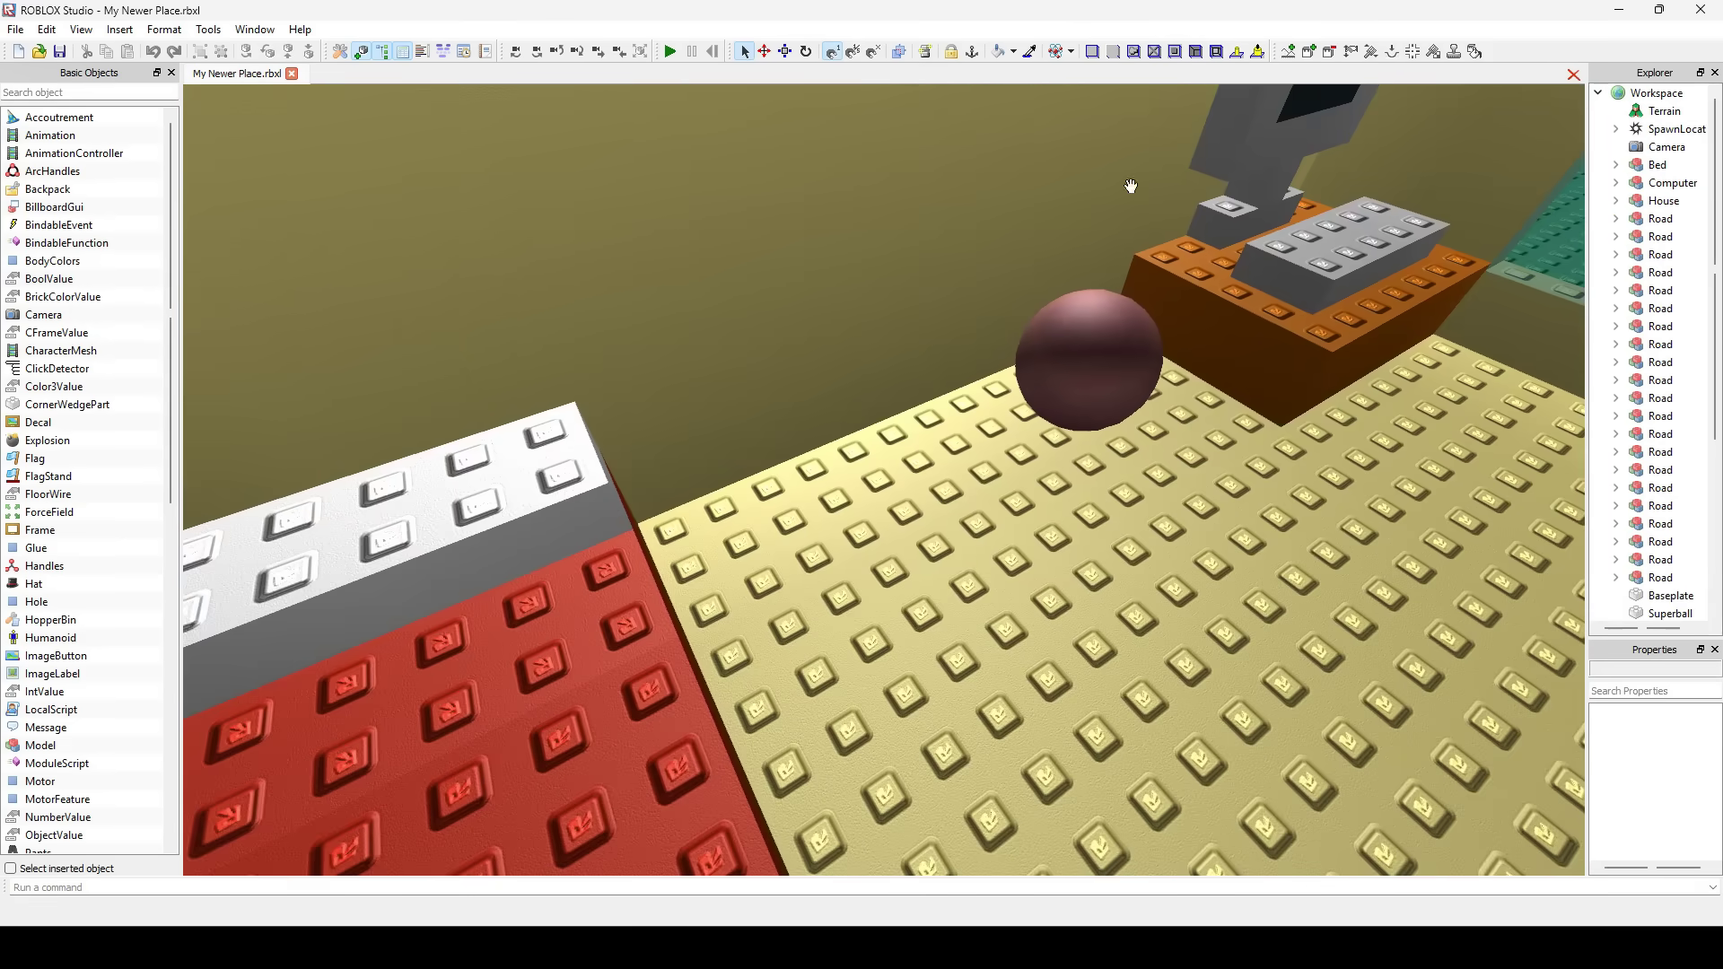
scroll(86, 449, "down", 10)
left_click(53, 750)
scroll(965, 148, "up", 3)
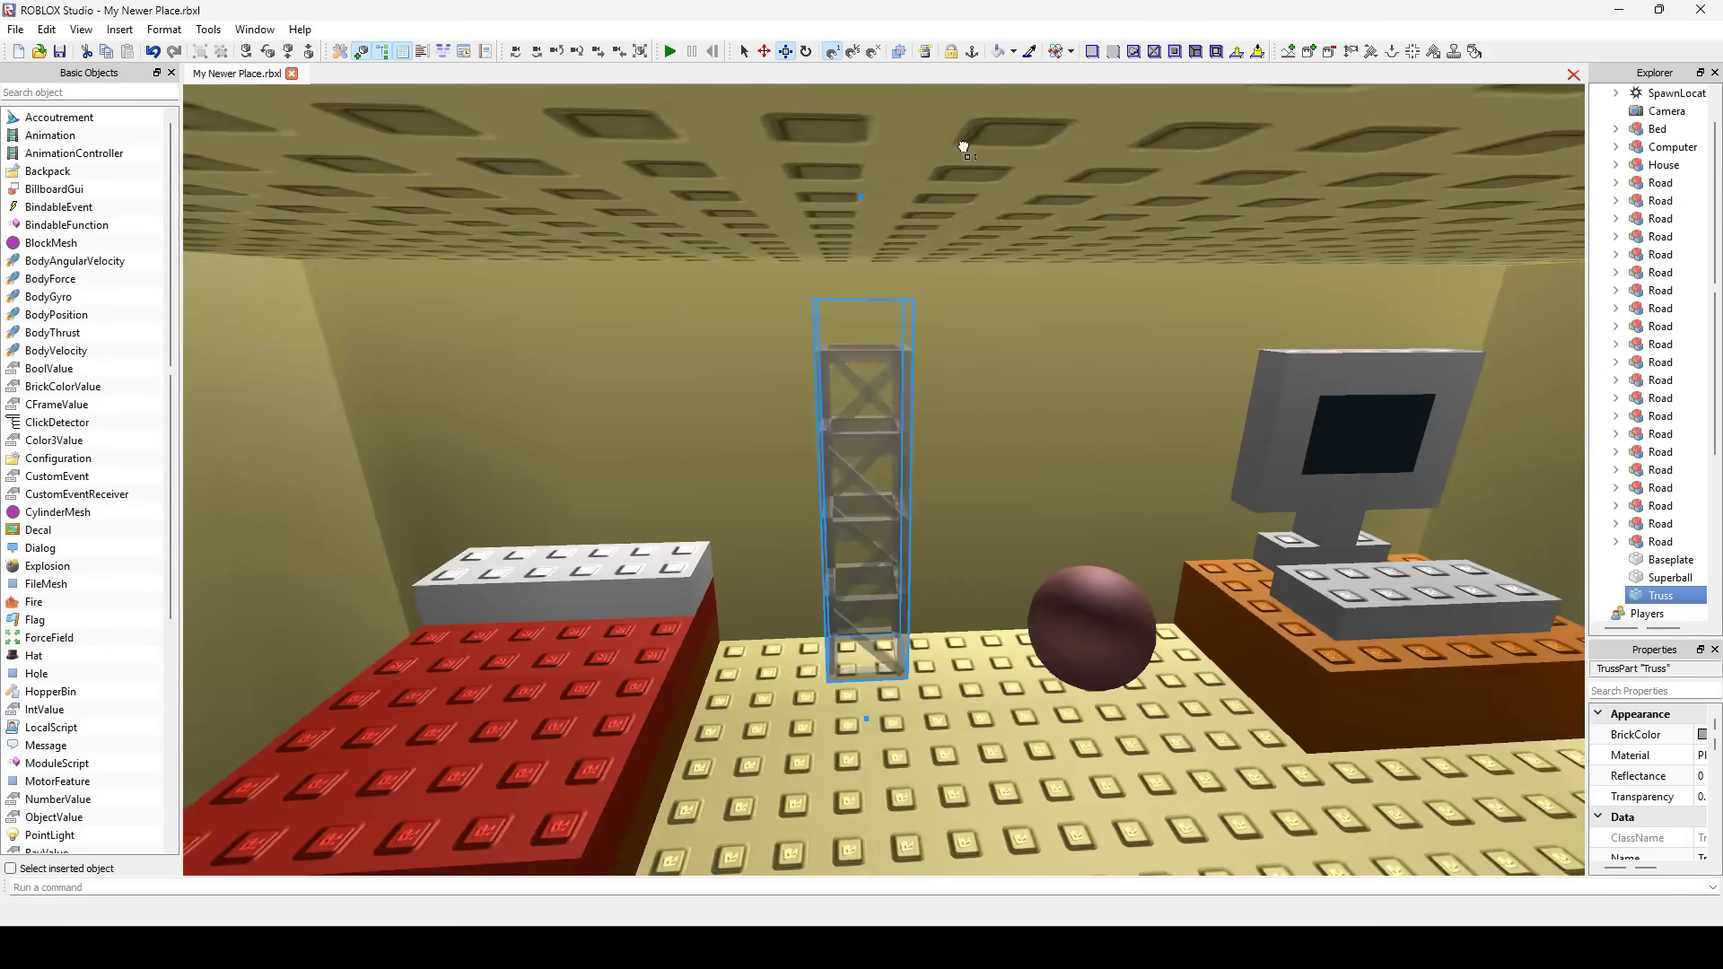
scroll(965, 148, "up", 3)
left_click(1561, 160)
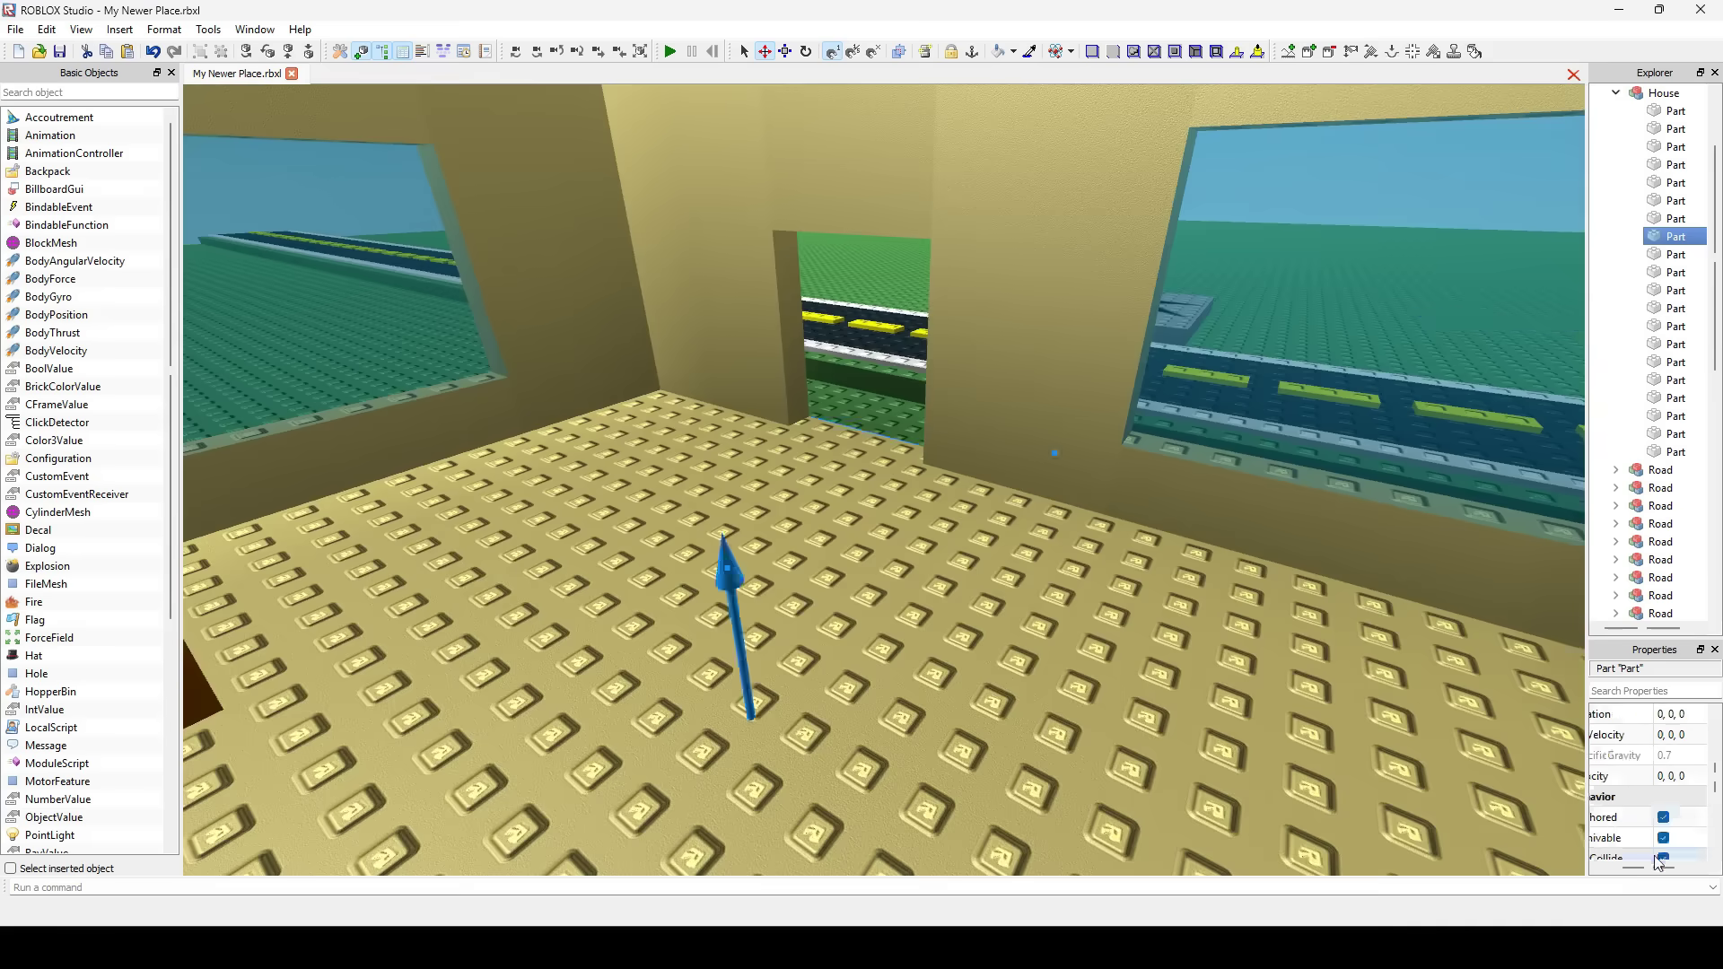
left_click(1661, 777)
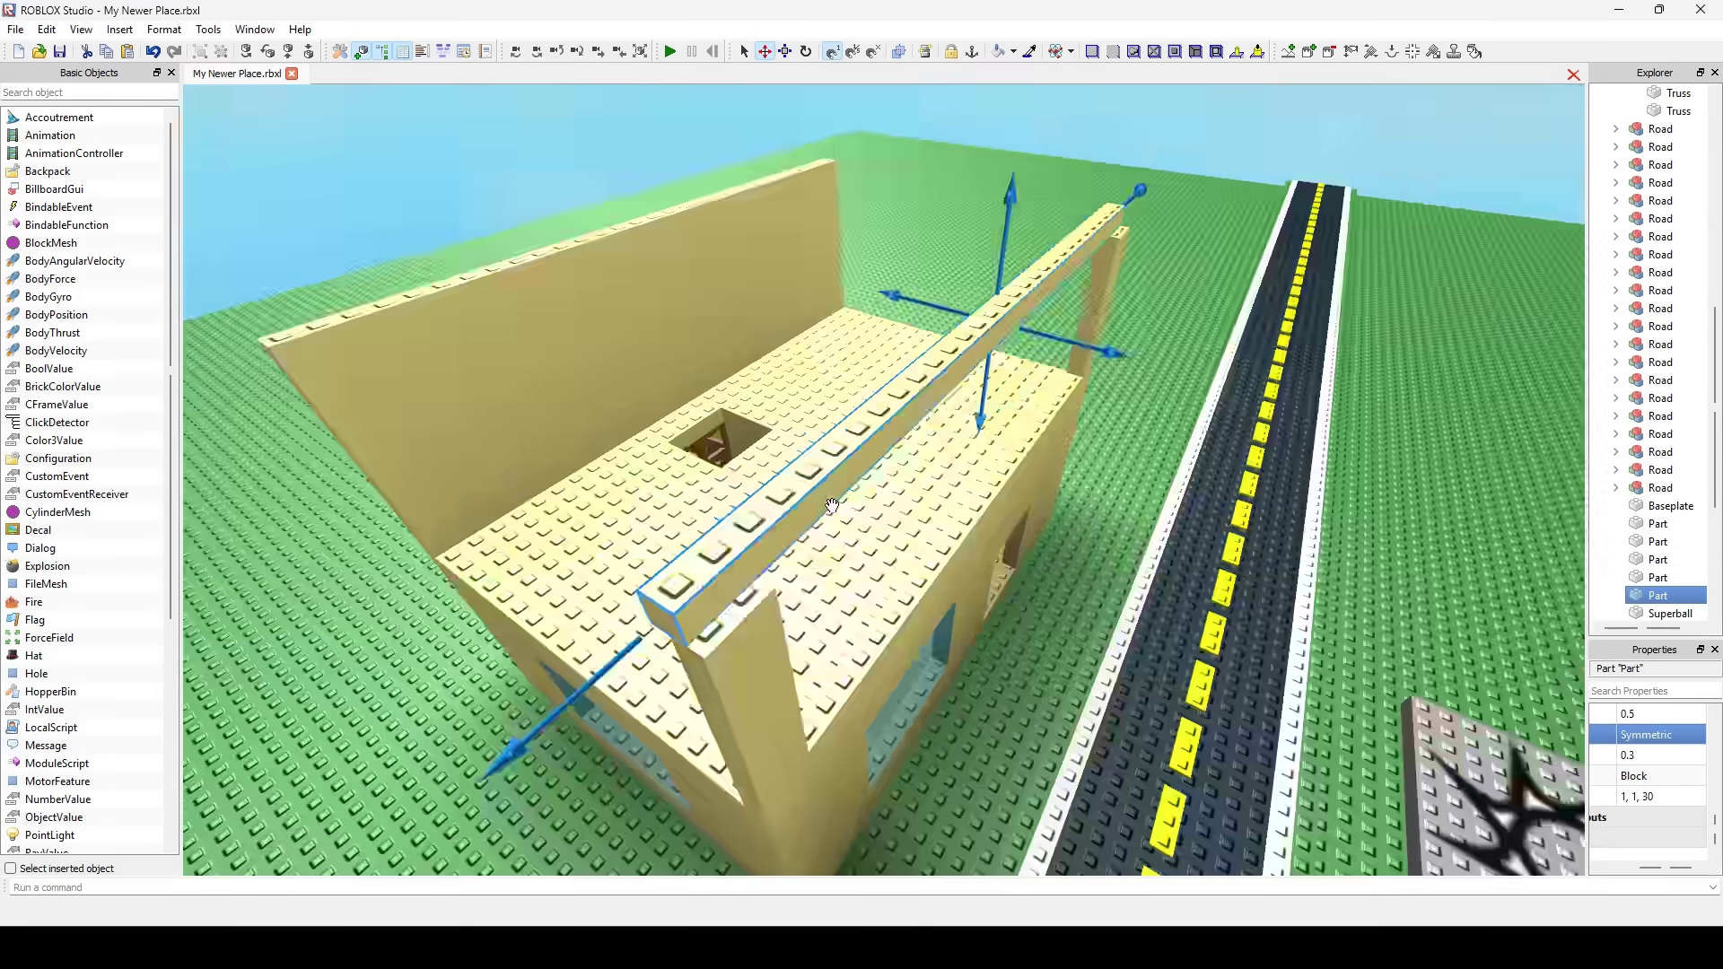
- Turn the long beam at the upper-storey front opening into a cyan window pane with a transparency of 0.5
scroll(770, 237, "down", 5)
scroll(770, 237, "up", 8)
right_click_drag(769, 237, 770, 237)
key("ctrl+2")
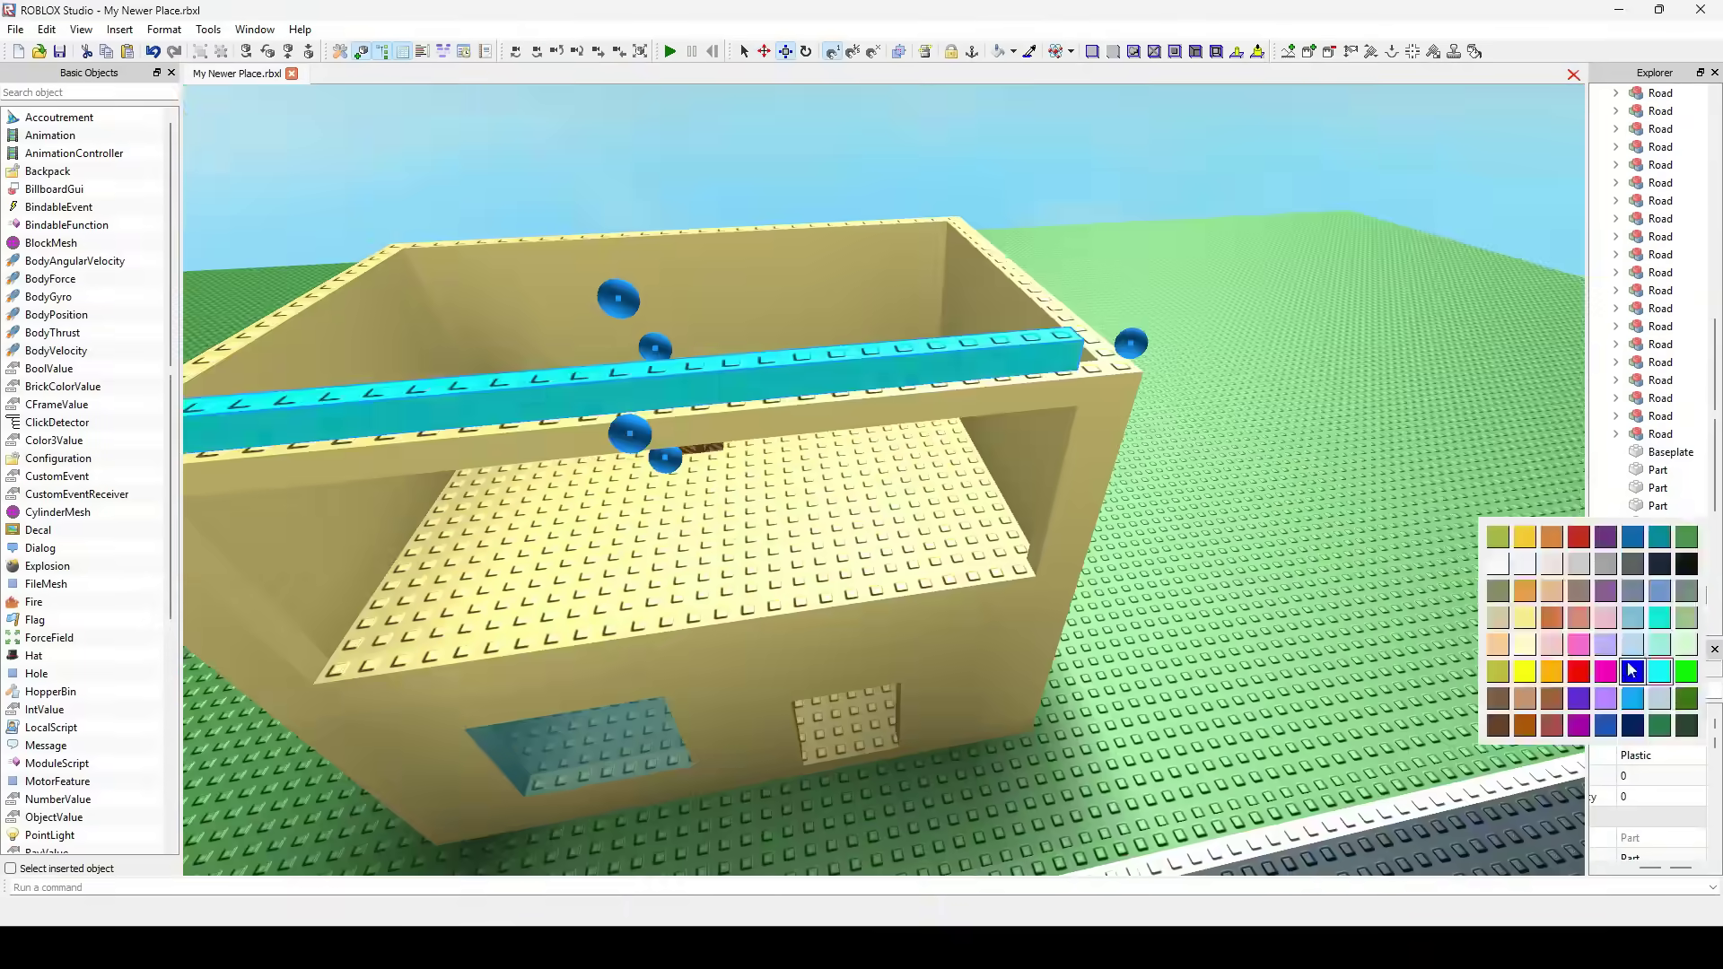
left_click(1659, 796)
type("0.5")
key("Return")
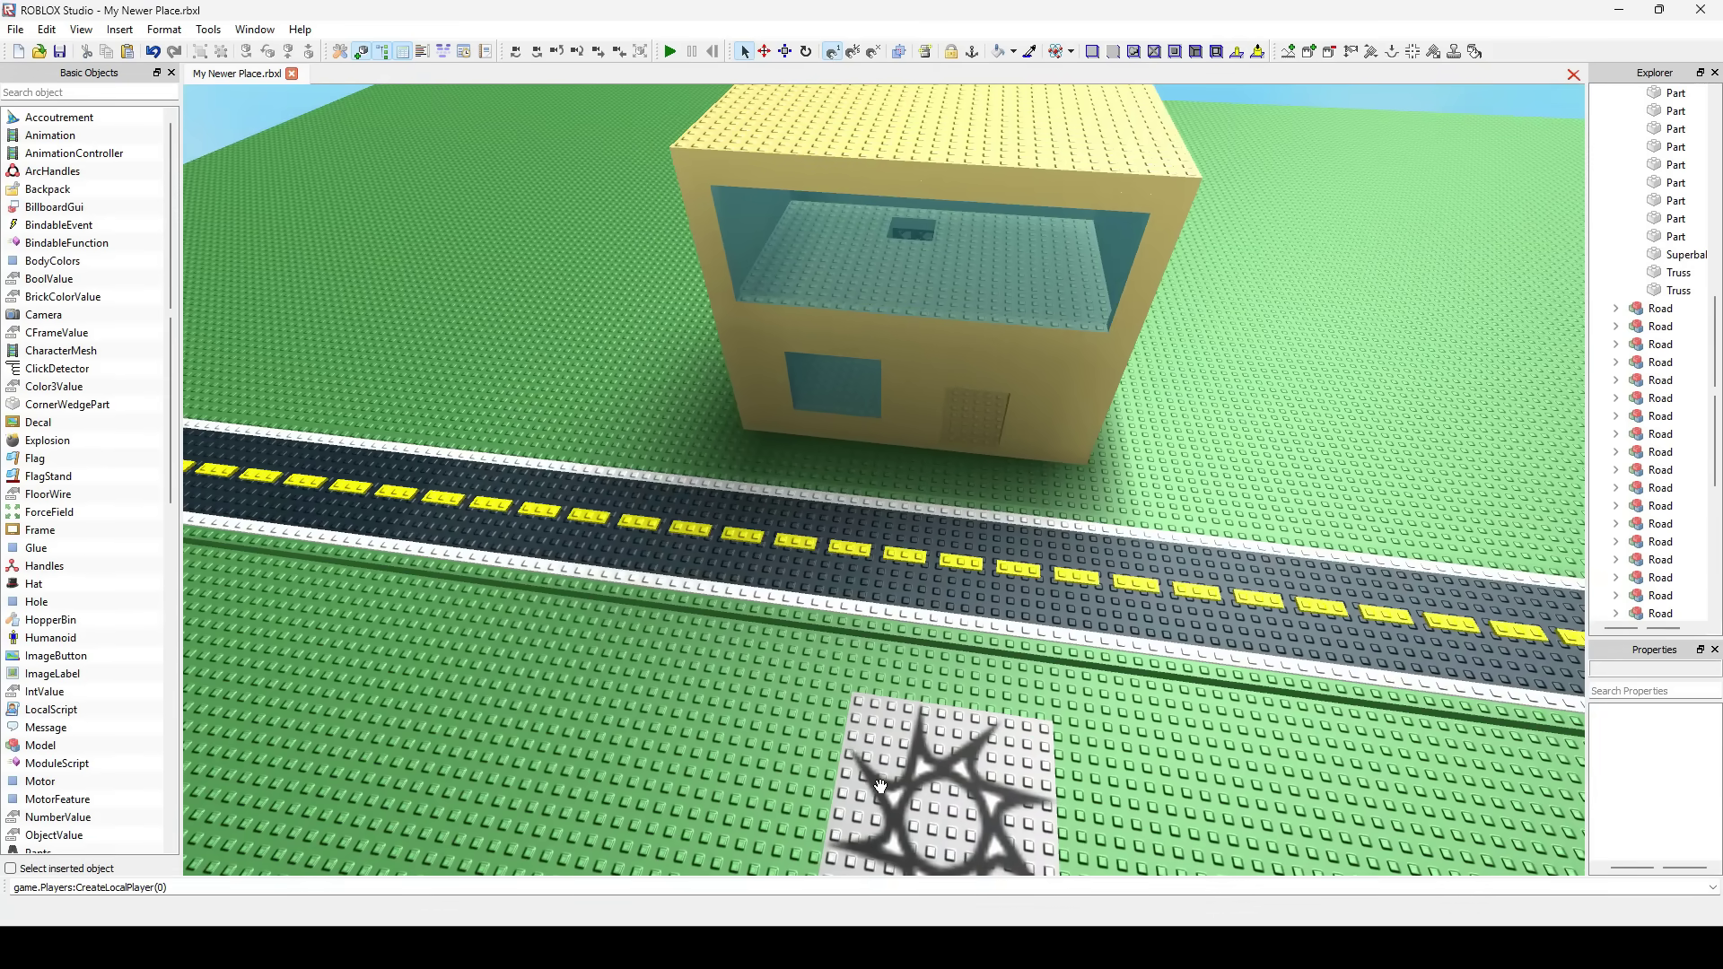
- Run game.Players:CreateLocalPlayer(0) and game.Players.LocalPlayer:LoadCharacter() to spawn a test character, and start the playtest
left_click(696, 888)
key("Return")
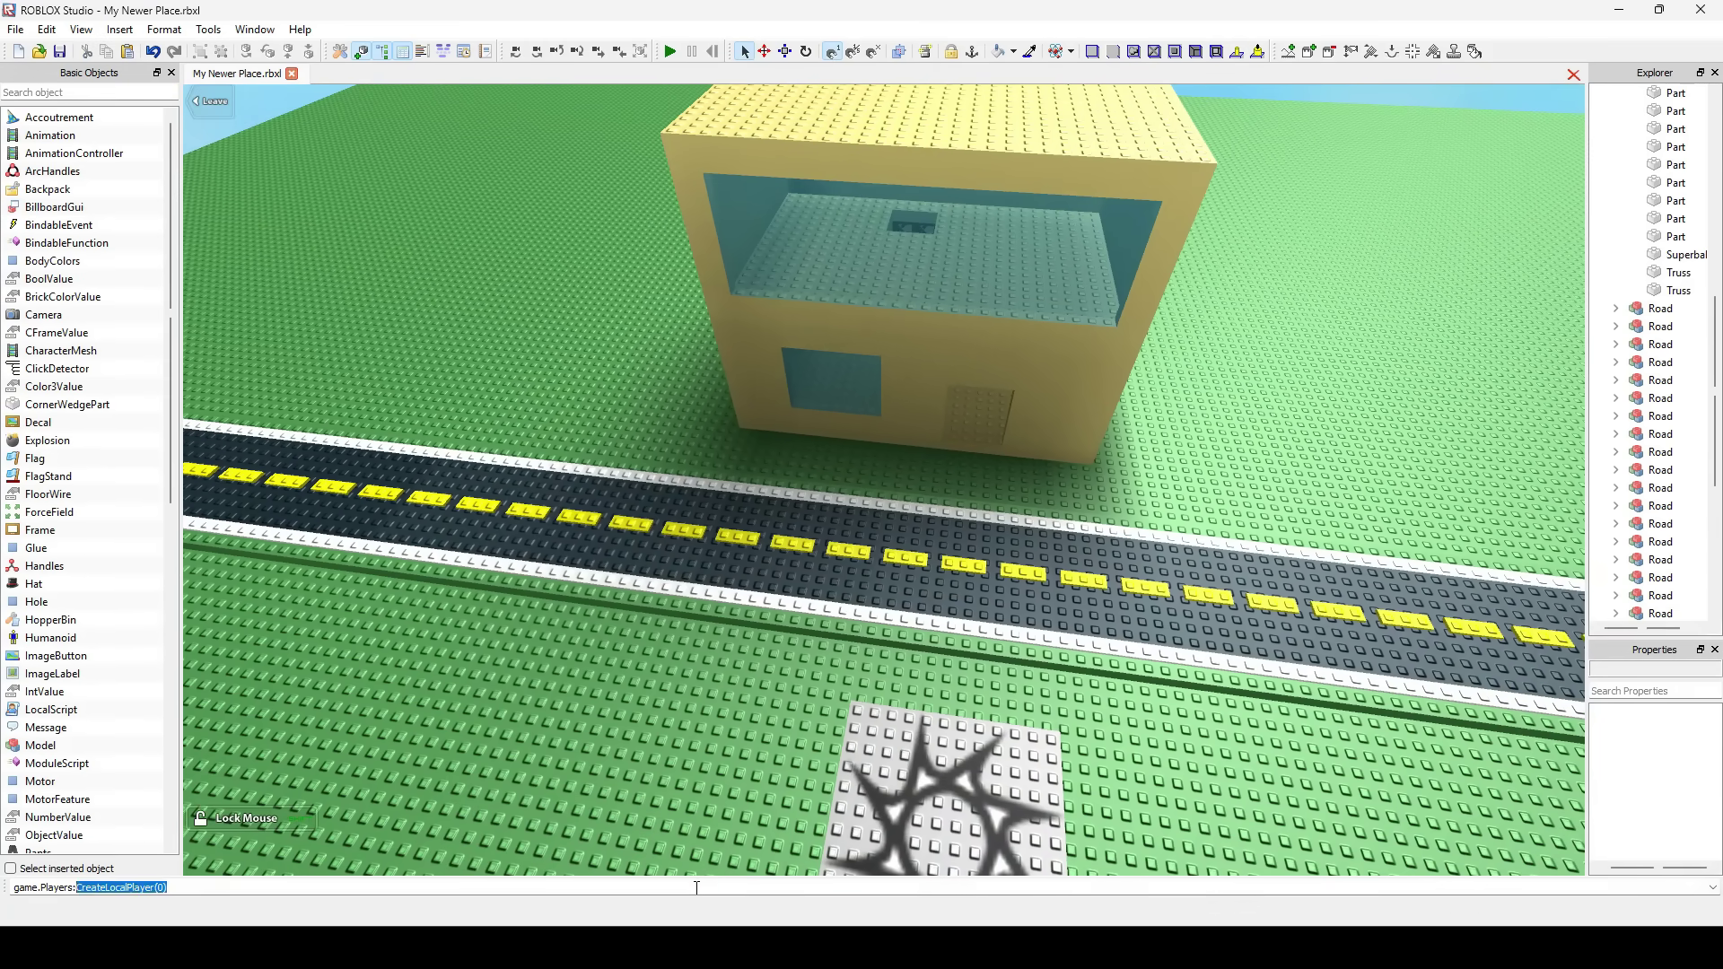
key("Return")
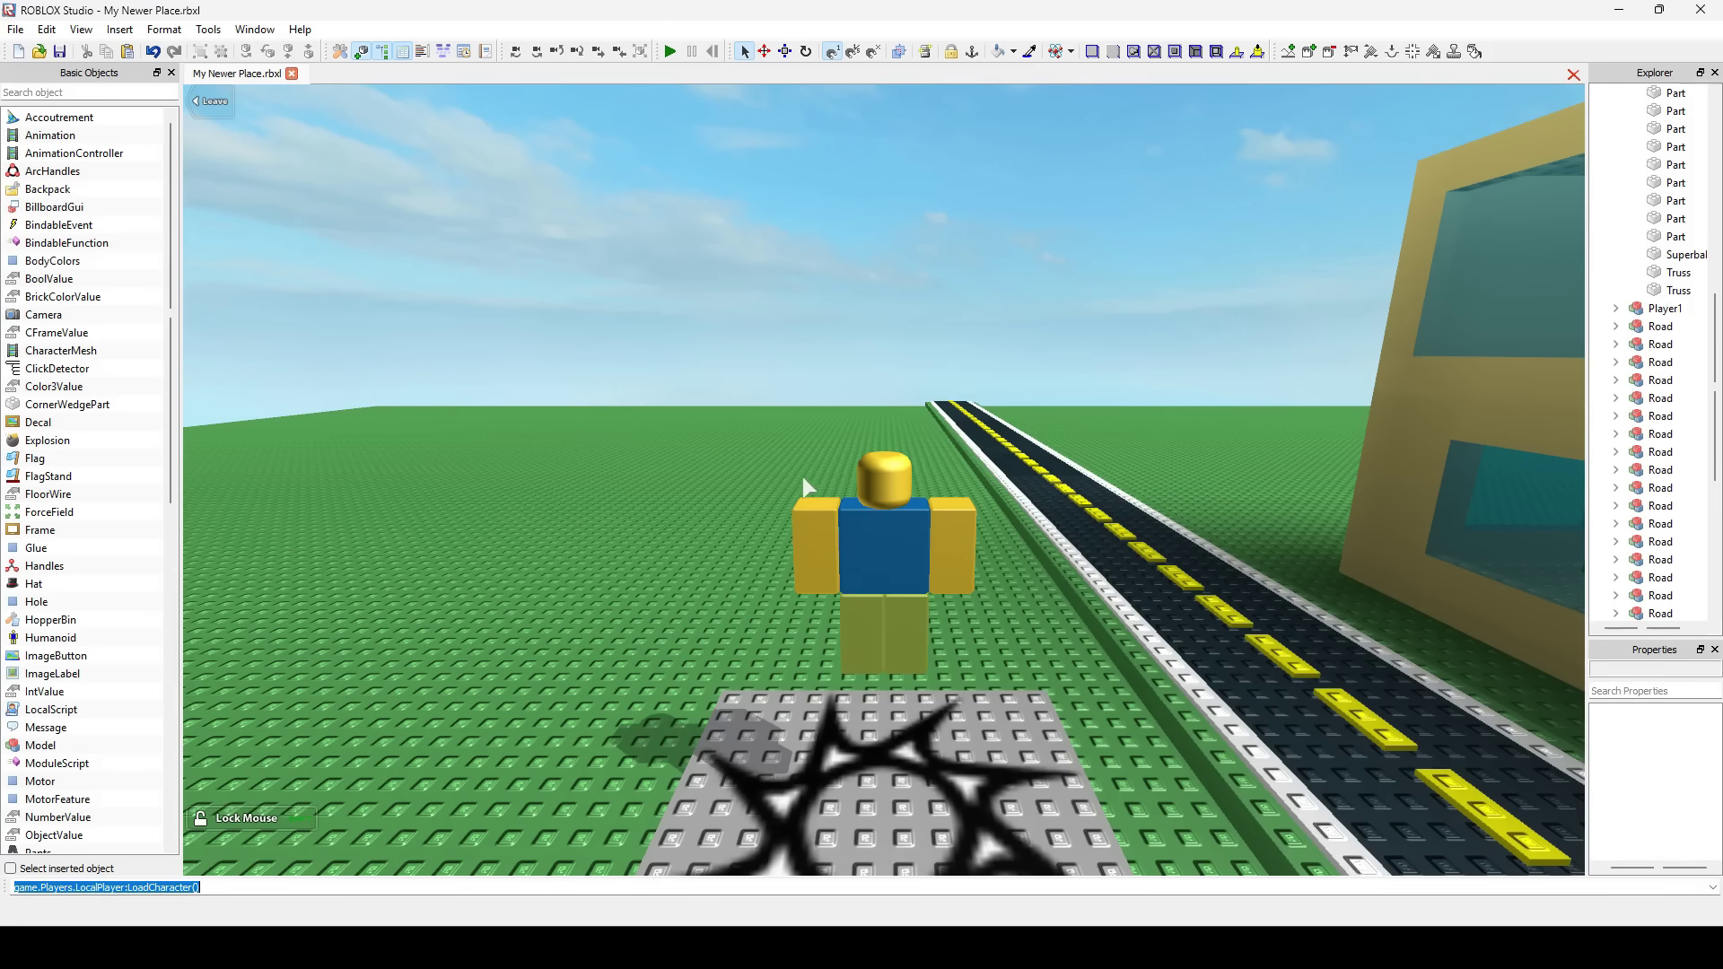
right_click_drag(635, 455, 723, 70)
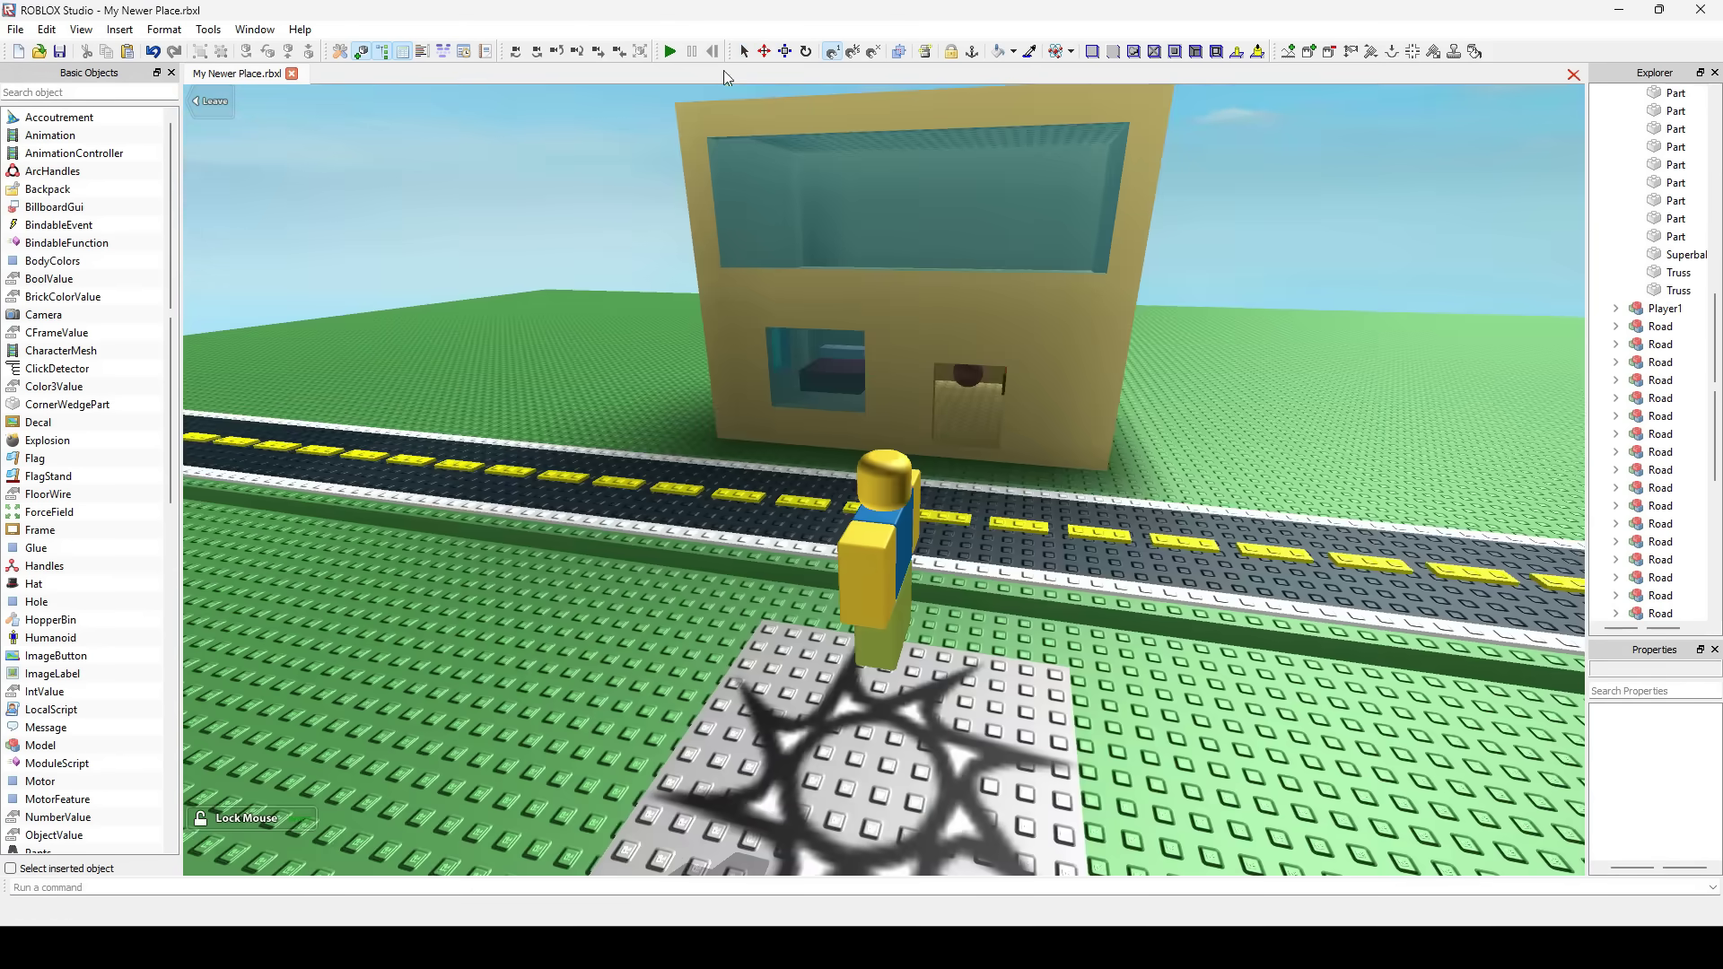
- Walk the character across the road into the house, looking through the front window and around the ground-floor room
key("w")
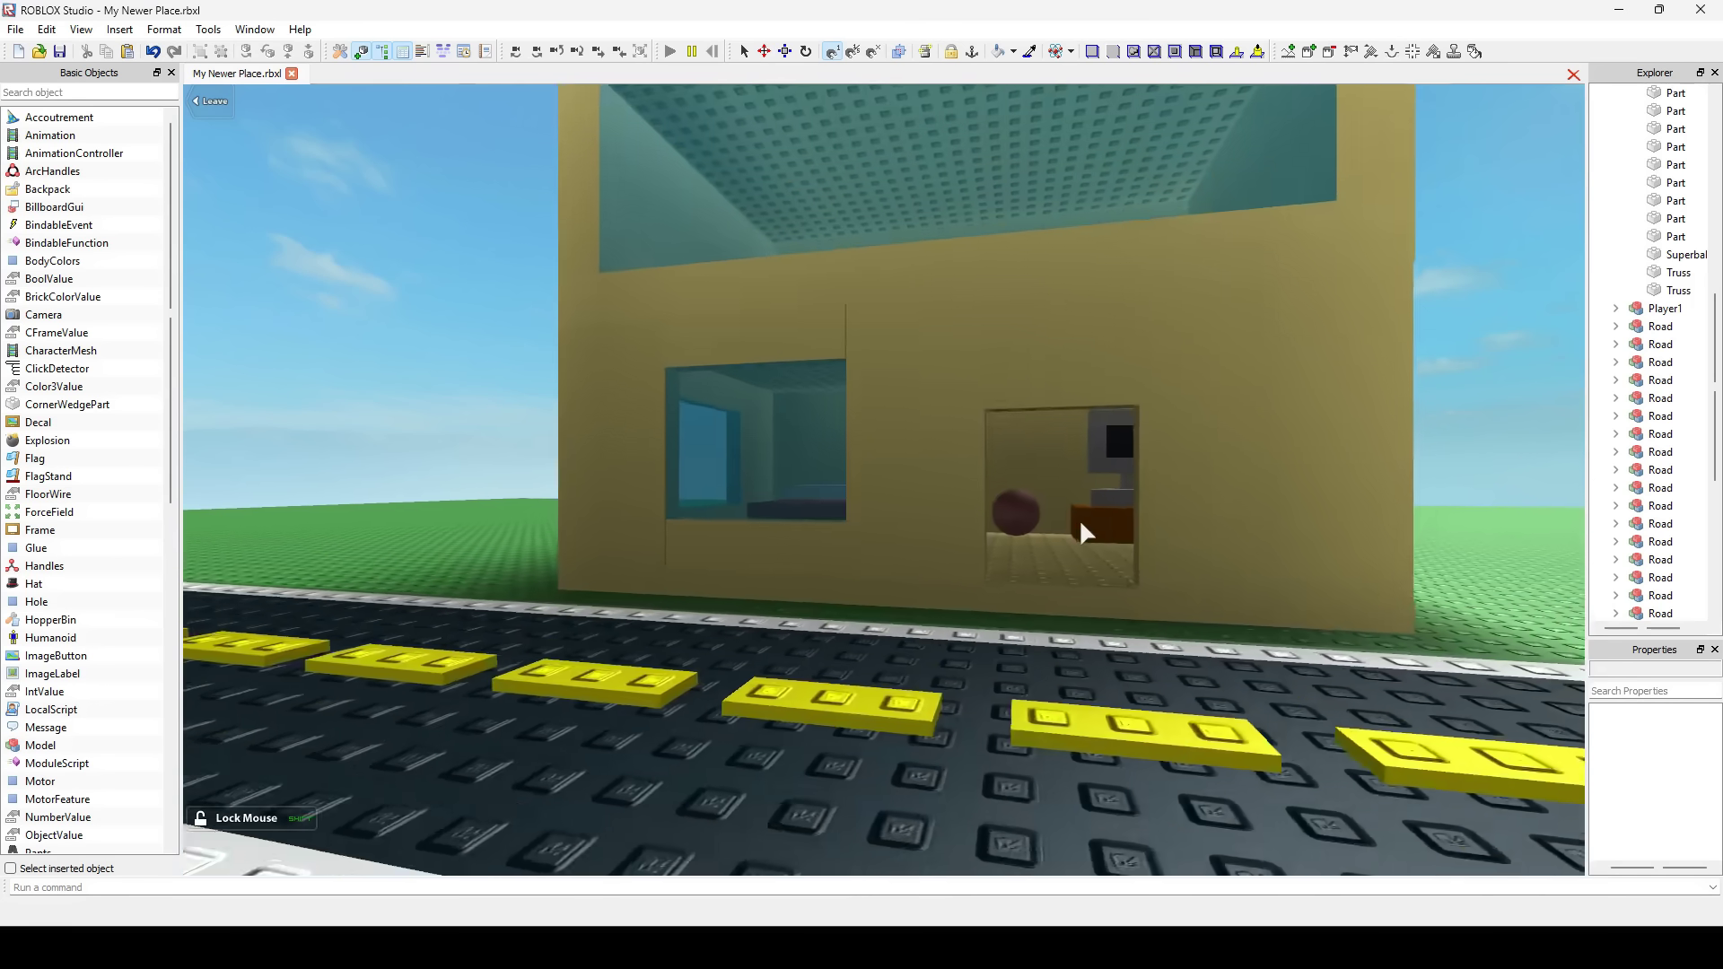
key("w")
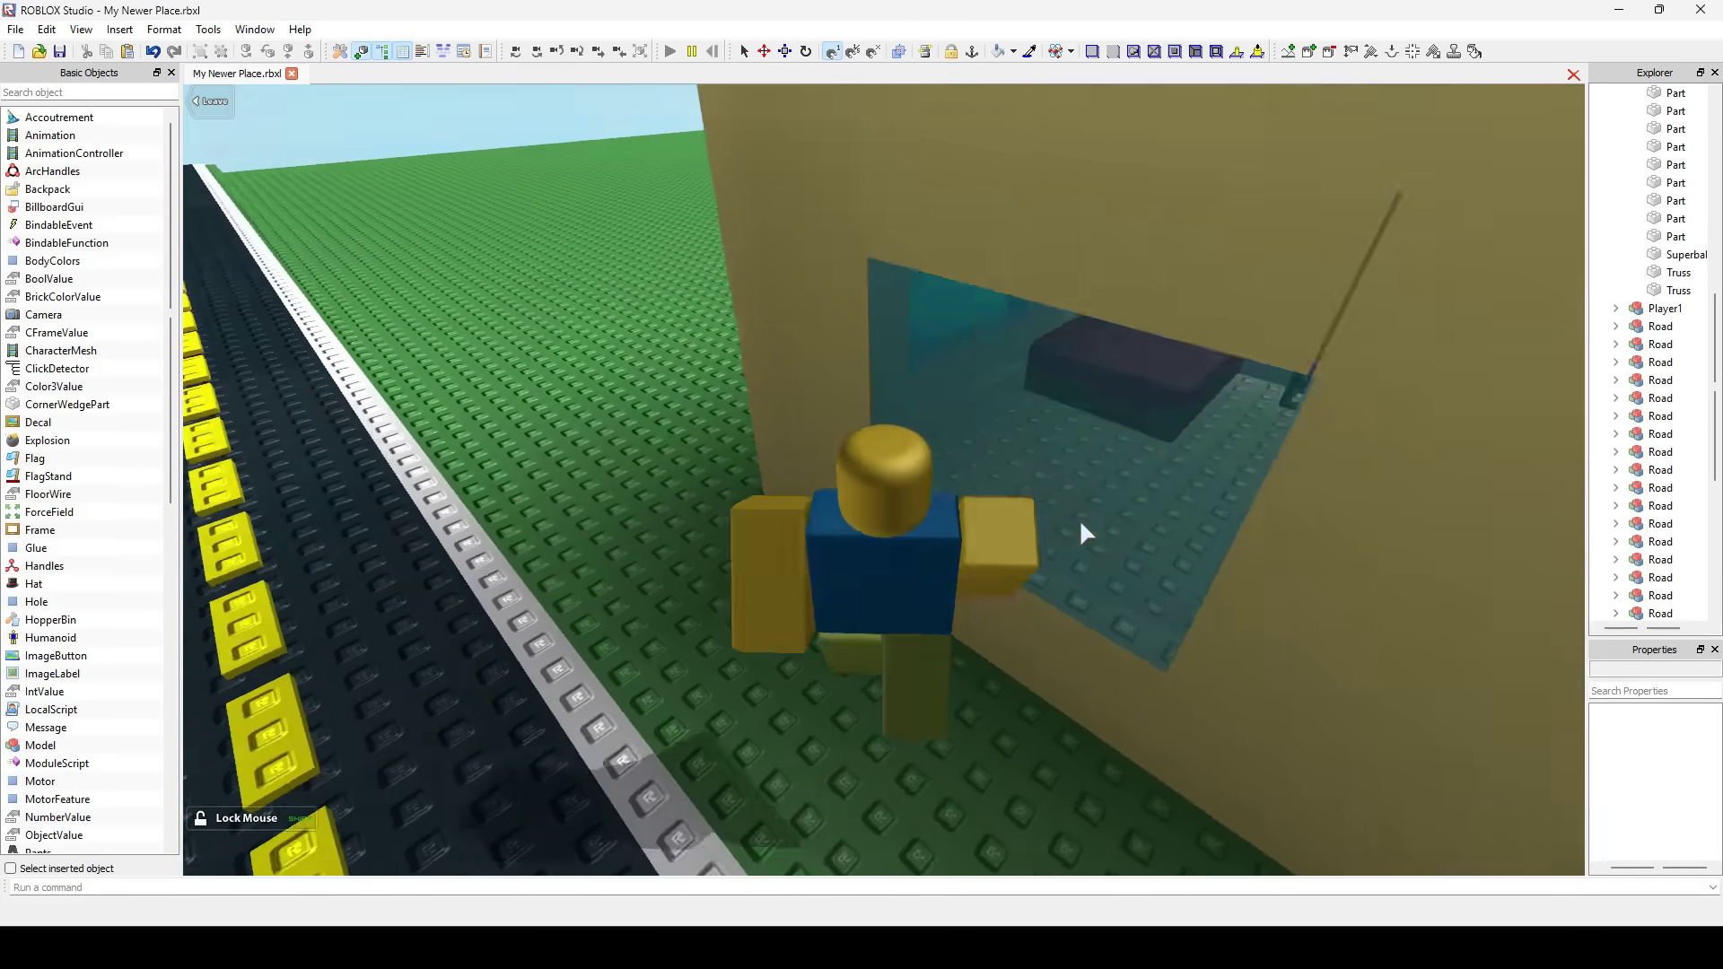
key("space")
key("w")
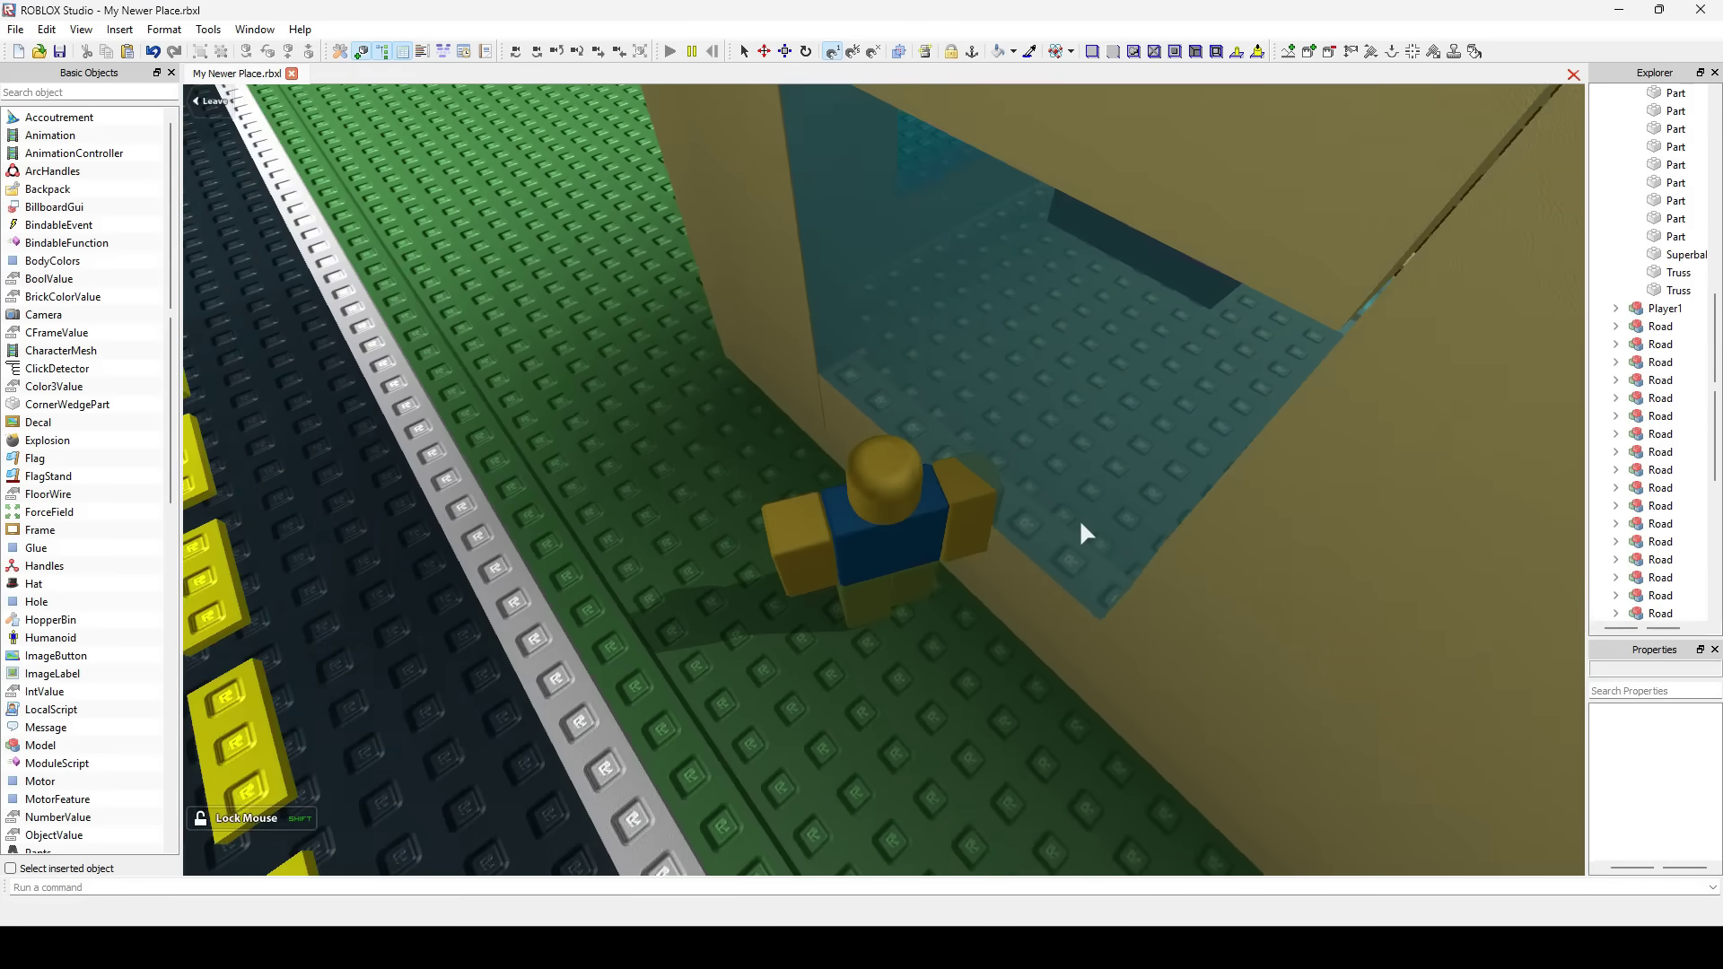
key("a")
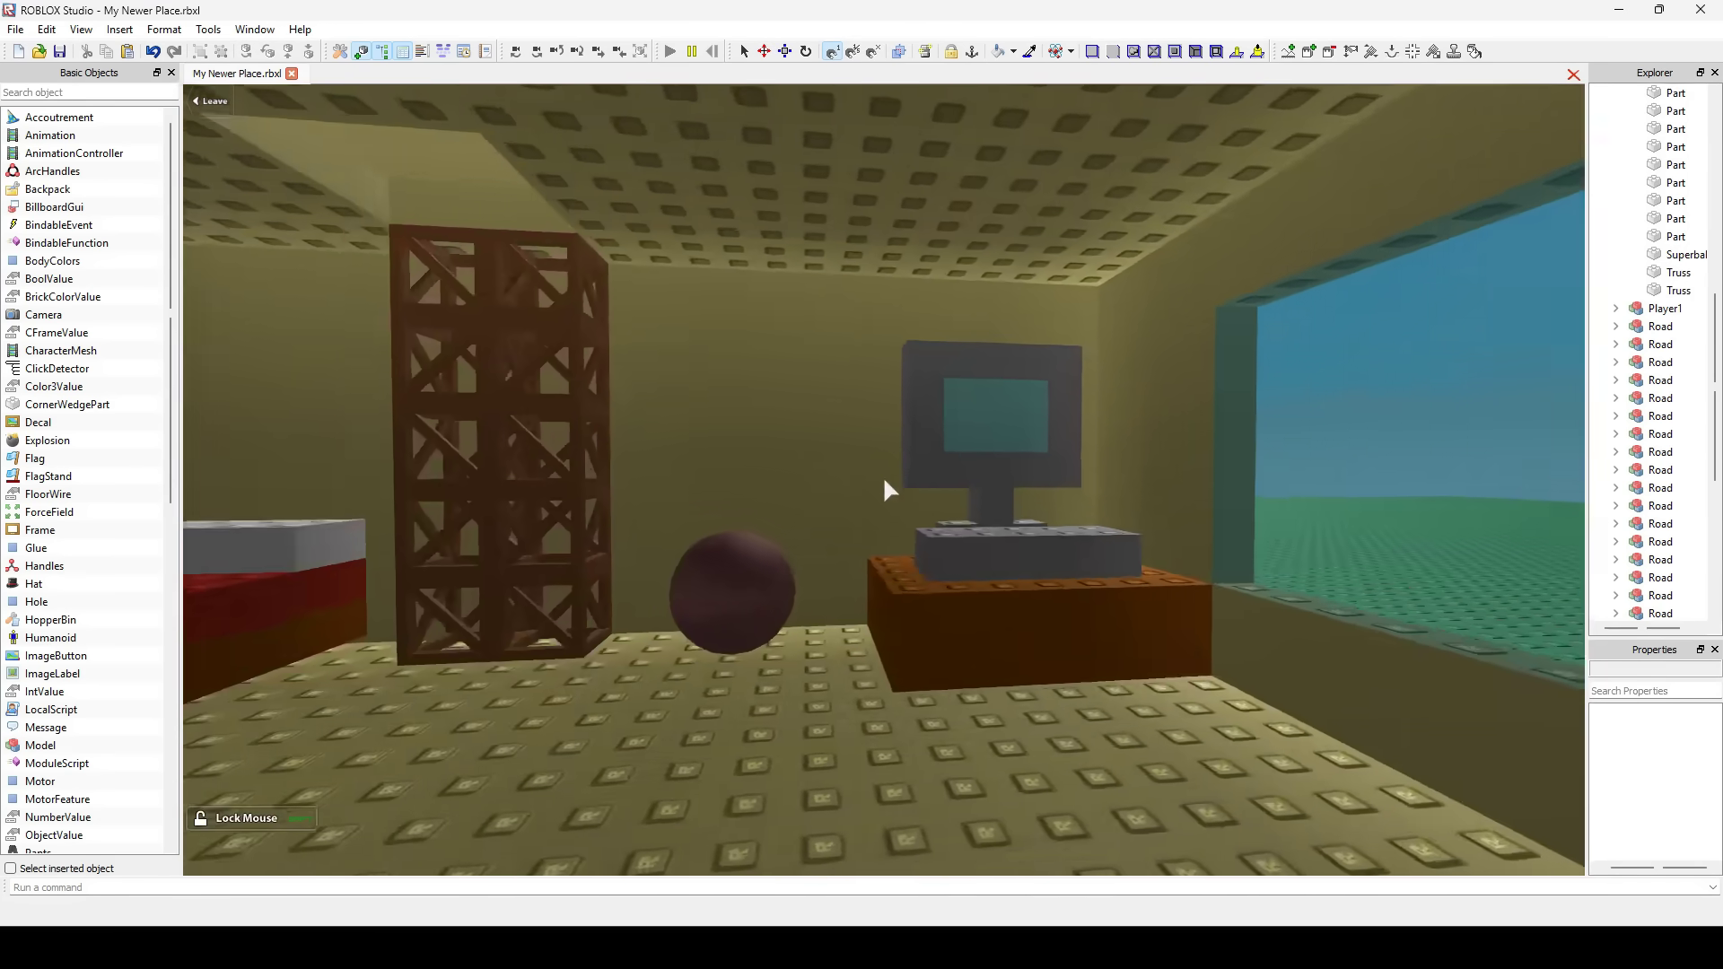
key("space")
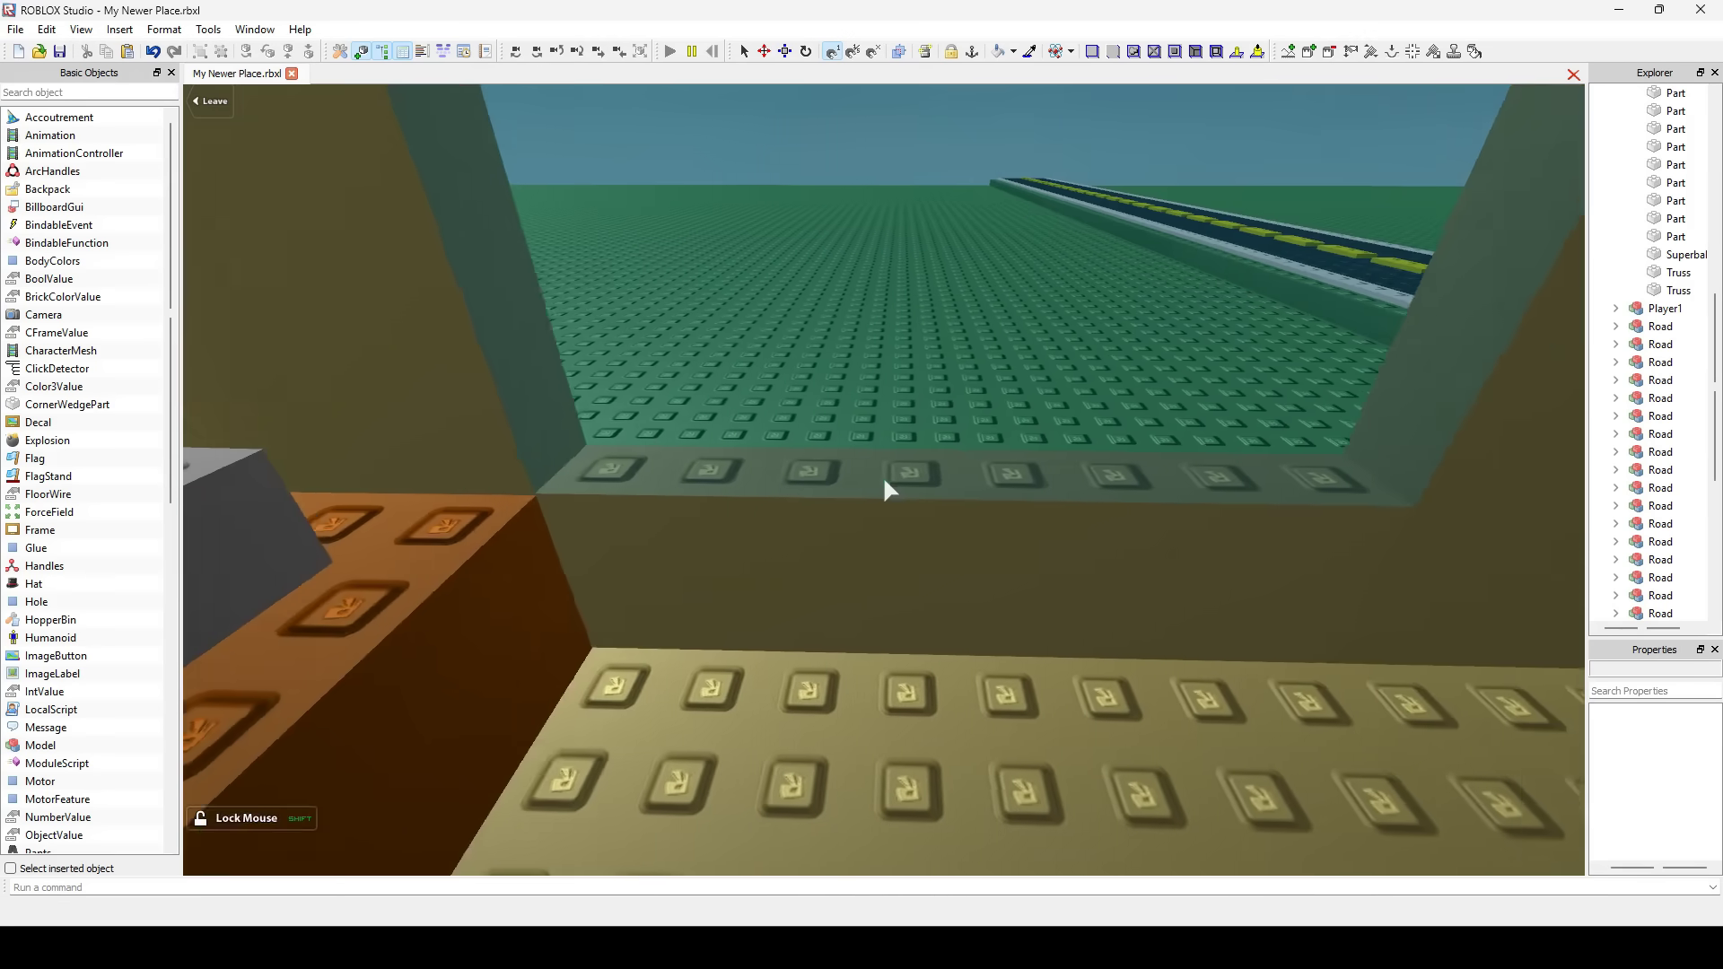
- Jump the character onto the computer desk, trying mouse lock, and knock the monitor and keyboard off it
right_click_drag(879, 475, 881, 475)
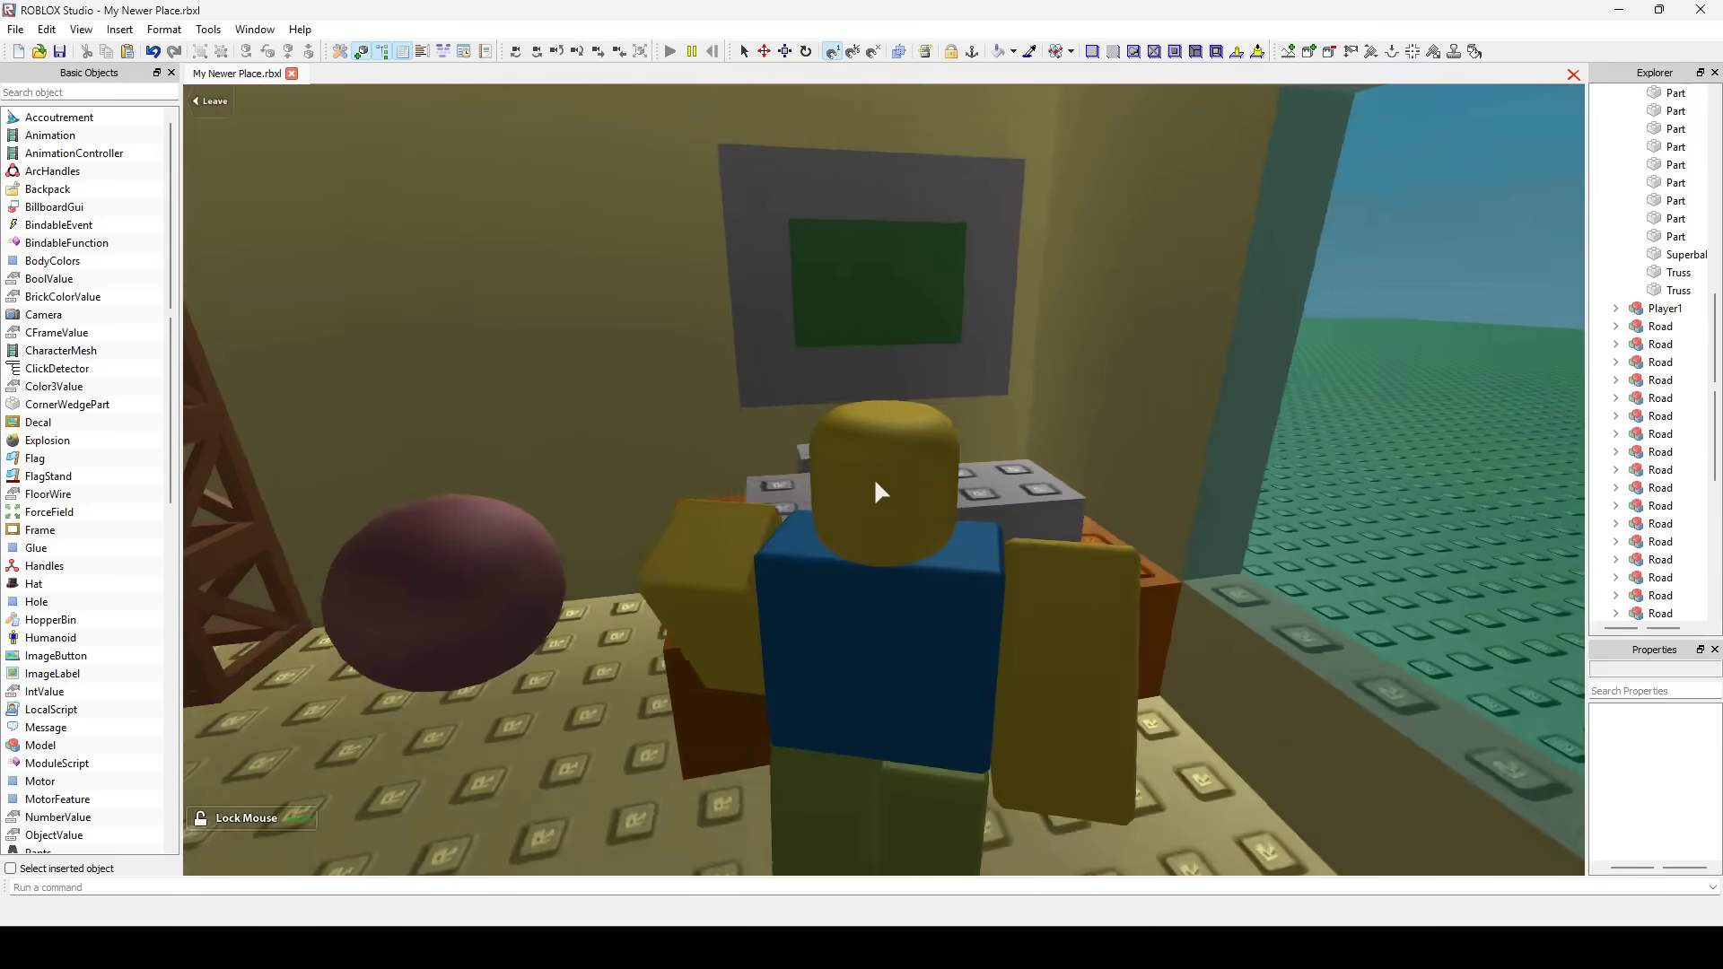
key("shift")
key("w")
key("space")
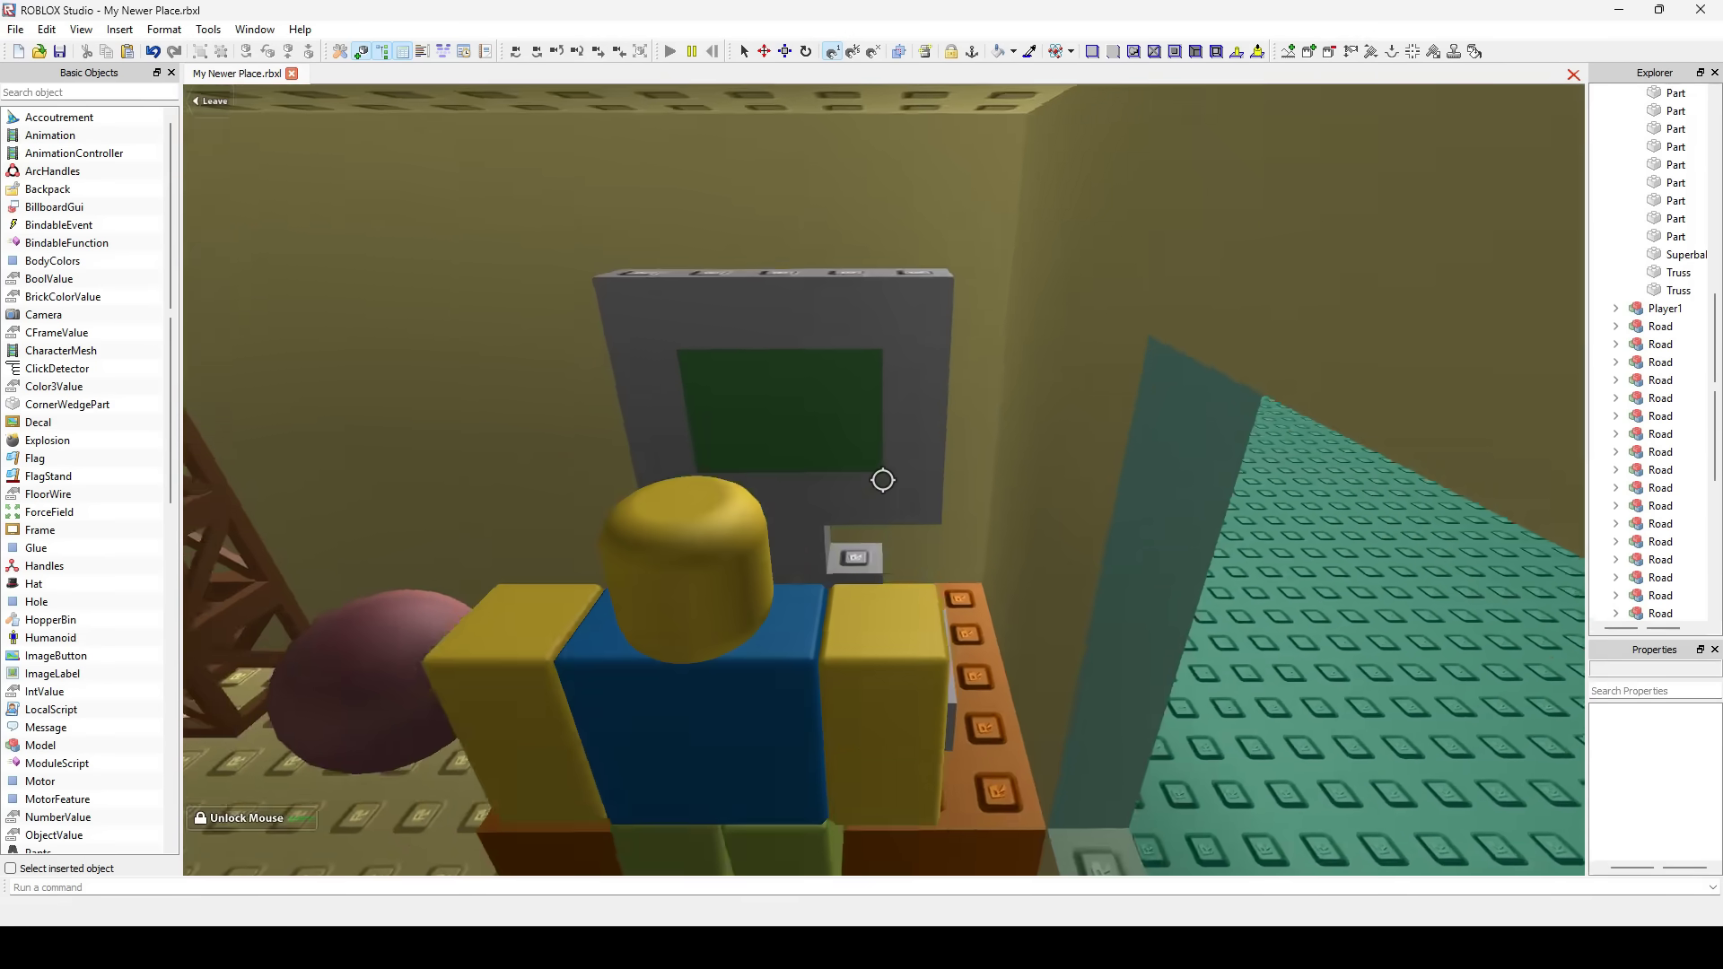
key("shift")
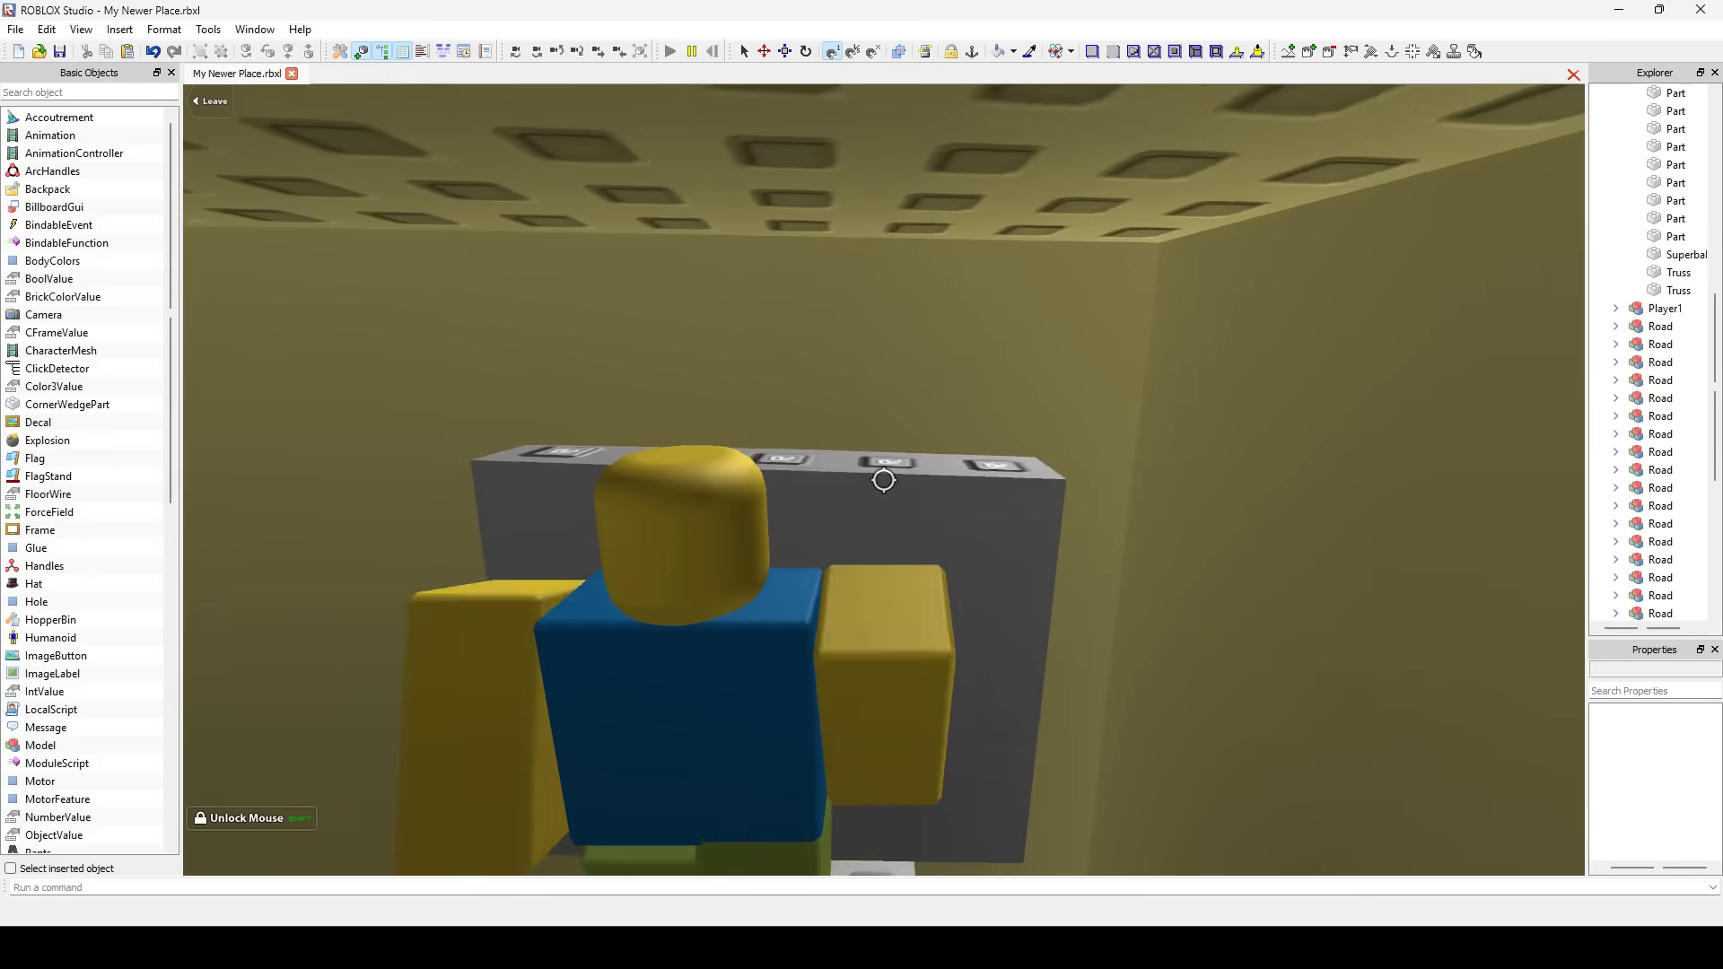
key("a")
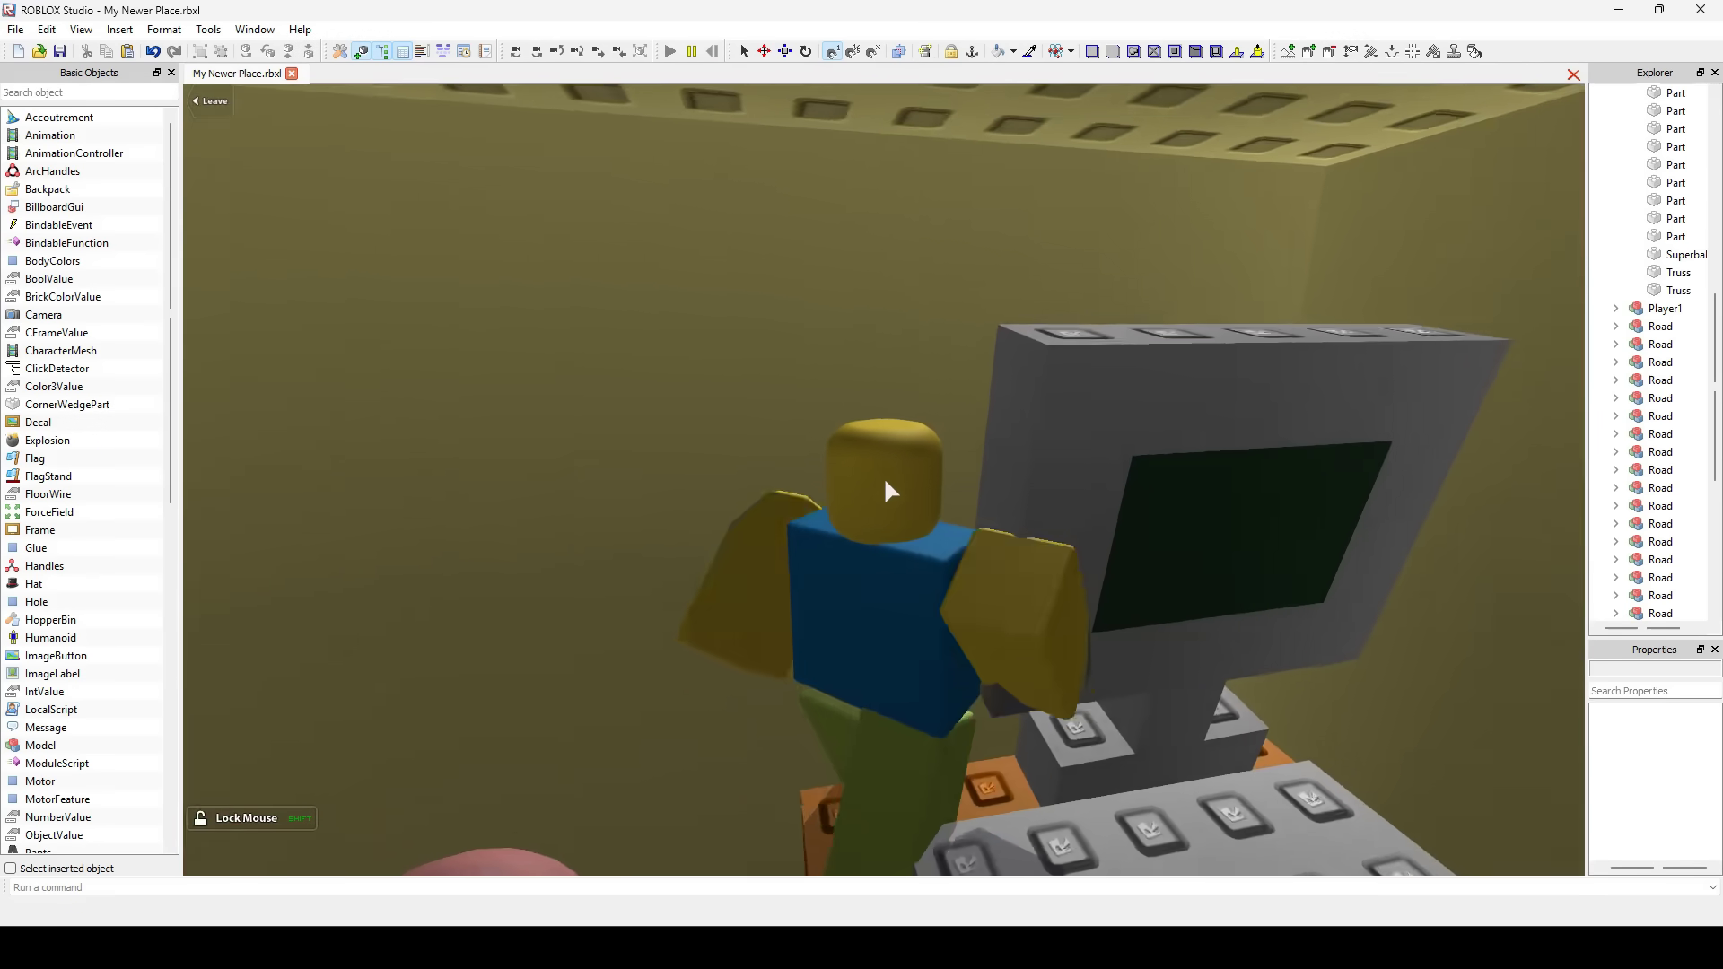
key("s")
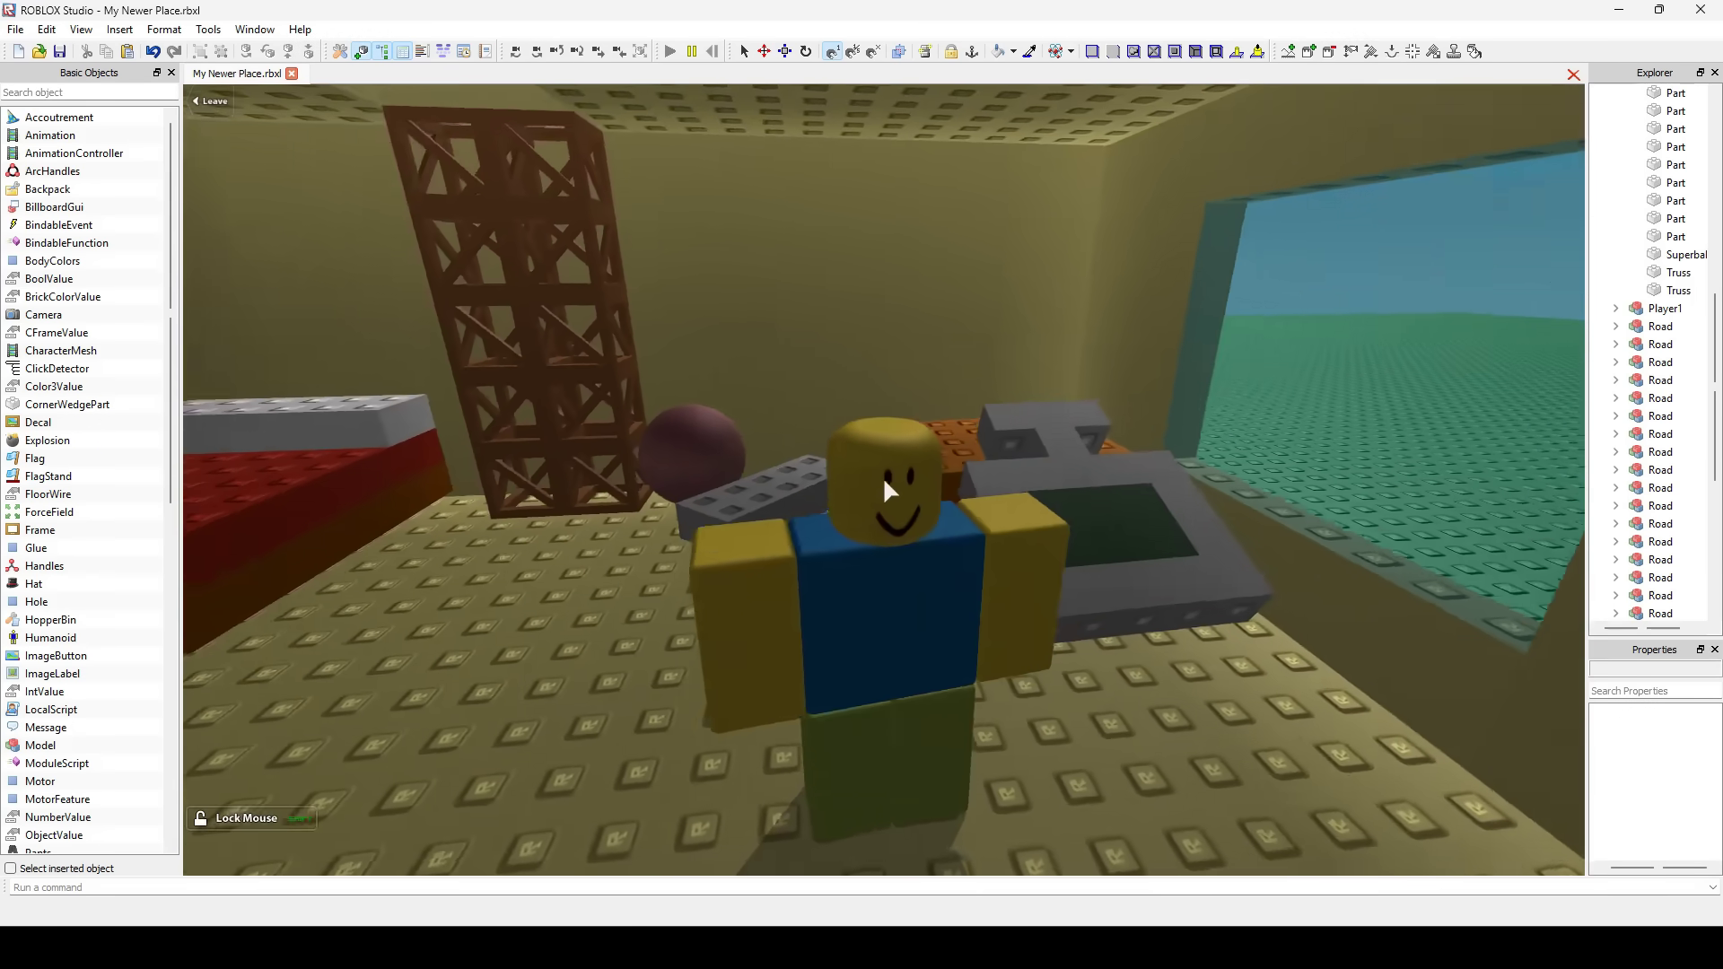
- Walk the character onto the red bed, look around the room in first- and third-person view, and leave the house
key("a")
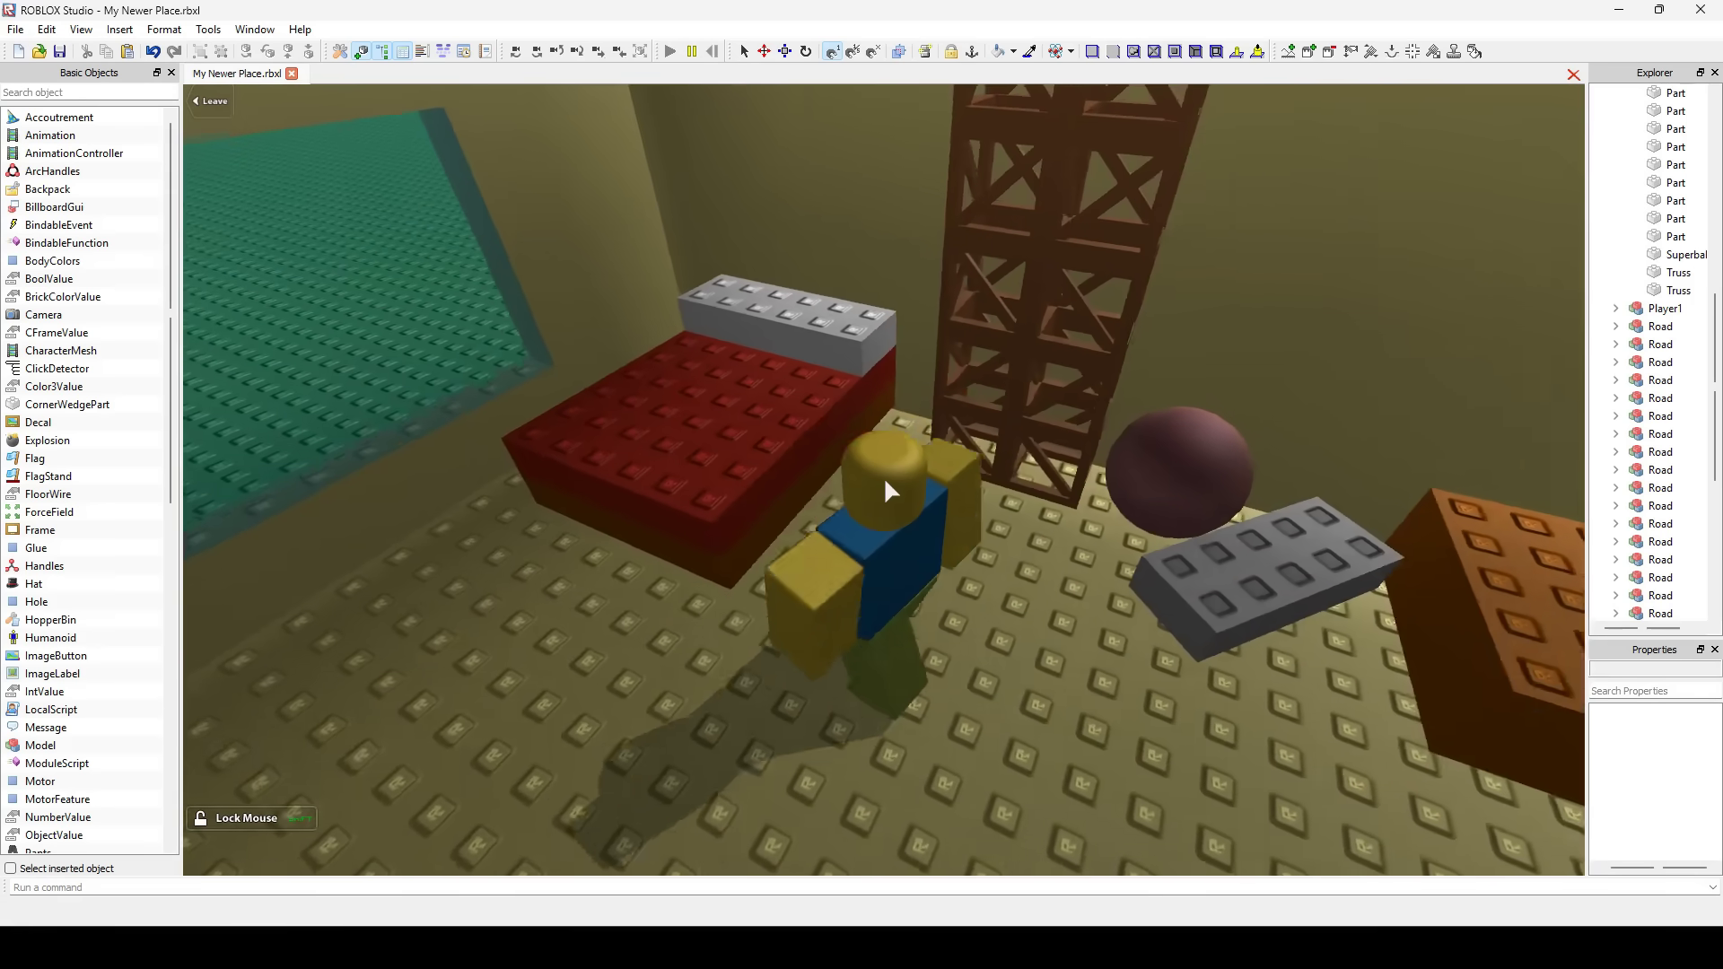
key("a")
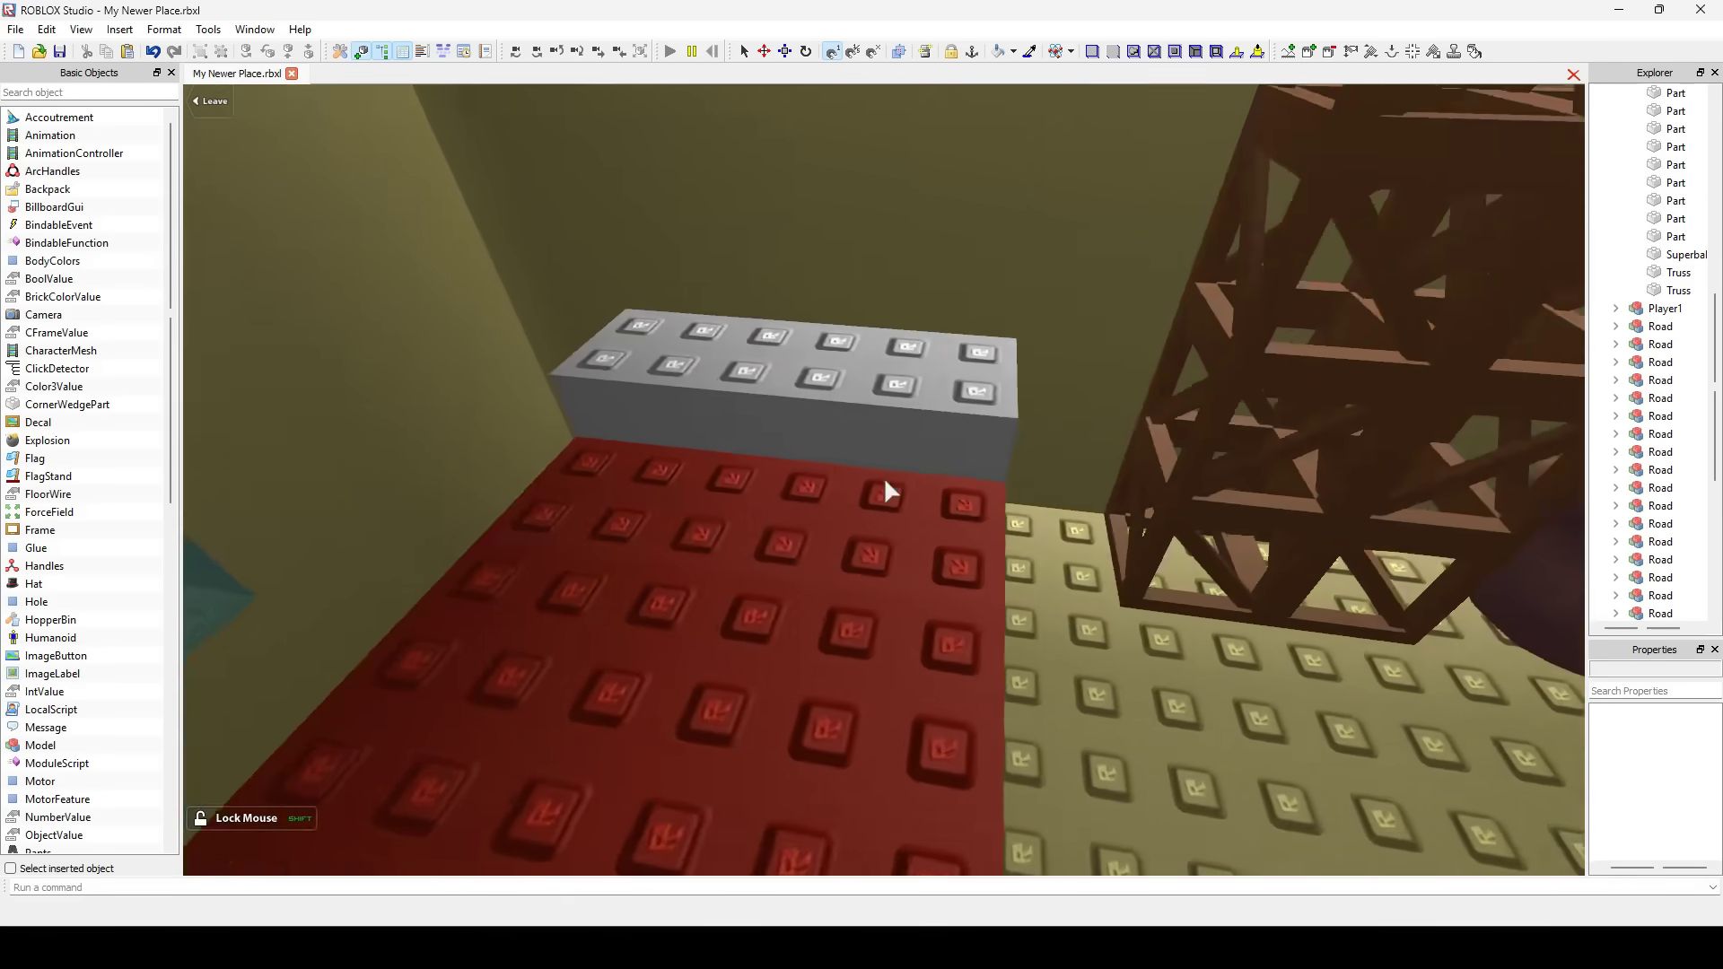
key("shift")
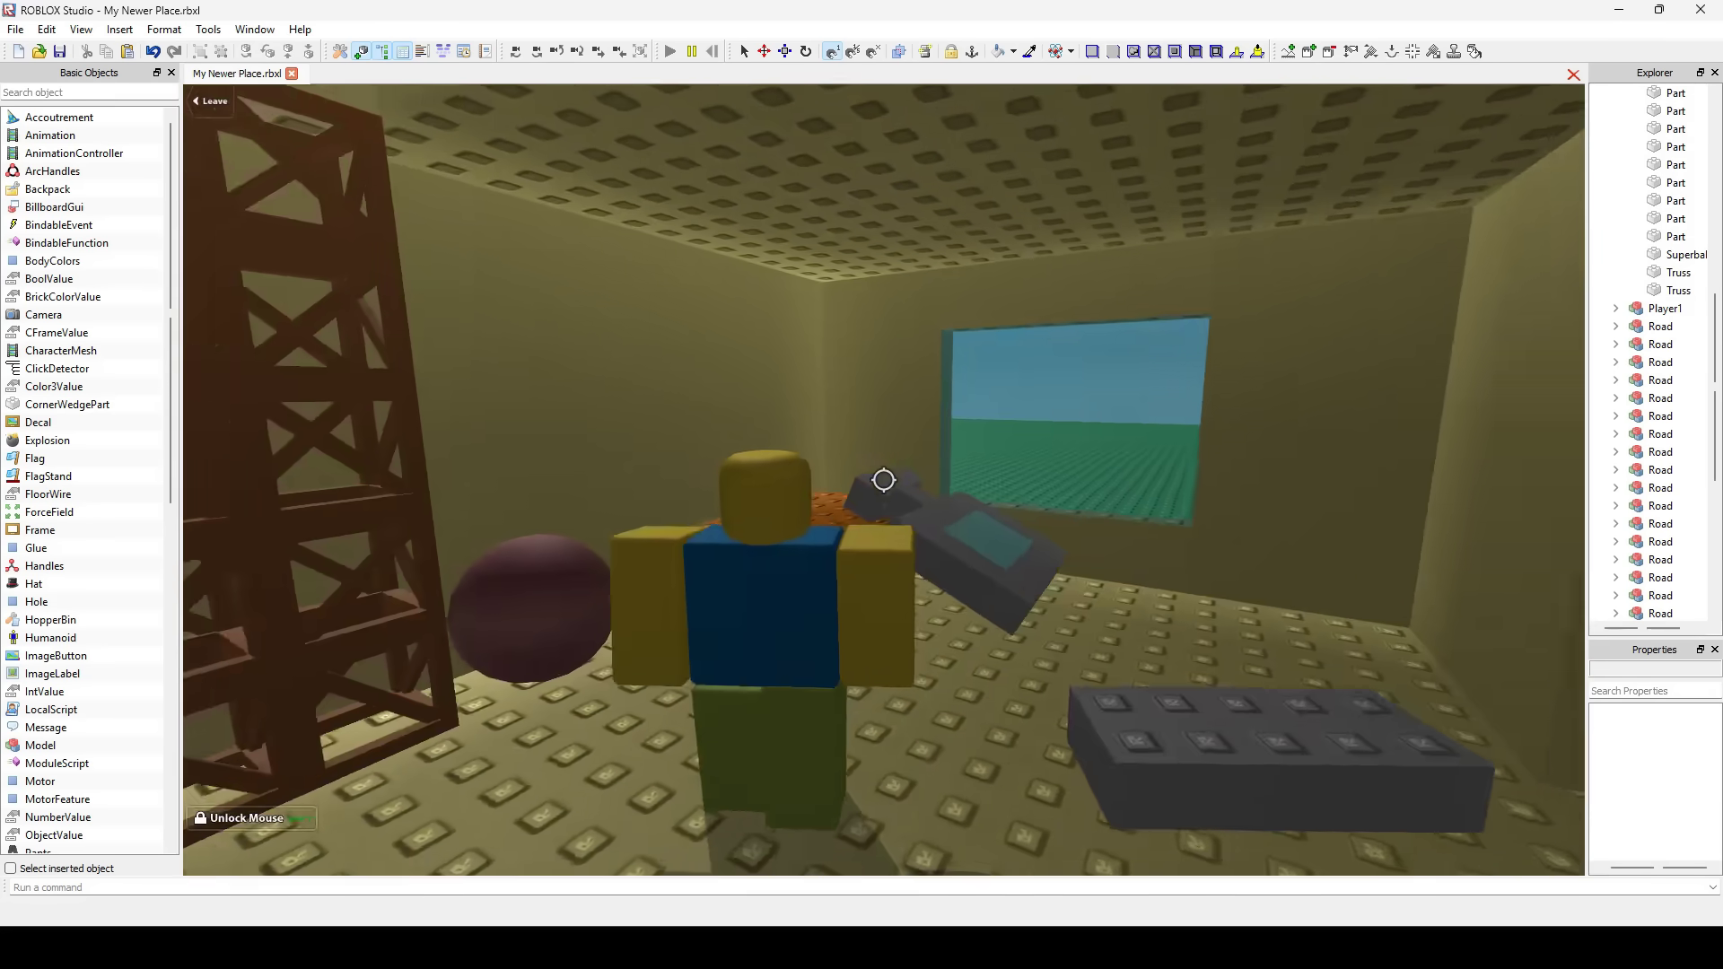
key("shift")
key("a")
key("space")
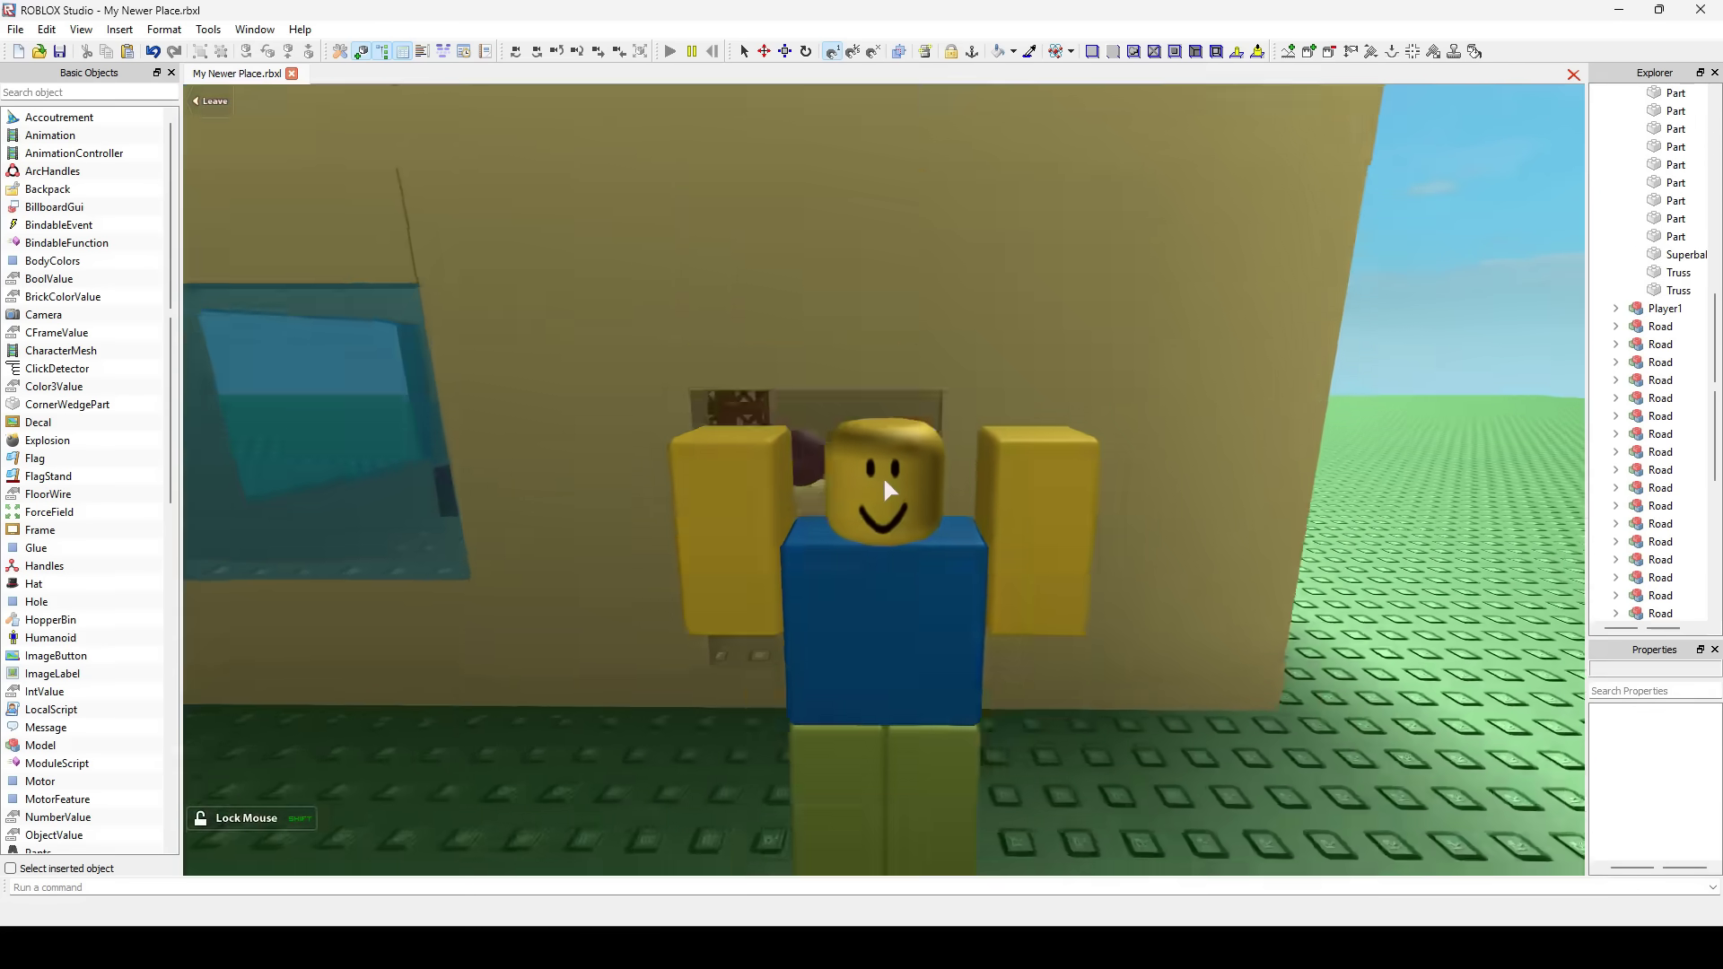
- Bring the character back inside, push the Superball around the ground-floor room, and stop the playtest
key("w")
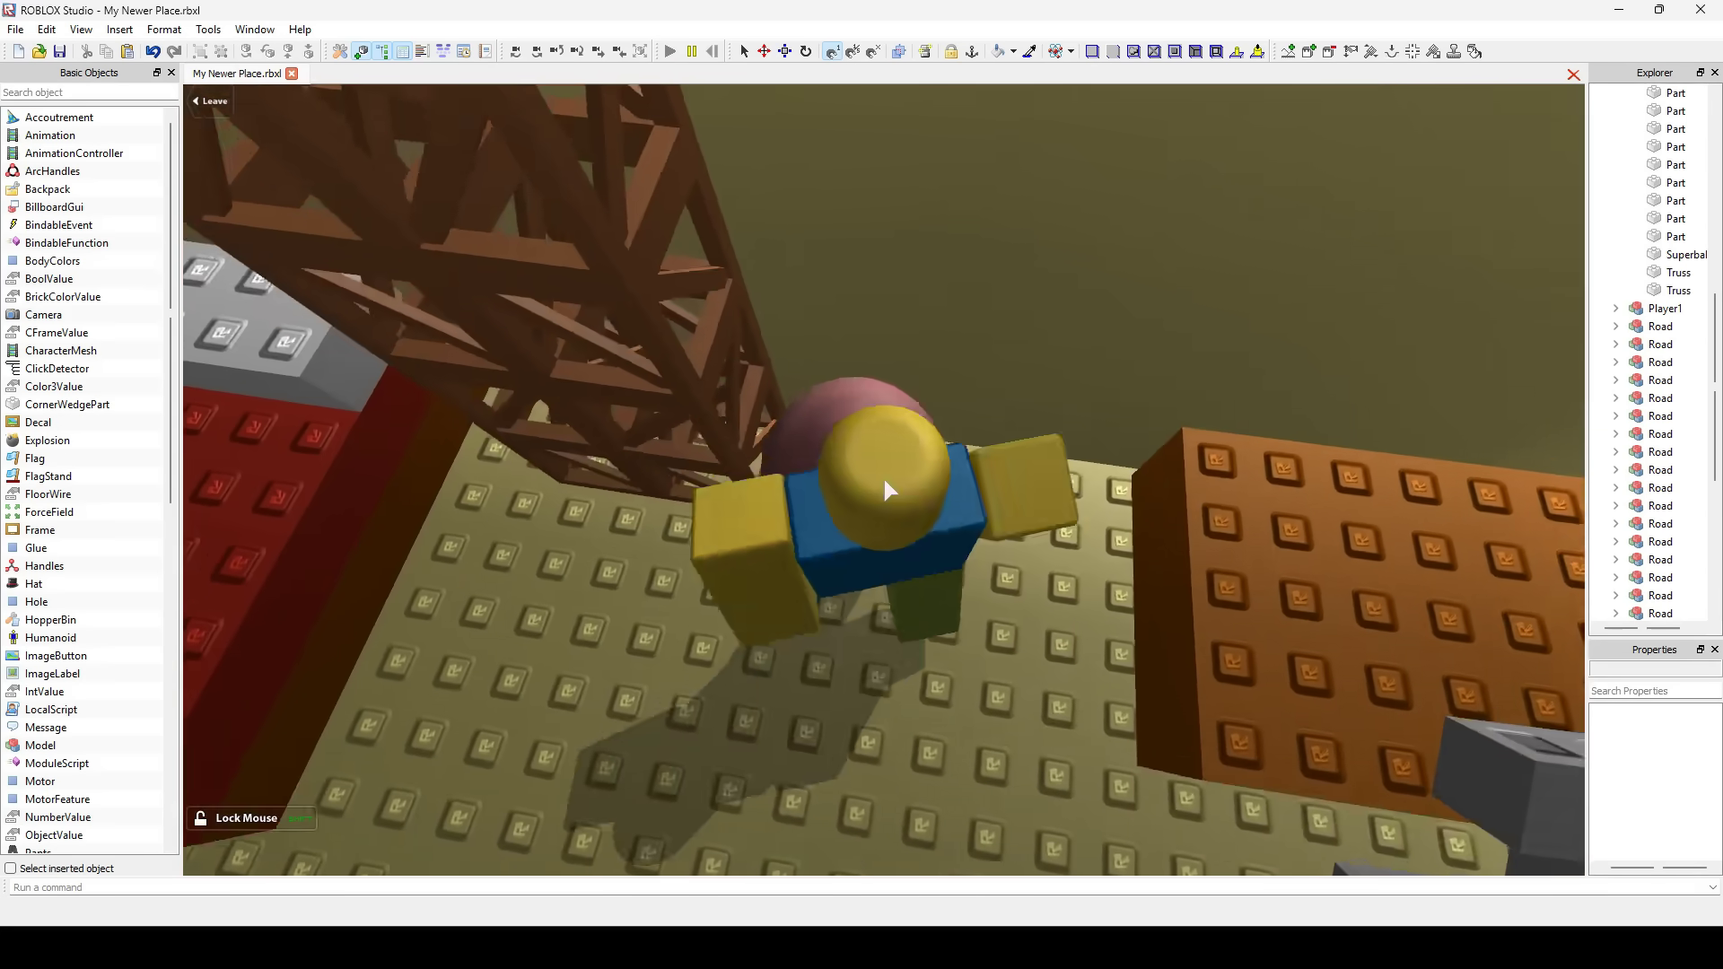
key("w")
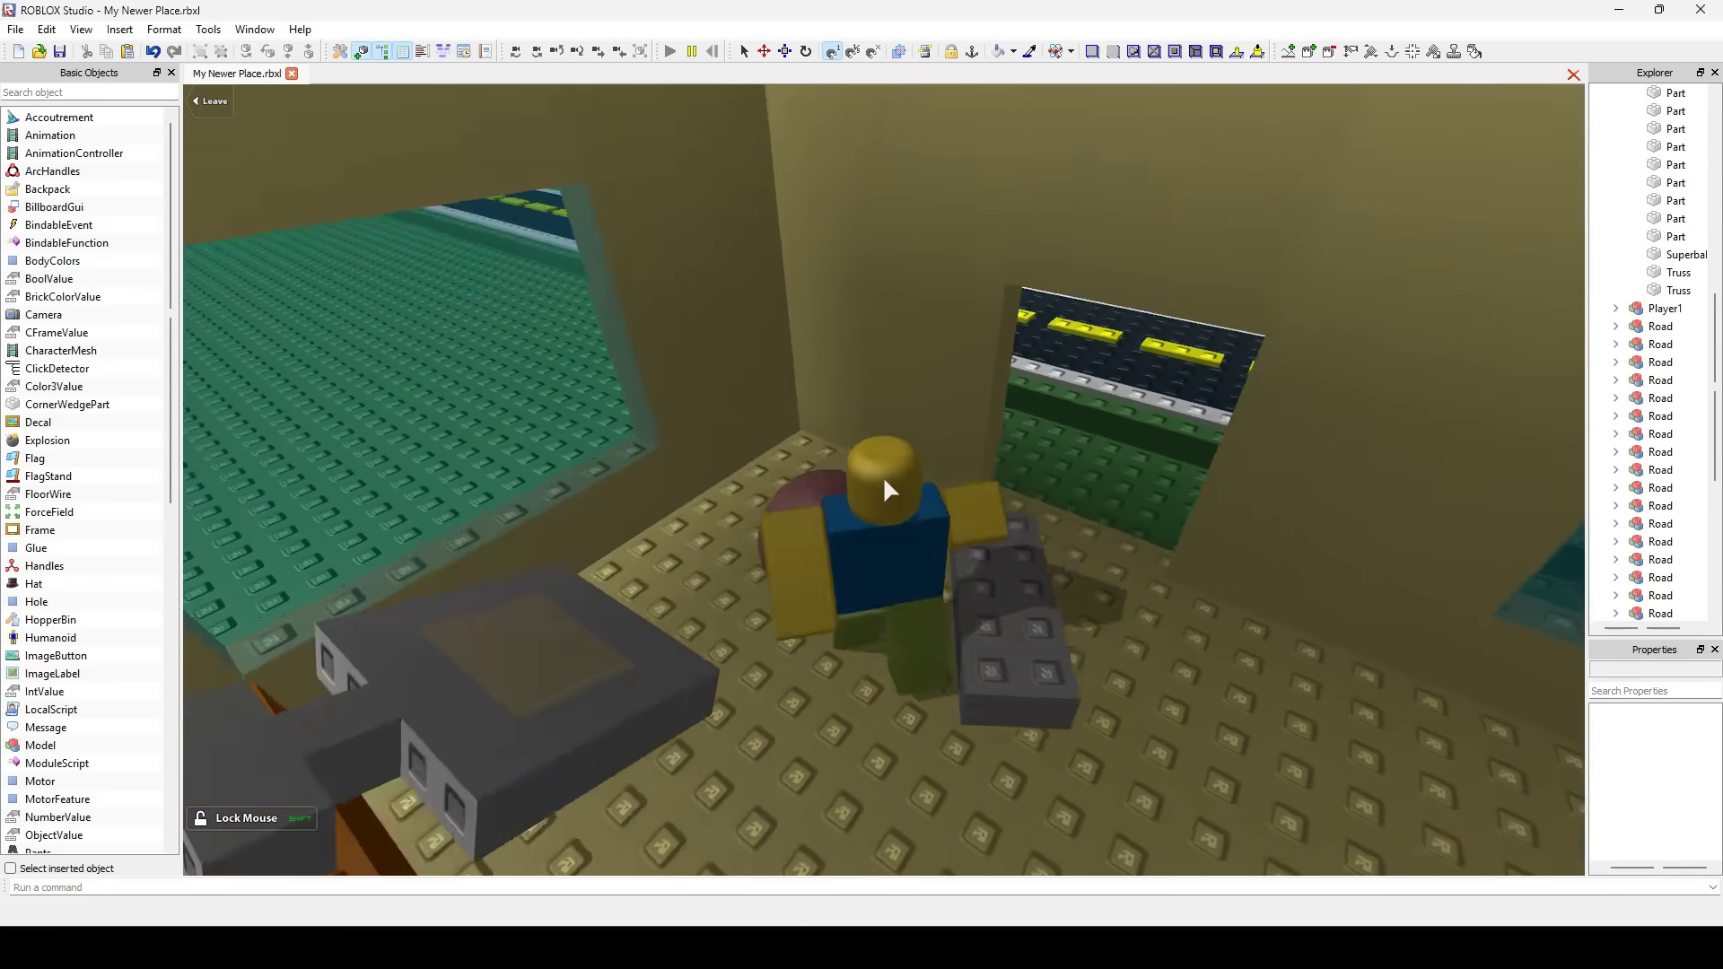
key("w")
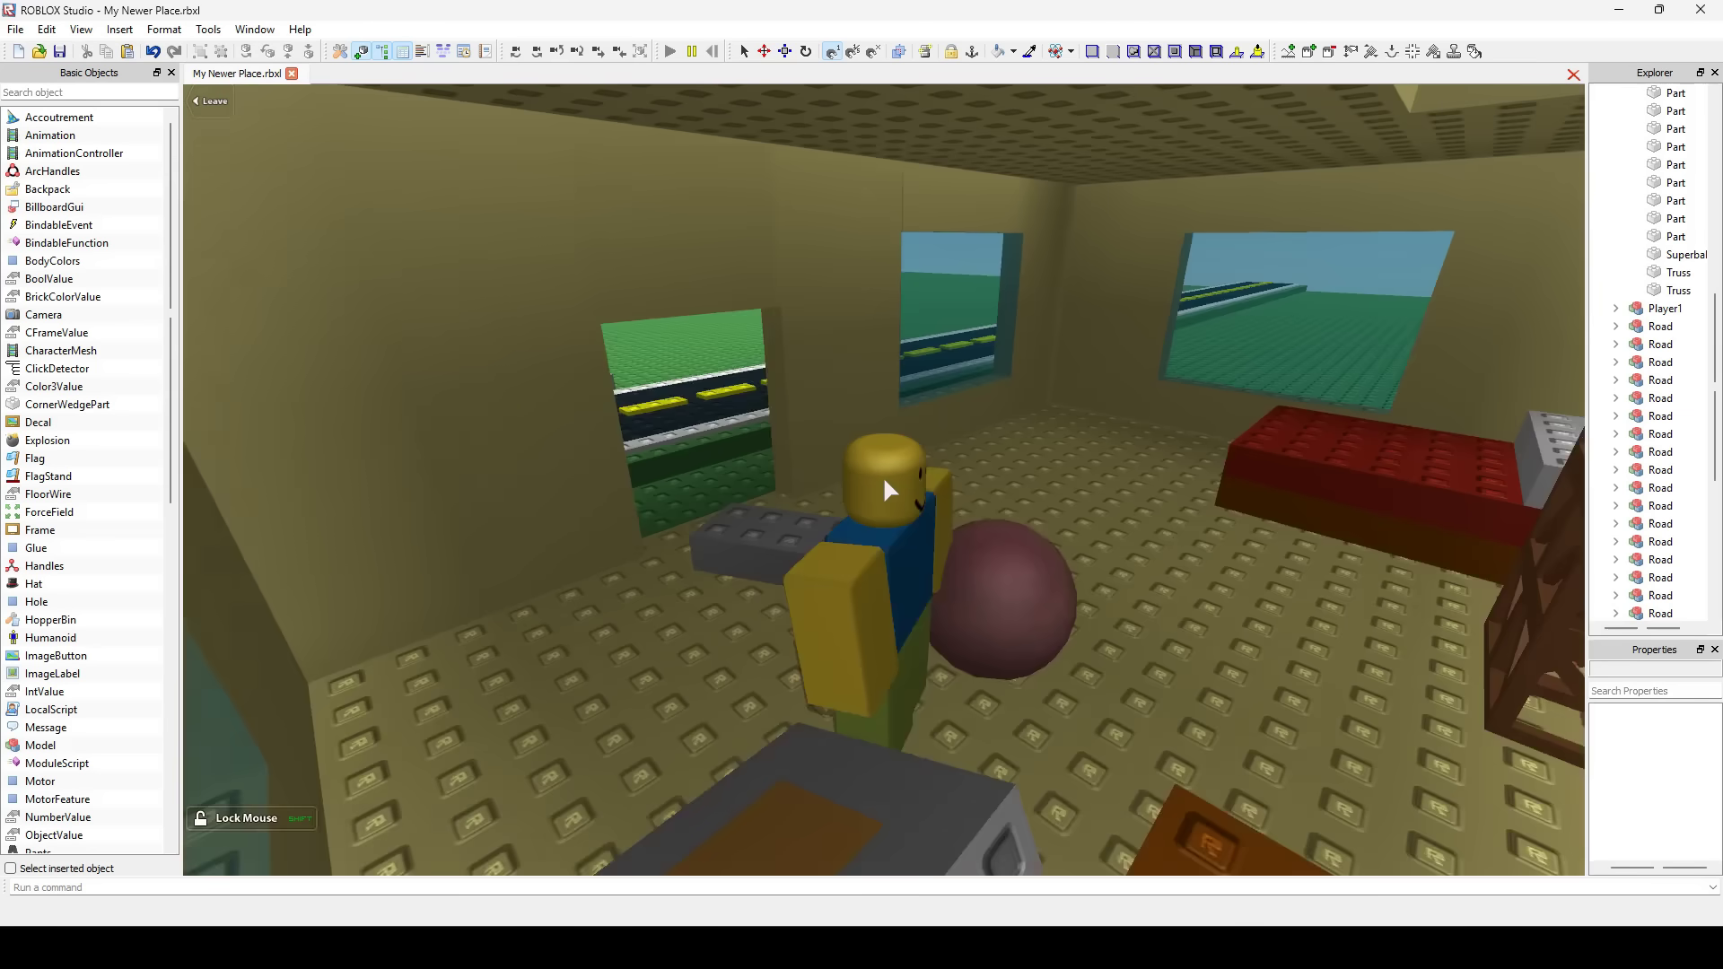
key("w")
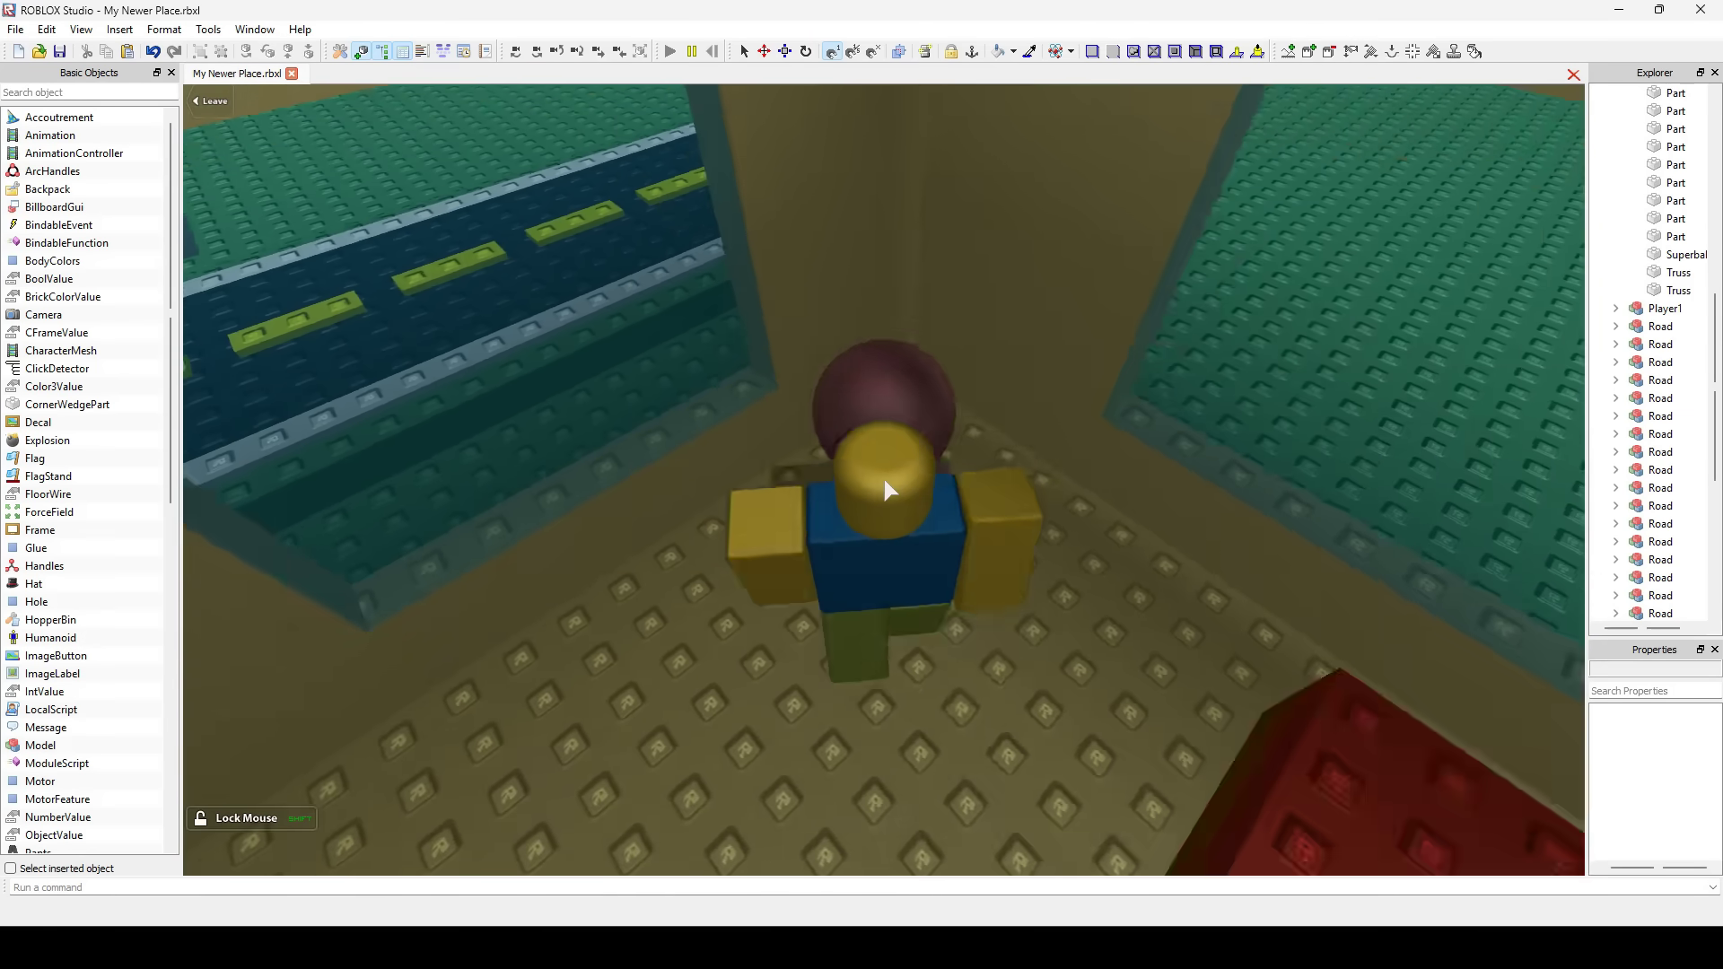
key("w")
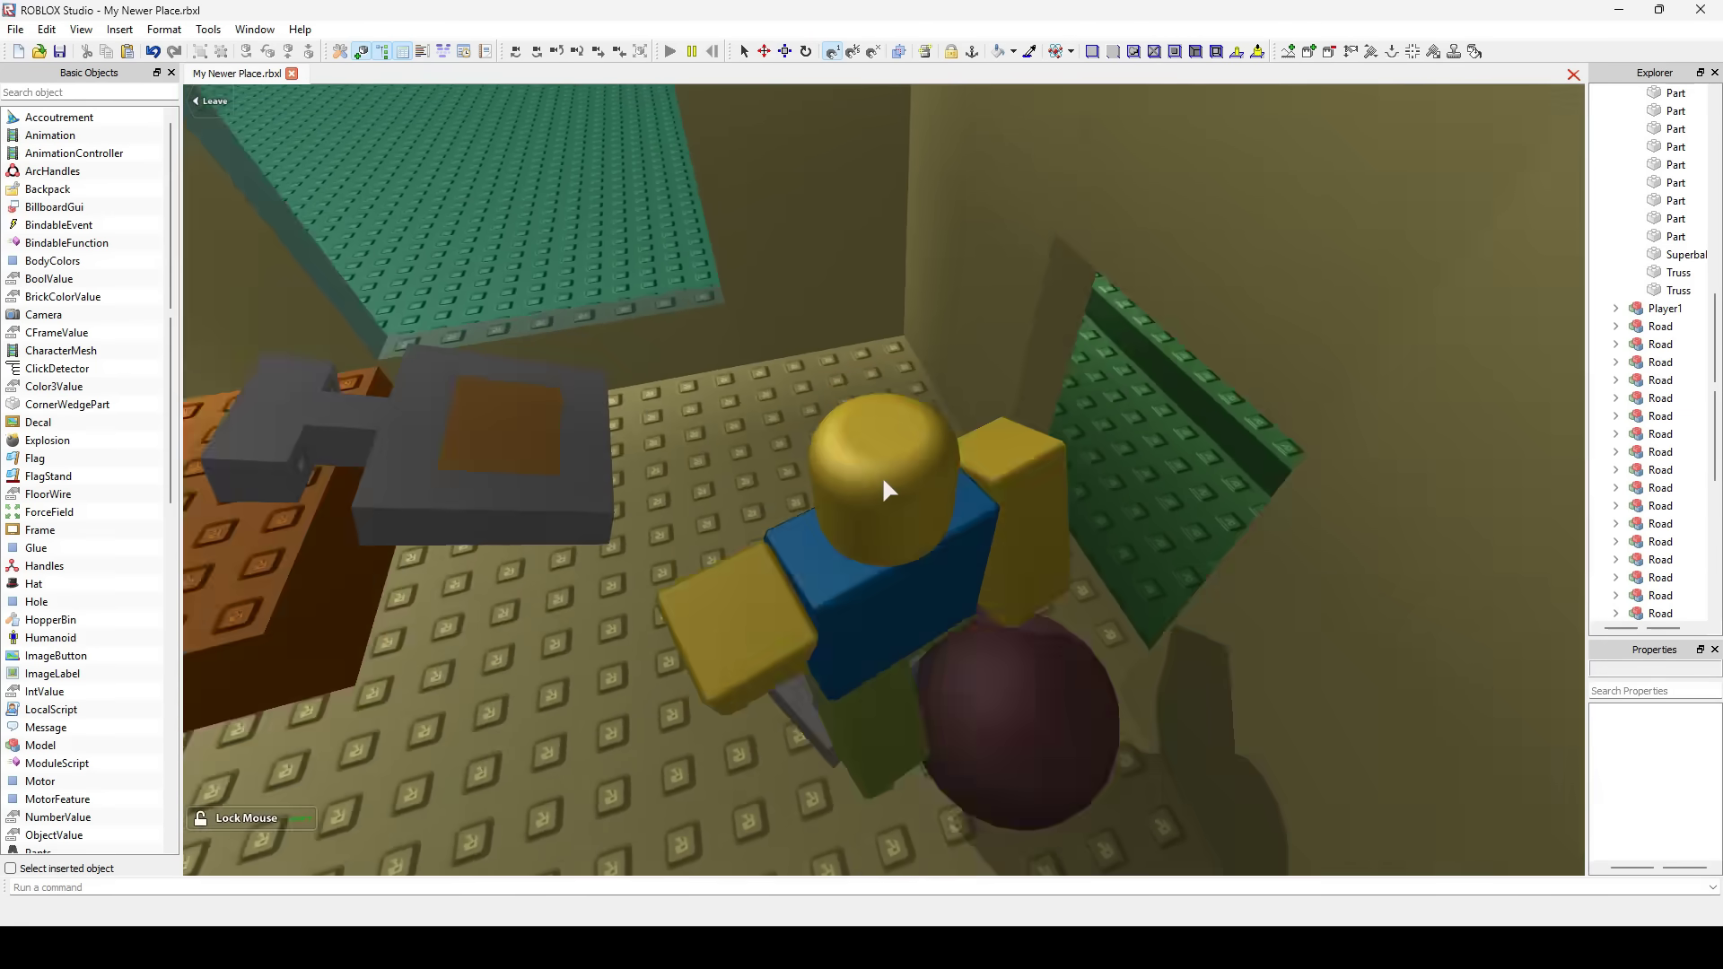
key("w")
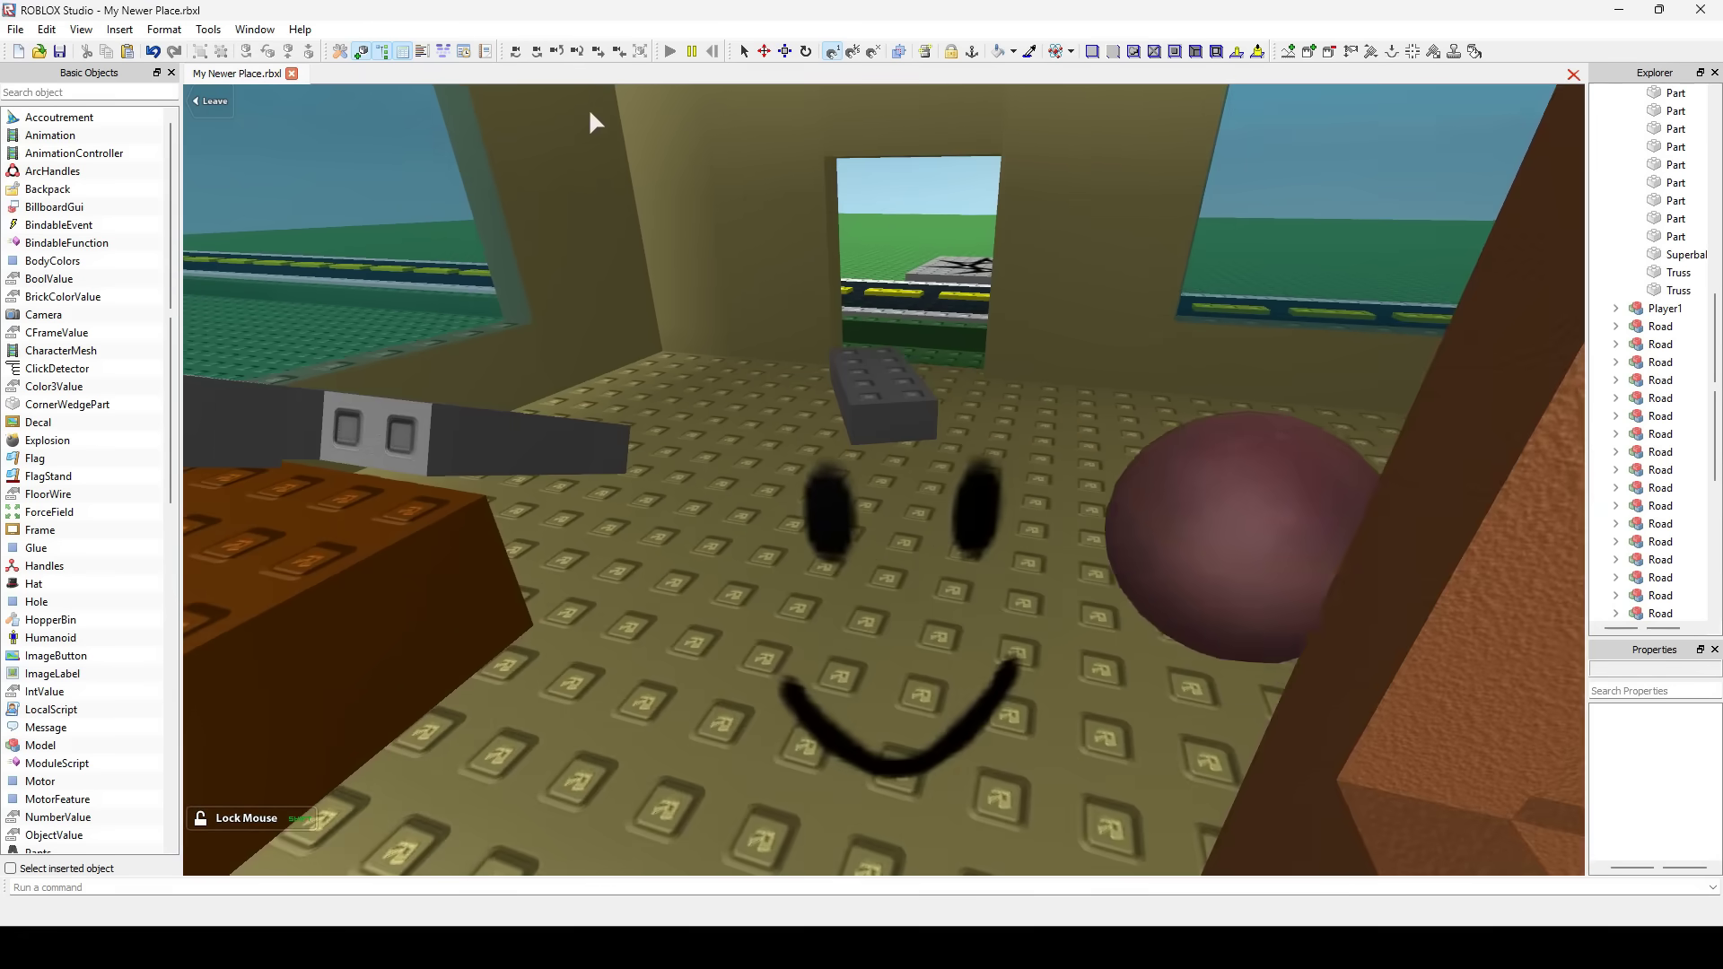
key("w")
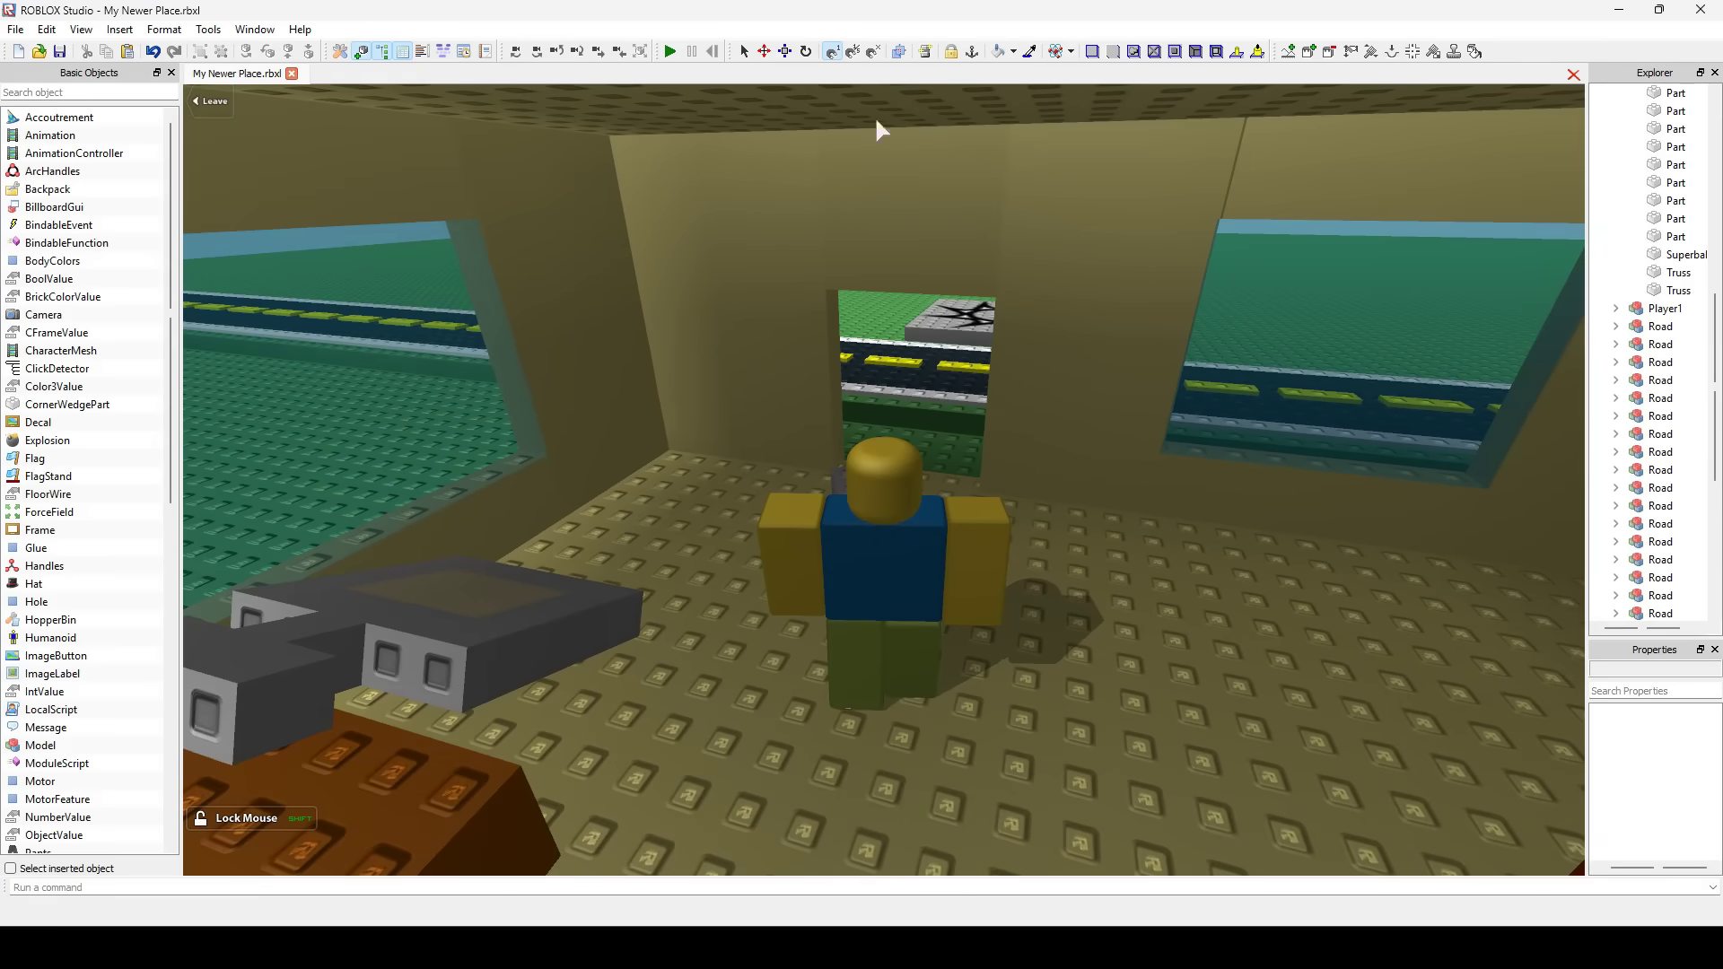
scroll(1641, 314, "down", 5)
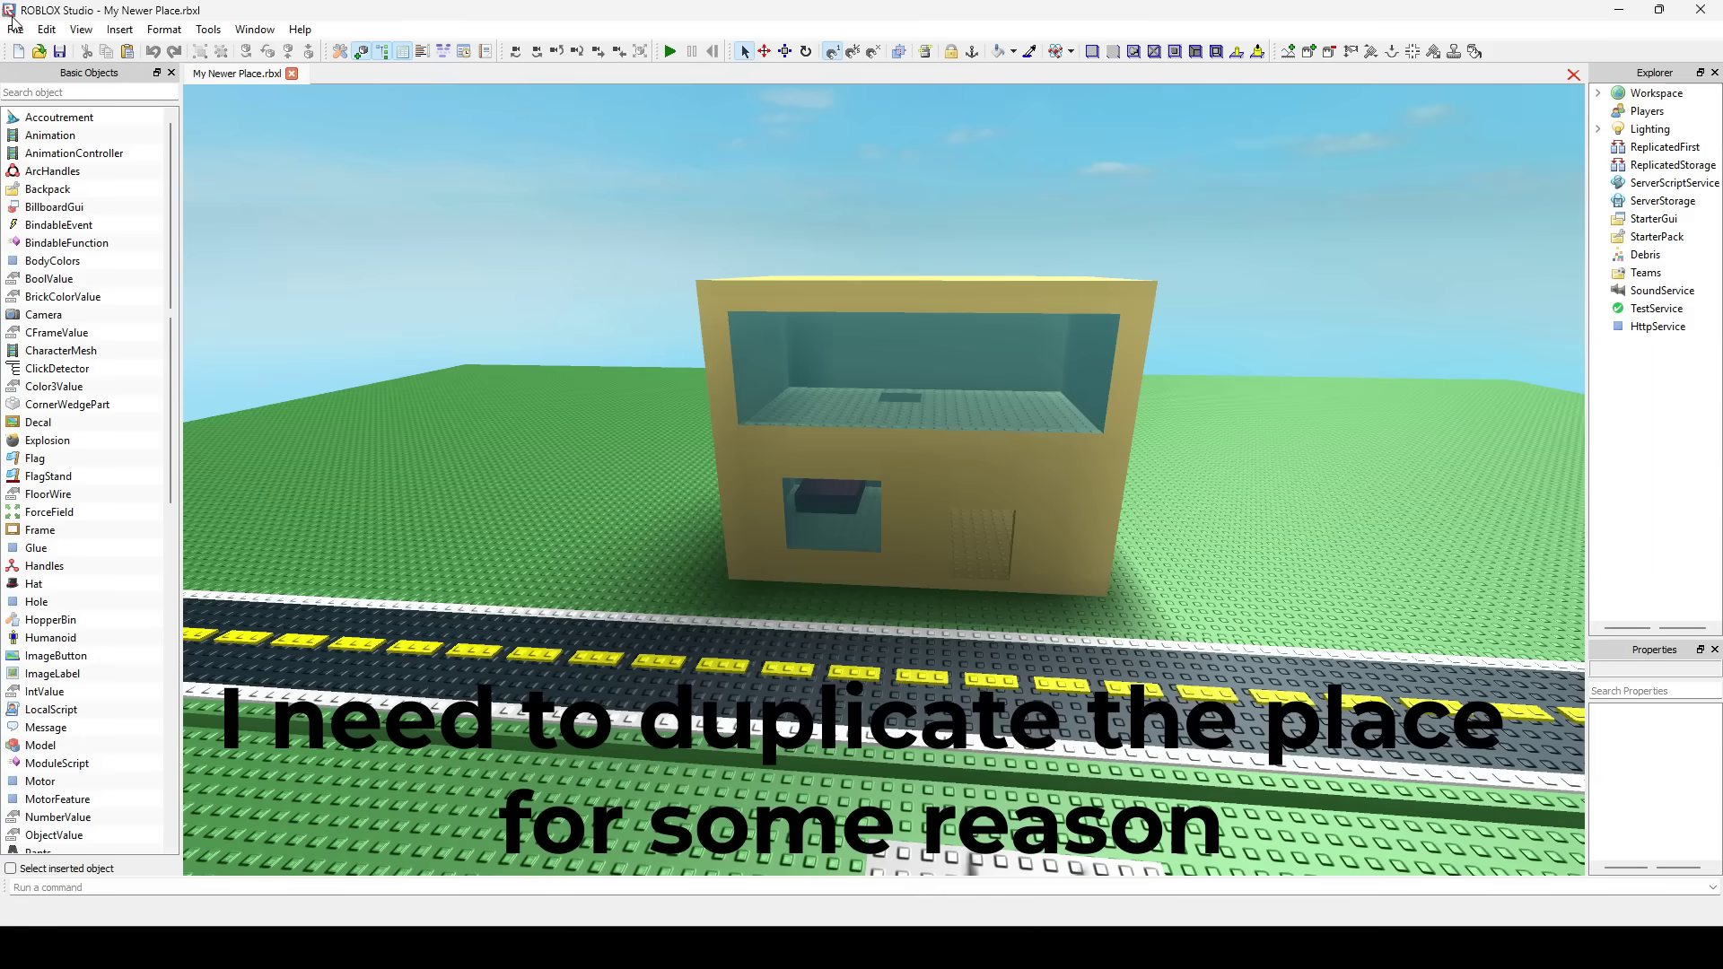
- Save a copy of the place as My Newer Place 2.rbxl
left_click(14, 27)
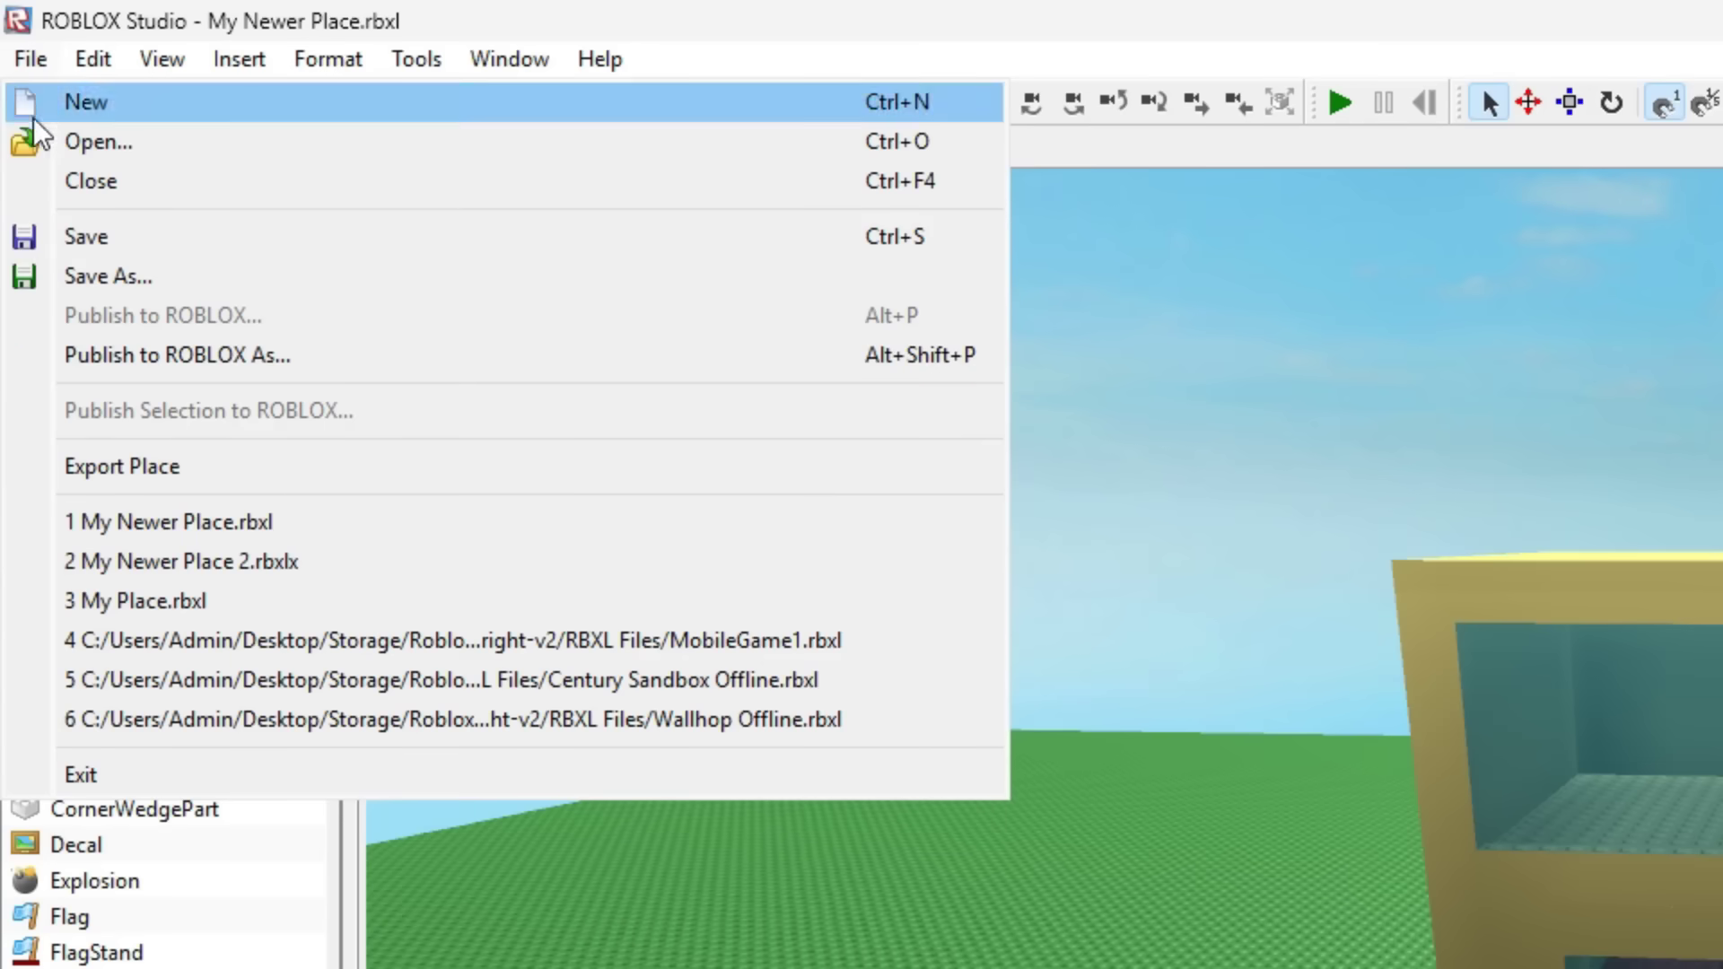
left_click(77, 276)
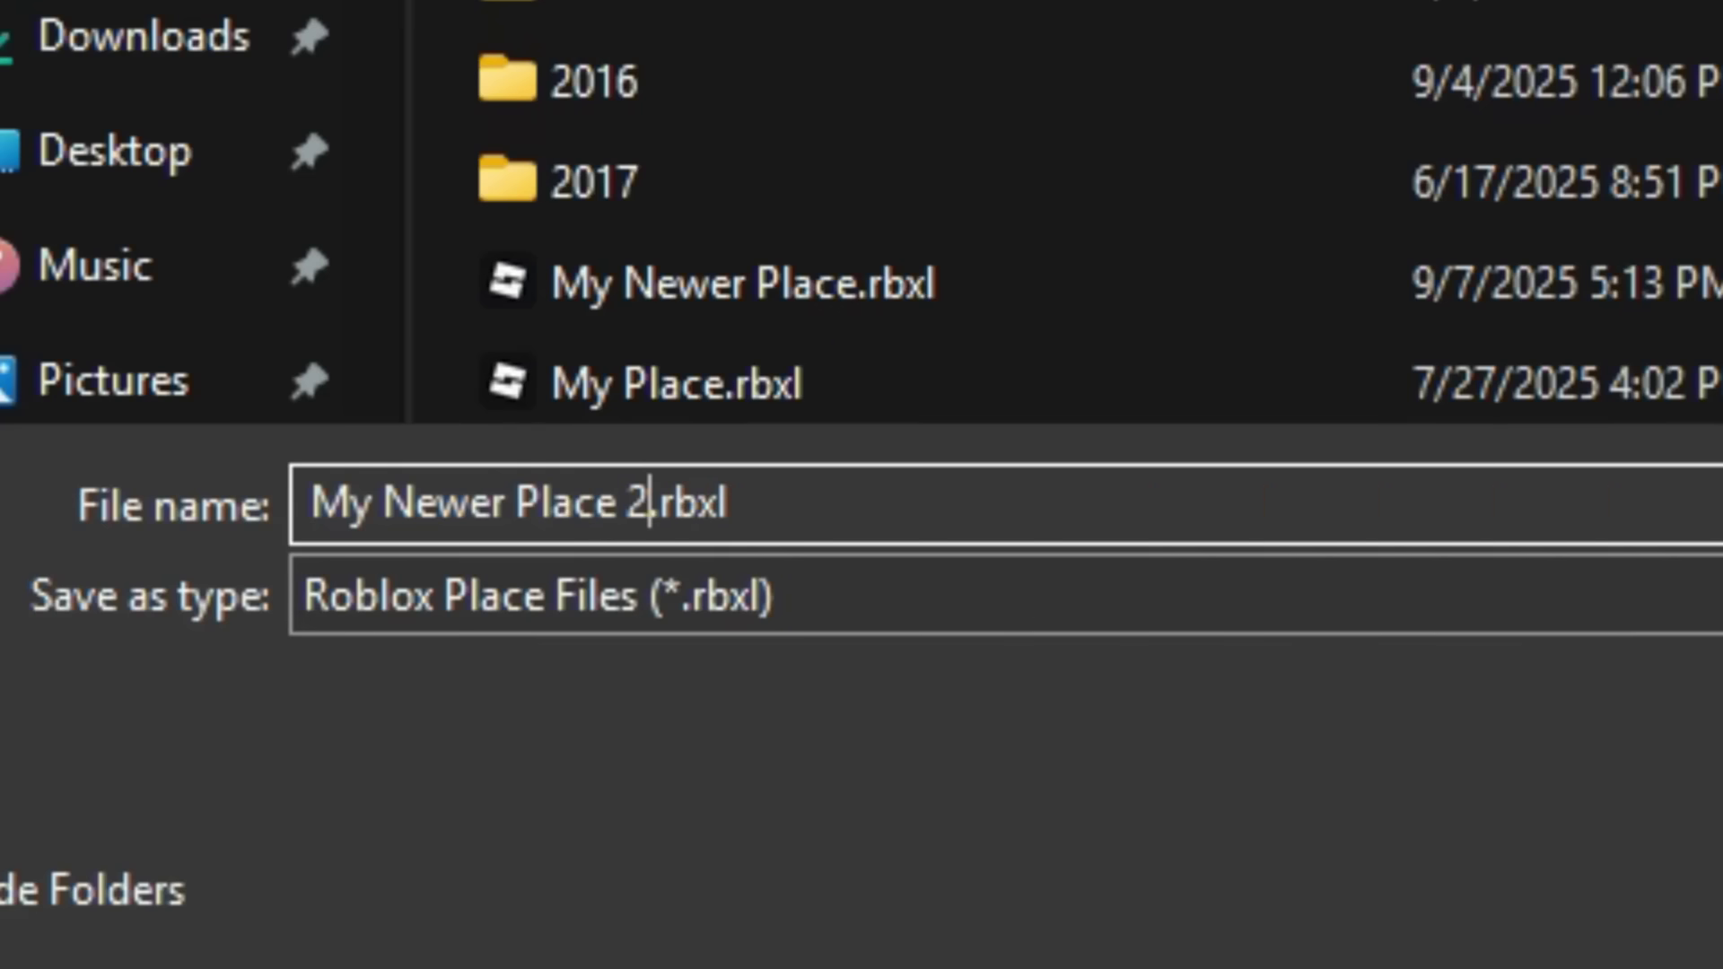
key("Return")
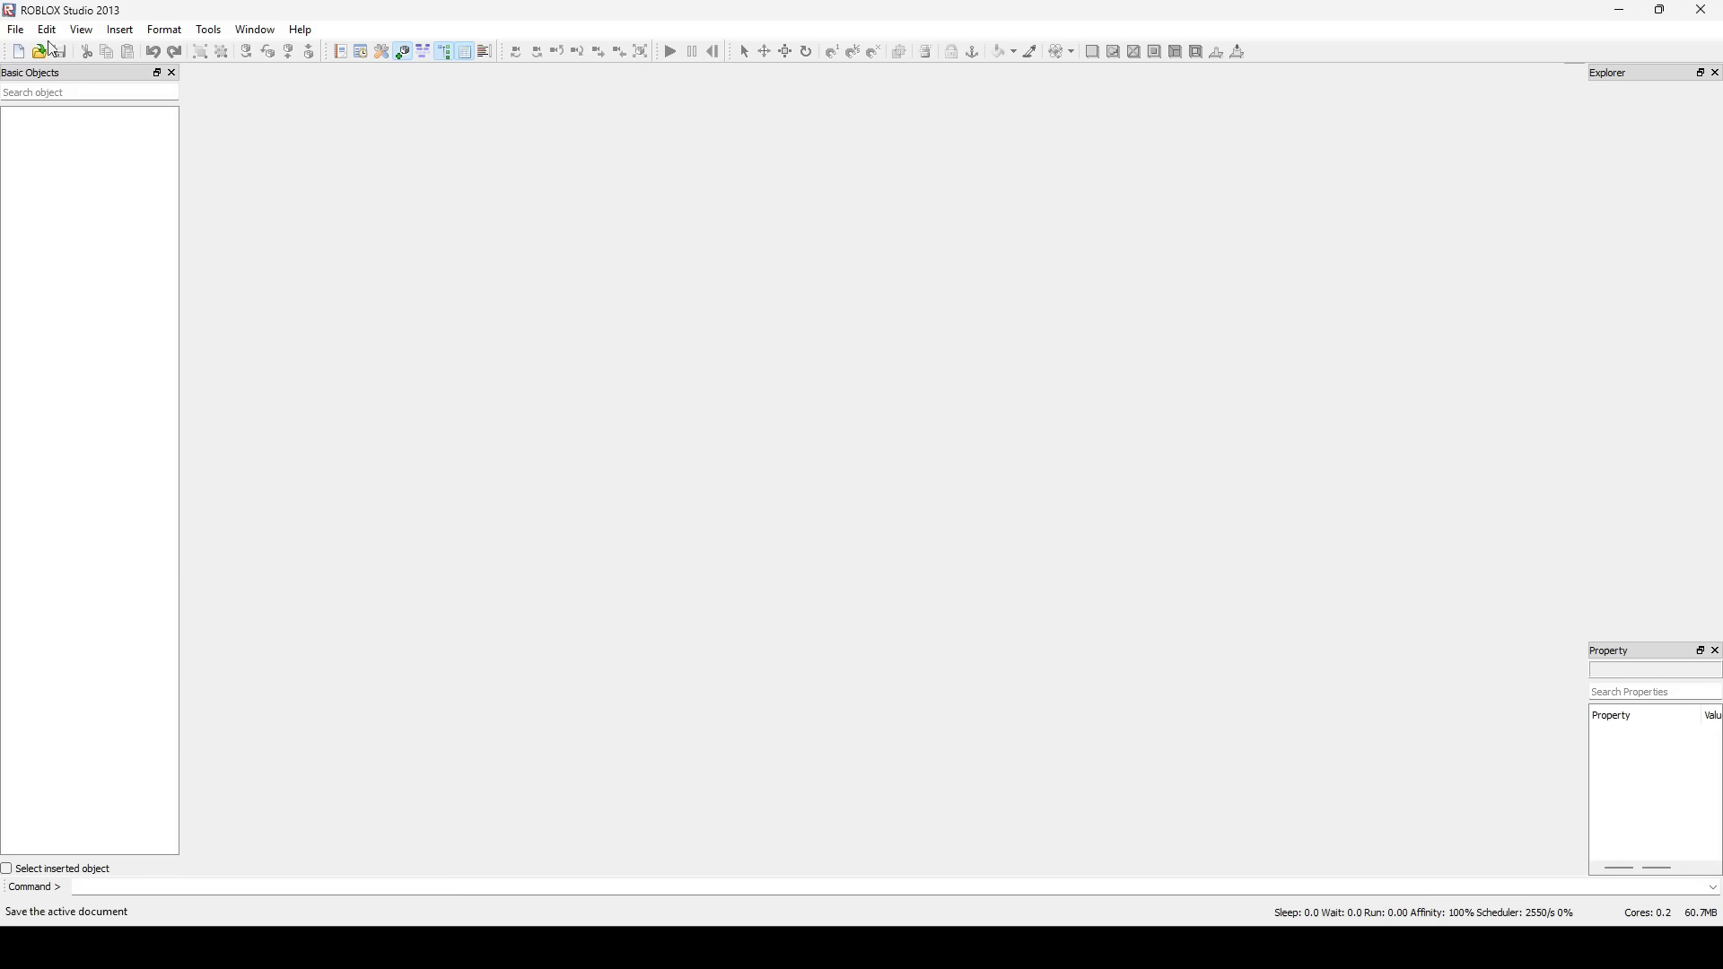
- Open My Newer Place 2.rbxl in ROBLOX Studio 2013
left_click(16, 27)
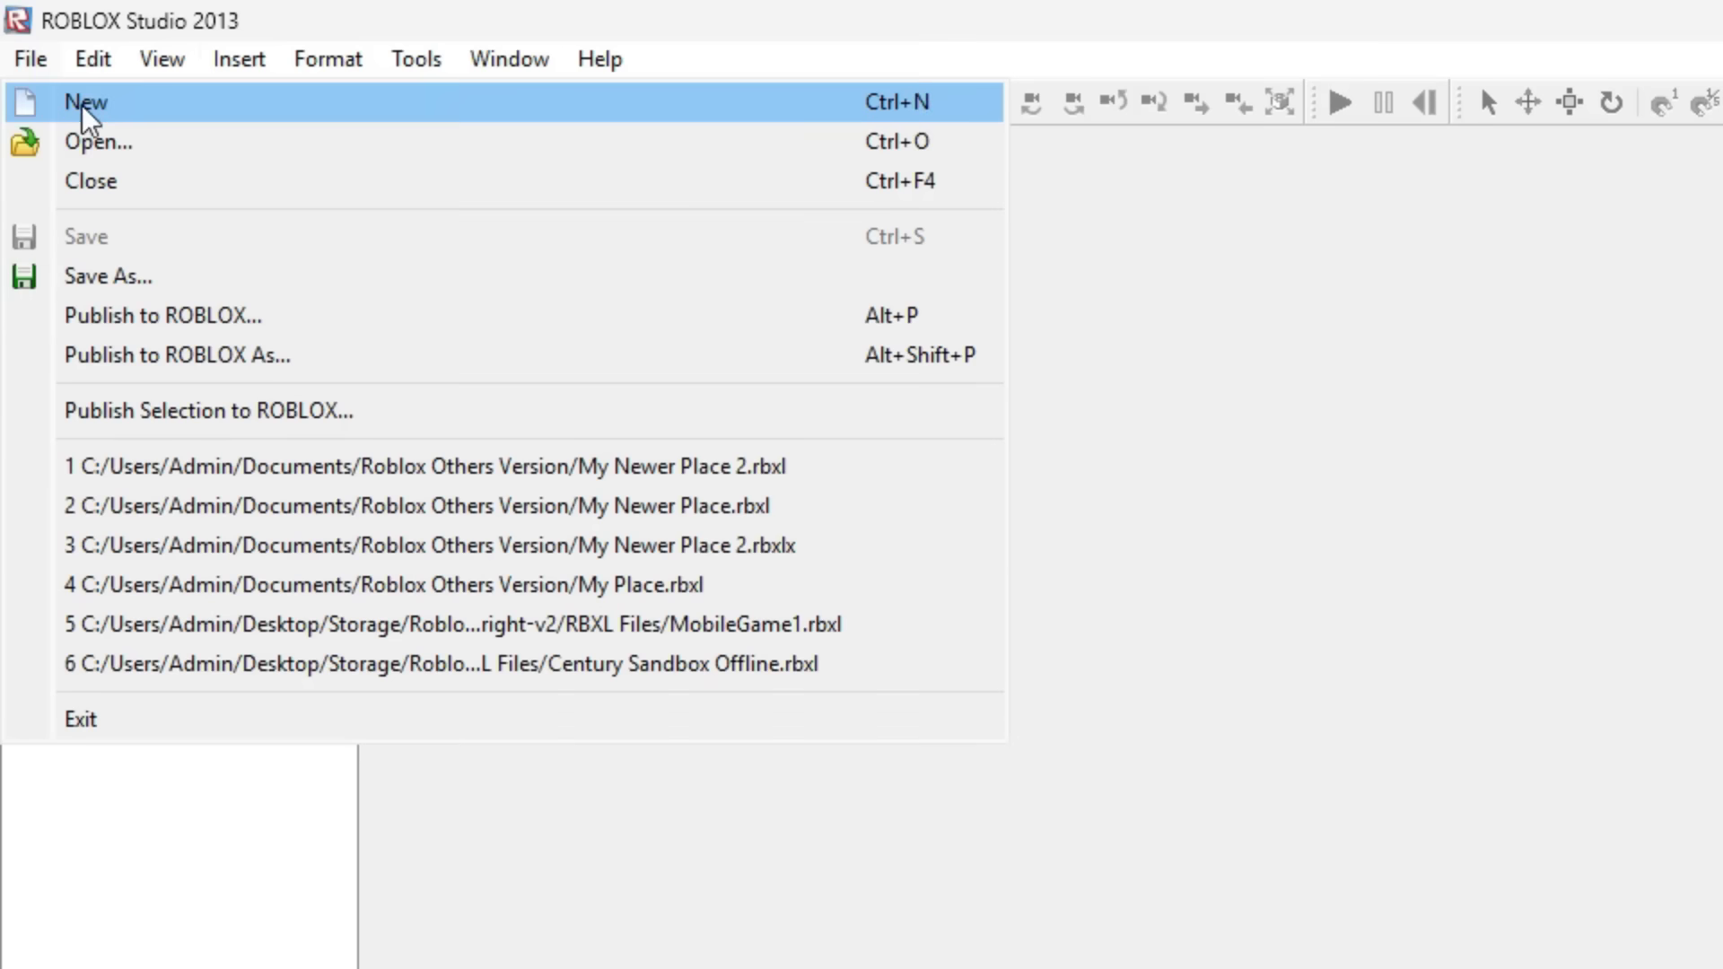
left_click(106, 139)
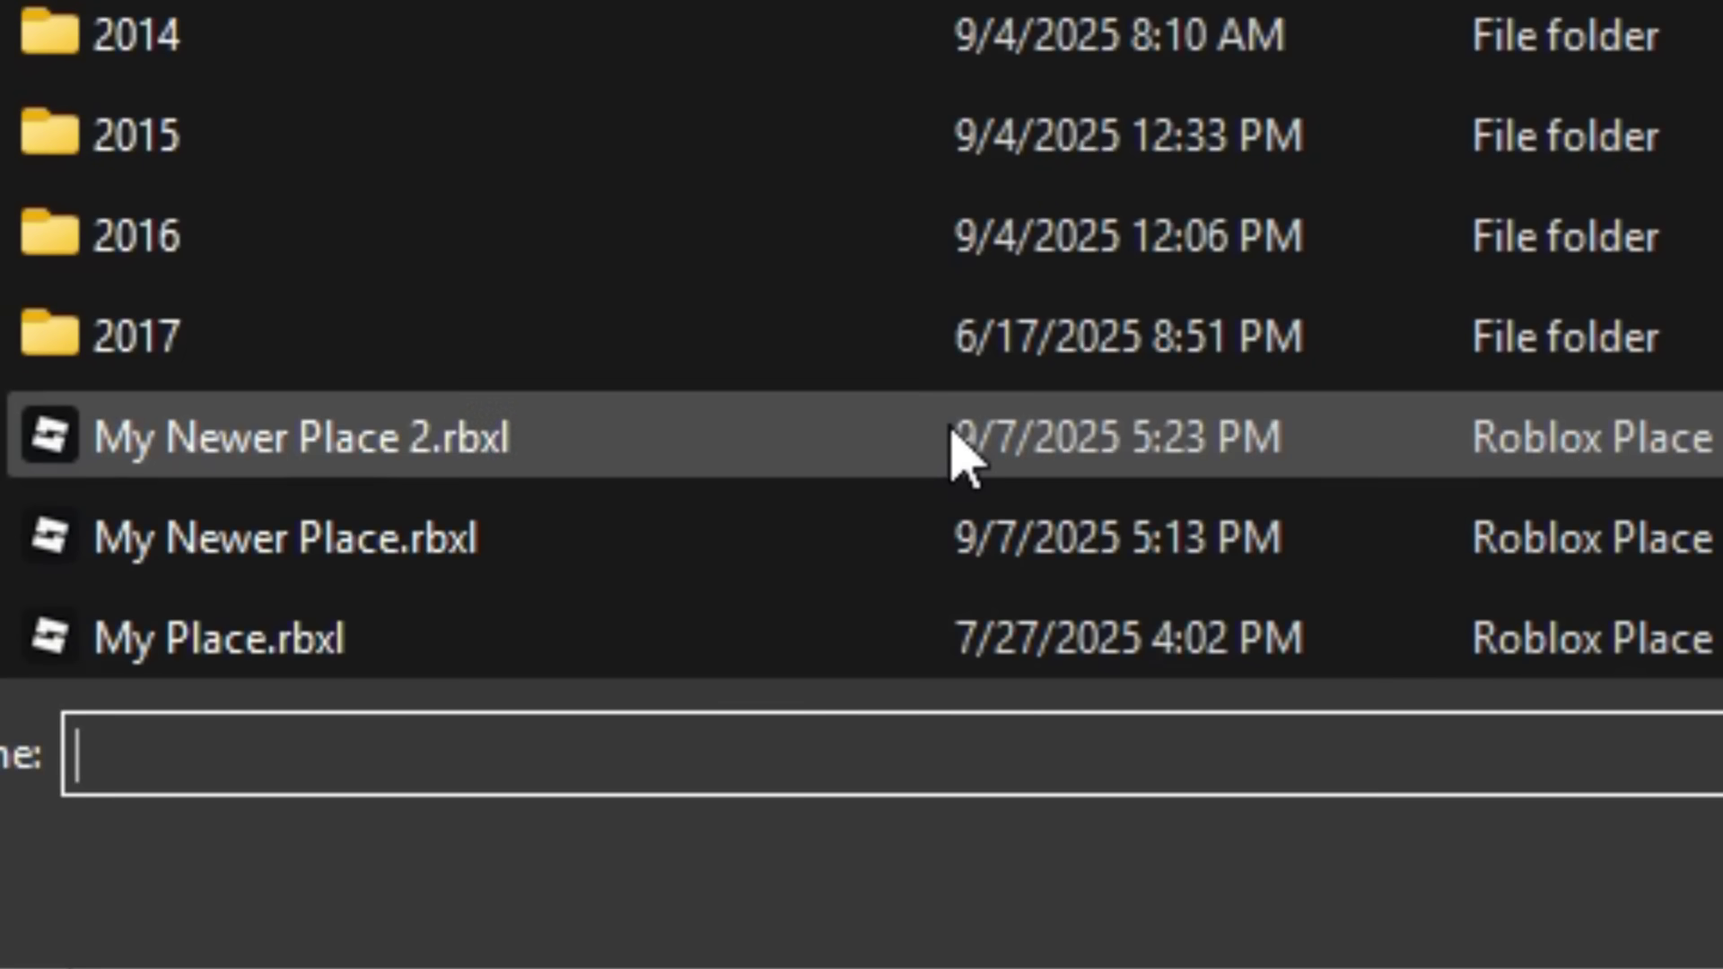
double_click(953, 439)
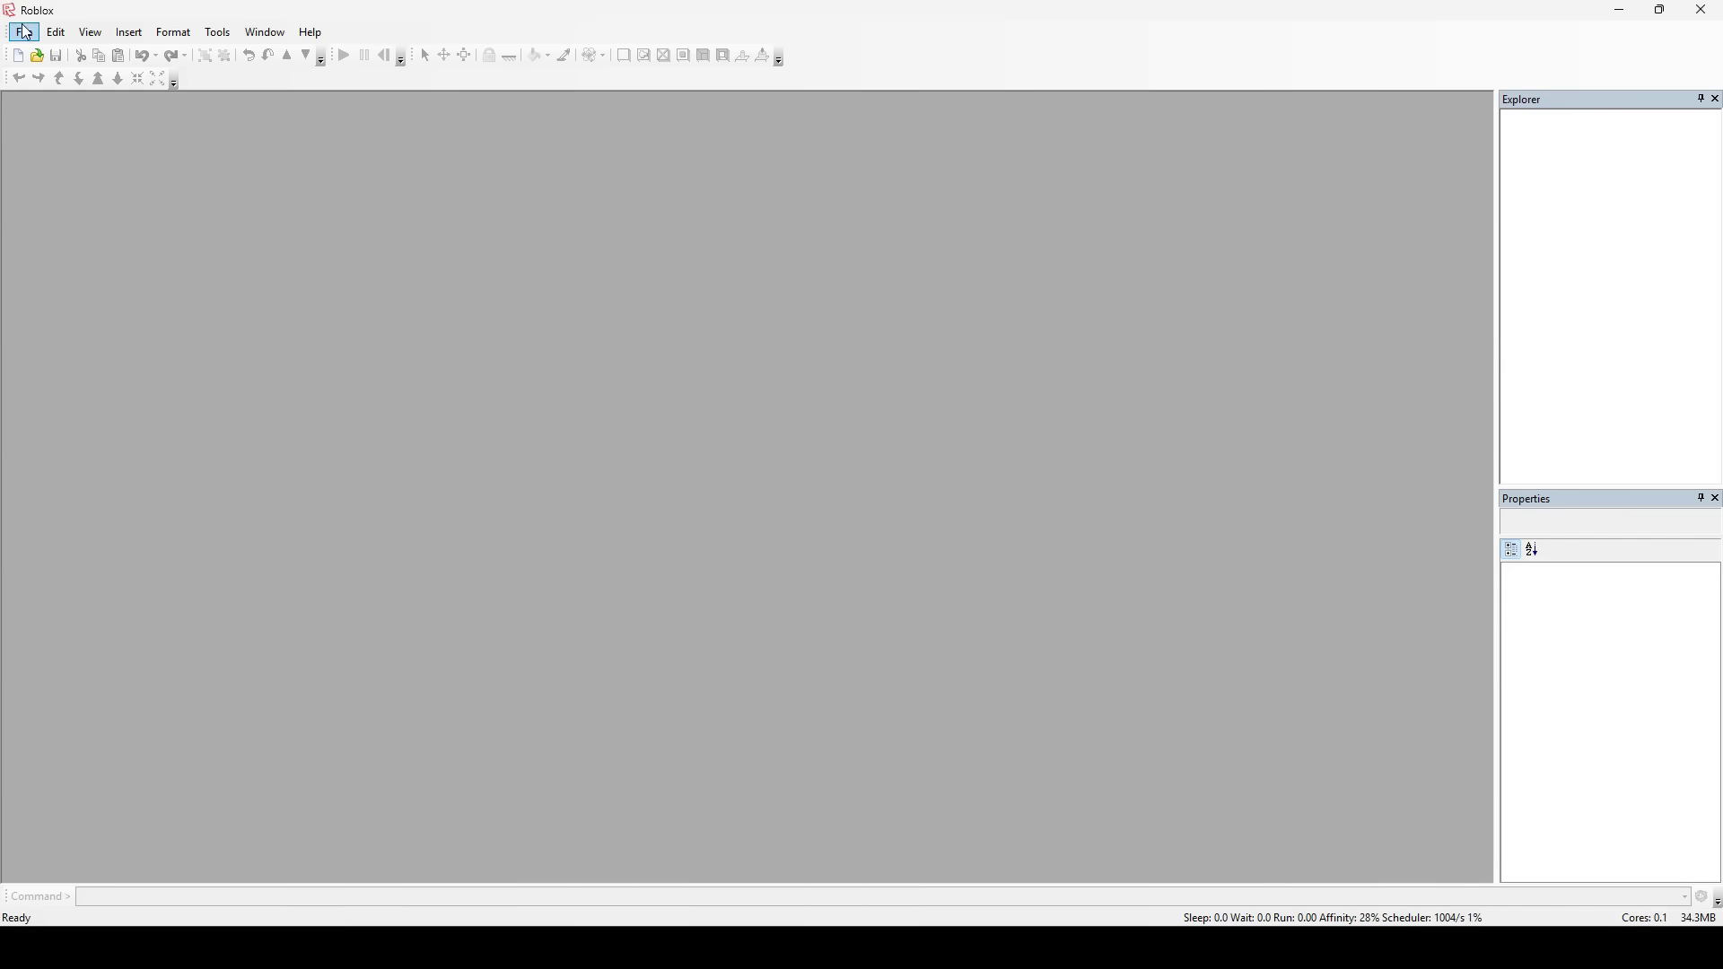
- Switch to the older Roblox editor and open My Newer Place.rbxl in it
left_click(27, 32)
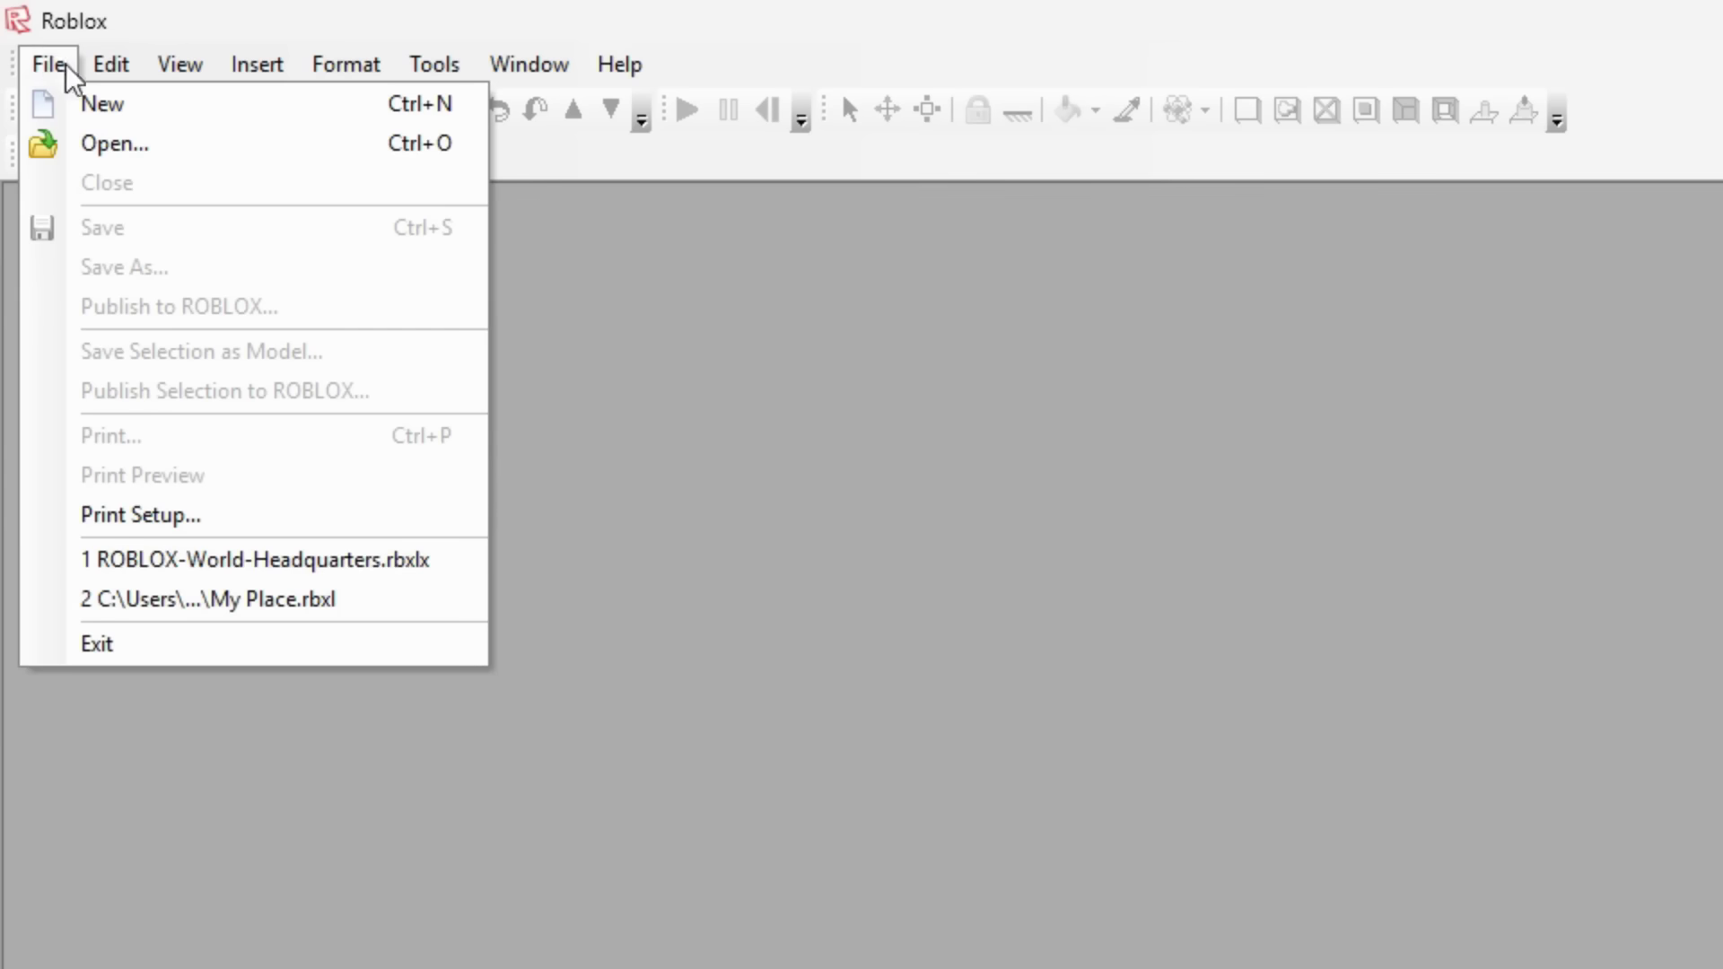
left_click(54, 142)
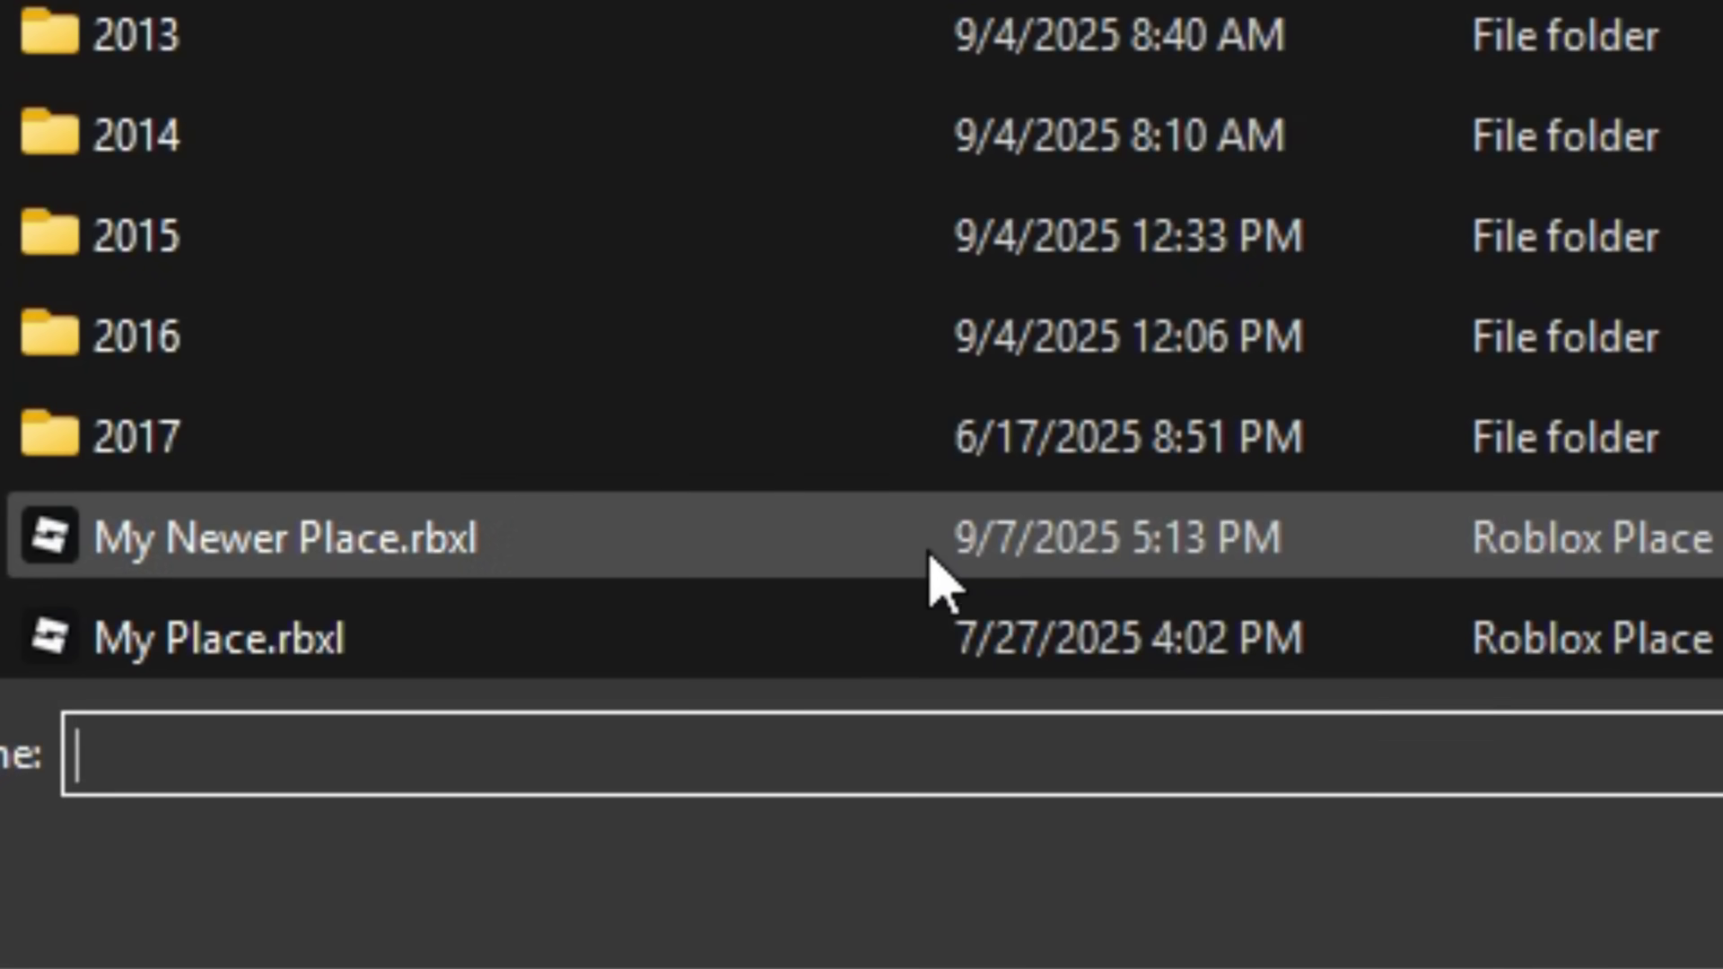
double_click(930, 558)
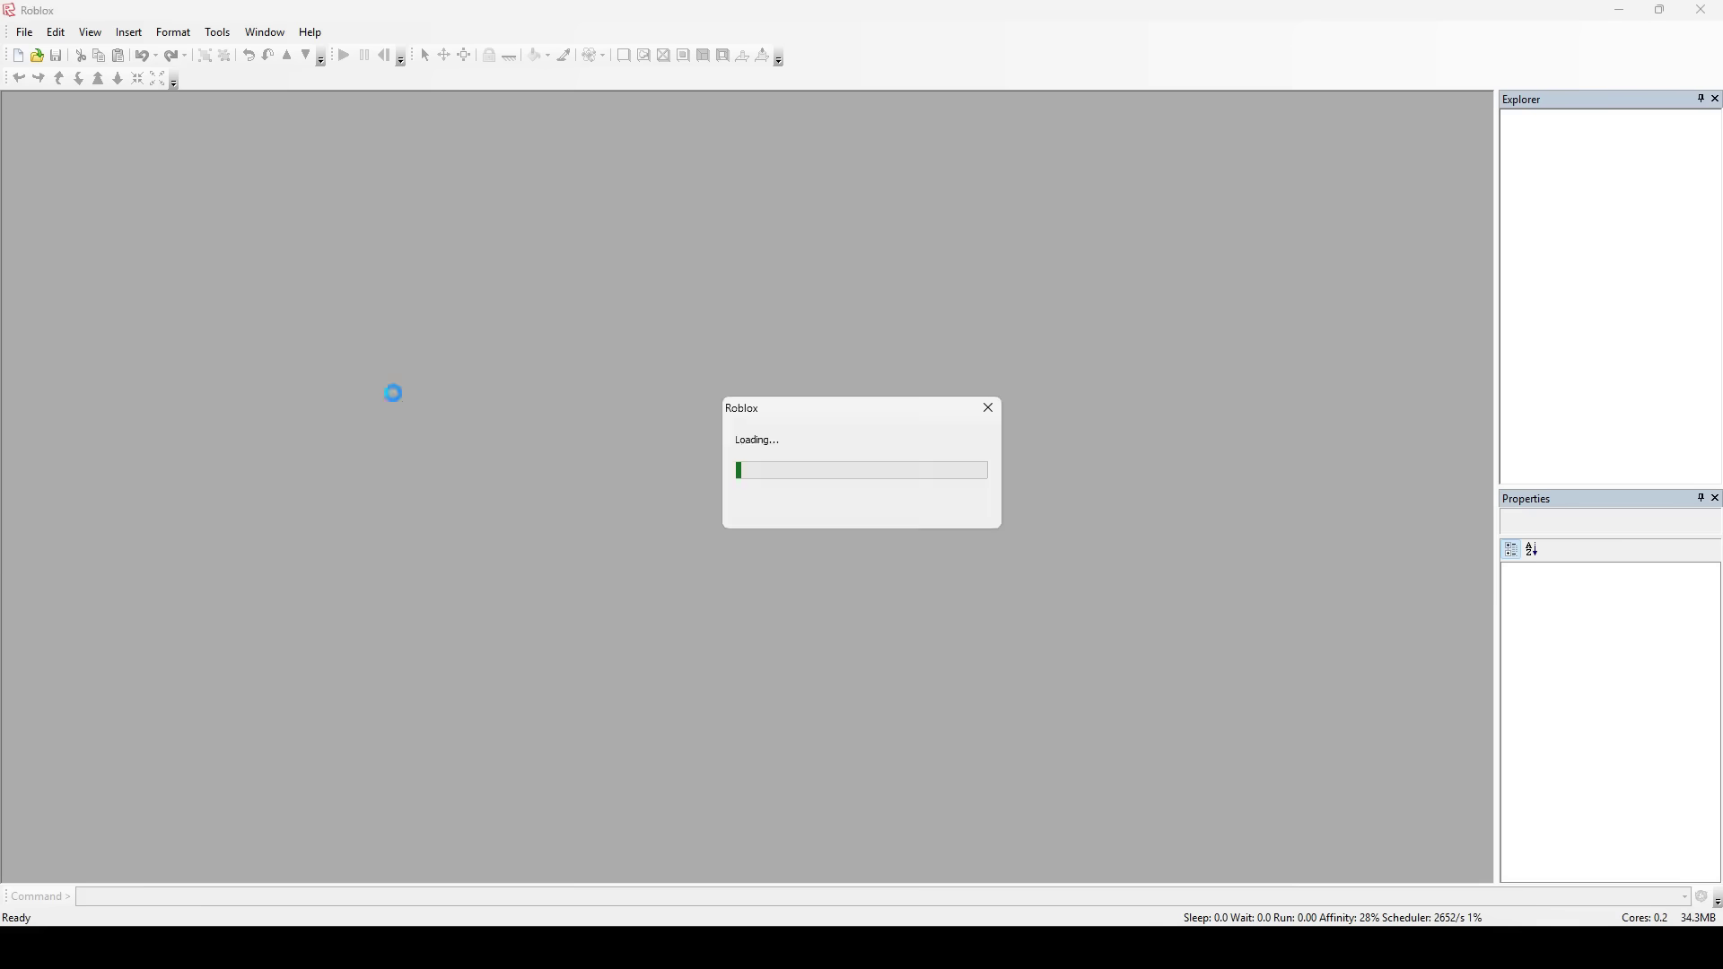